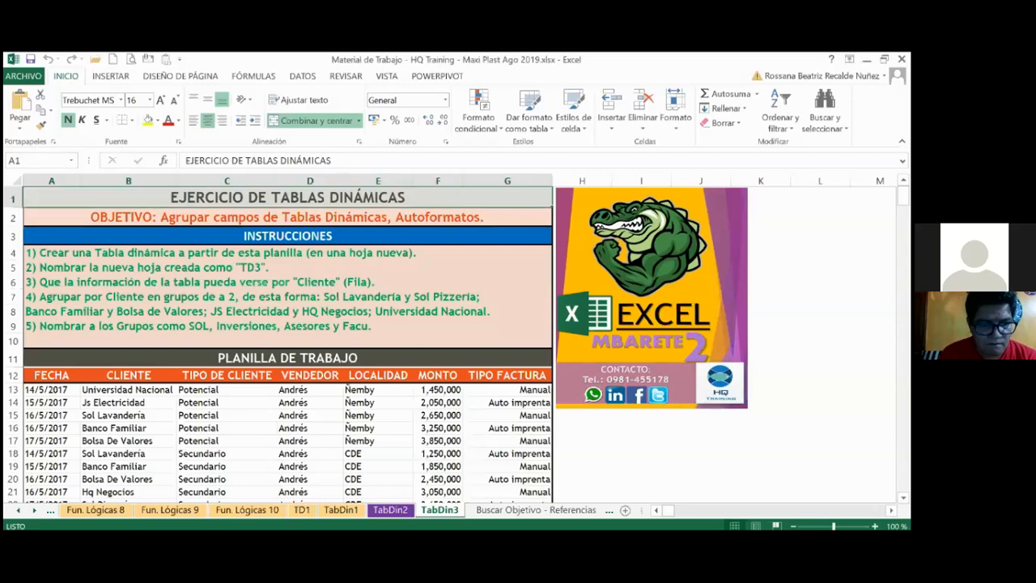
# Enter the label precio in cell H16, below the picture beside the worksheet data
pyautogui.click(616, 466)
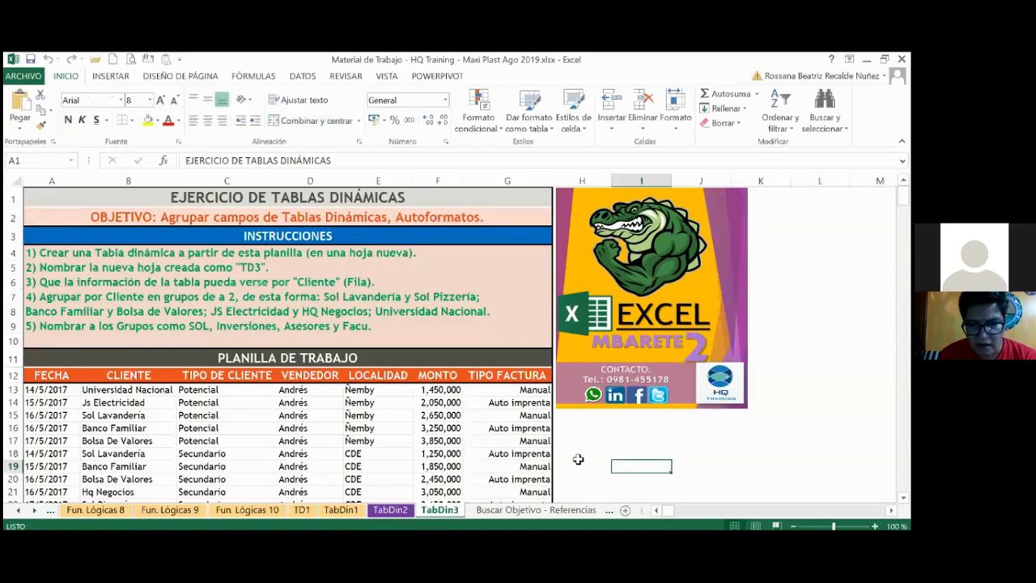
pyautogui.click(572, 428)
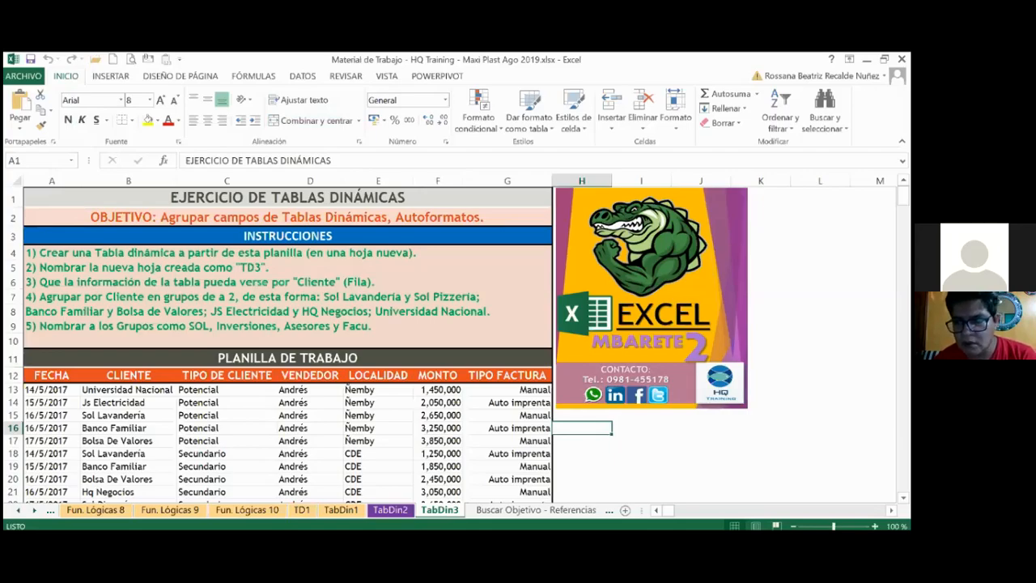
pyautogui.write('precio')
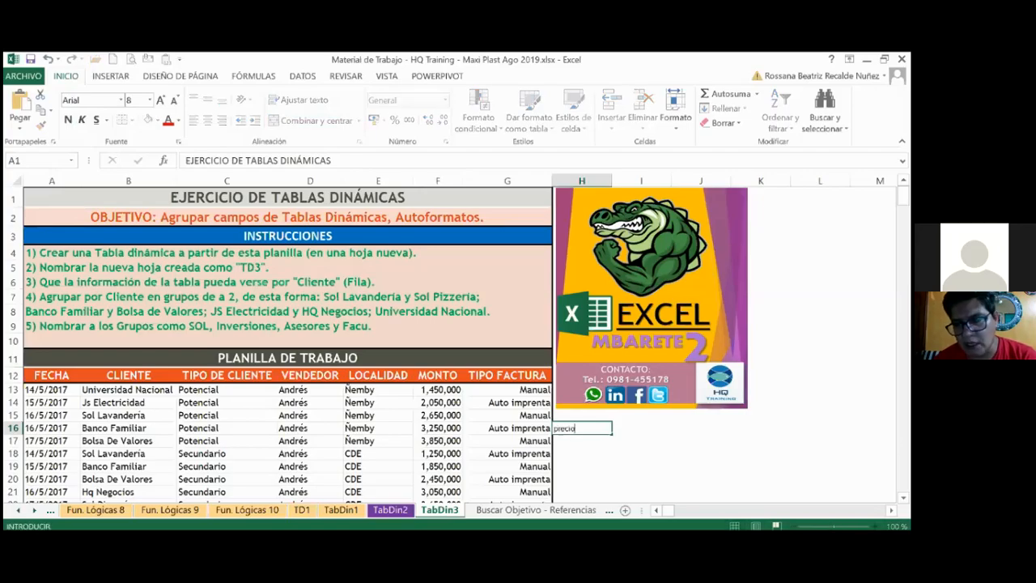
pyautogui.press('Tab')
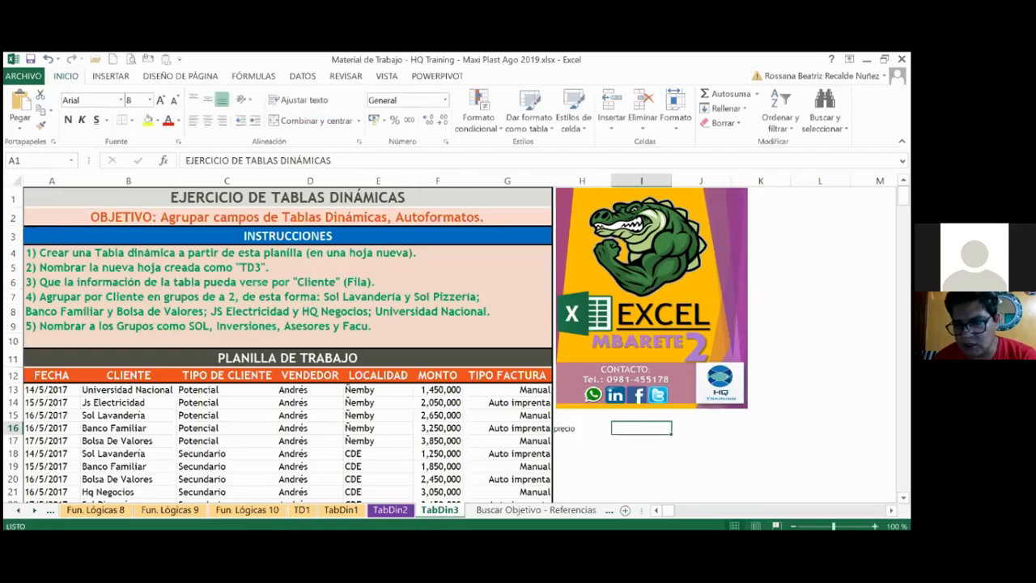
pyautogui.click(582, 428)
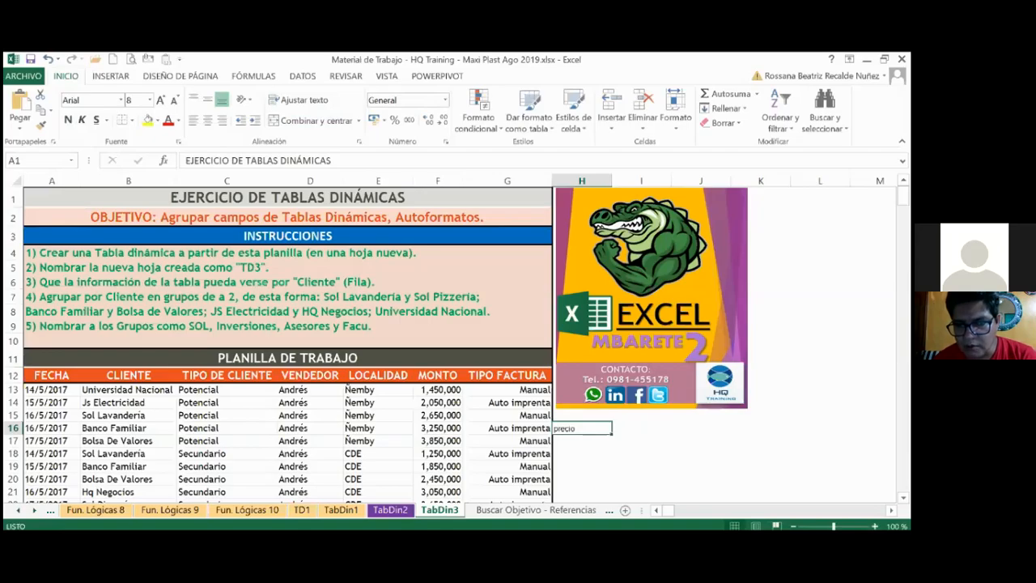
# Replace the label in H16 with MP and enter the header PRECIO in I16
pyautogui.write('MP')
pyautogui.press('Tab')
pyautogui.write('PRECO')
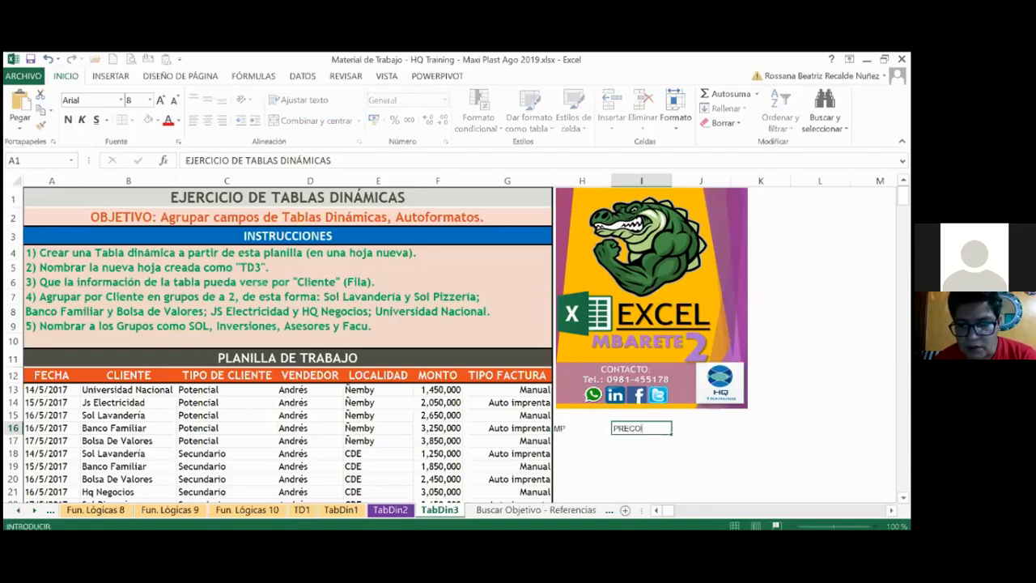
pyautogui.press('BackSpace')
pyautogui.write('IO')
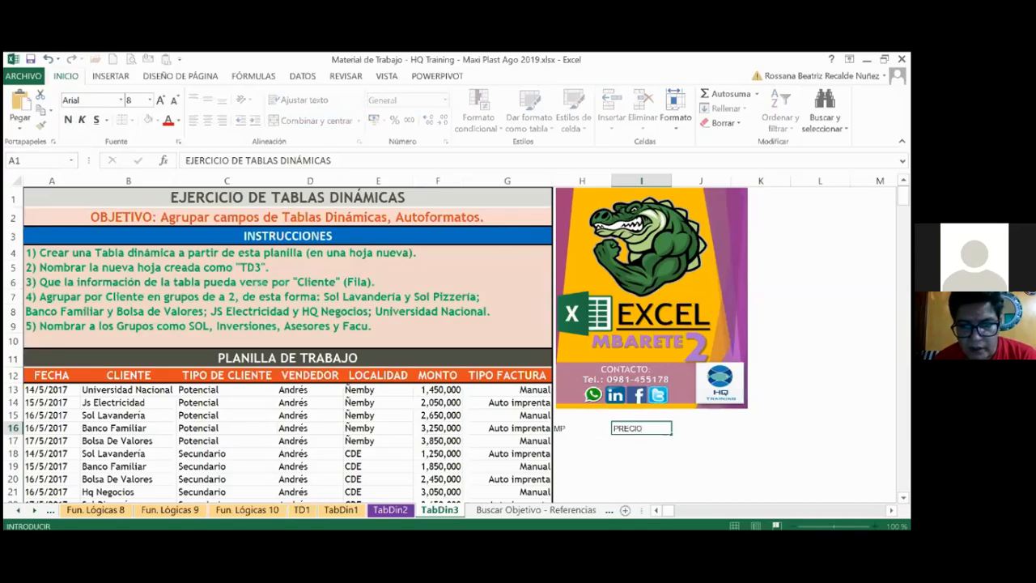
pyautogui.click(568, 454)
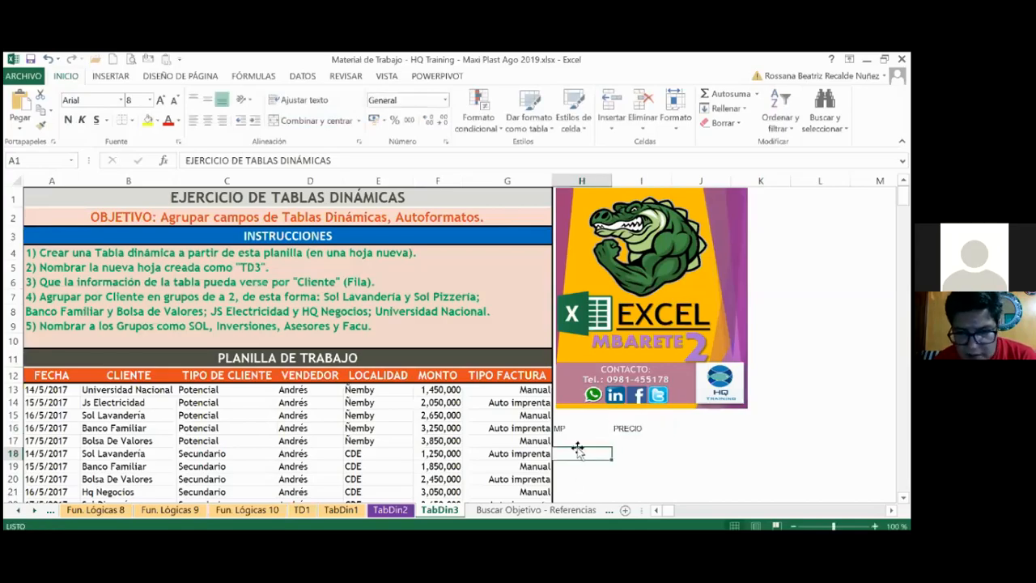
# Change the header in cell H16 to INSUMO
pyautogui.click(577, 438)
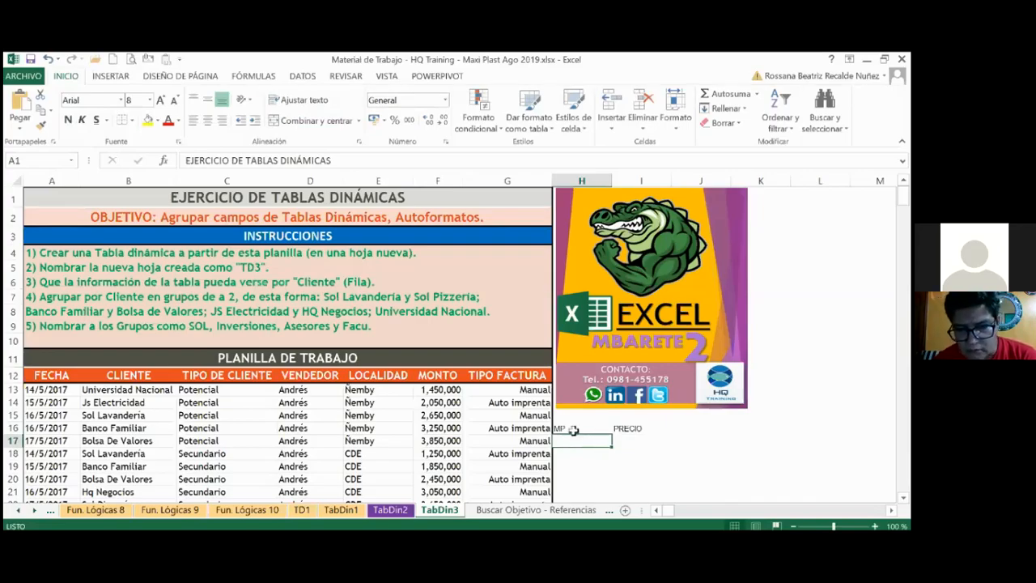
pyautogui.click(573, 428)
pyautogui.write('INSUMO')
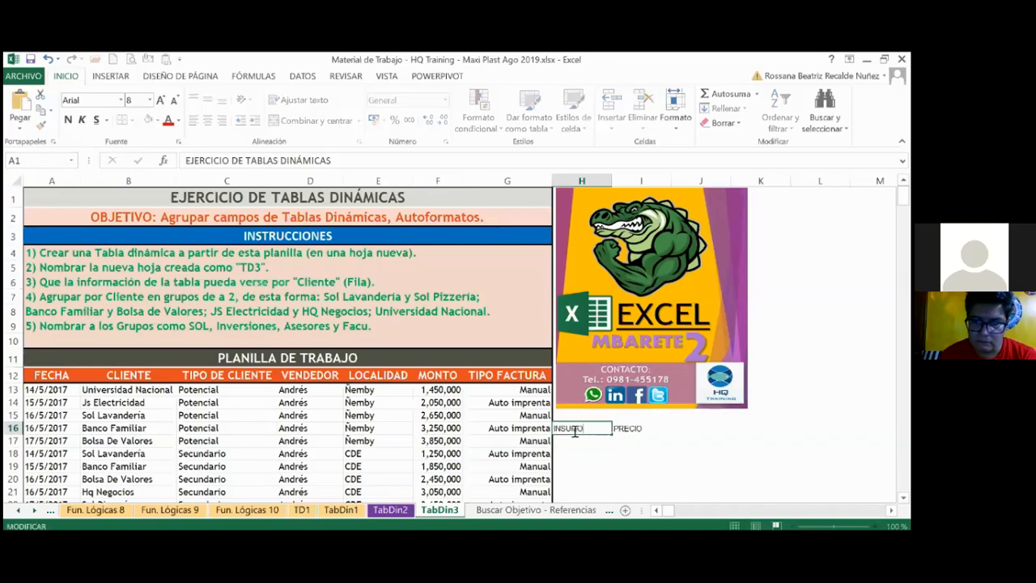
pyautogui.press('Return')
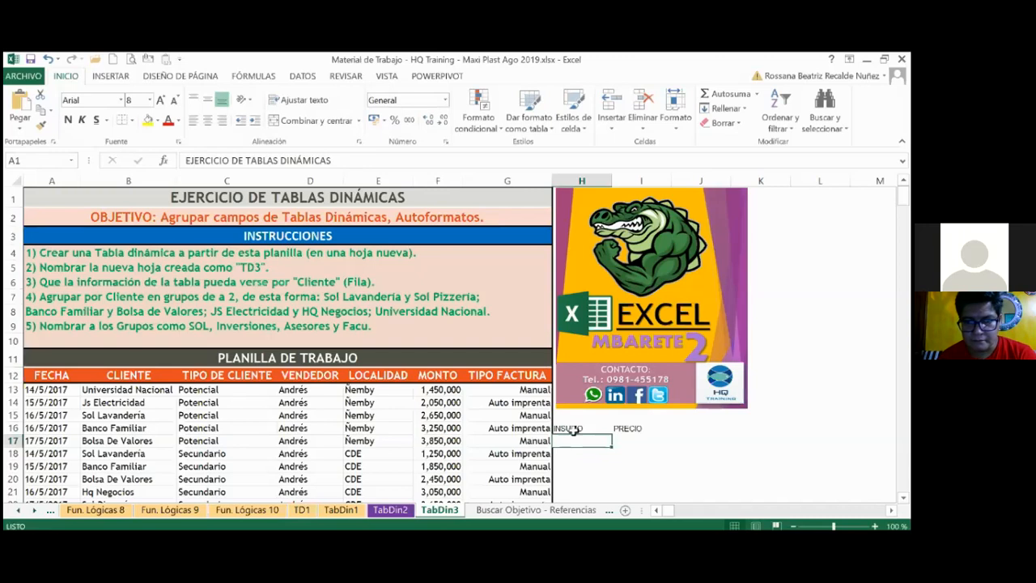
# Fill in the first row under the headers with ALMIDON in H17 and 3400 in I17
pyautogui.write('ALMIDO')
pyautogui.press('BackSpace')
pyautogui.press('BackSpace')
pyautogui.write('DON')
pyautogui.press('Tab')
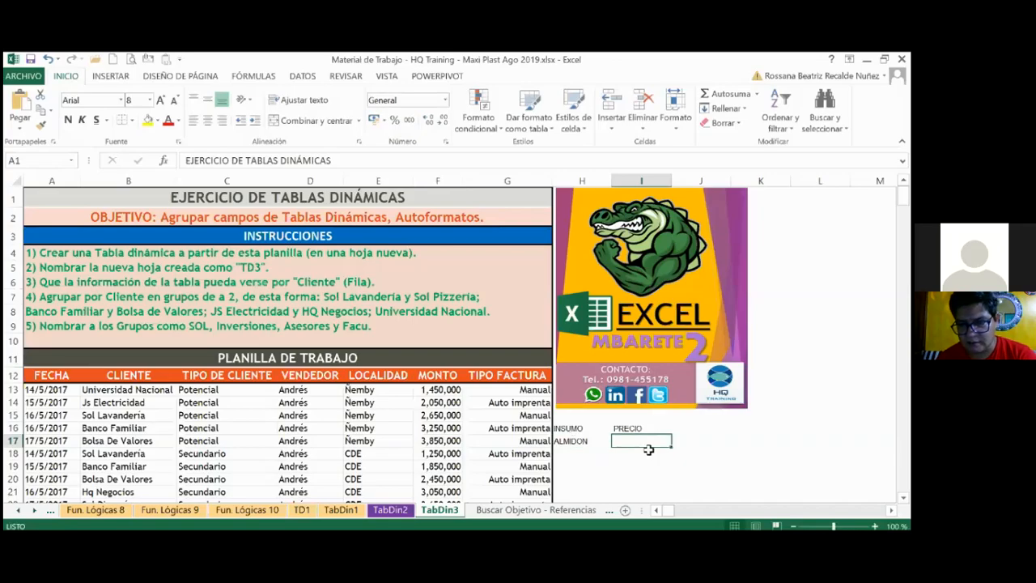
pyautogui.write('3400')
pyautogui.press('Return')
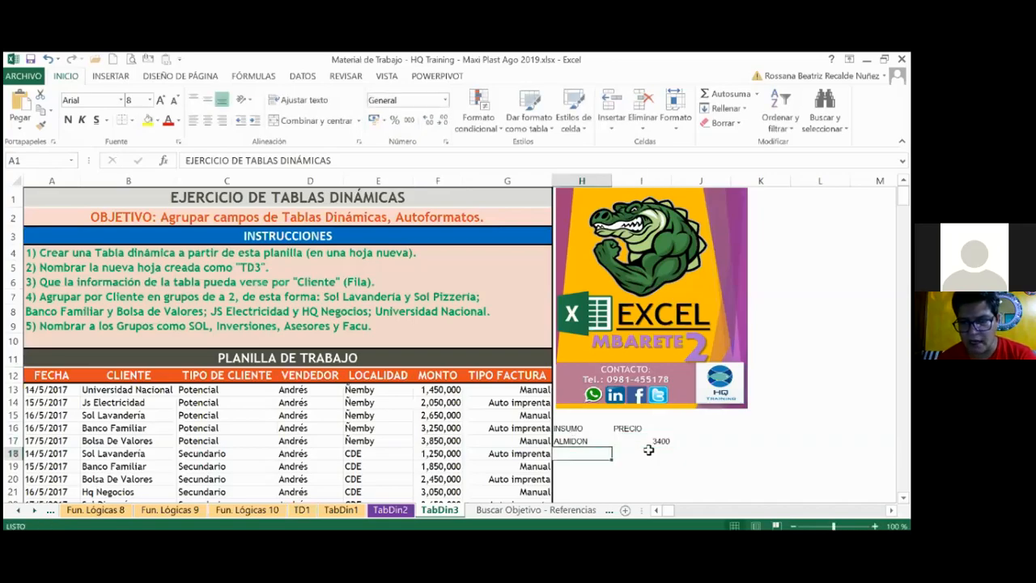
pyautogui.click(653, 429)
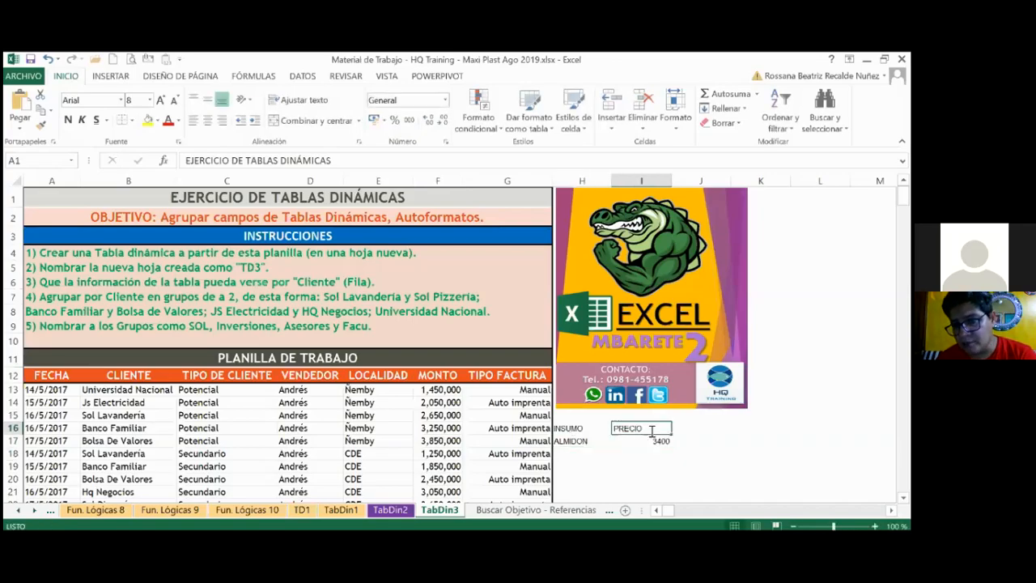
pyautogui.doubleClick(652, 429)
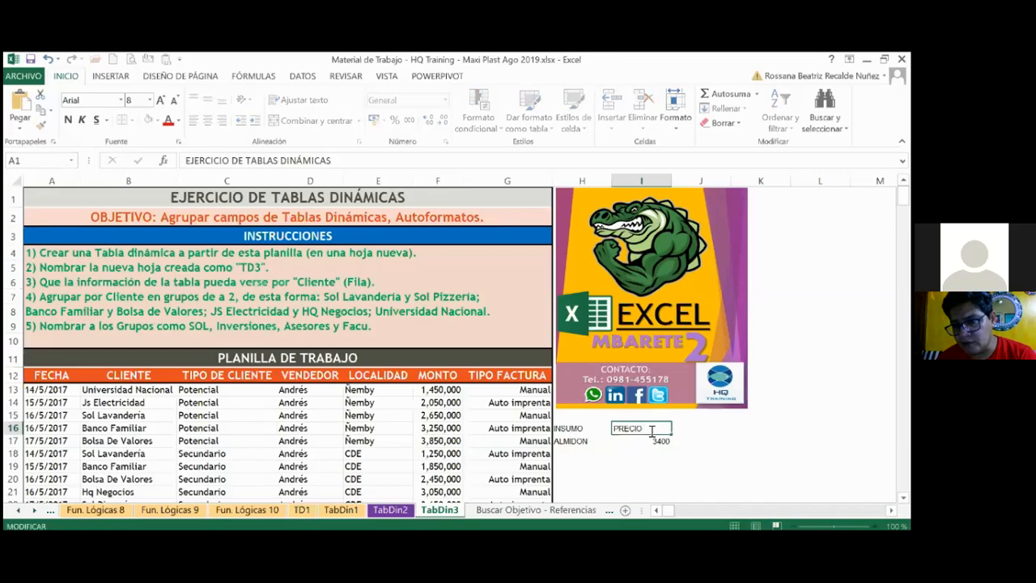
pyautogui.write('PRECIO')
pyautogui.press('BackSpace')
pyautogui.press('BackSpace')
pyautogui.press('BackSpace')
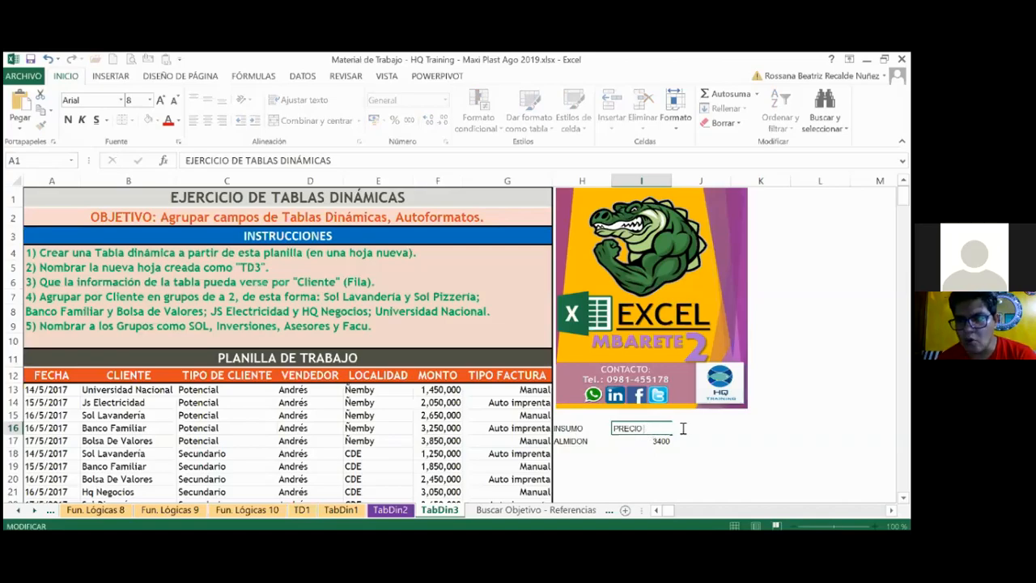
pyautogui.click(694, 453)
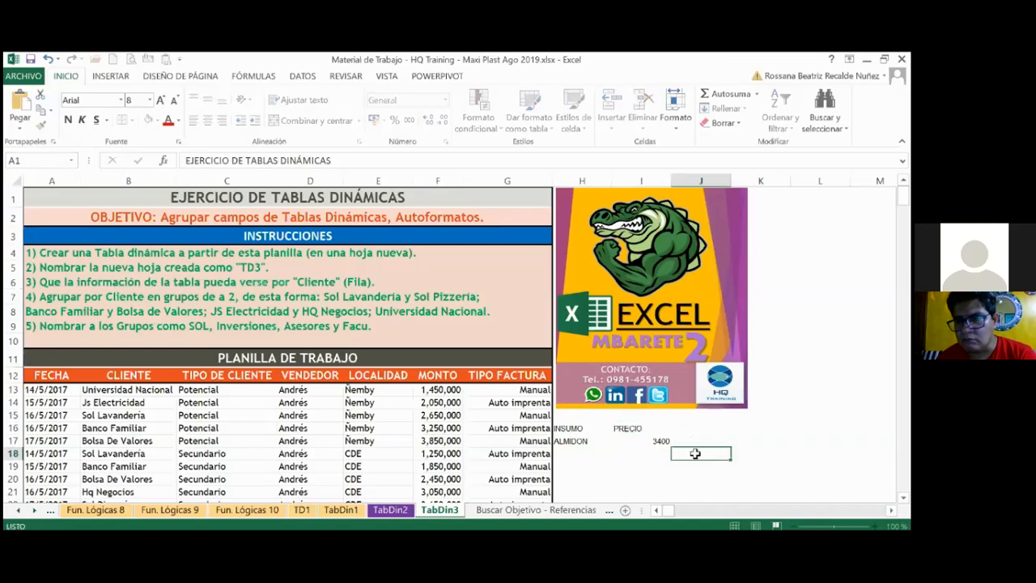
# Add the header G/KG in cell J16, next to PRECIO
pyautogui.click(690, 427)
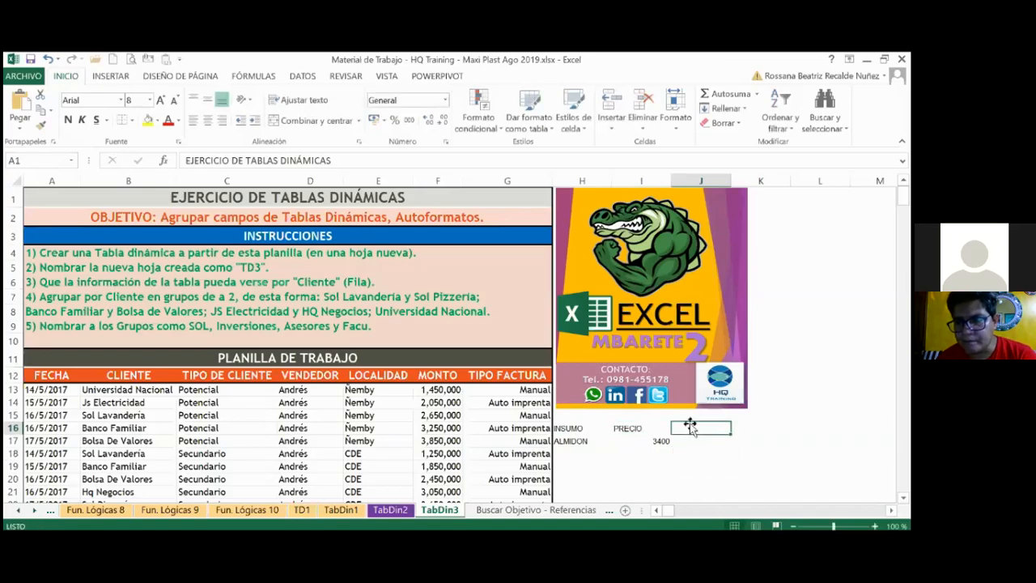
pyautogui.write('g')
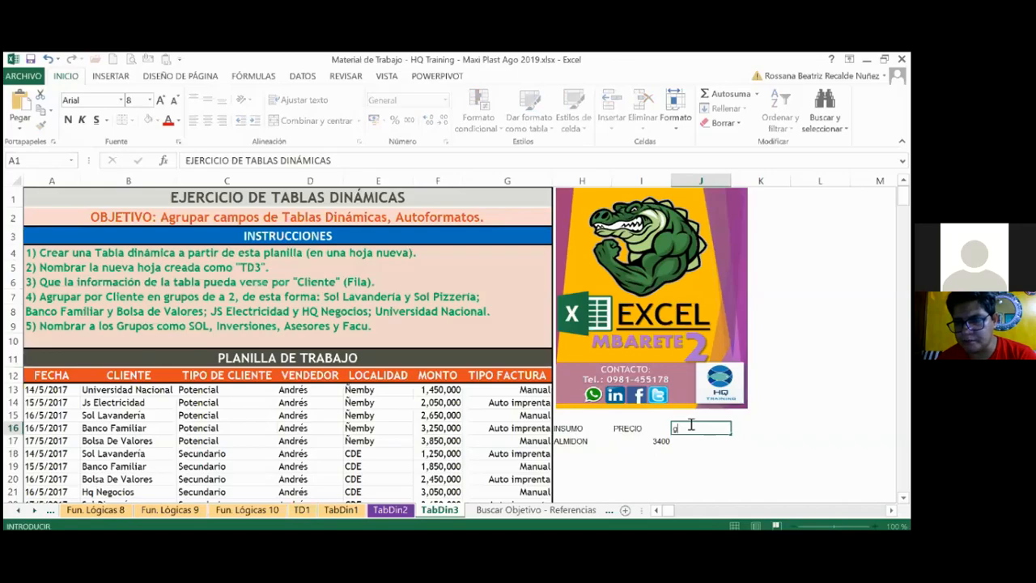
pyautogui.press('BackSpace')
pyautogui.write('G')
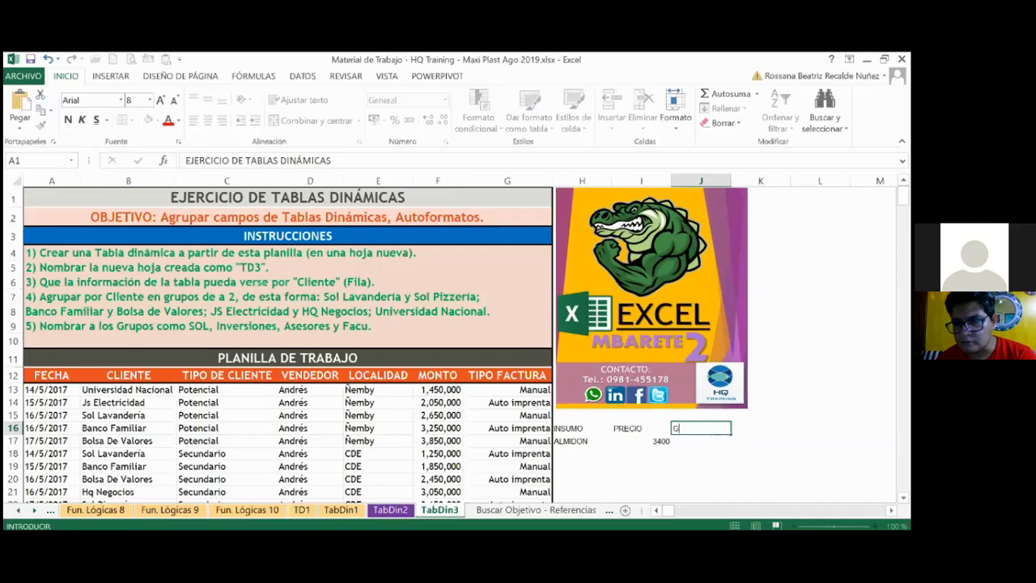
pyautogui.write('/KG')
pyautogui.press('Return')
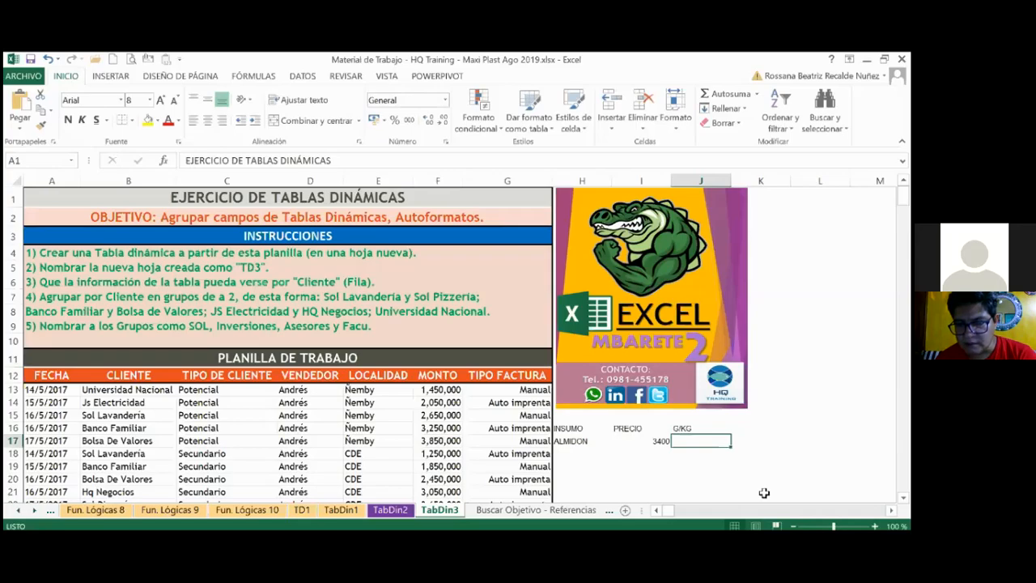
# Clear the ALMIDON value under PRECIO in cell I17
pyautogui.doubleClick(661, 441)
pyautogui.doubleClick(665, 441)
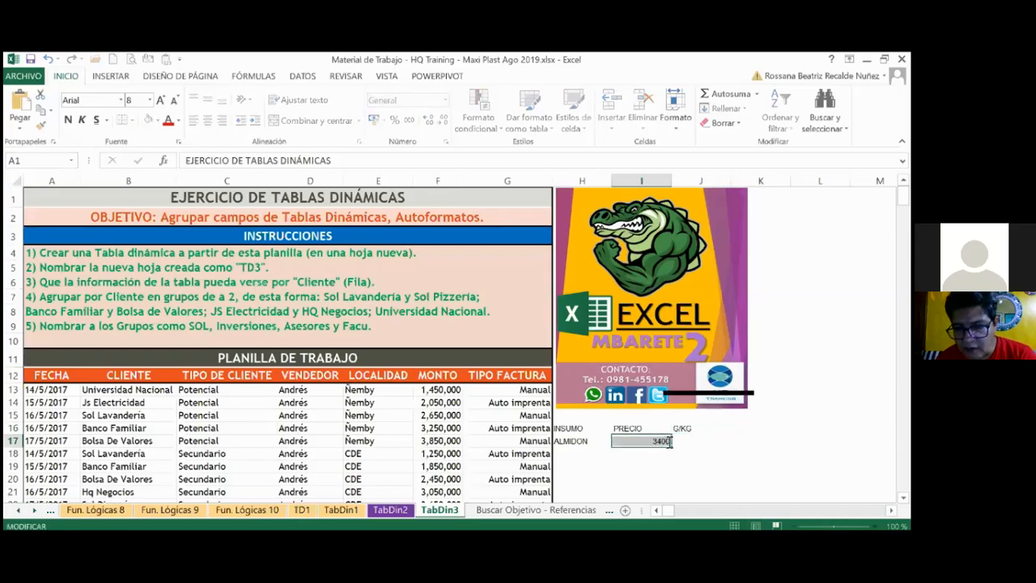
pyautogui.press('Delete')
pyautogui.click(684, 441)
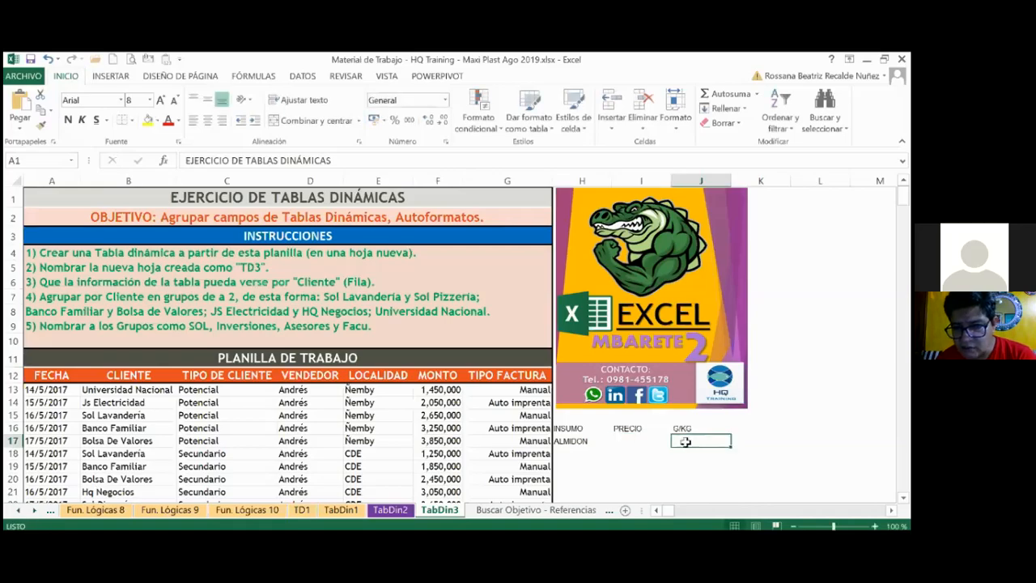
# Enter 1KG in I17 and 3400 in J17 for the ALMIDON row
pyautogui.click(662, 441)
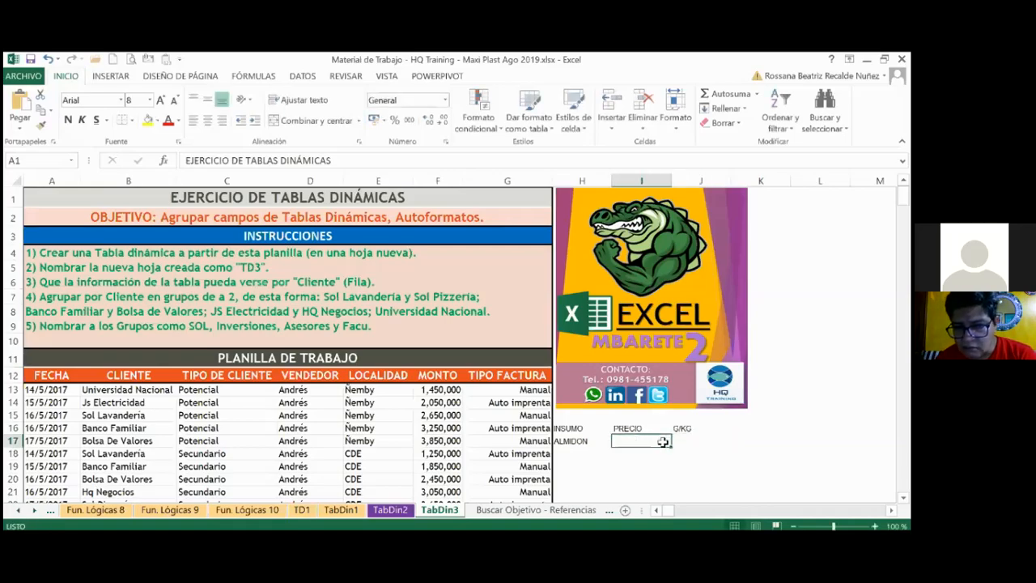
pyautogui.write('1K')
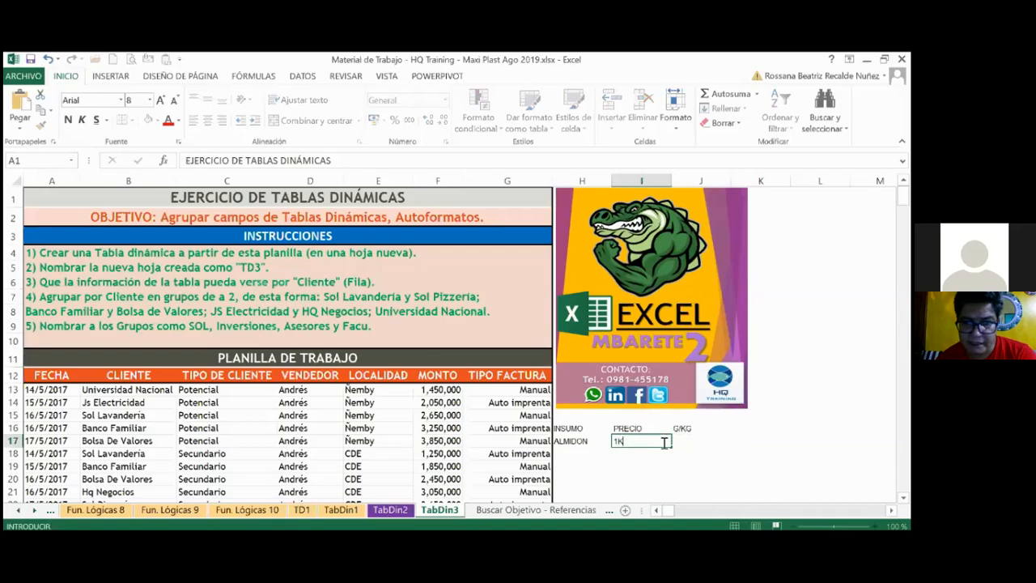
pyautogui.write('G')
pyautogui.press('Tab')
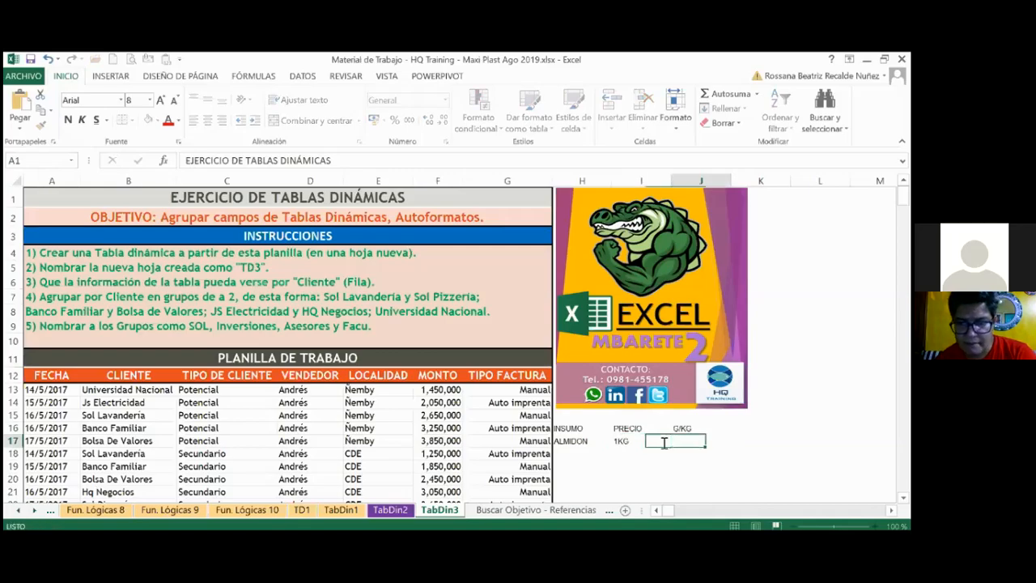
pyautogui.write('3400')
pyautogui.press('Return')
# Replace the ALMIDON entry in cell I17 with the plain number 1
pyautogui.click(657, 438)
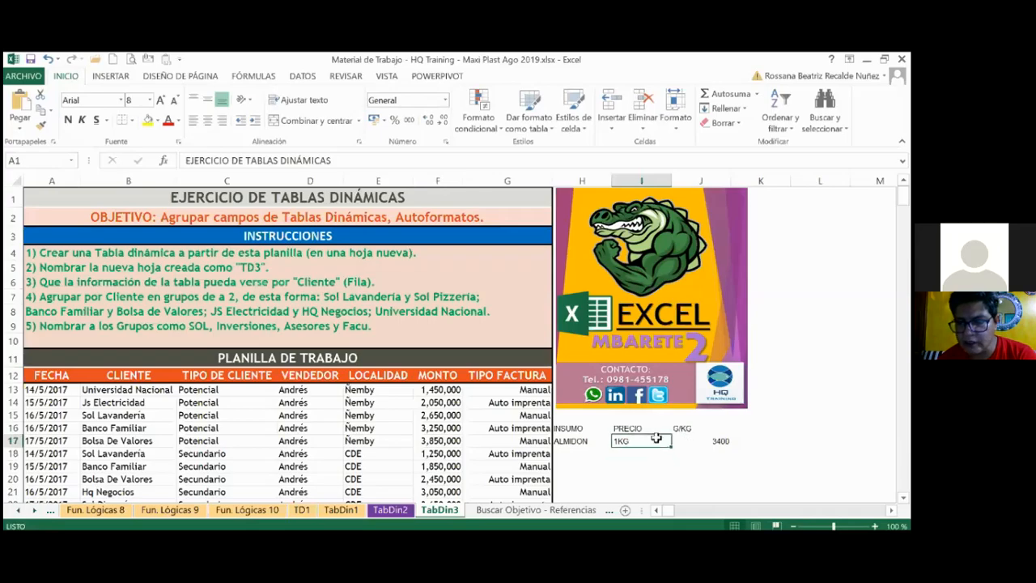
pyautogui.press('Delete')
pyautogui.press('Return')
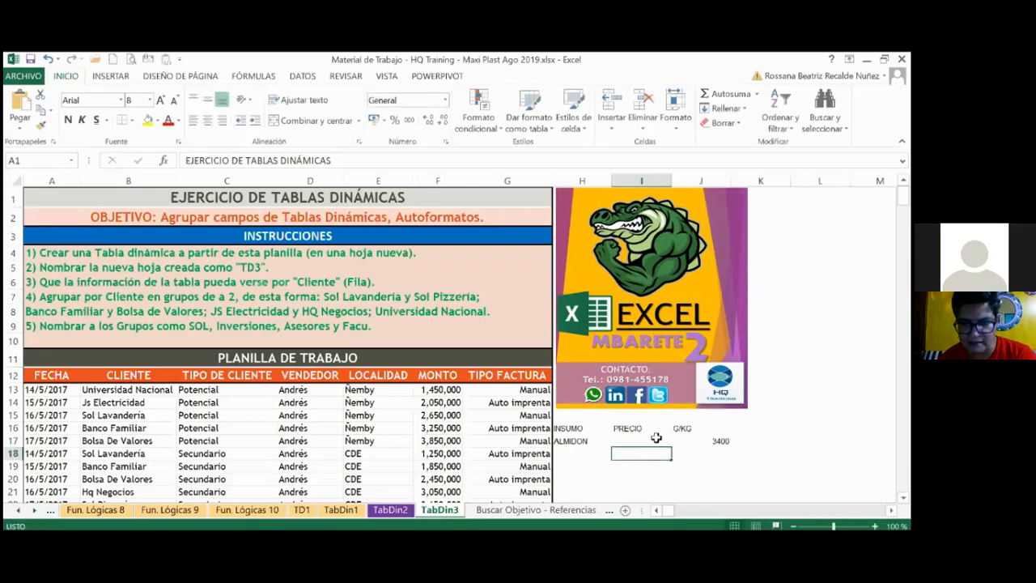
pyautogui.click(656, 438)
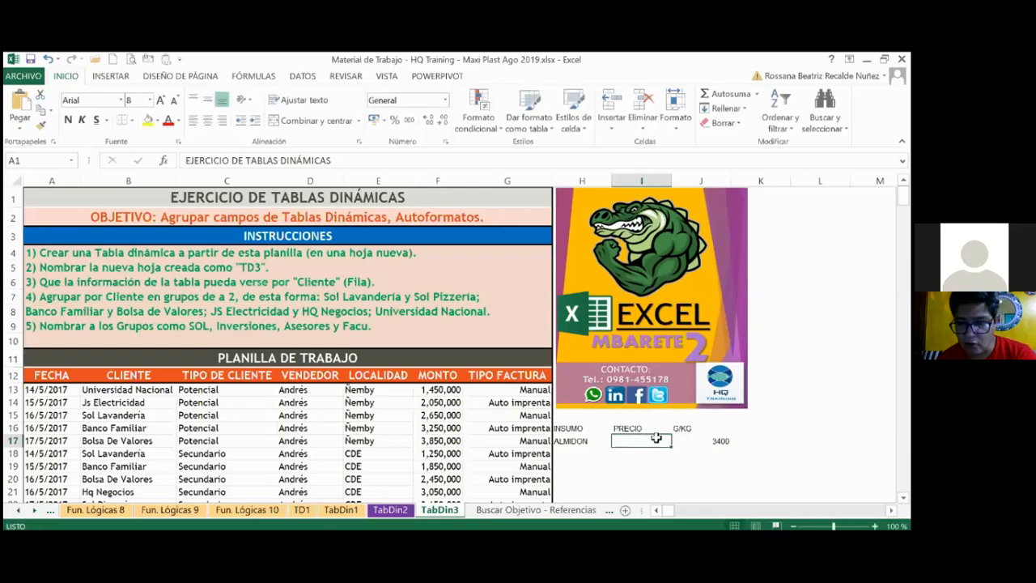
pyautogui.write('1')
pyautogui.press('Return')
# Center the contents of the small table in H16:J17 horizontally
pyautogui.moveTo(580, 428); pyautogui.dragTo(703, 442)
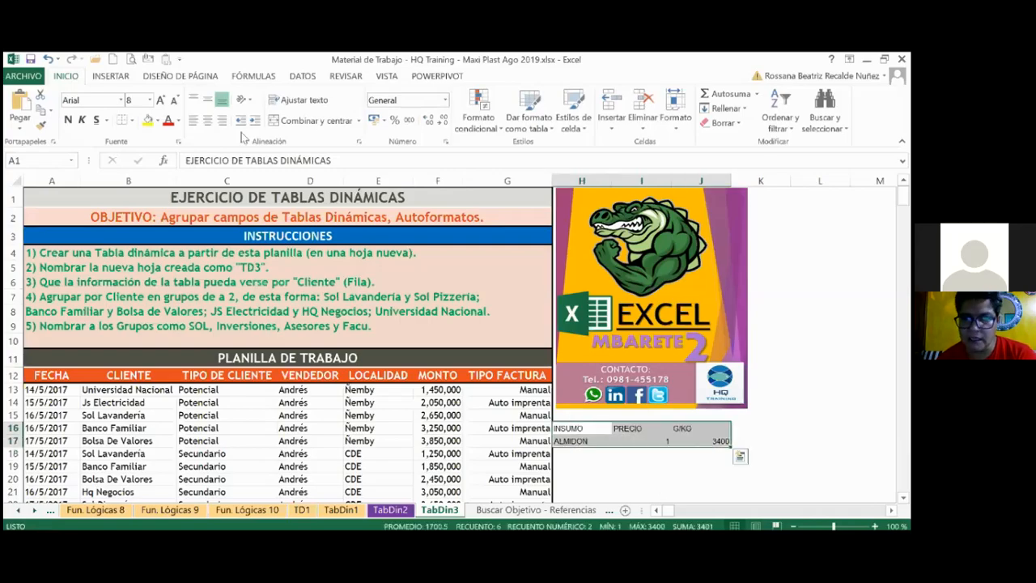
pyautogui.click(207, 119)
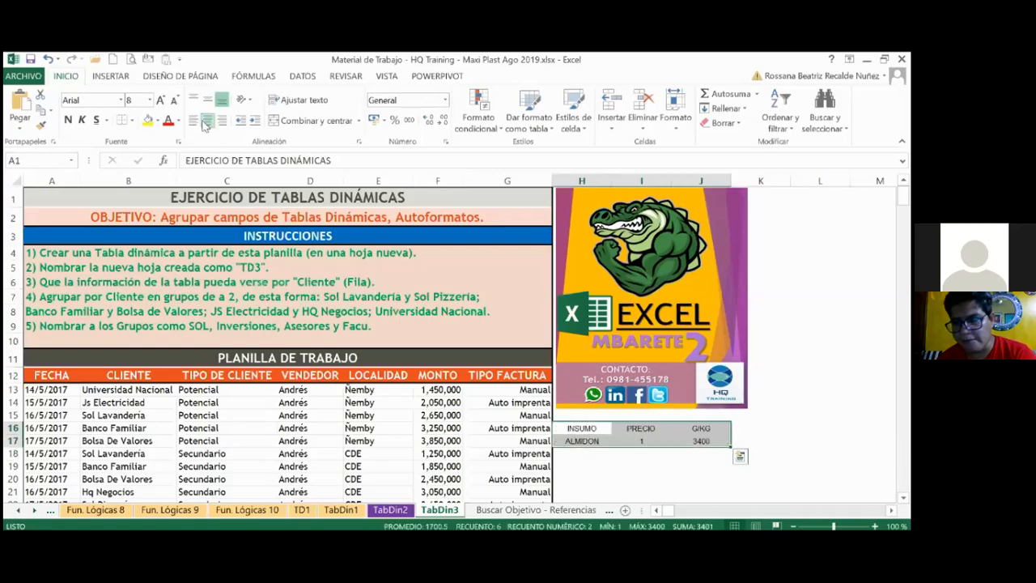
pyautogui.click(623, 431)
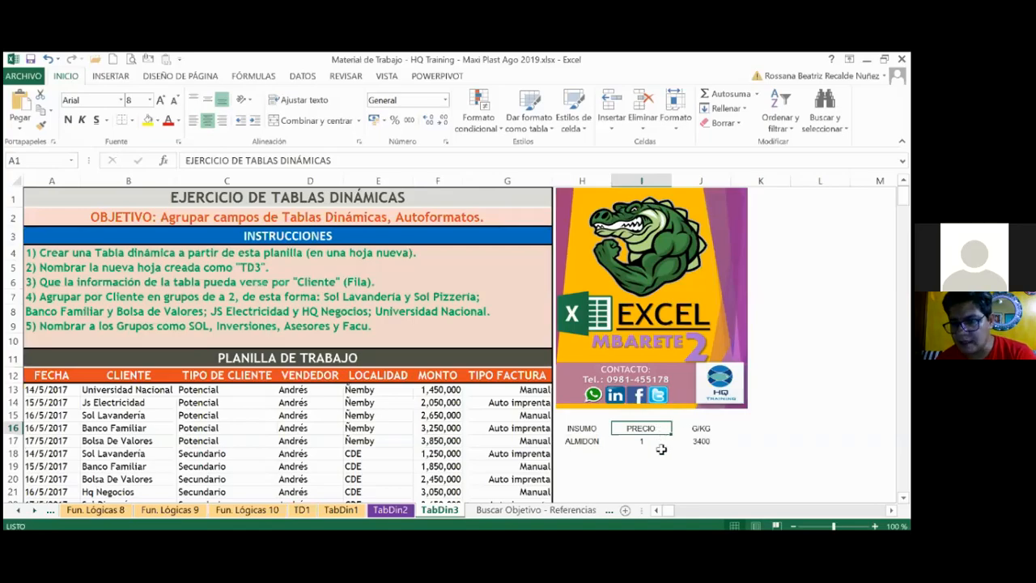
# Add the header PRESENTACION in K16 and enter 25 below it in K17
pyautogui.click(732, 428)
pyautogui.write('TRES')
pyautogui.write('ENTACION')
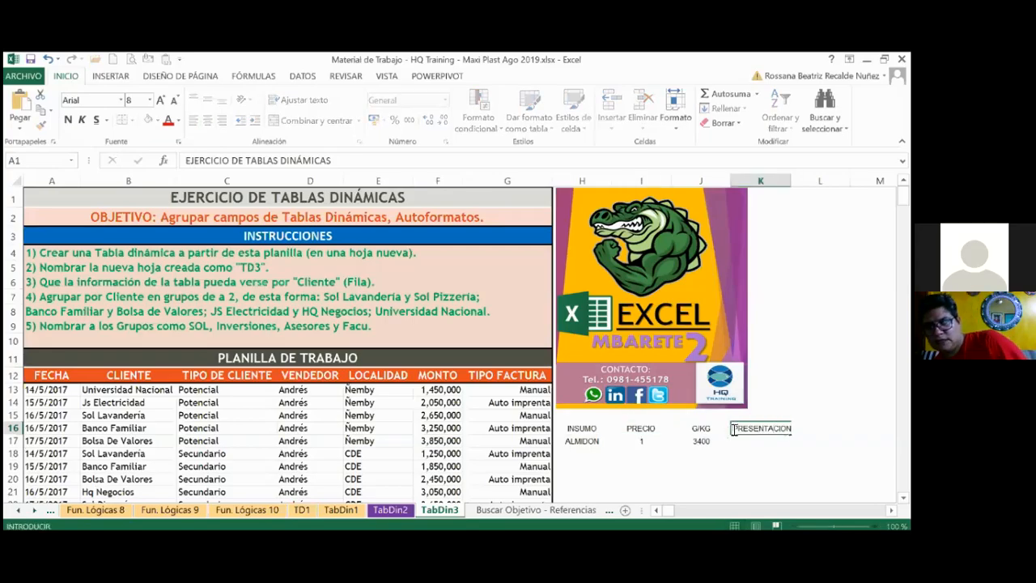
pyautogui.press('Return')
pyautogui.write('25')
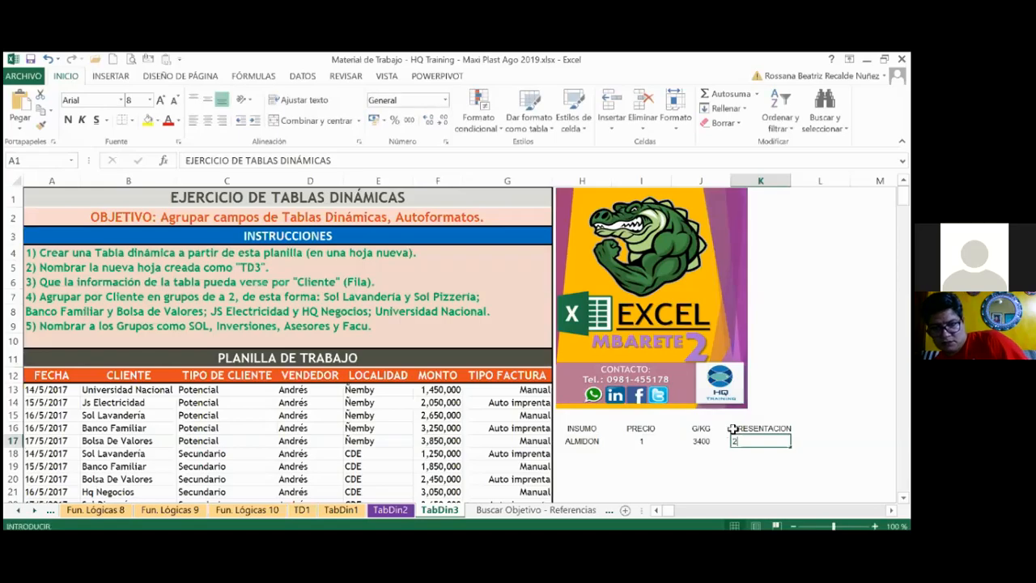
pyautogui.press('Return')
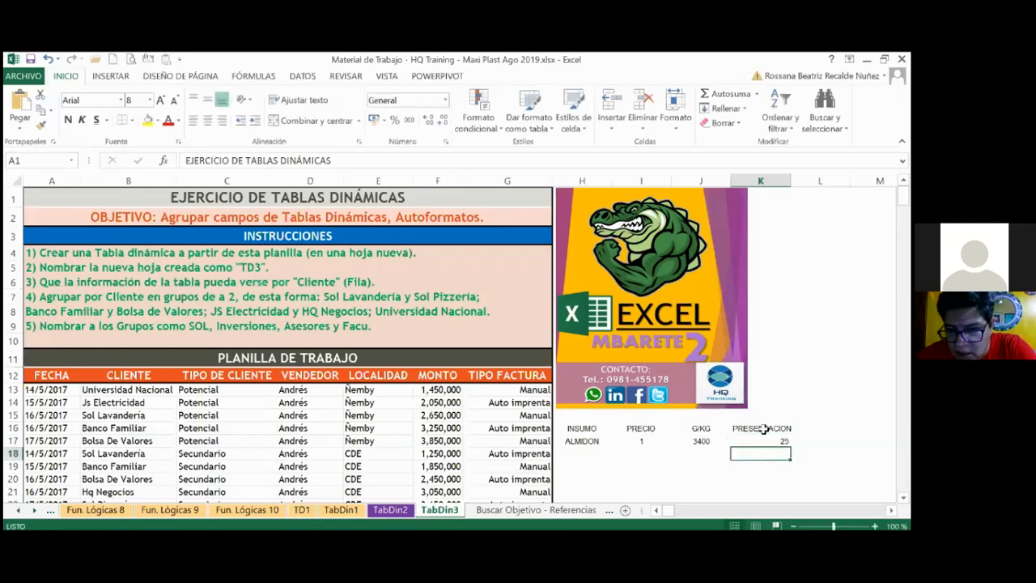
# Extend the header in K16 so it reads PRESENTACION KG
pyautogui.click(765, 429)
pyautogui.doubleClick(788, 429)
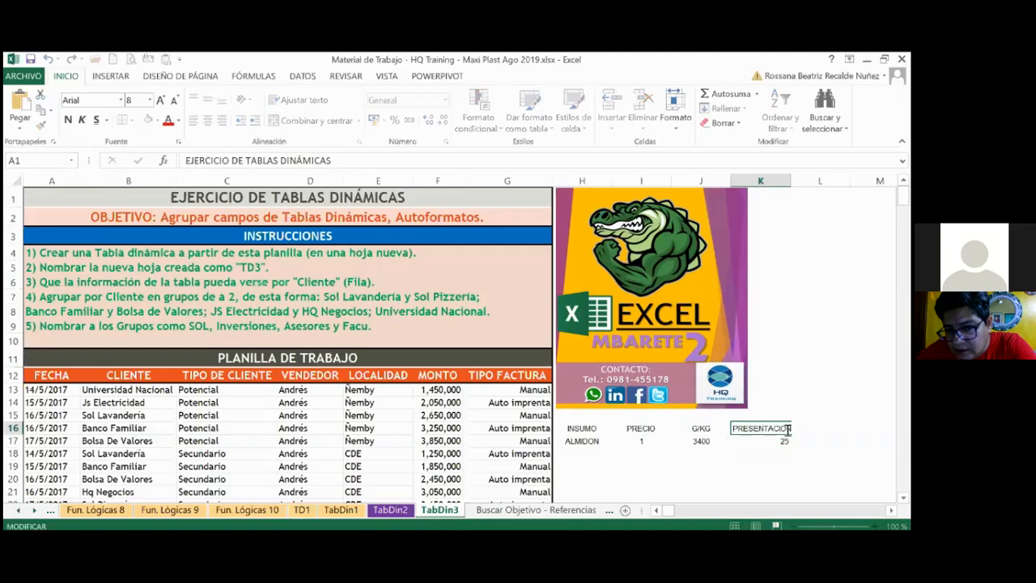
pyautogui.write('K')
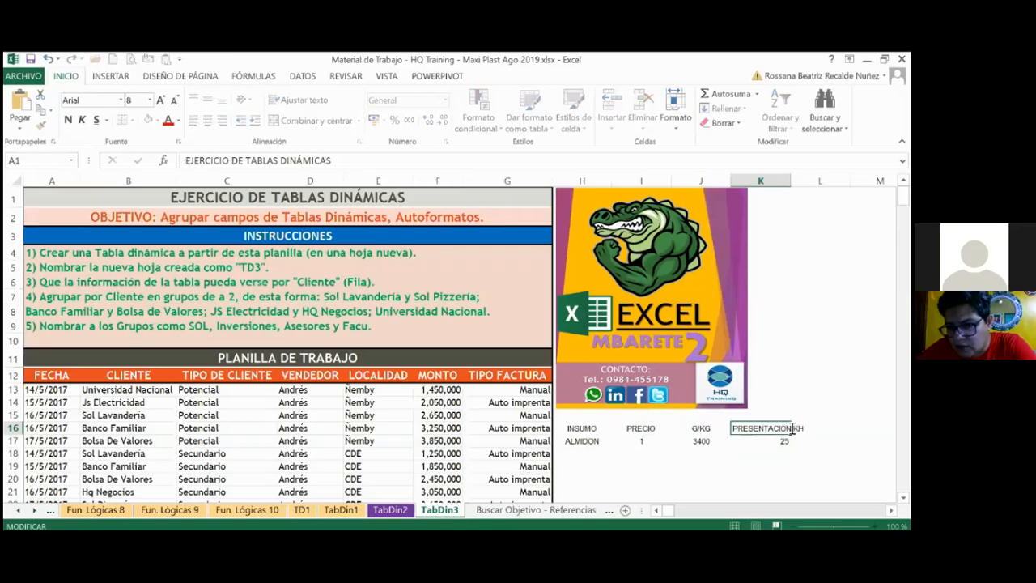
pyautogui.write('G')
pyautogui.hotkey('ctrl', 'Return')
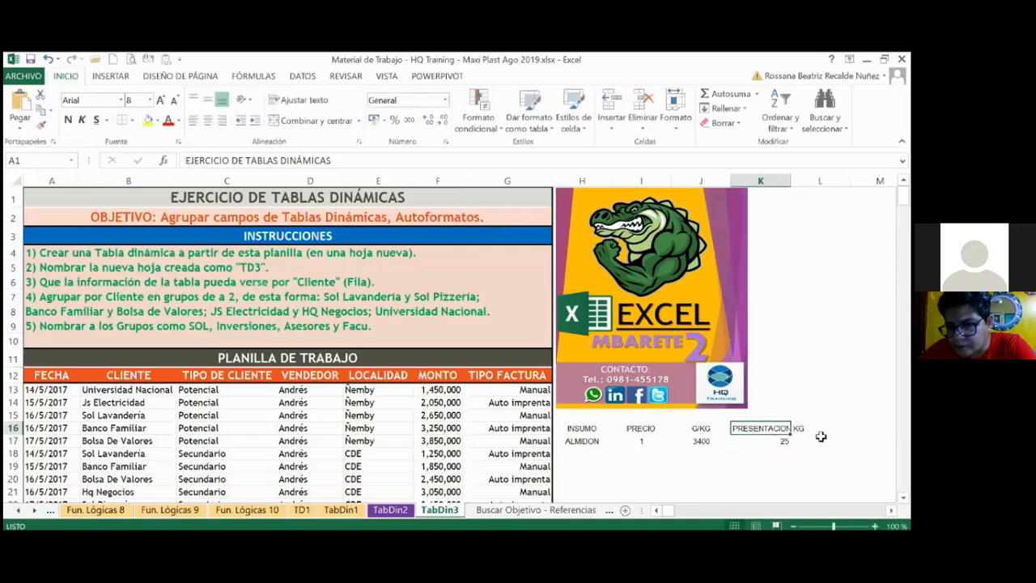
# Enter a formula in L17 that multiplies the price in J17 by the package size in K17
pyautogui.click(829, 428)
pyautogui.doubleClick(830, 428)
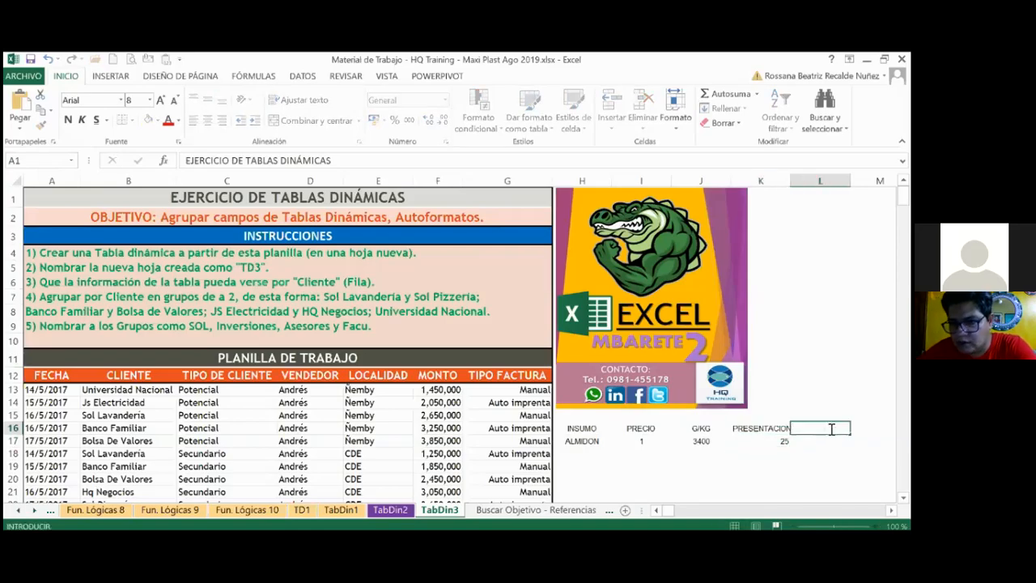
pyautogui.doubleClick(831, 437)
pyautogui.write('+')
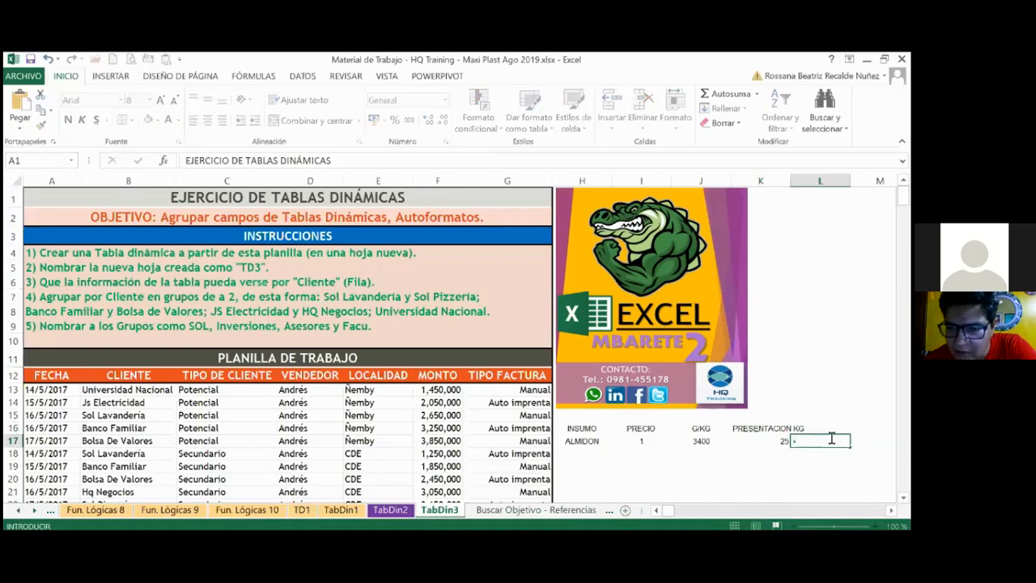
pyautogui.click(694, 440)
pyautogui.write('/')
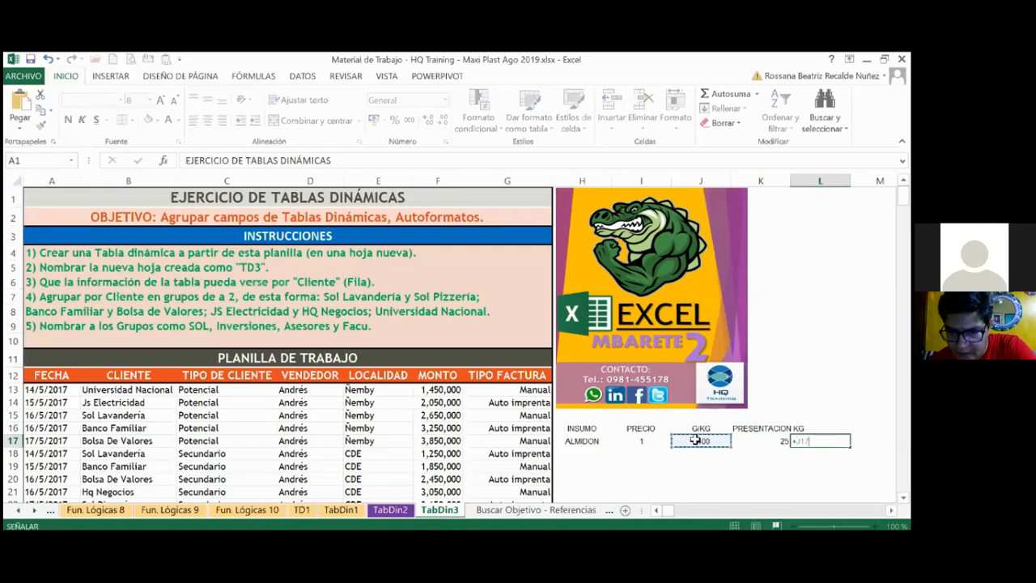
pyautogui.write('/8')
pyautogui.press('BackSpace')
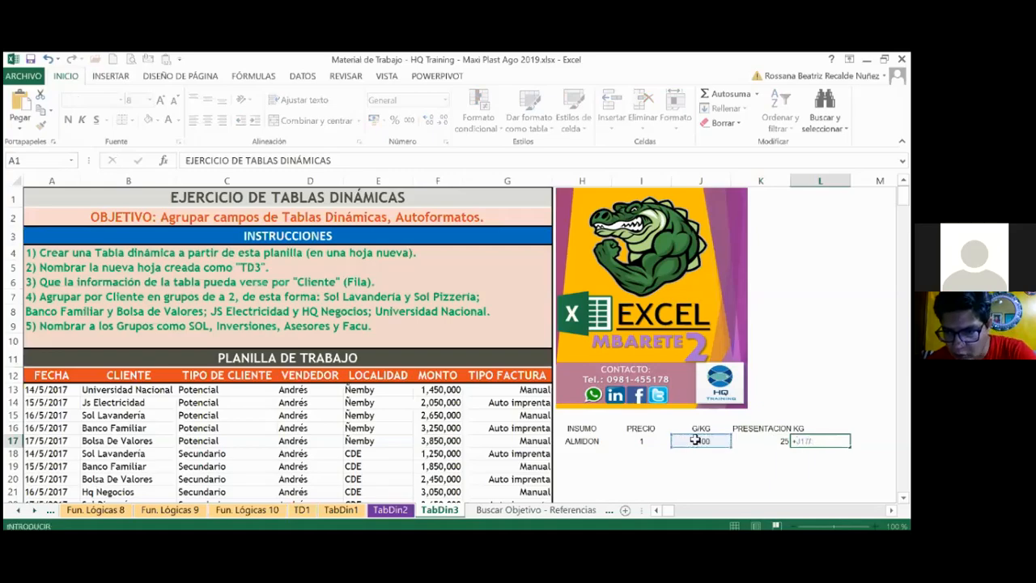
pyautogui.write('*')
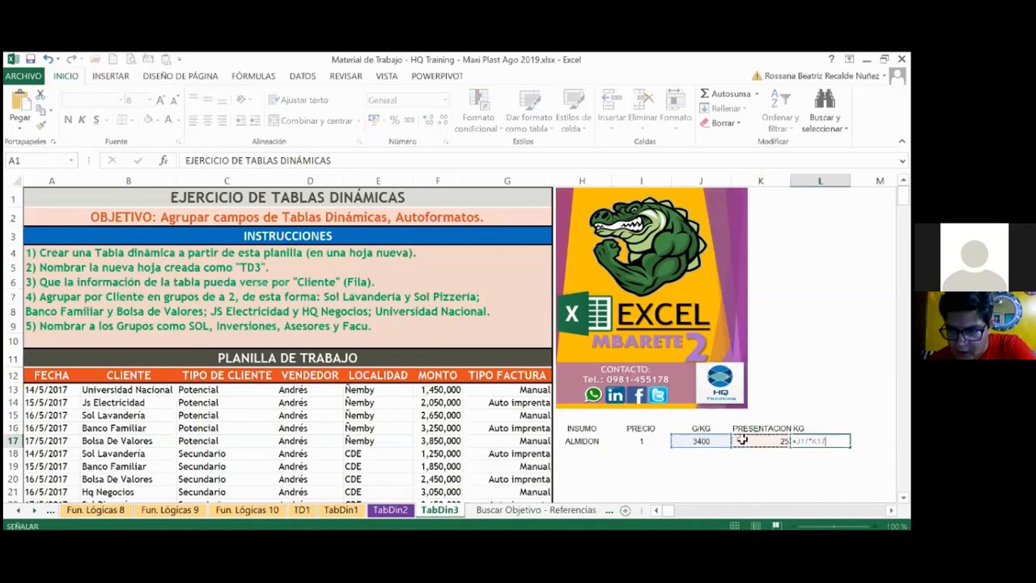
pyautogui.click(739, 440)
pyautogui.press('Return')
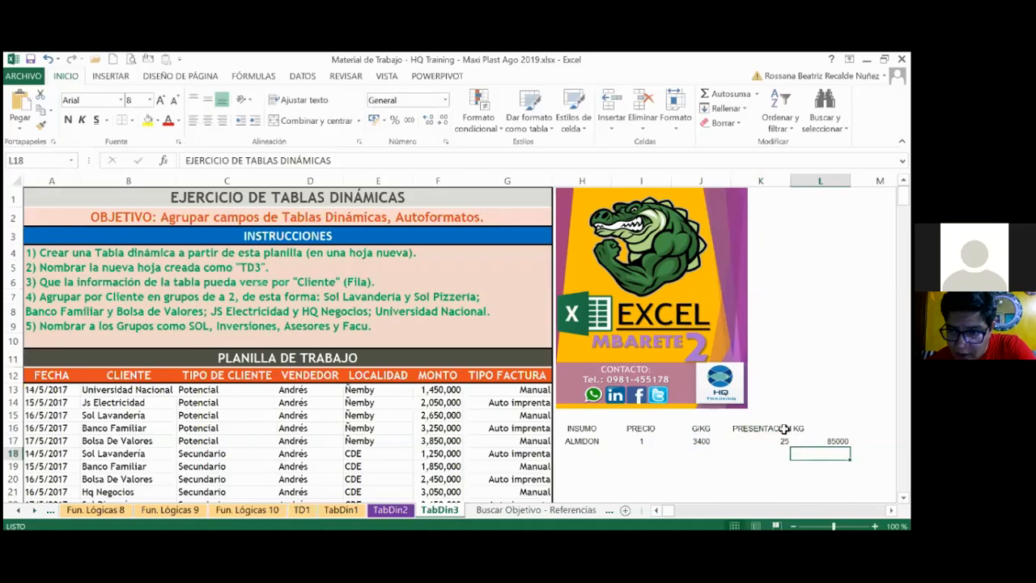
# Add the header TOTAL in L16 above the calculated amount
pyautogui.doubleClick(820, 428)
pyautogui.write('TOTAL')
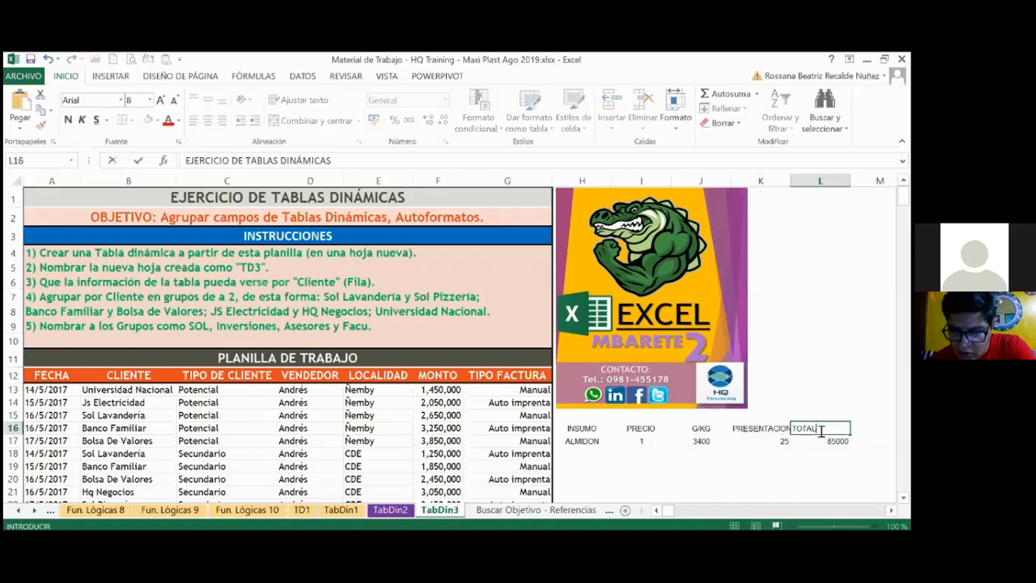
pyautogui.press('Return')
pyautogui.click(806, 422)
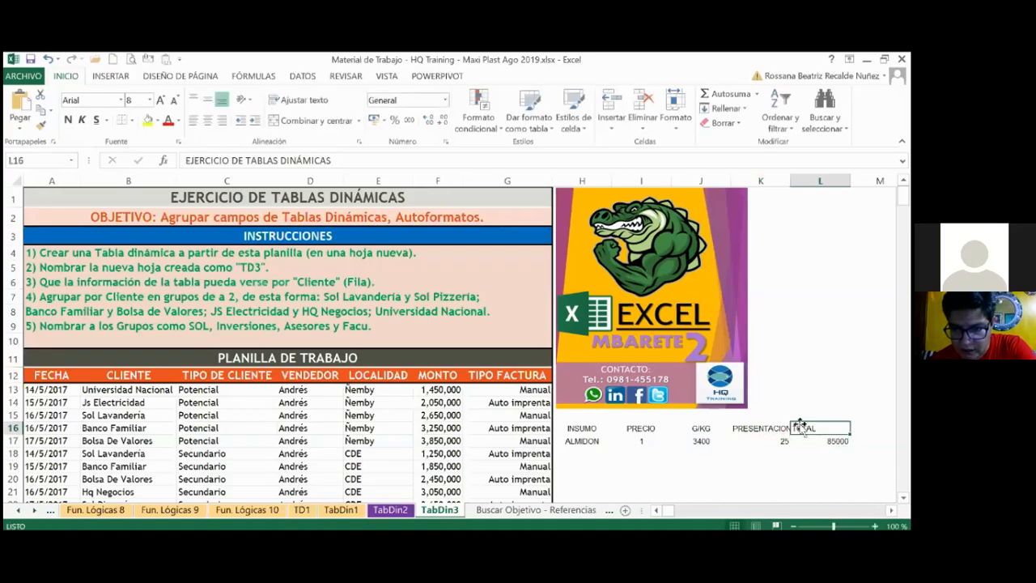
# Center the table in H16:L17 horizontally and widen column K so its whole header fits
pyautogui.click(596, 427)
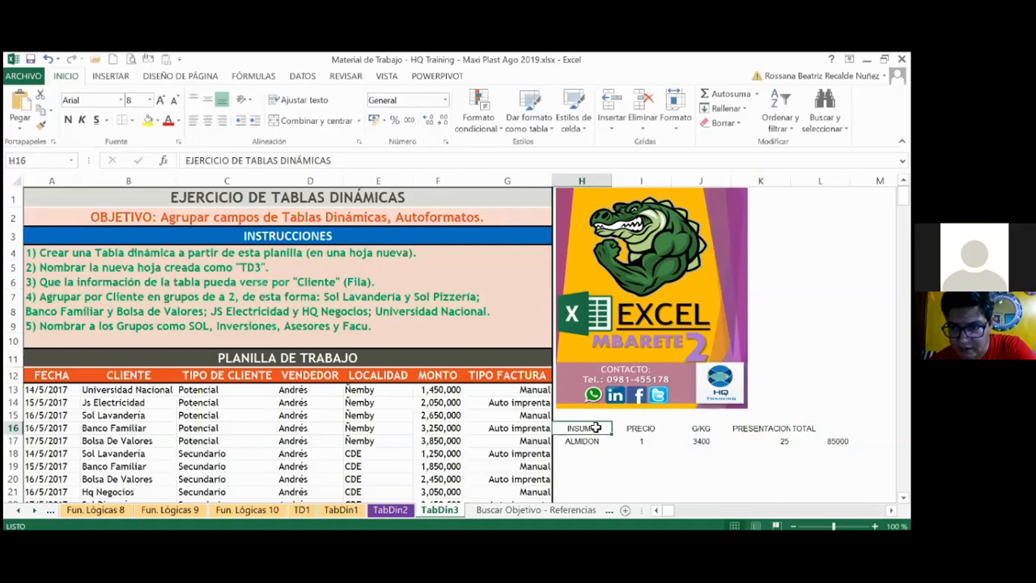
pyautogui.moveTo(596, 427); pyautogui.dragTo(841, 441)
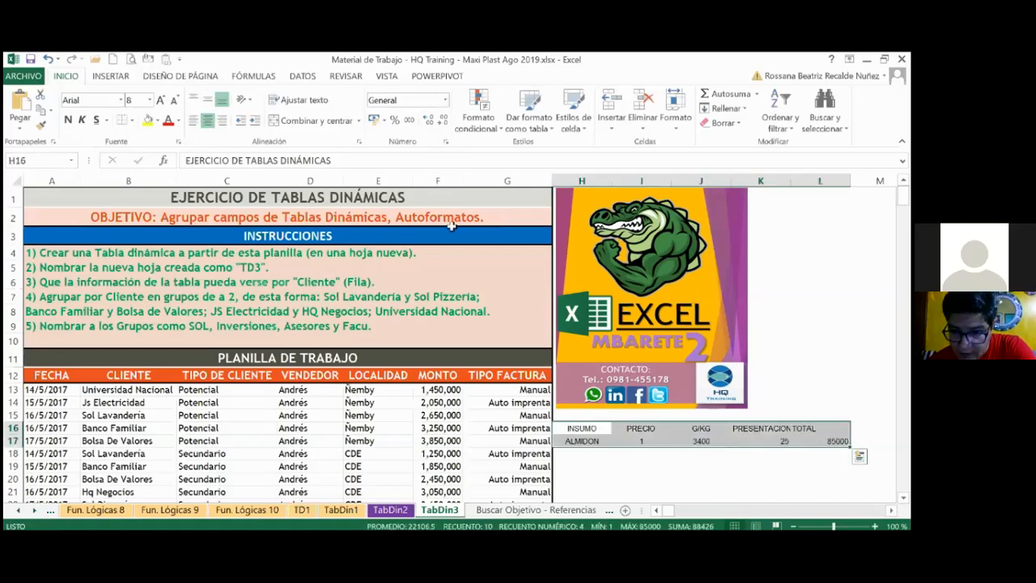
pyautogui.click(208, 121)
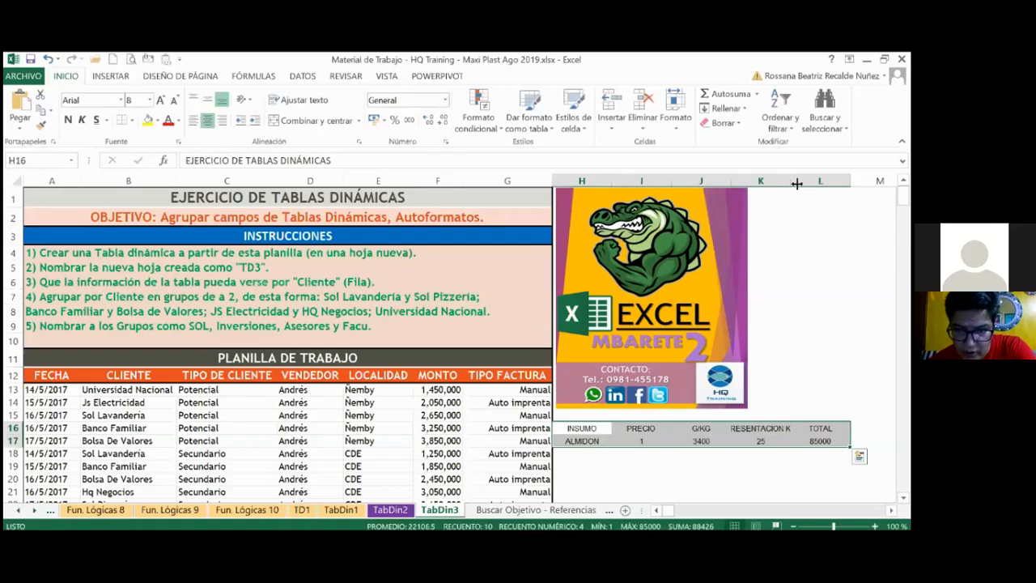
pyautogui.click(785, 279)
pyautogui.moveTo(791, 180); pyautogui.dragTo(820, 184)
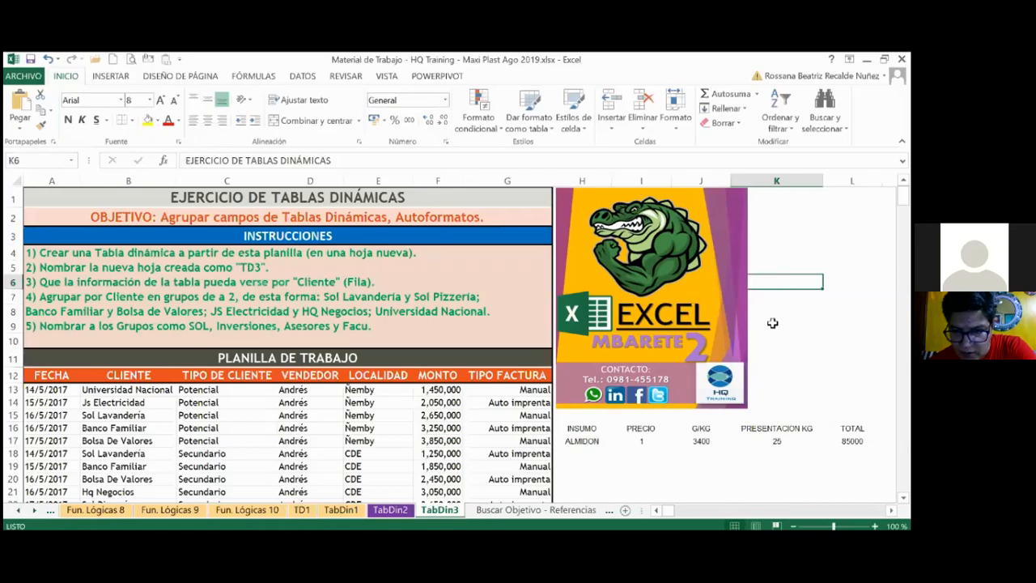
pyautogui.click(736, 479)
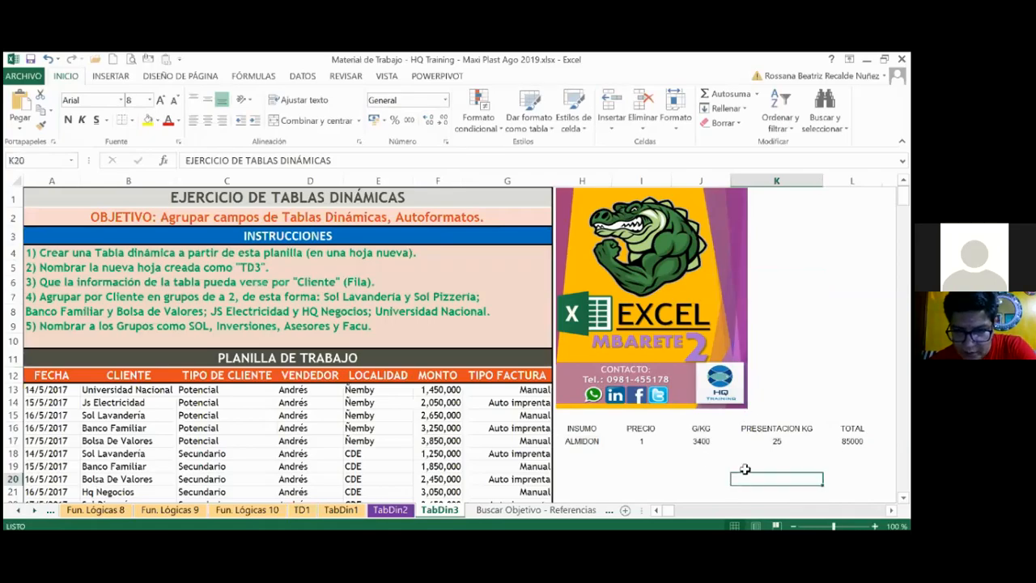
# Change the header in I16 to KG and the header in J16 to PRECIO G/KG
pyautogui.click(689, 439)
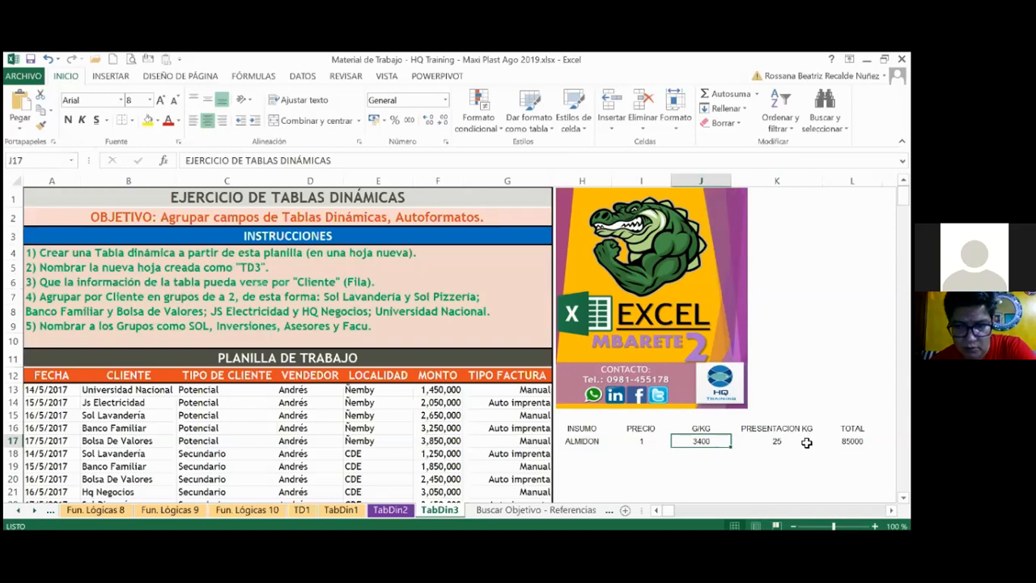
pyautogui.doubleClick(657, 428)
pyautogui.doubleClick(661, 428)
pyautogui.write('KG')
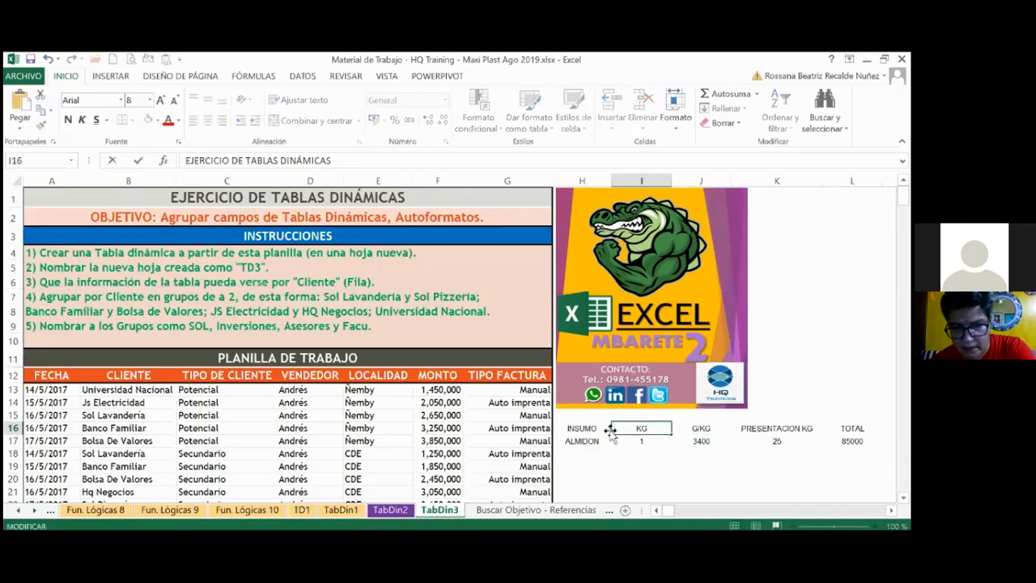
pyautogui.doubleClick(689, 428)
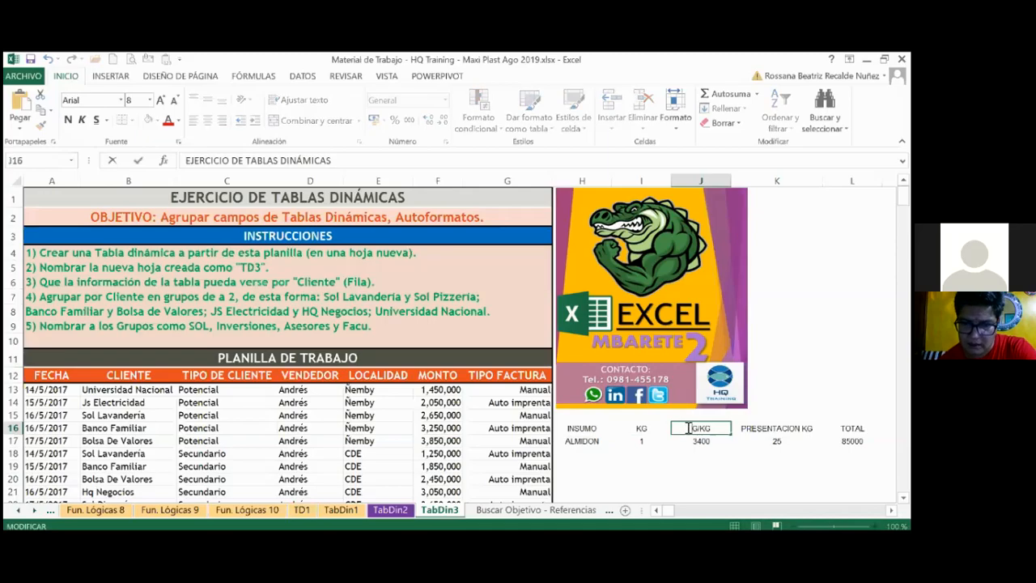
pyautogui.write('PRECIO')
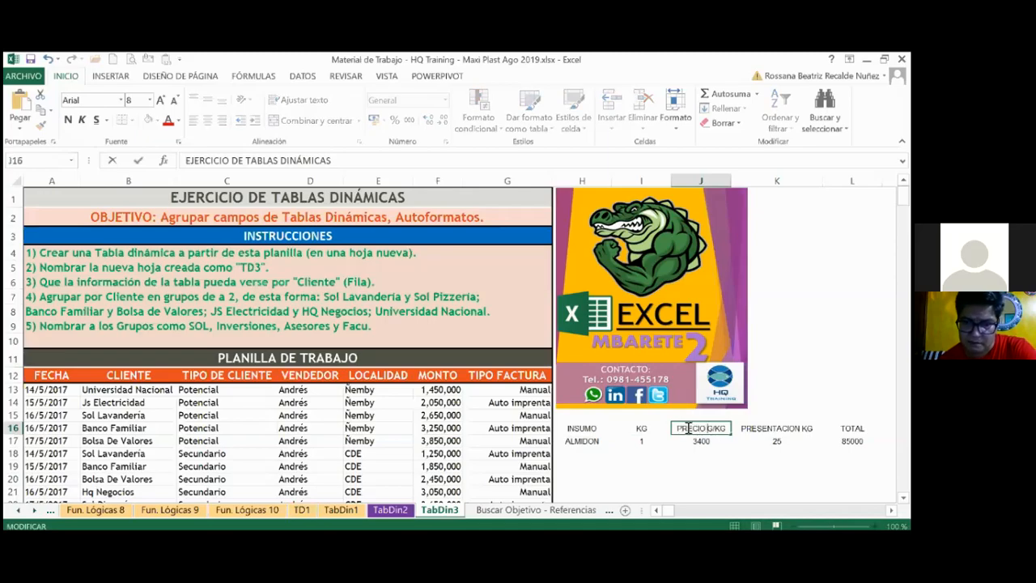
pyautogui.press('Return')
pyautogui.click(643, 465)
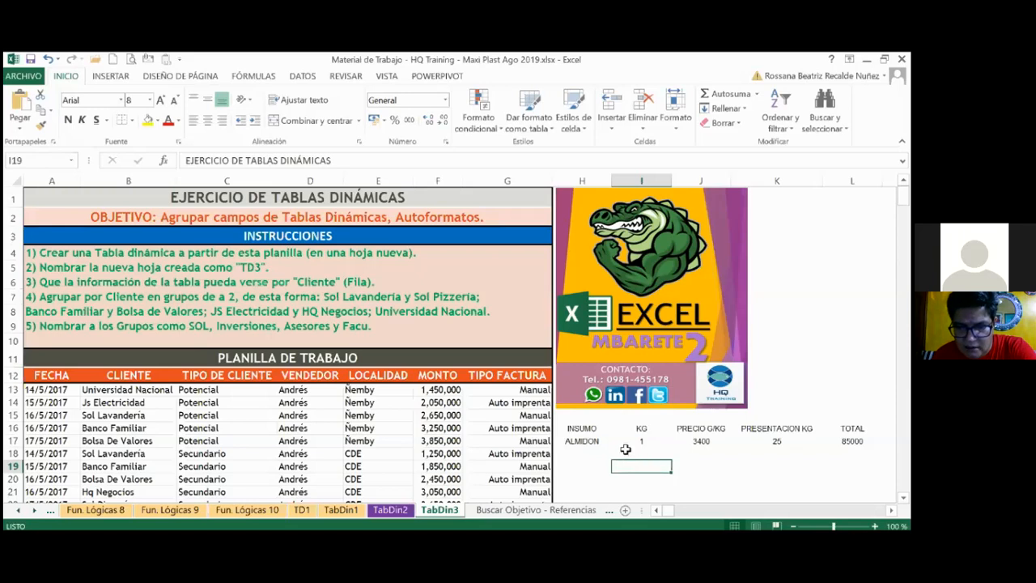
# Go to cell J17 and assign it the name PRECIOALMIDON
pyautogui.click(60, 160)
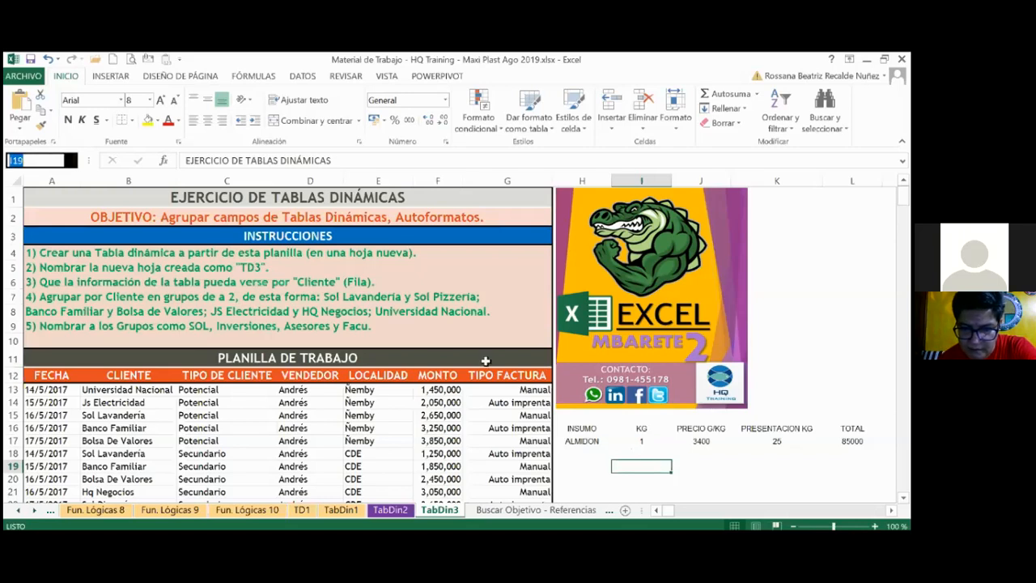
pyautogui.write('J17')
pyautogui.press('Return')
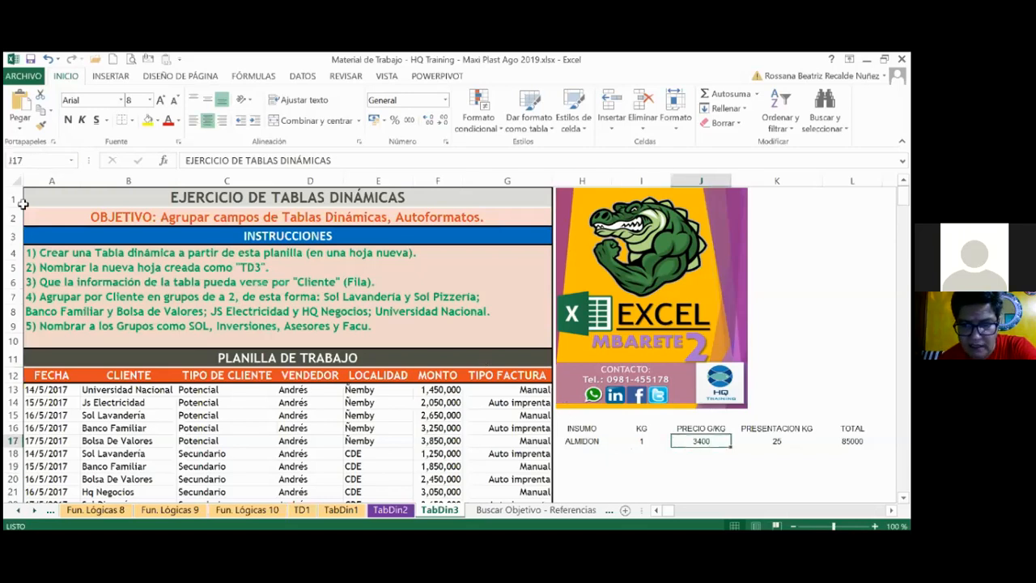
pyautogui.click(28, 161)
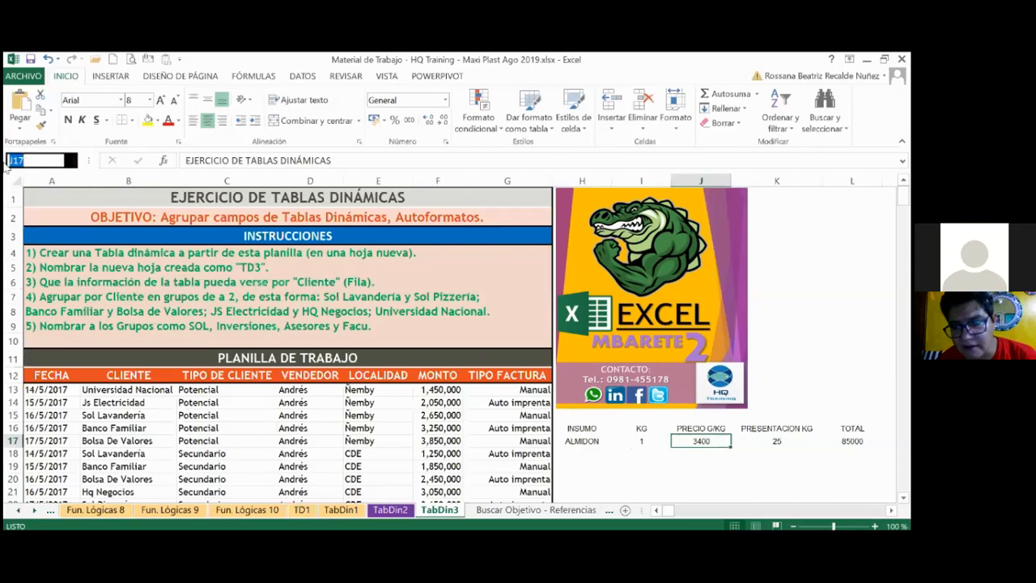
pyautogui.write('p')
pyautogui.press('BackSpace')
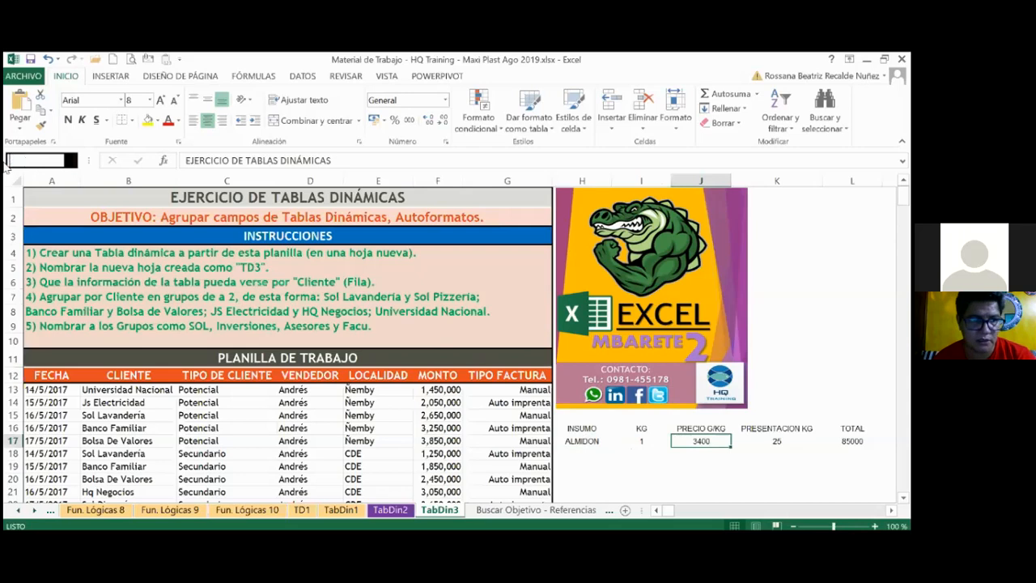
pyautogui.write('PRECIO')
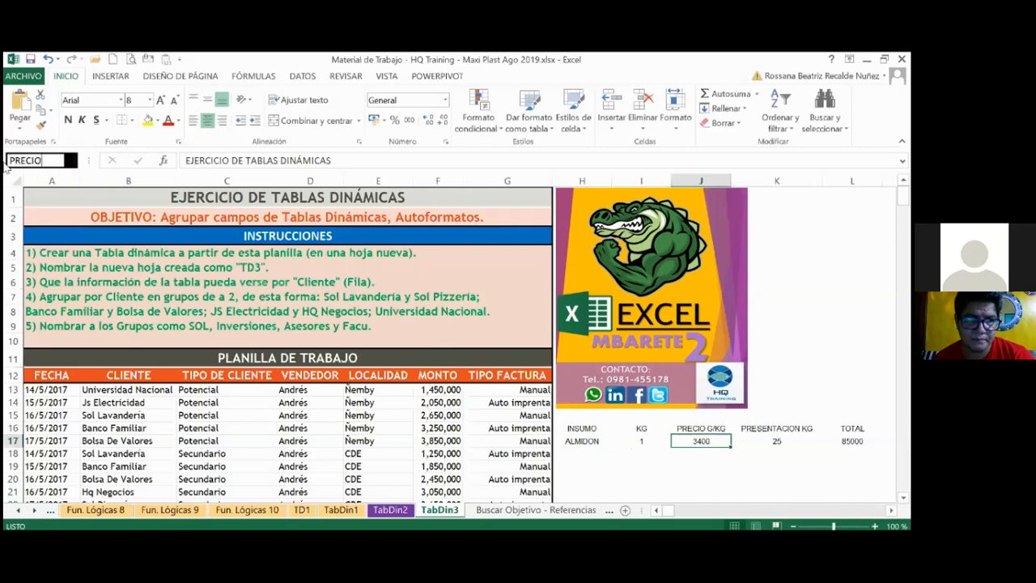
pyautogui.write('ALMIDON')
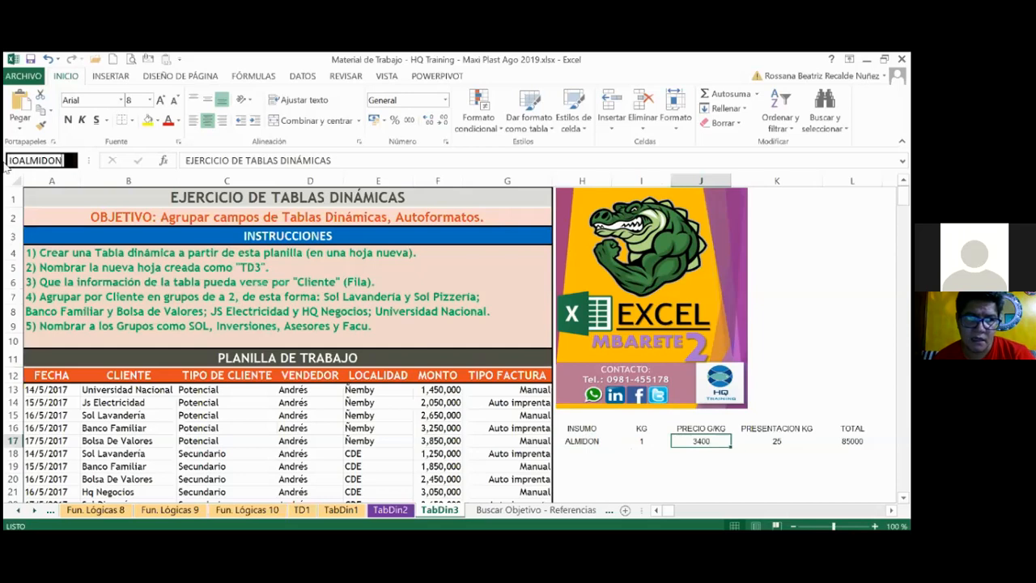
pyautogui.press('Return')
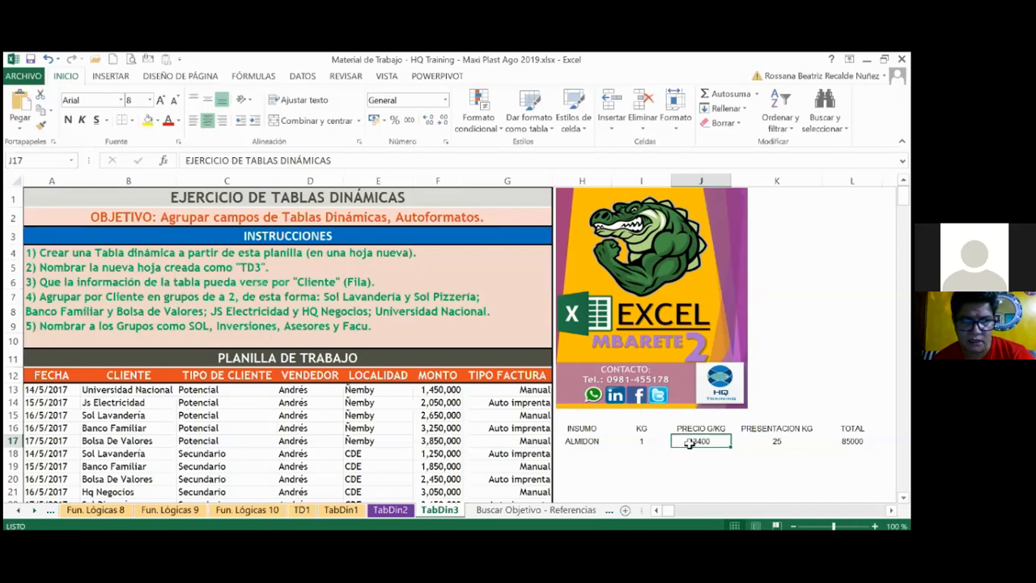
pyautogui.click(42, 162)
pyautogui.press('Escape')
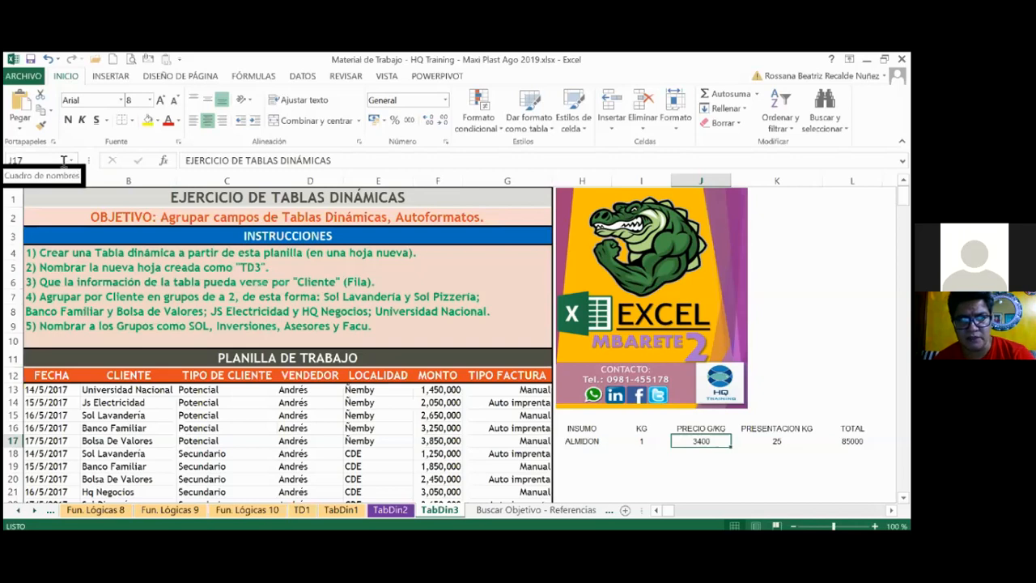
pyautogui.click(63, 161)
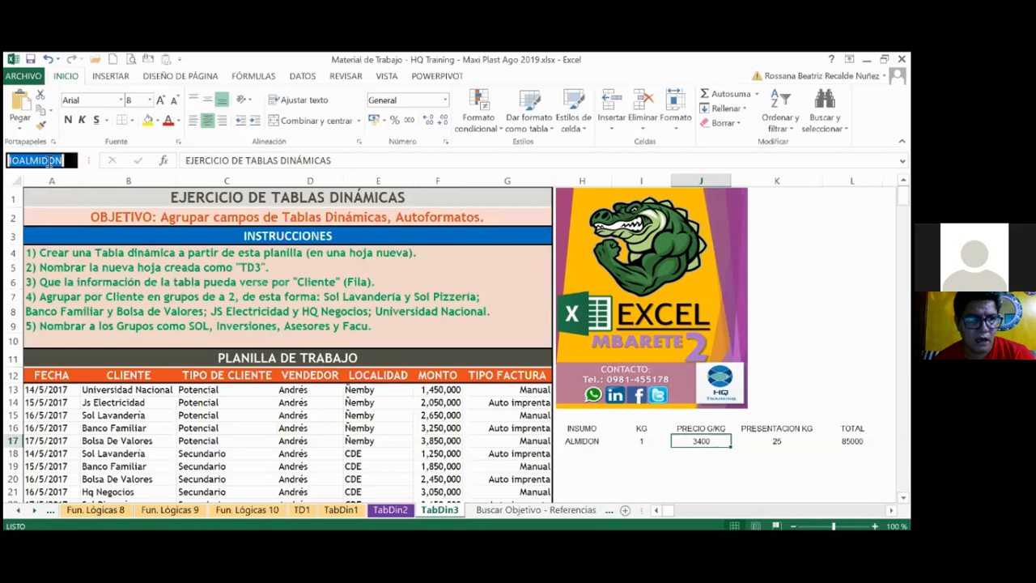
pyautogui.click(50, 160)
pyautogui.click(64, 160)
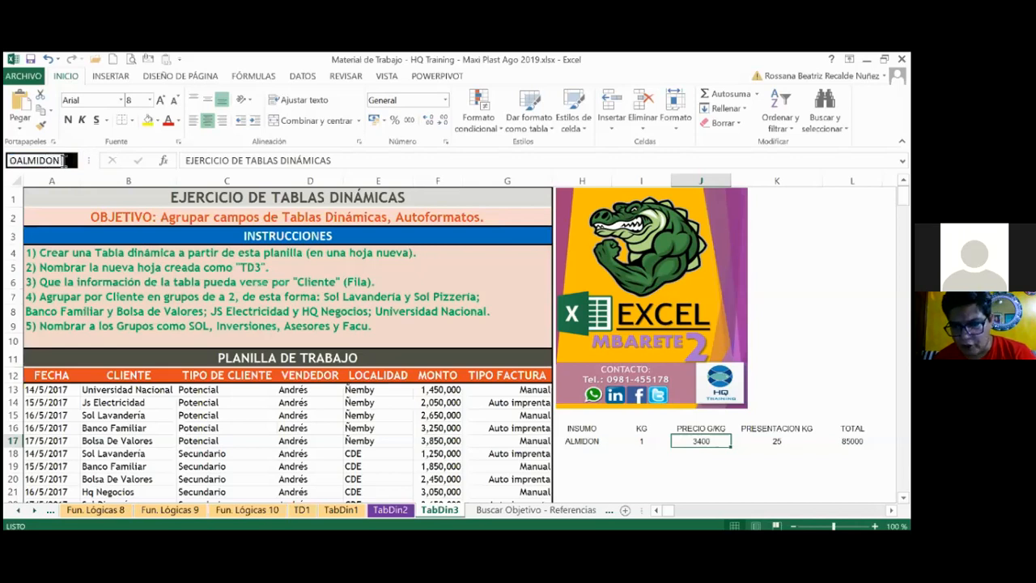
pyautogui.press('BackSpace')
pyautogui.press('BackSpace')
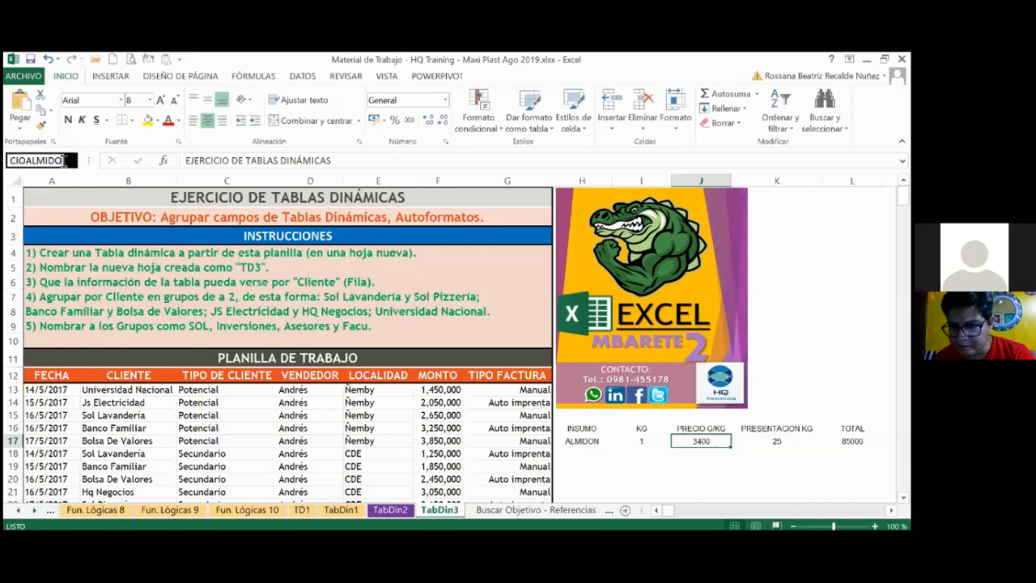
pyautogui.press('Escape')
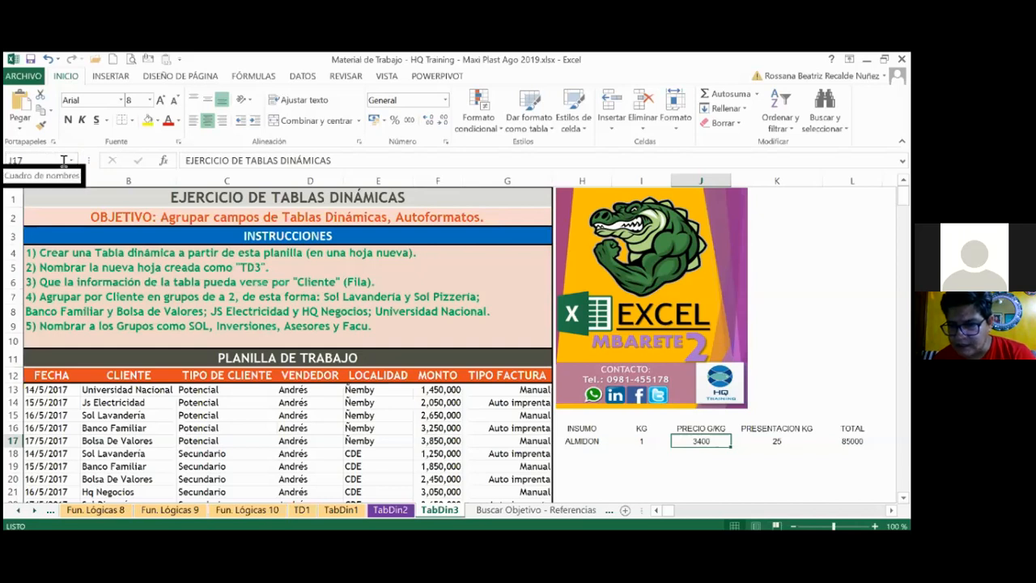
pyautogui.click(717, 464)
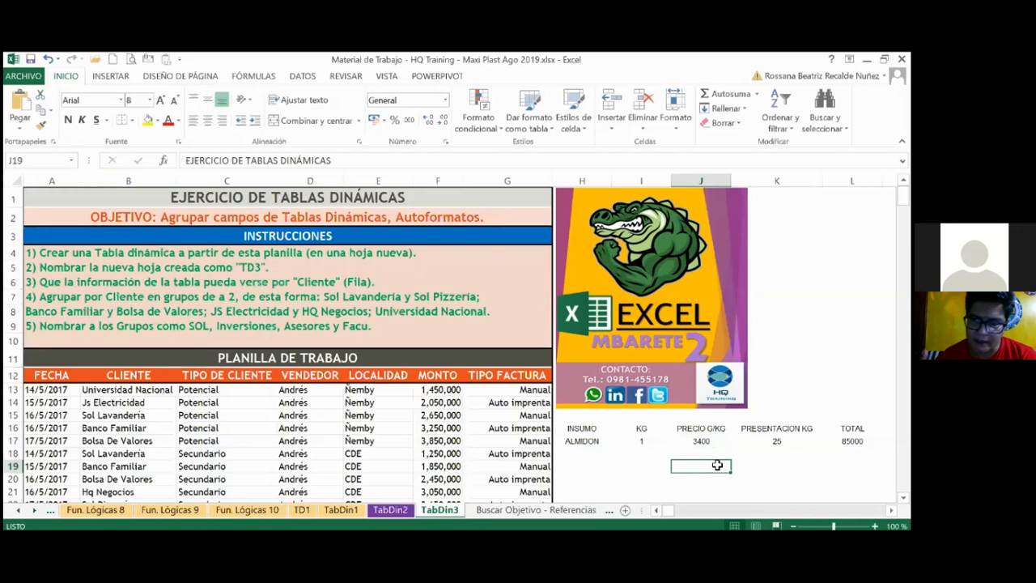
pyautogui.click(701, 440)
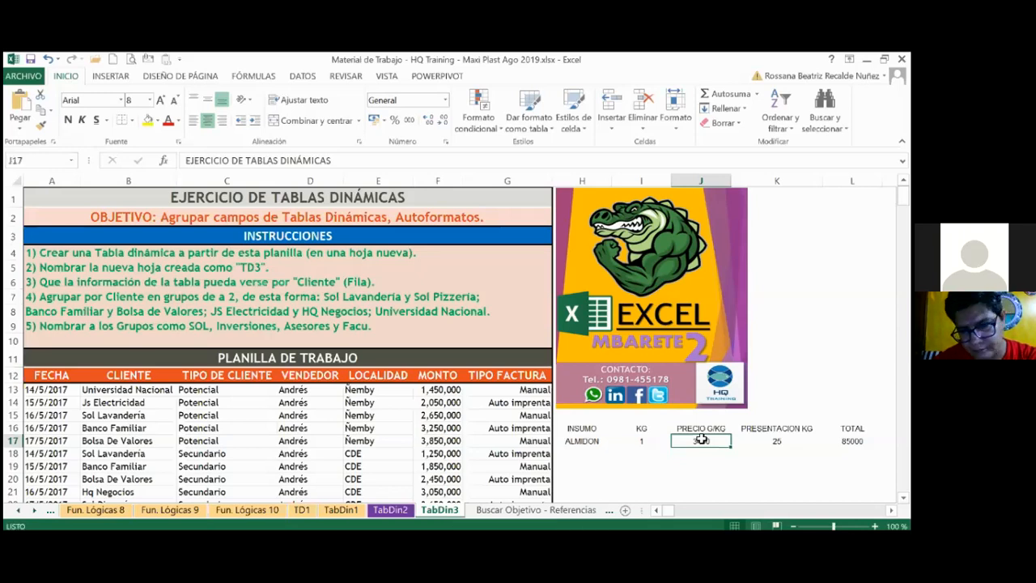
# Edit the TOTAL formula in L17, replacing its J17 reference by picking the named price cell again as the factor multiplied by K17
pyautogui.doubleClick(851, 441)
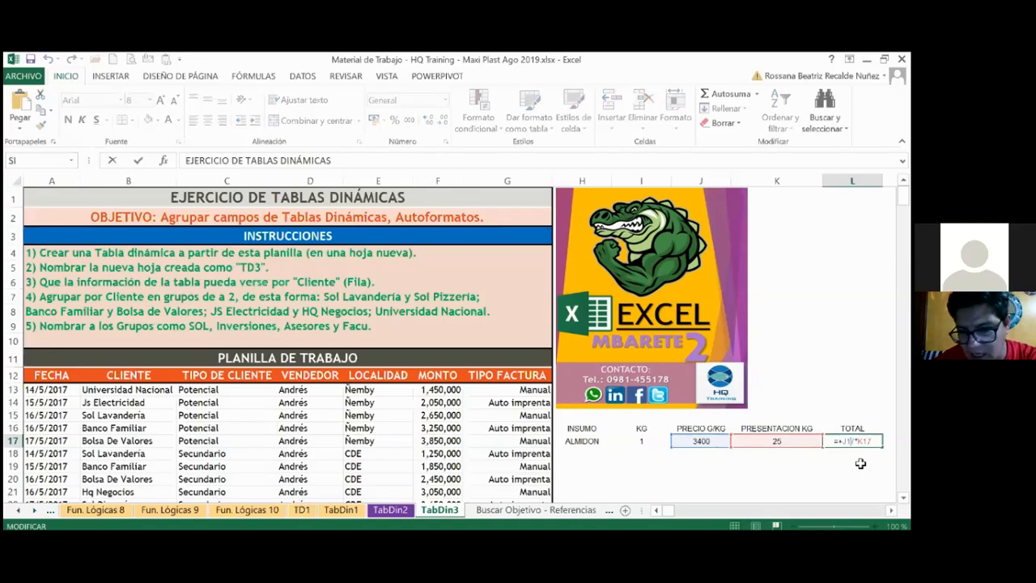
pyautogui.press('BackSpace')
pyautogui.press('BackSpace')
pyautogui.press('BackSpace')
pyautogui.press('BackSpace')
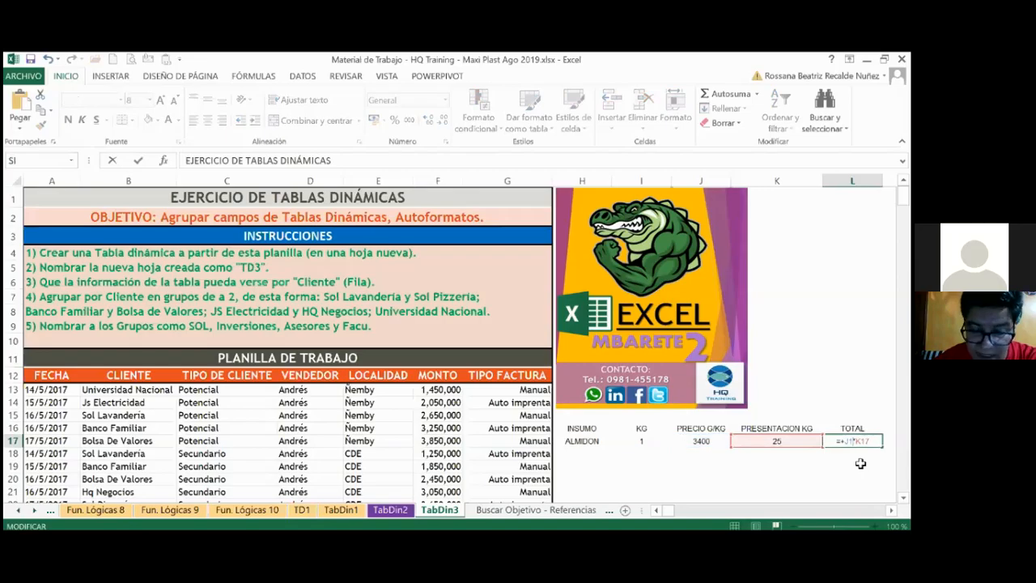
pyautogui.click(699, 442)
pyautogui.press('Return')
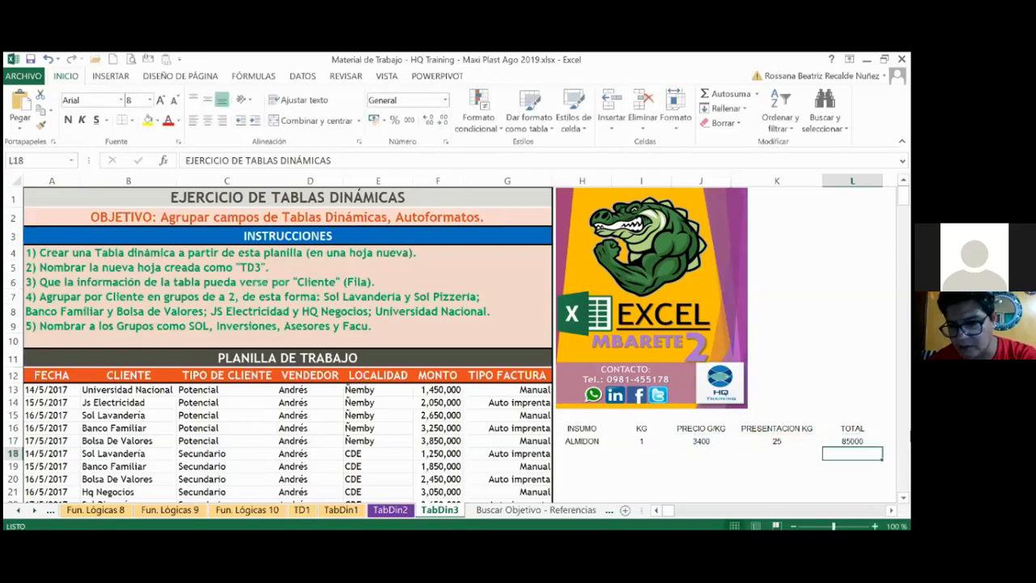
pyautogui.click(837, 441)
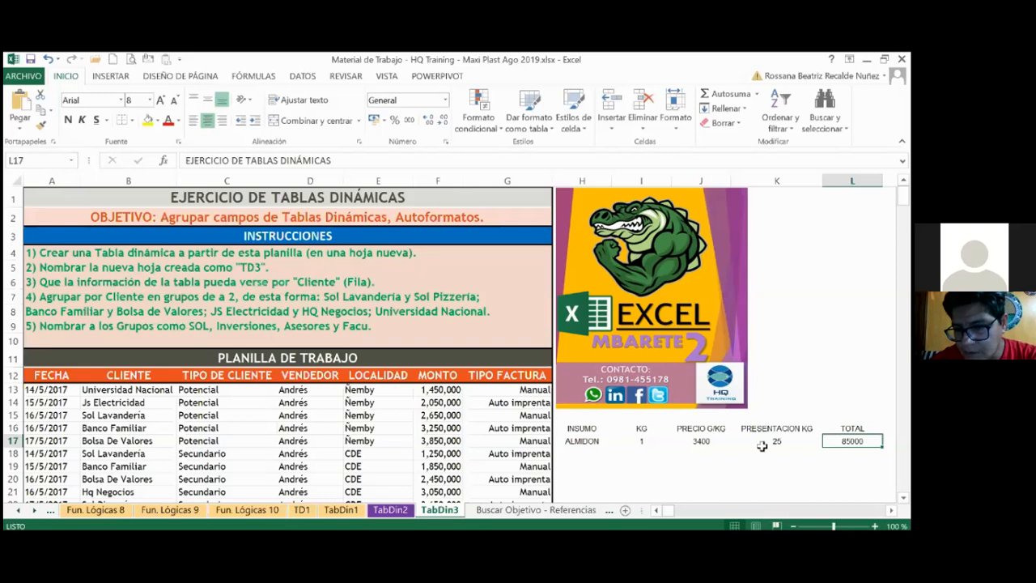
# Set the starch price per kilogram in J17 to 5900
pyautogui.click(697, 444)
pyautogui.doubleClick(698, 444)
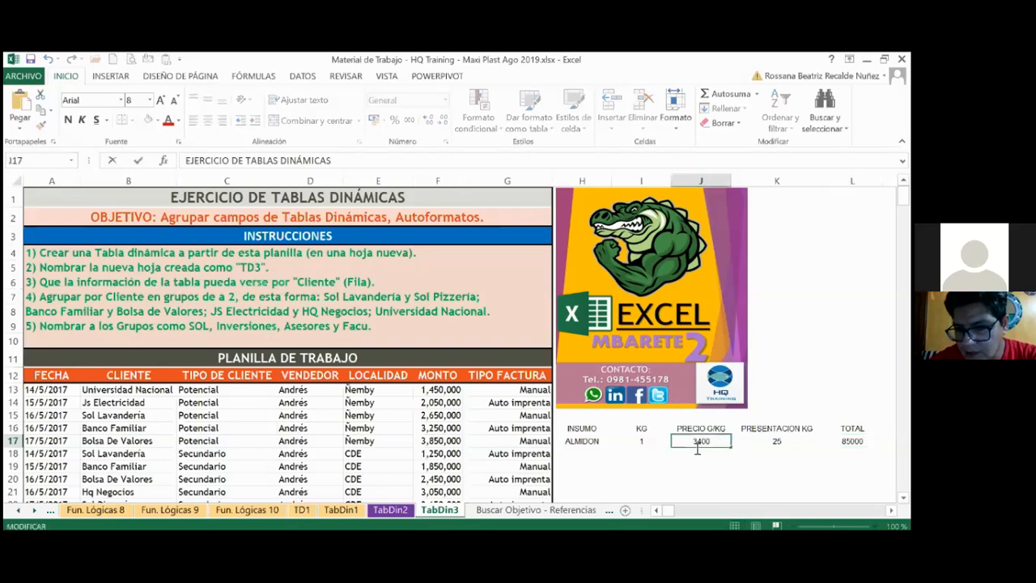
pyautogui.moveTo(696, 445); pyautogui.dragTo(692, 441)
pyautogui.write('5900')
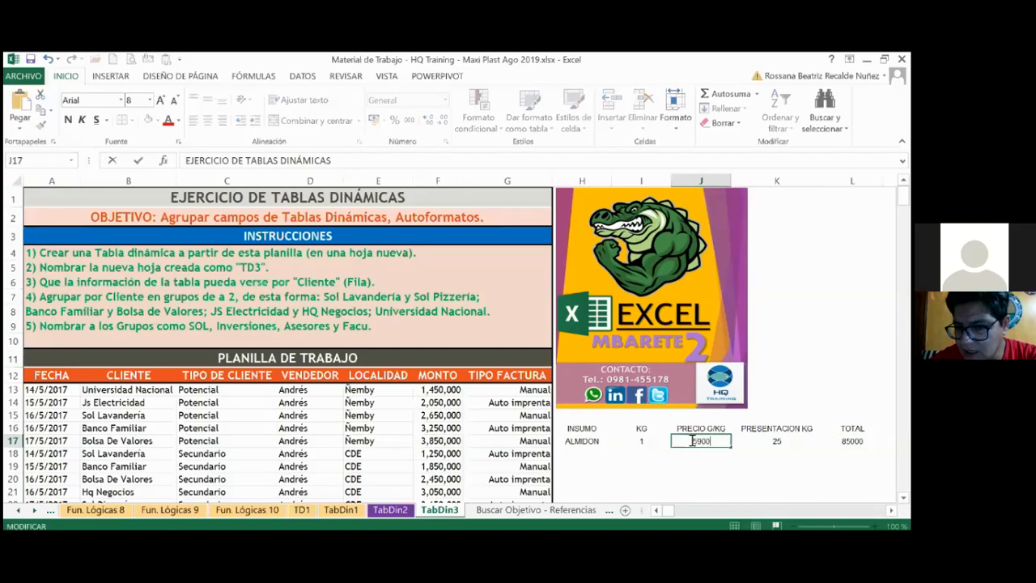
pyautogui.press('Return')
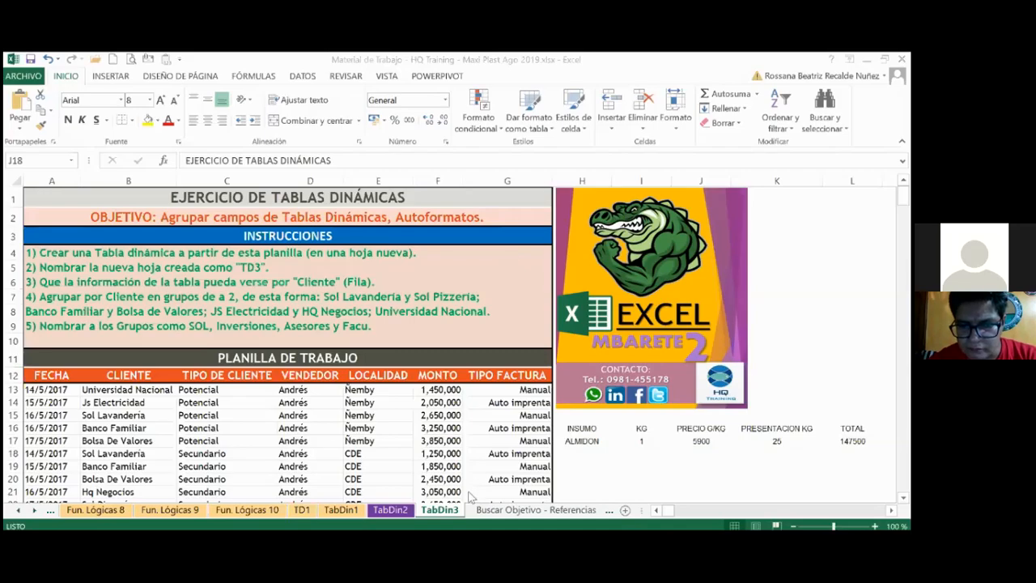
# On the Buscar Objetivo - Referencias sheet, enter the formula =PRECIOALMIDON in cell H35
pyautogui.click(401, 511)
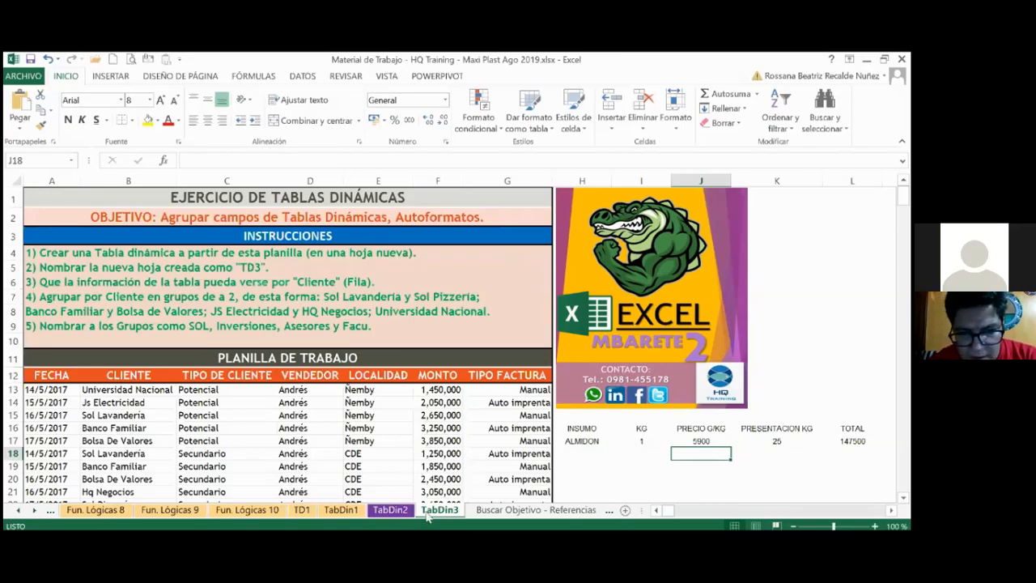
pyautogui.click(481, 511)
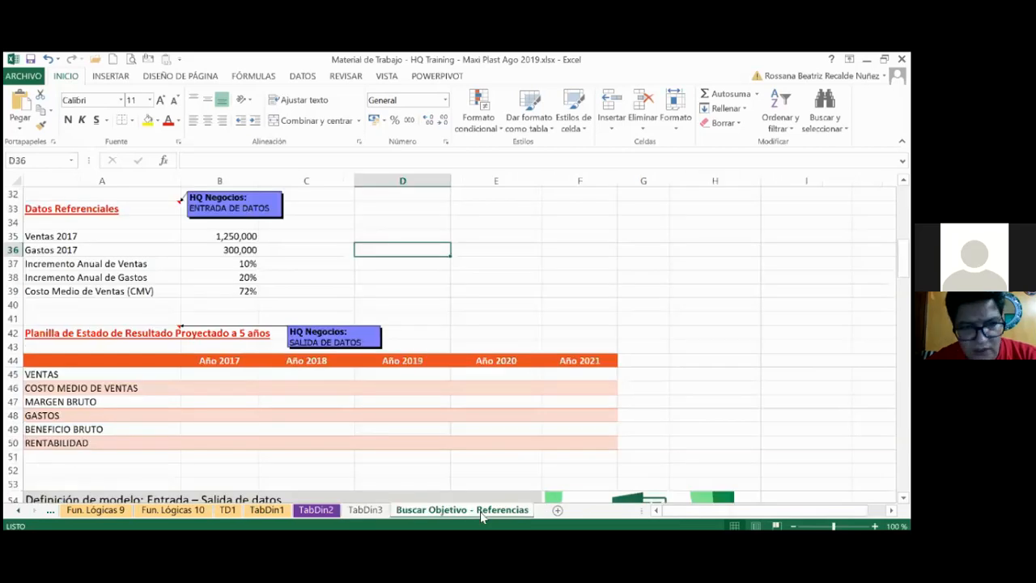
pyautogui.click(724, 233)
pyautogui.write('=')
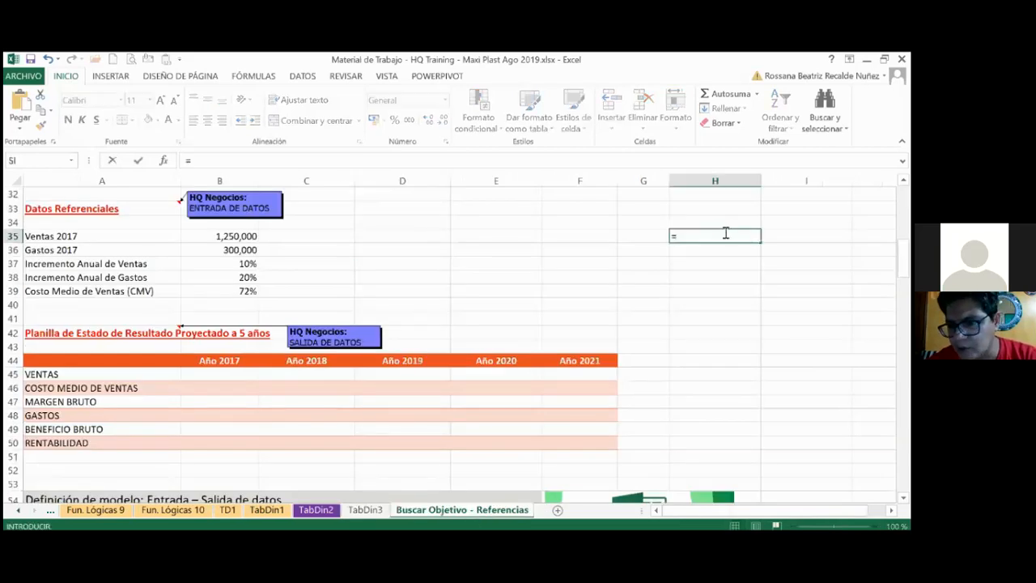
pyautogui.write('PRECIO')
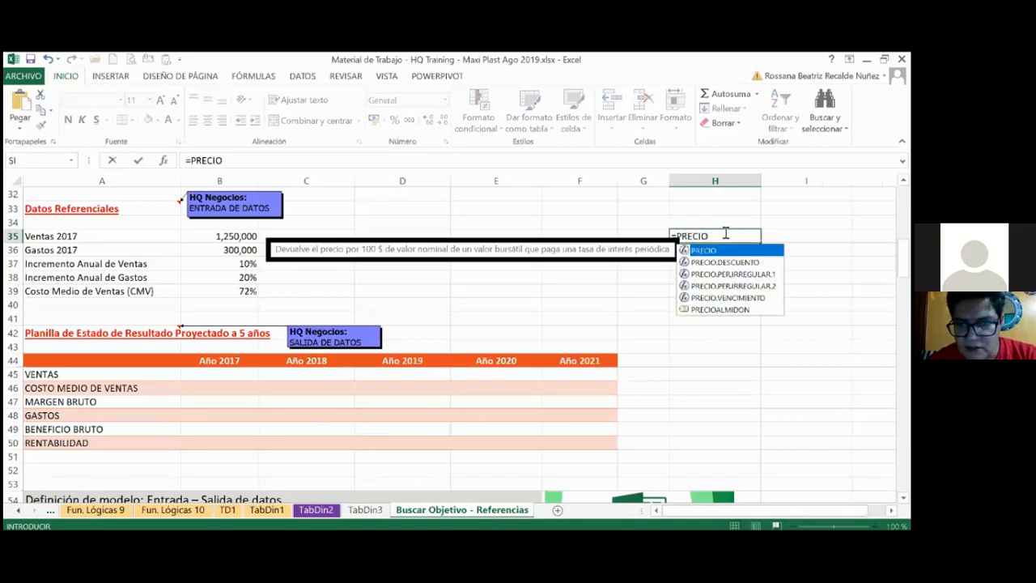
pyautogui.click(736, 309)
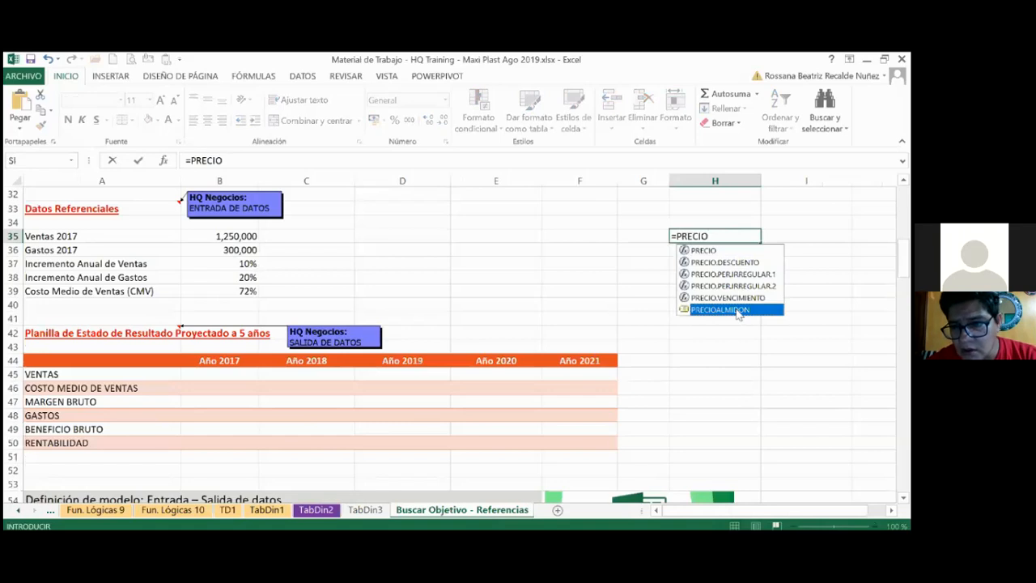
pyautogui.click(782, 332)
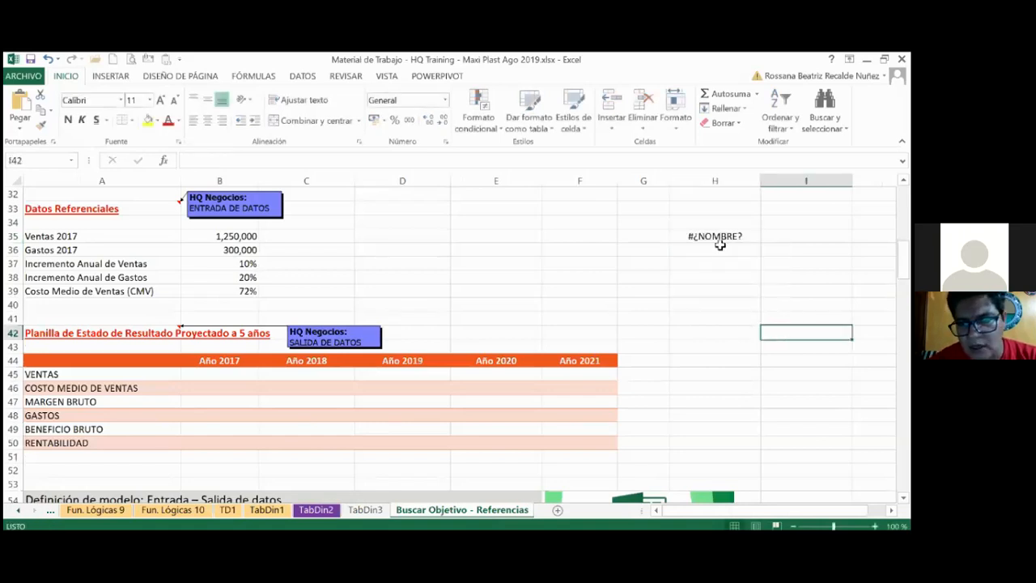
pyautogui.doubleClick(719, 237)
pyautogui.write('A')
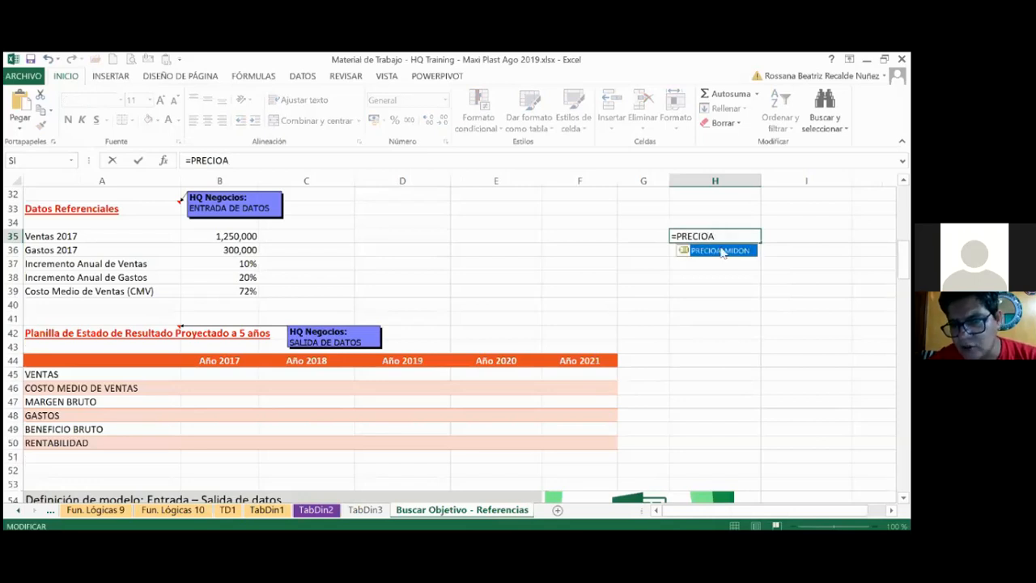
pyautogui.doubleClick(720, 249)
pyautogui.press('Return')
# Extend the formula in H35 to =PRECIOALMIDON*B39, multiplying the named price by the Costo Medio de Ventas percentage
pyautogui.doubleClick(728, 236)
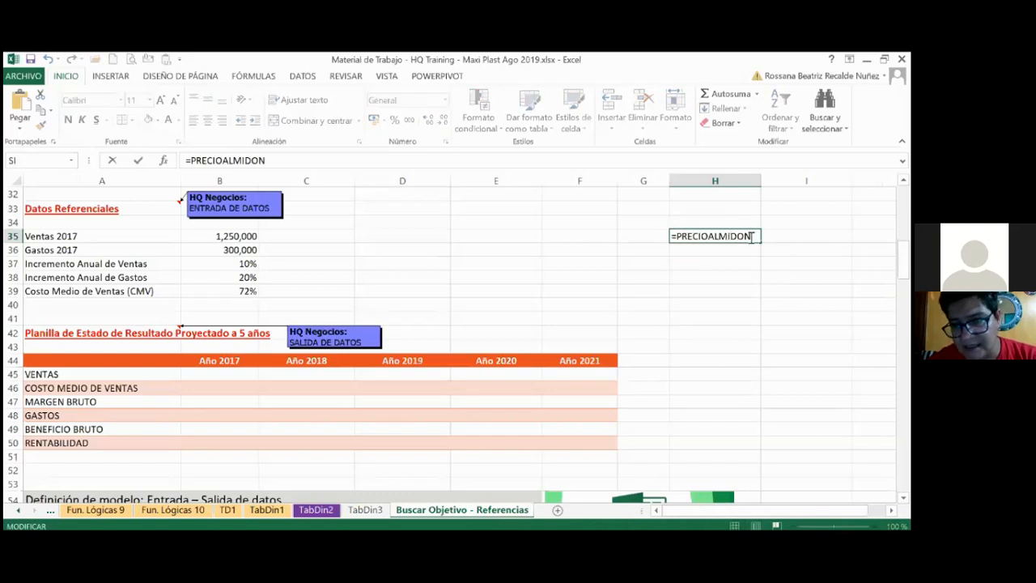
pyautogui.write('*')
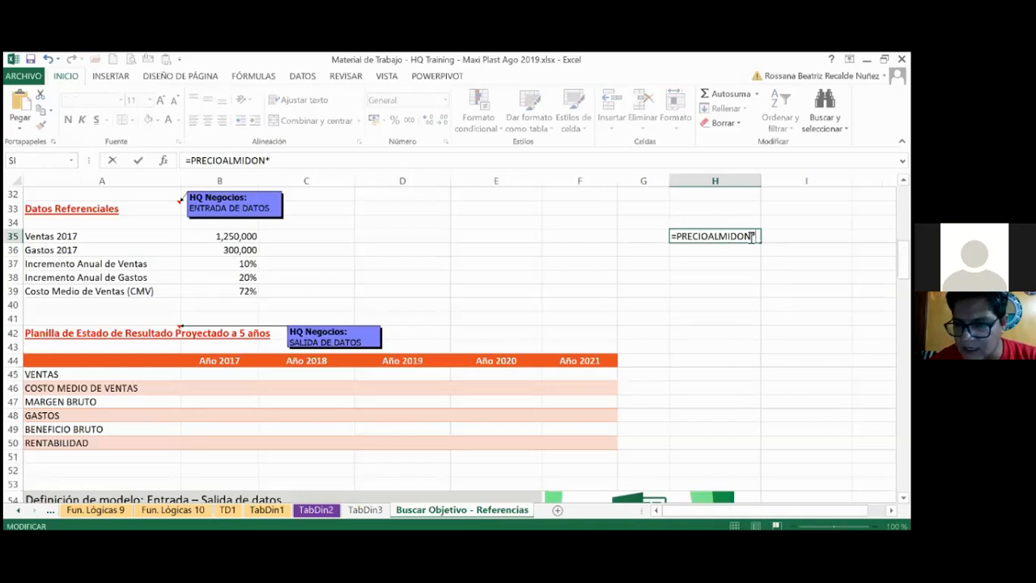
pyautogui.scroll(10, 753, 237)
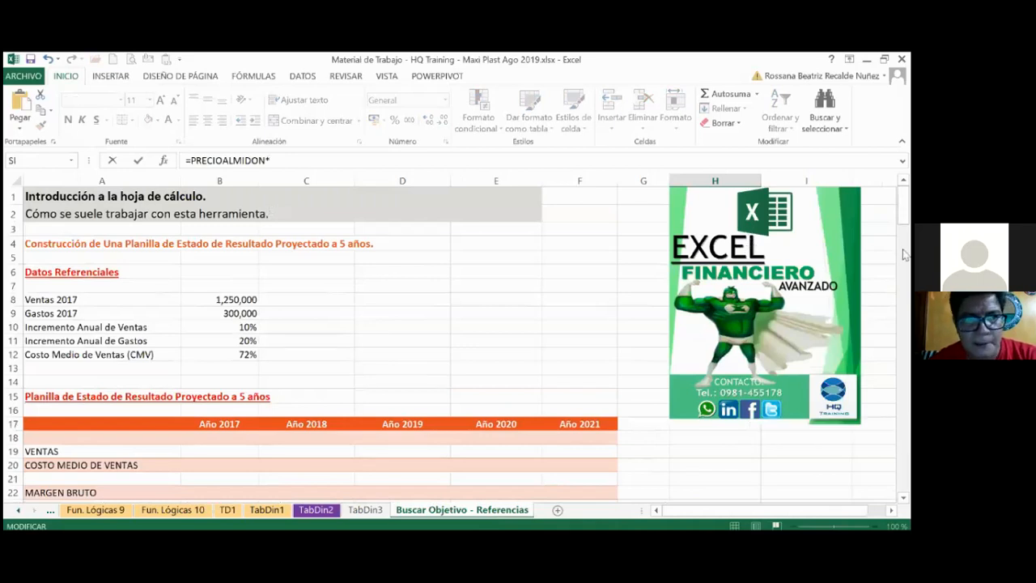
pyautogui.moveTo(905, 226); pyautogui.dragTo(903, 297)
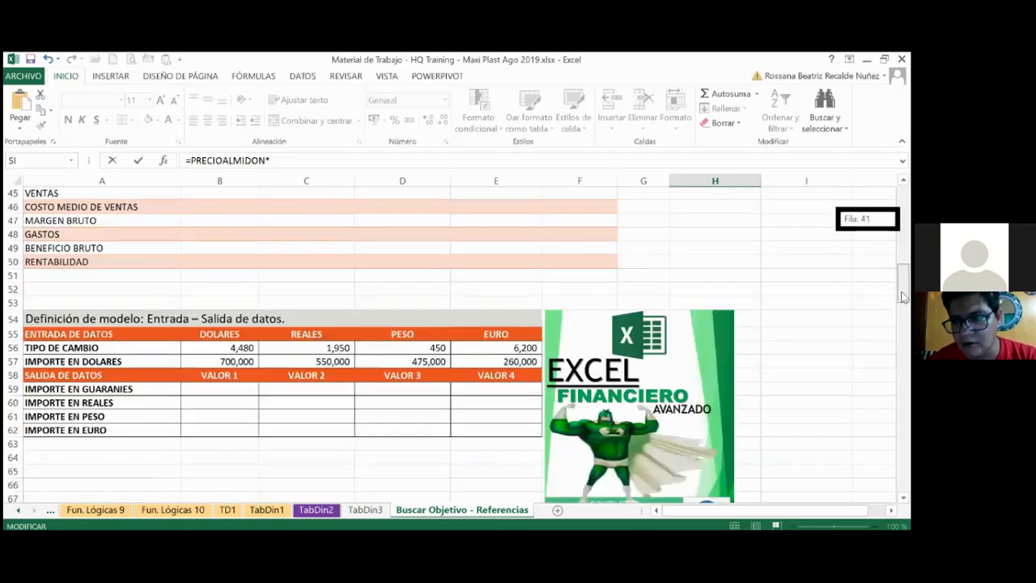
pyautogui.moveTo(903, 297); pyautogui.dragTo(905, 276)
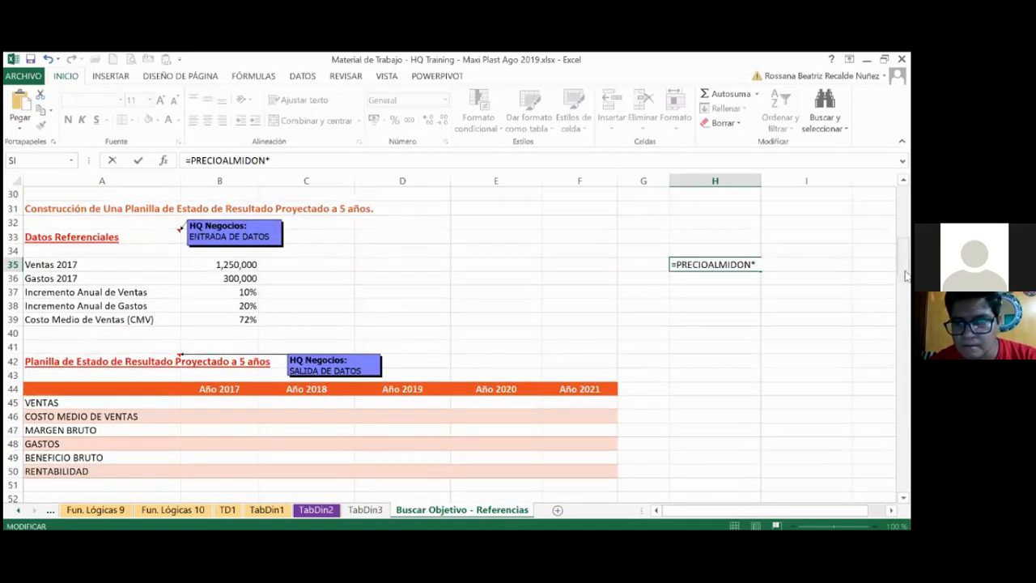
pyautogui.click(224, 315)
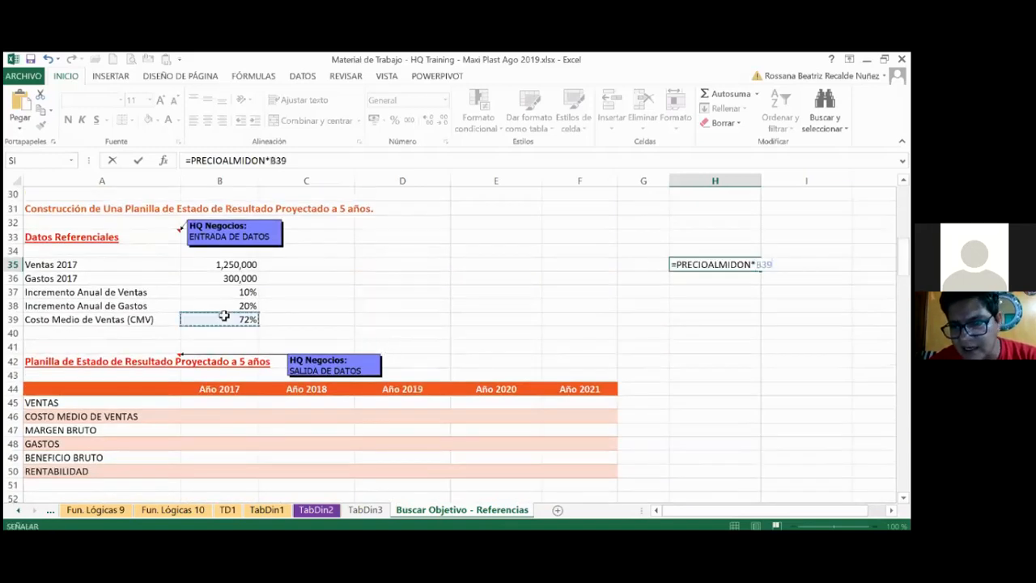
pyautogui.press('Return')
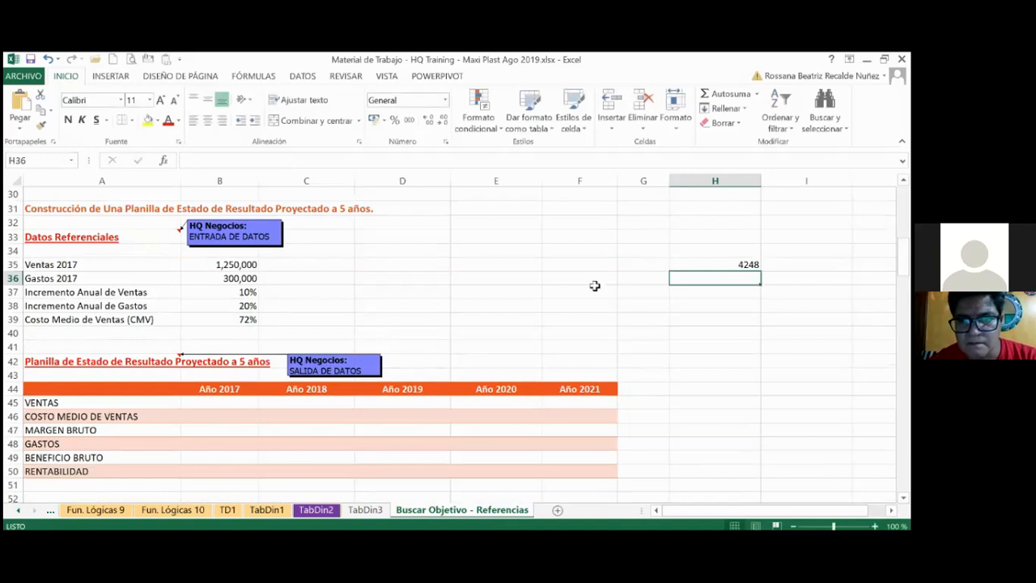
# Examine the formula in H35 and the cell B39 that it references
pyautogui.click(730, 266)
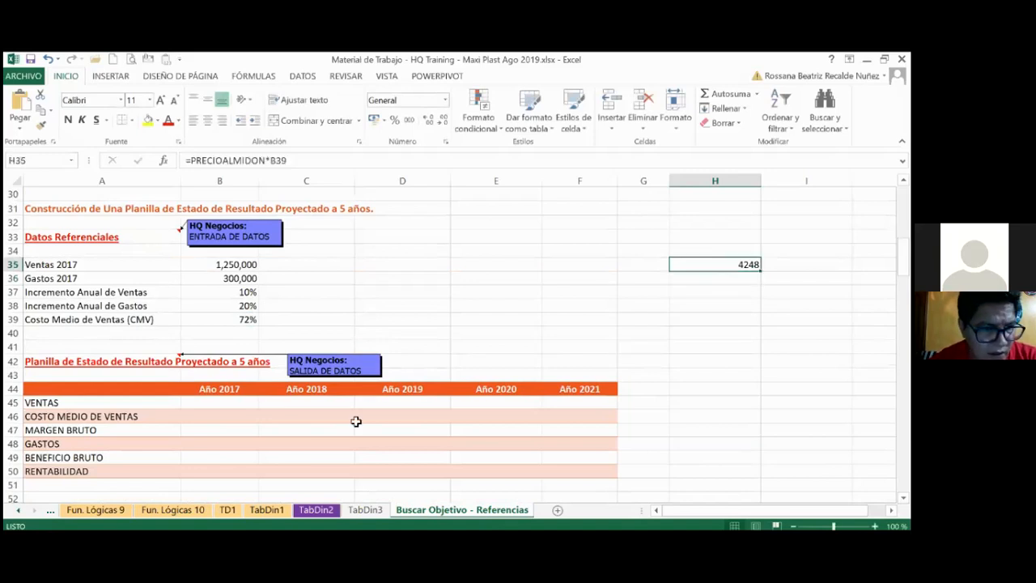
pyautogui.click(241, 319)
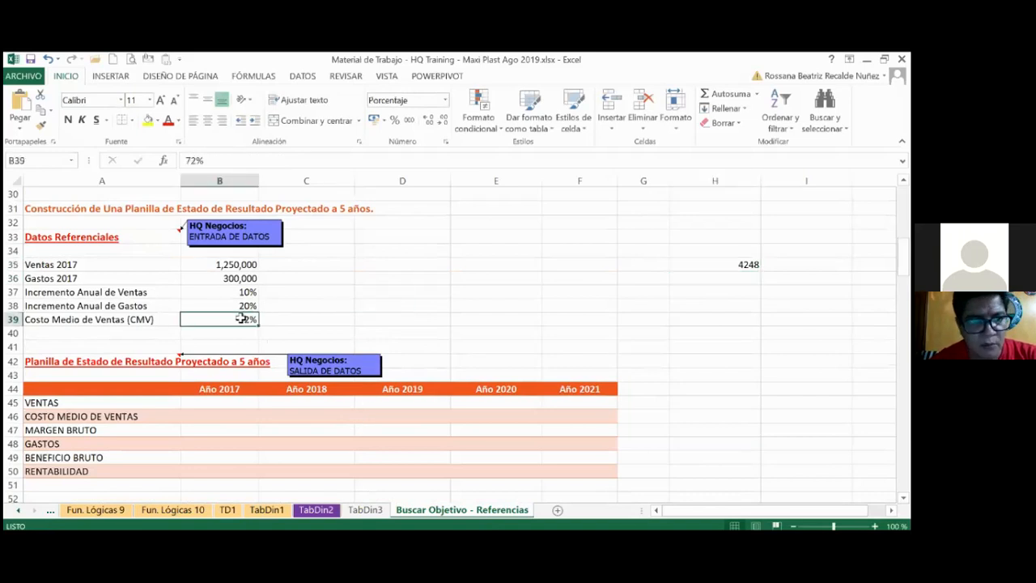
pyautogui.click(724, 266)
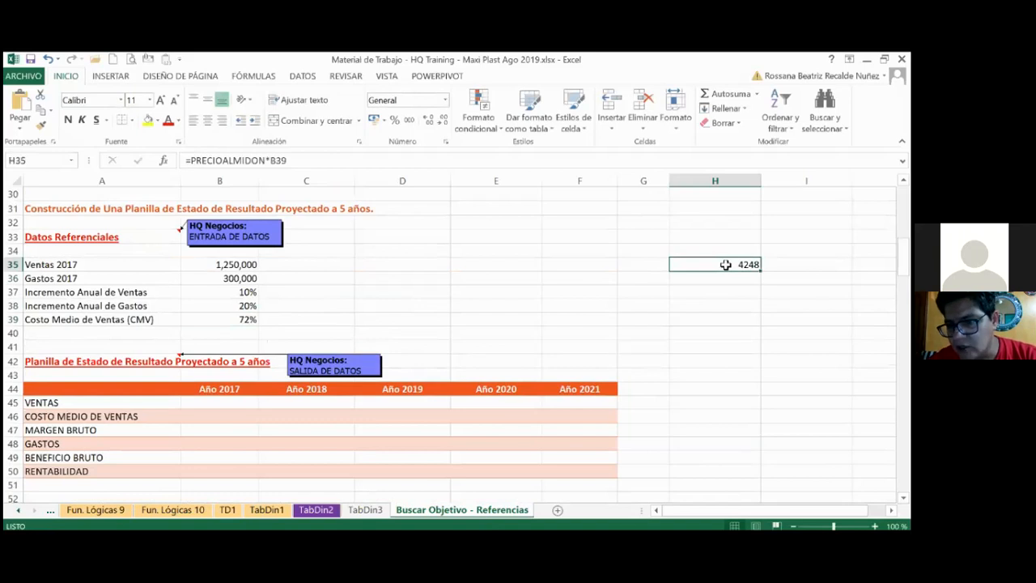
pyautogui.doubleClick(725, 265)
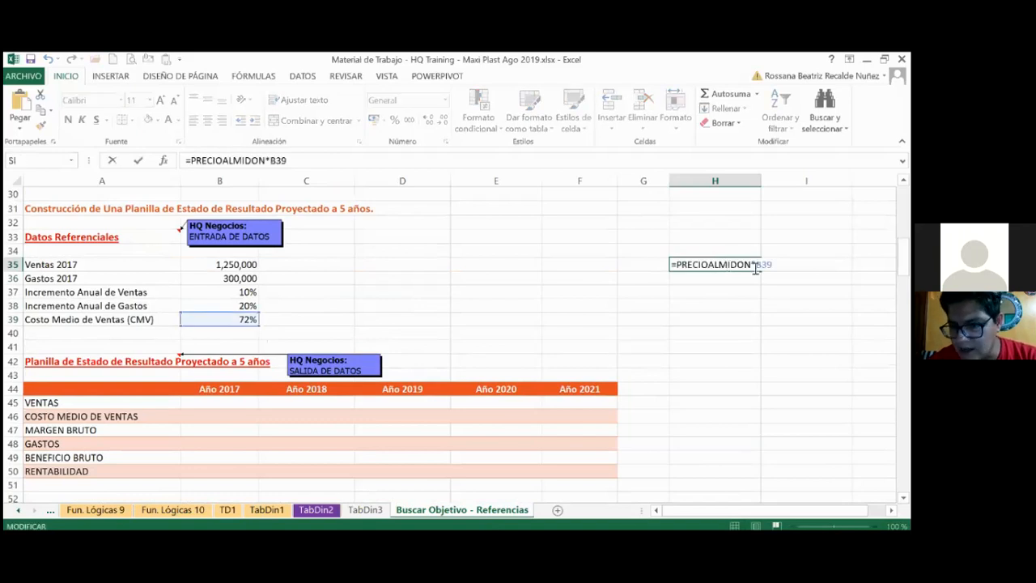
pyautogui.moveTo(755, 265); pyautogui.dragTo(770, 265)
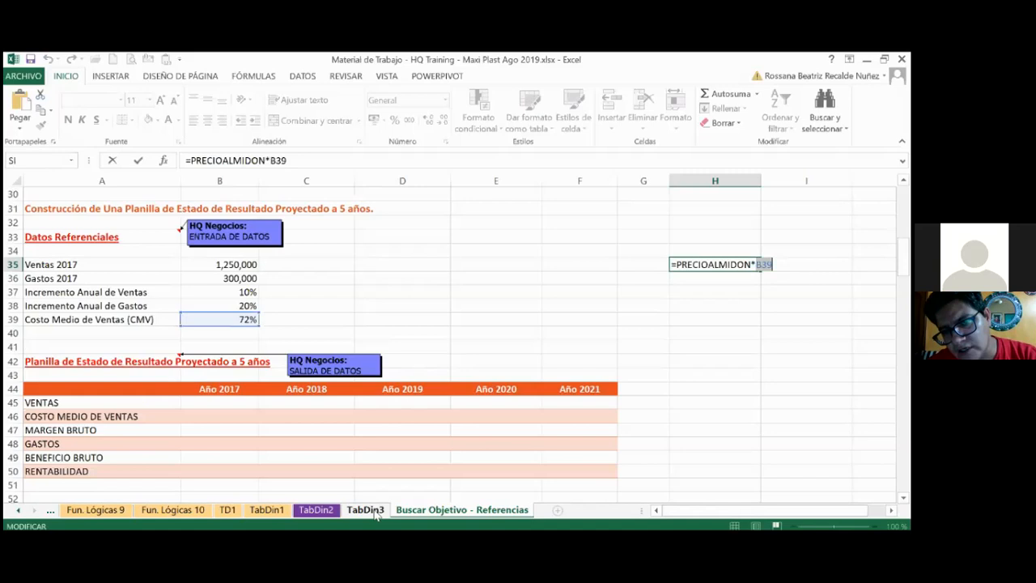
# Set the price in J17 on TabDin3 to 600 and return to H35 on Buscar Objetivo - Referencias
pyautogui.click(375, 512)
pyautogui.click(689, 441)
pyautogui.write('600')
pyautogui.press('Return')
pyautogui.click(428, 510)
pyautogui.click(751, 266)
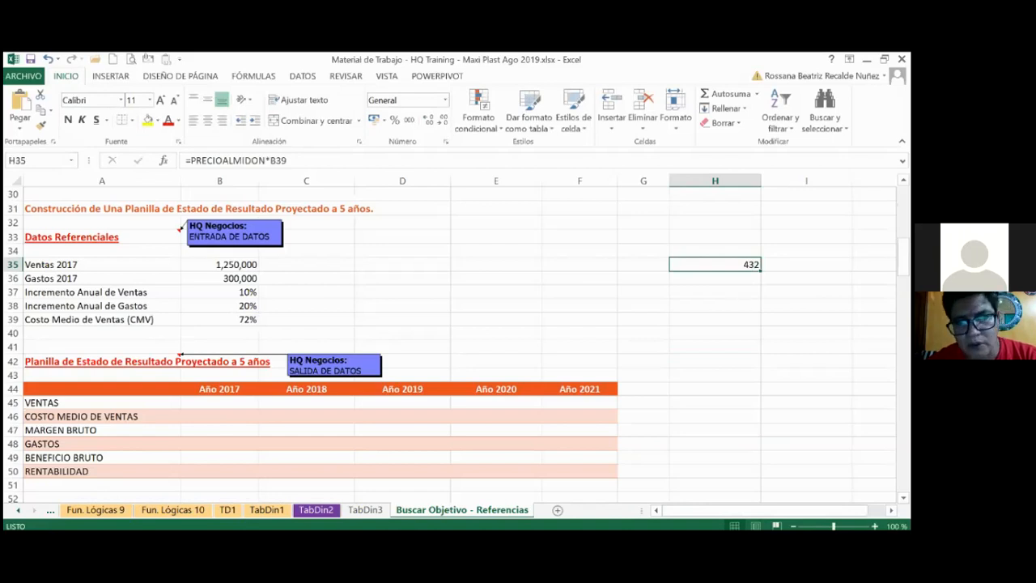
# Inspect how the name PRECIOALMIDON is used within the formula in H35
pyautogui.doubleClick(679, 268)
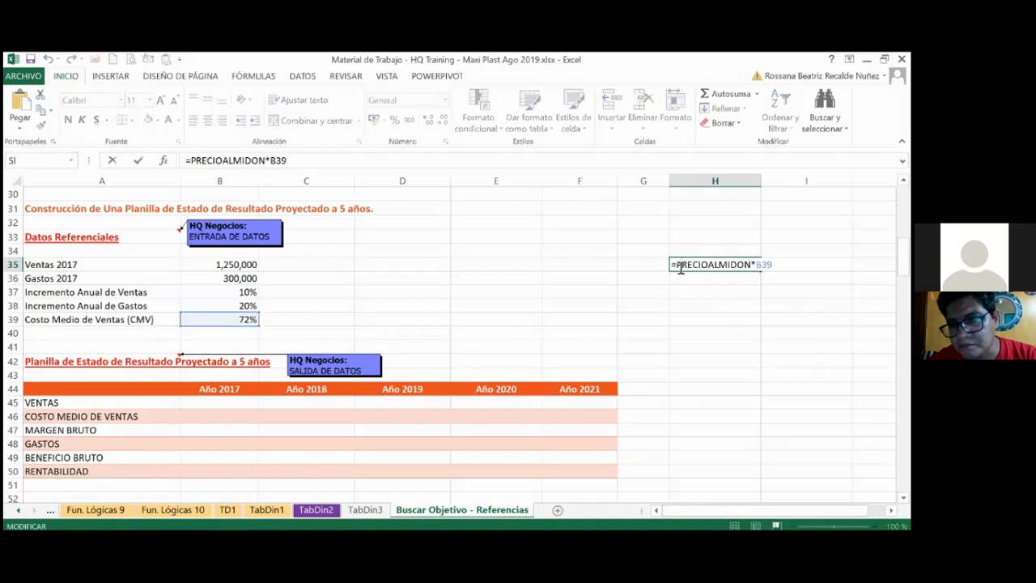
pyautogui.moveTo(678, 267); pyautogui.dragTo(728, 276)
pyautogui.press('Escape')
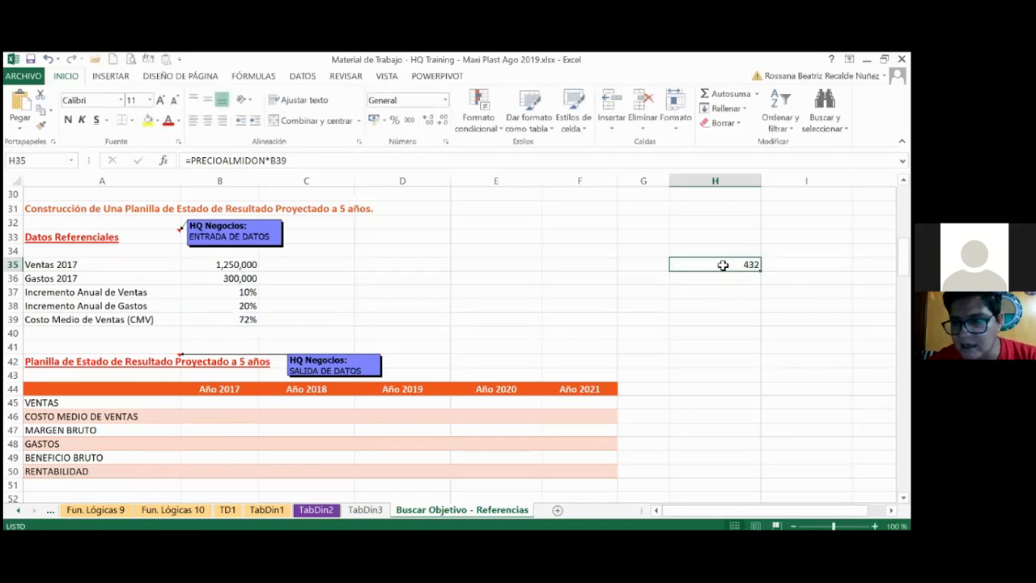
pyautogui.click(246, 159)
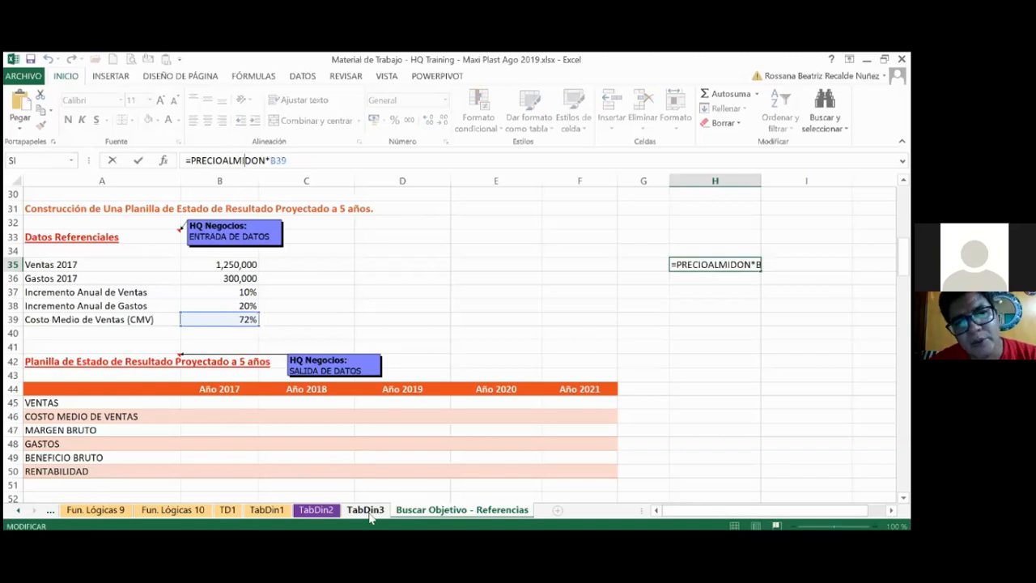
pyautogui.hotkey('ctrl', 'Return')
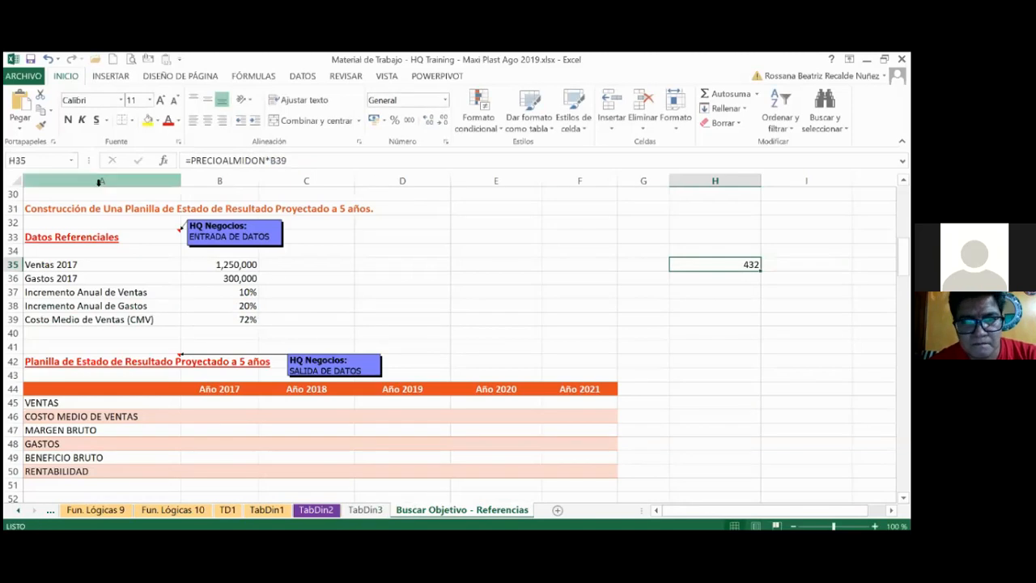
# Jump to the cell named PRECIOALMIDON on TabDin3 and set its price to 3000
pyautogui.click(36, 159)
pyautogui.click(64, 200)
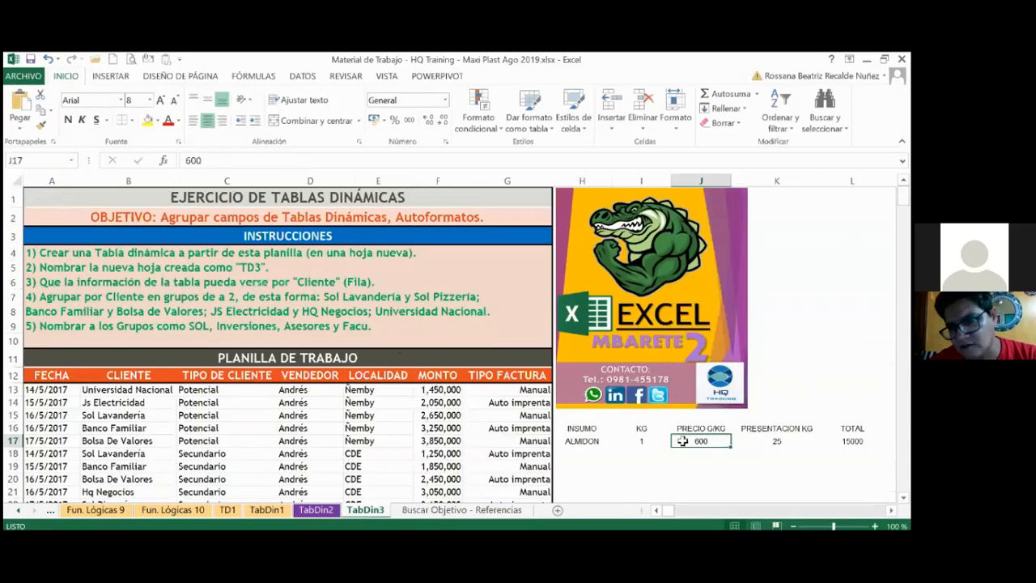
pyautogui.click(69, 161)
pyautogui.press('Escape')
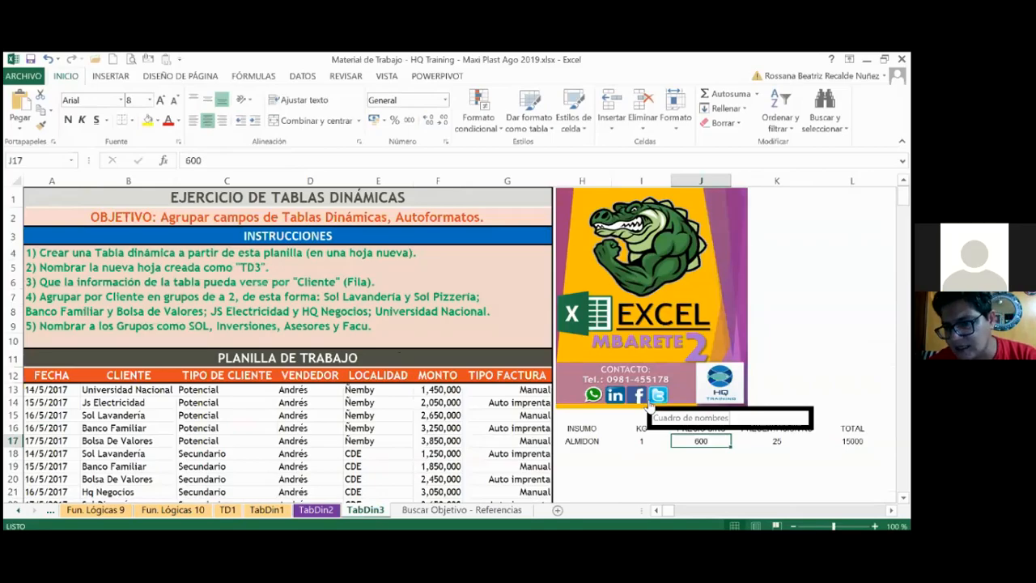
pyautogui.write('300')
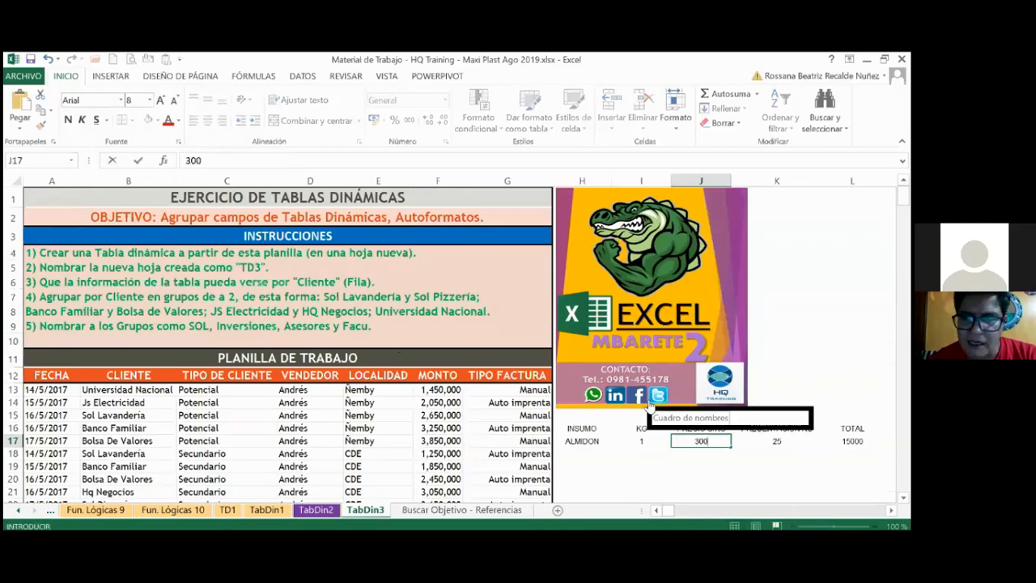
pyautogui.write('0')
pyautogui.press('Return')
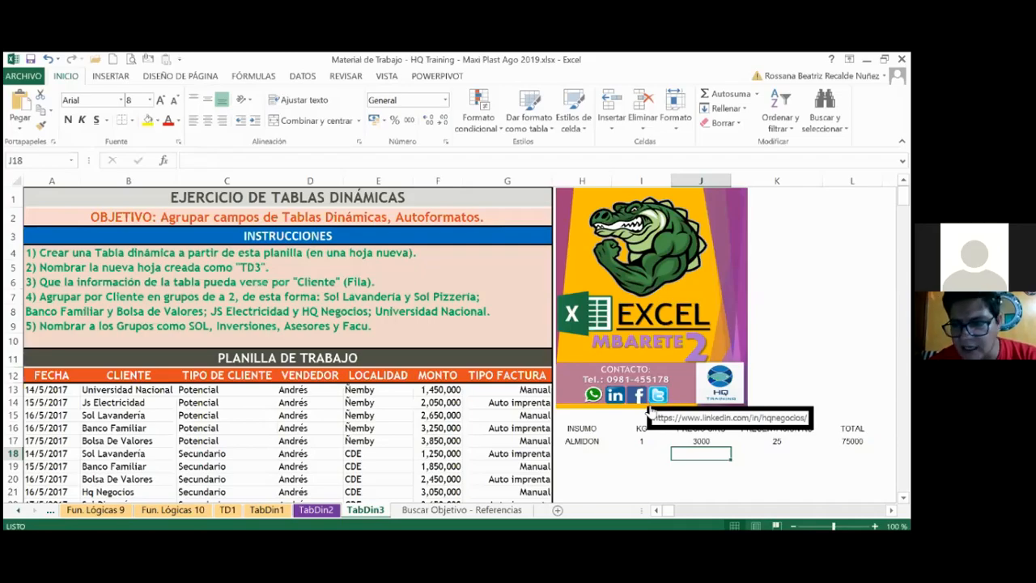
# Clear the formula from cell H35 on the Buscar Objetivo - Referencias sheet
pyautogui.click(432, 510)
pyautogui.doubleClick(739, 264)
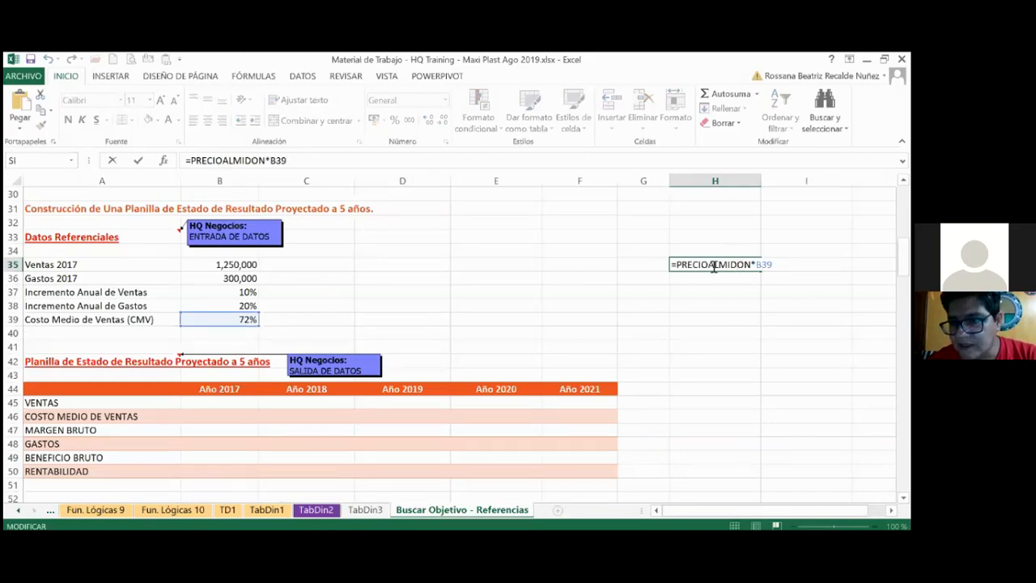
pyautogui.moveTo(678, 264); pyautogui.dragTo(786, 267)
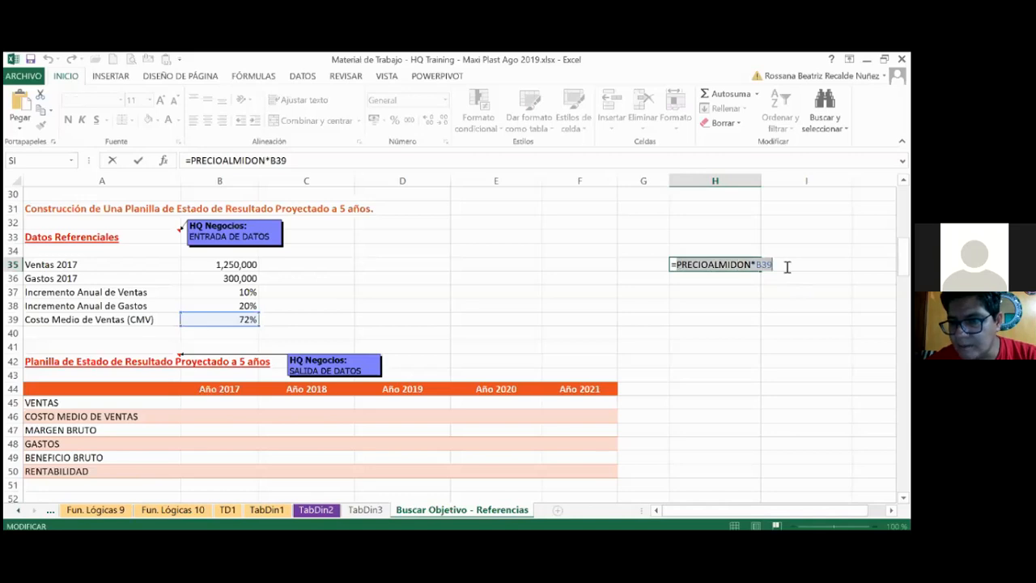
pyautogui.press('BackSpace')
pyautogui.press('BackSpace')
pyautogui.press('Return')
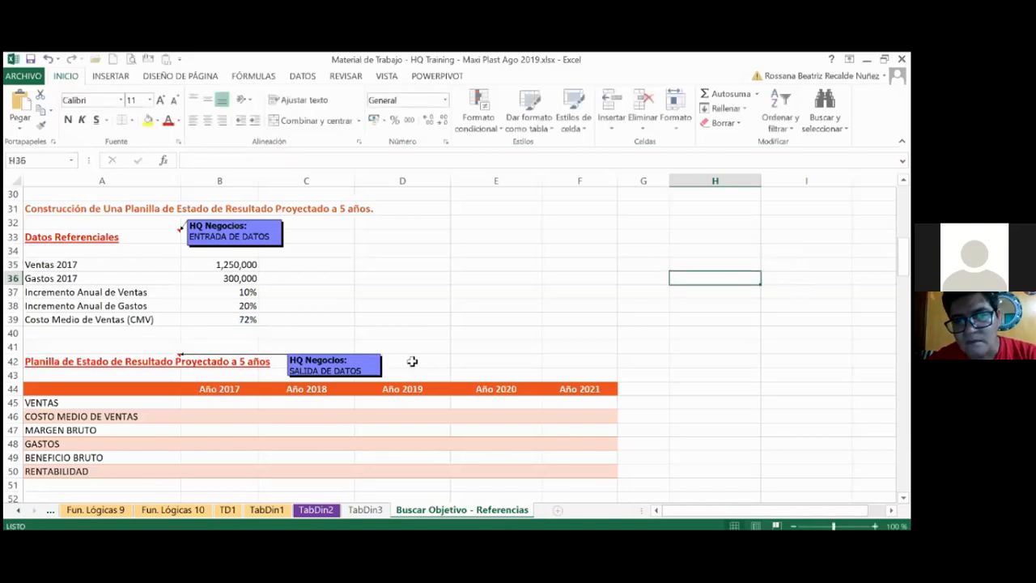
# On the TabDin2 sheet, enter the heading CELDAS A CAMBIAR in I1 and BUTIFARRA in I2
pyautogui.click(316, 510)
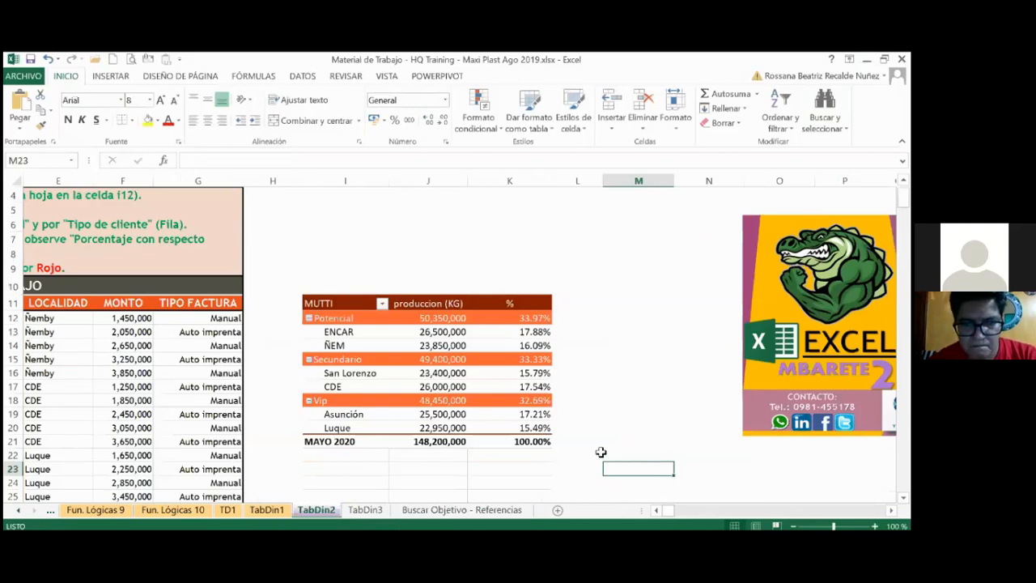
pyautogui.scroll(1, 601, 451)
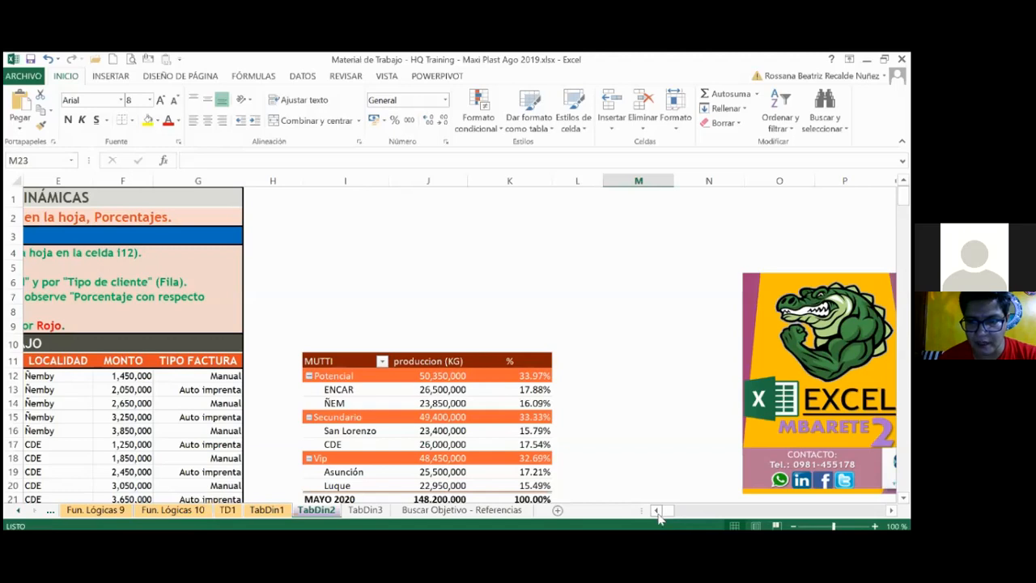
pyautogui.click(658, 512)
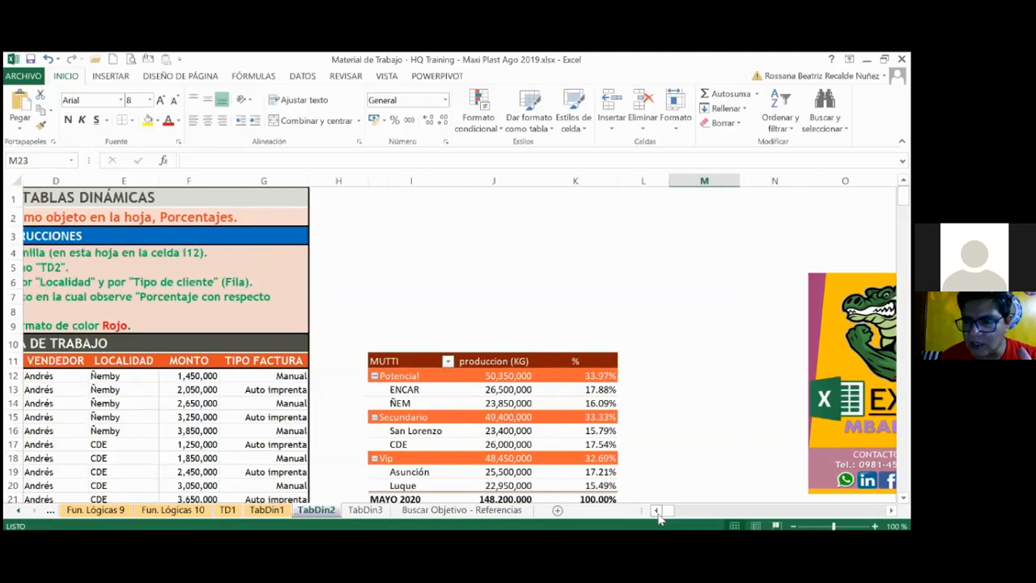
pyautogui.click(658, 512)
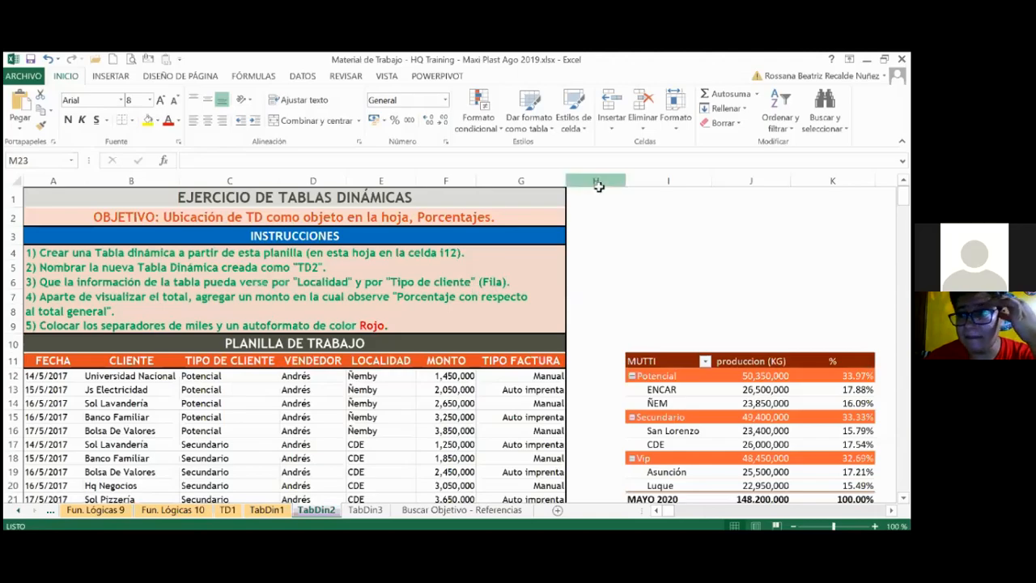
pyautogui.click(657, 194)
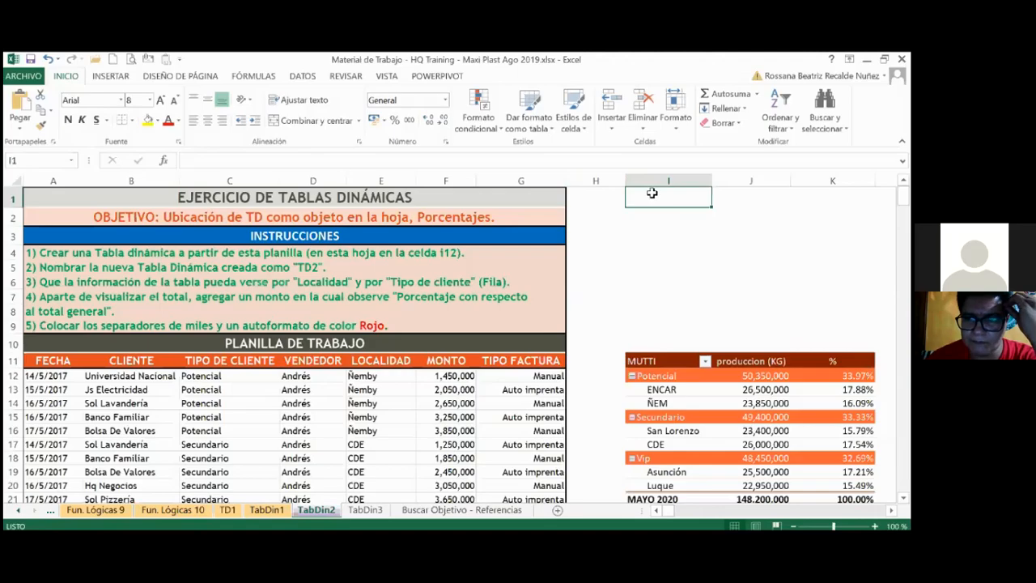
pyautogui.write('CE')
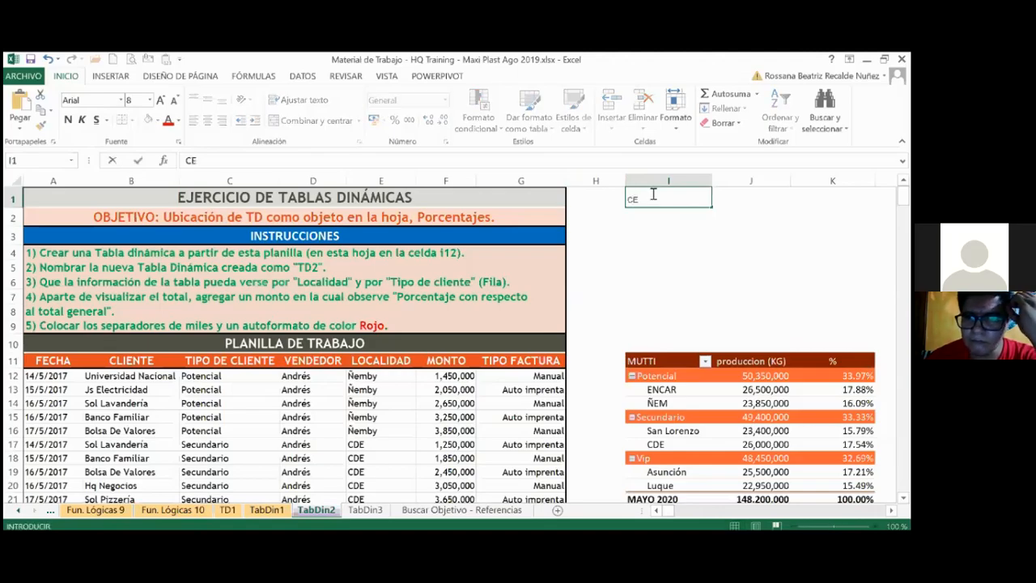
pyautogui.write('LDAS A CAMBN')
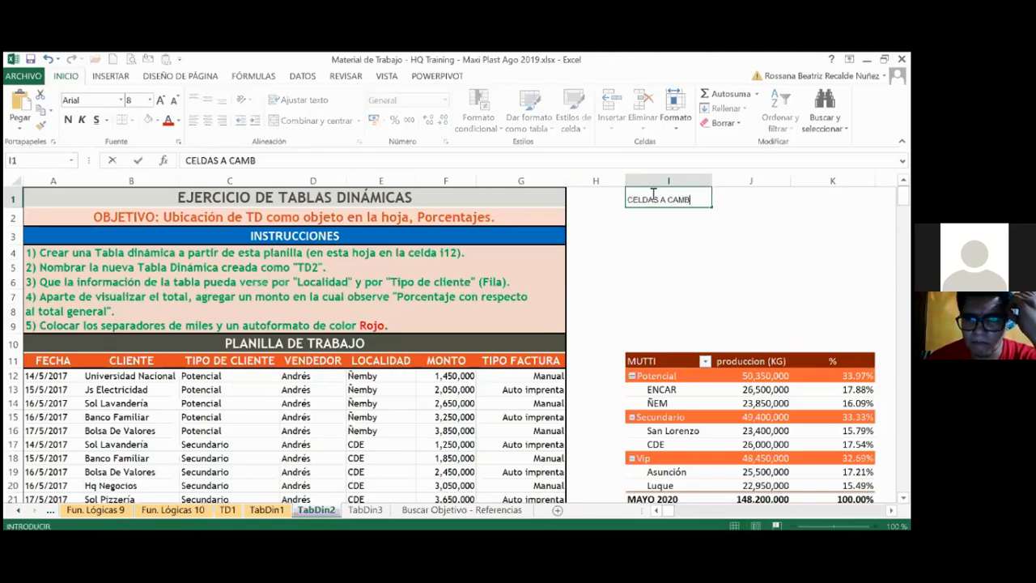
pyautogui.press('BackSpace')
pyautogui.write('IAR')
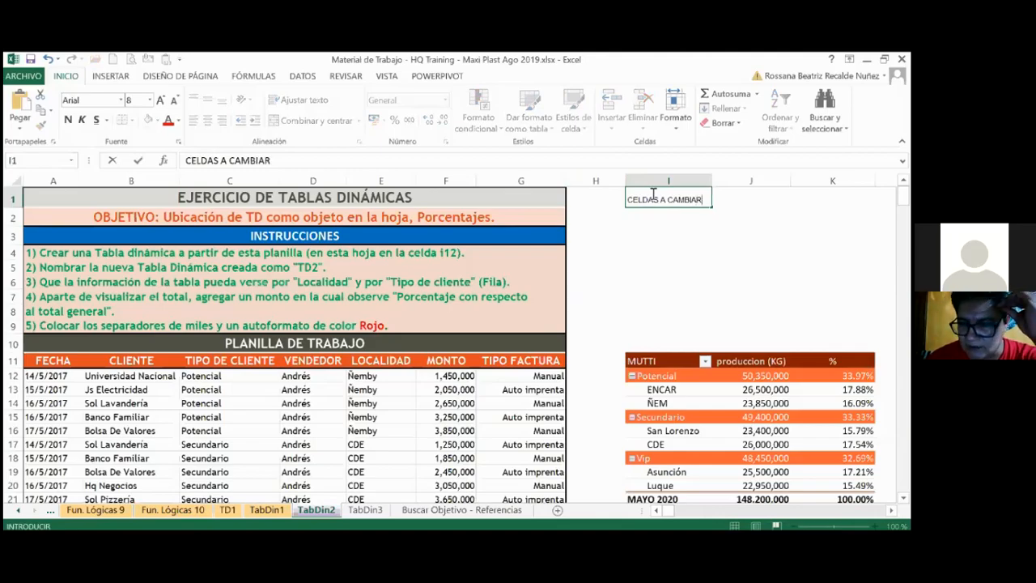
pyautogui.press('Return')
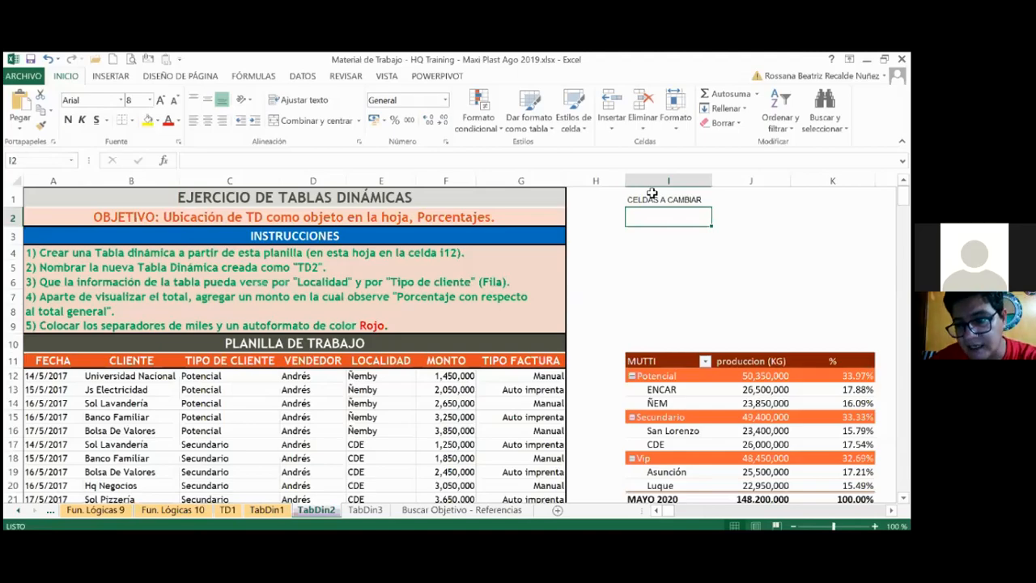
pyautogui.write('BUTIFARRA')
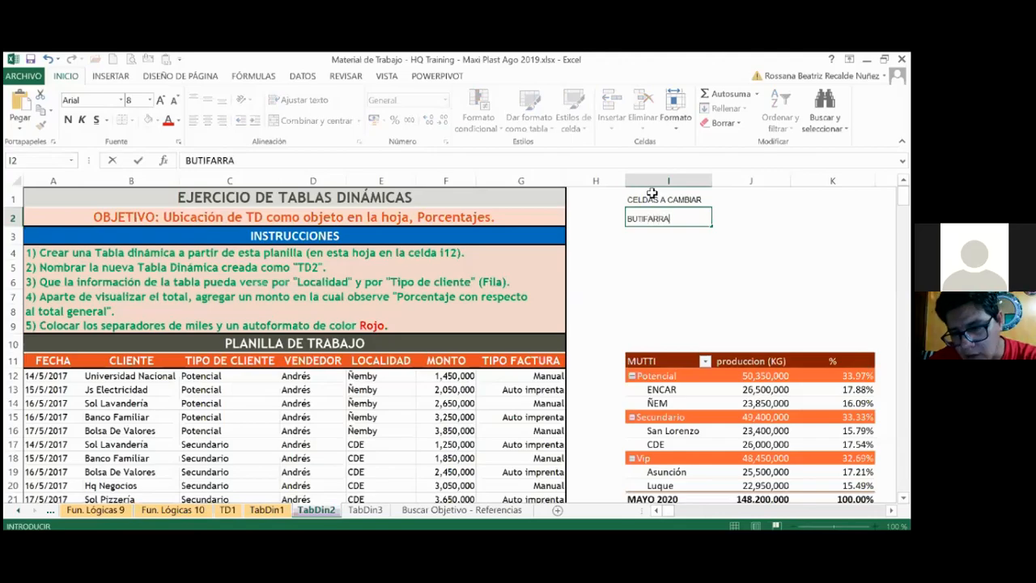
pyautogui.press('Return')
pyautogui.write('P')
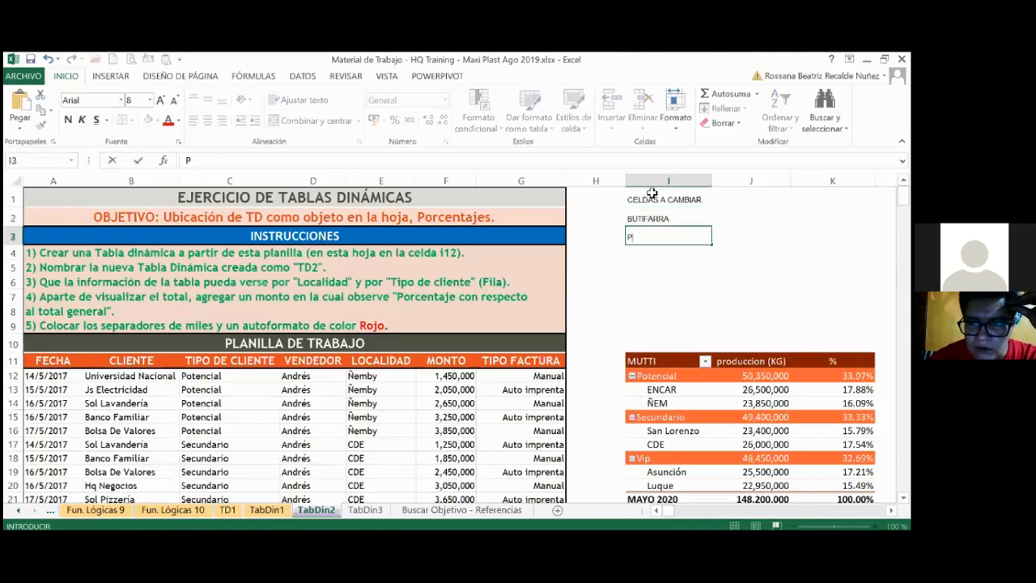
pyautogui.press('Up')
pyautogui.press('Right')
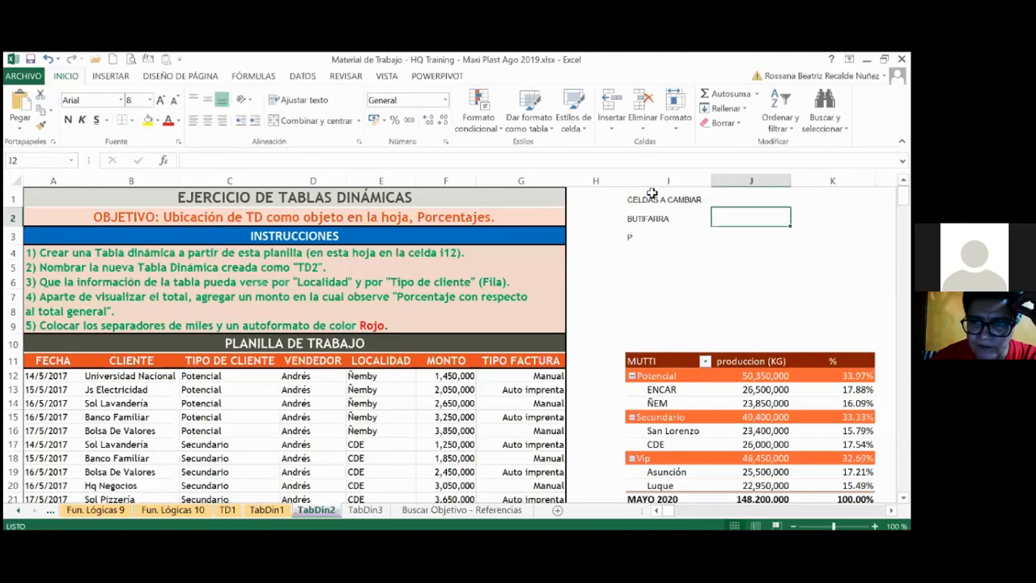
pyautogui.press('Down')
pyautogui.press('Left')
pyautogui.write('PARRILLERO')
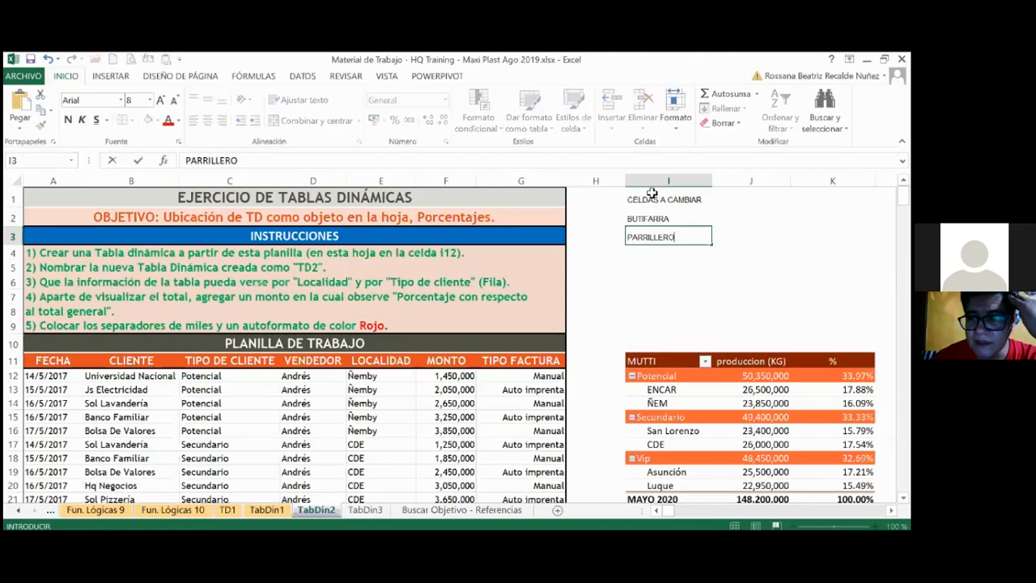
pyautogui.press('BackSpace')
pyautogui.press('BackSpace')
pyautogui.press('BackSpace')
pyautogui.press('BackSpace')
pyautogui.press('BackSpace')
pyautogui.press('BackSpace')
pyautogui.press('BackSpace')
pyautogui.press('BackSpace')
pyautogui.press('BackSpace')
pyautogui.press('BackSpace')
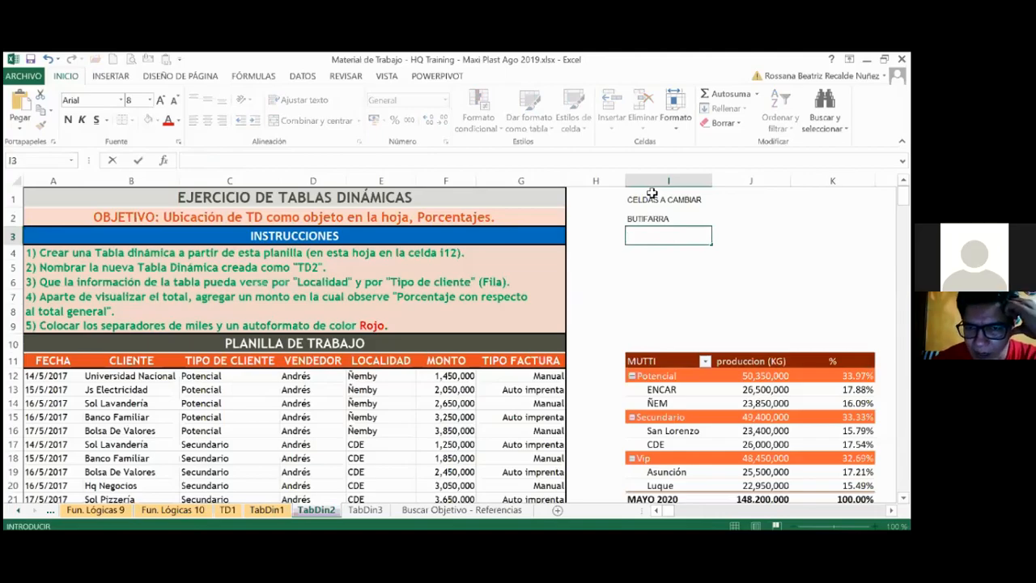
# Enter the label ALMIDON in H3 and the price 3400 beside it in I3
pyautogui.press('Left')
pyautogui.write('ALMI')
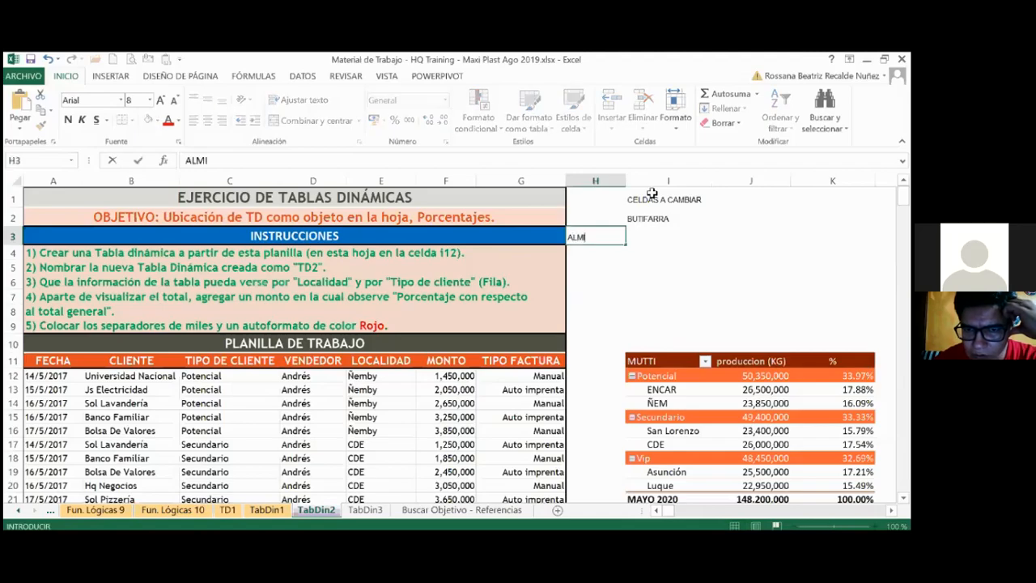
pyautogui.write('DON')
pyautogui.press('Tab')
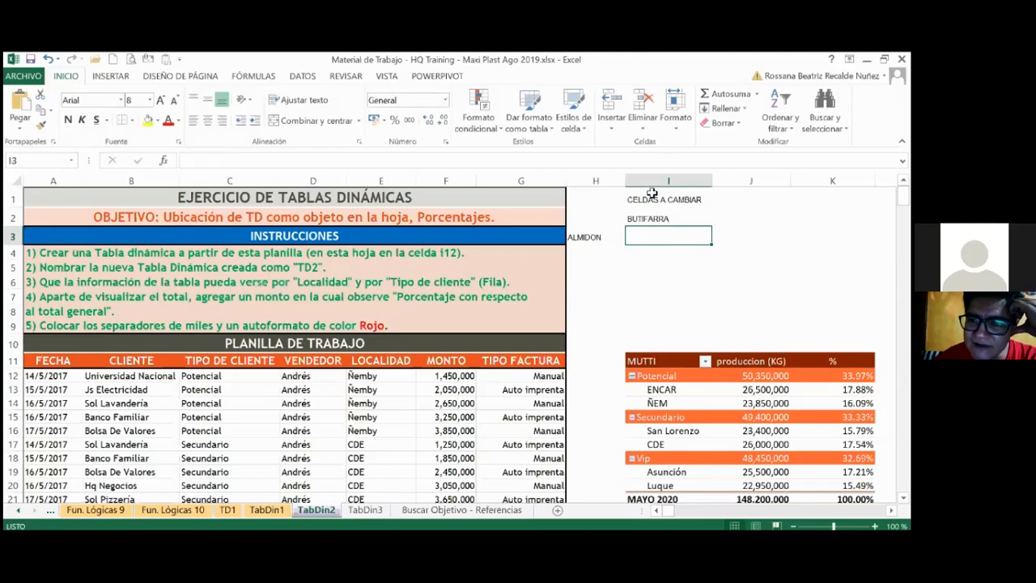
pyautogui.write('3400')
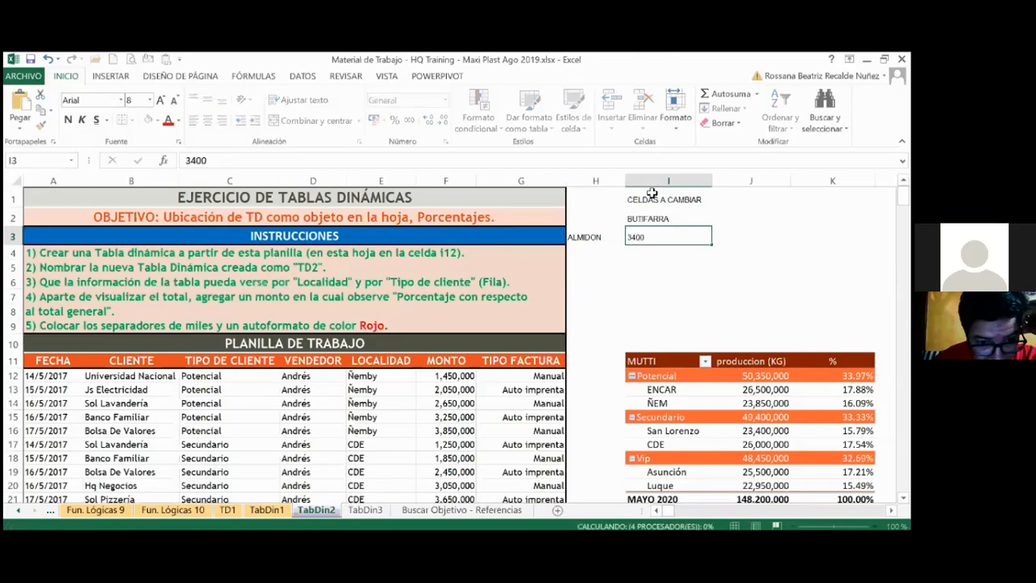
pyautogui.press('Return')
pyautogui.click(666, 232)
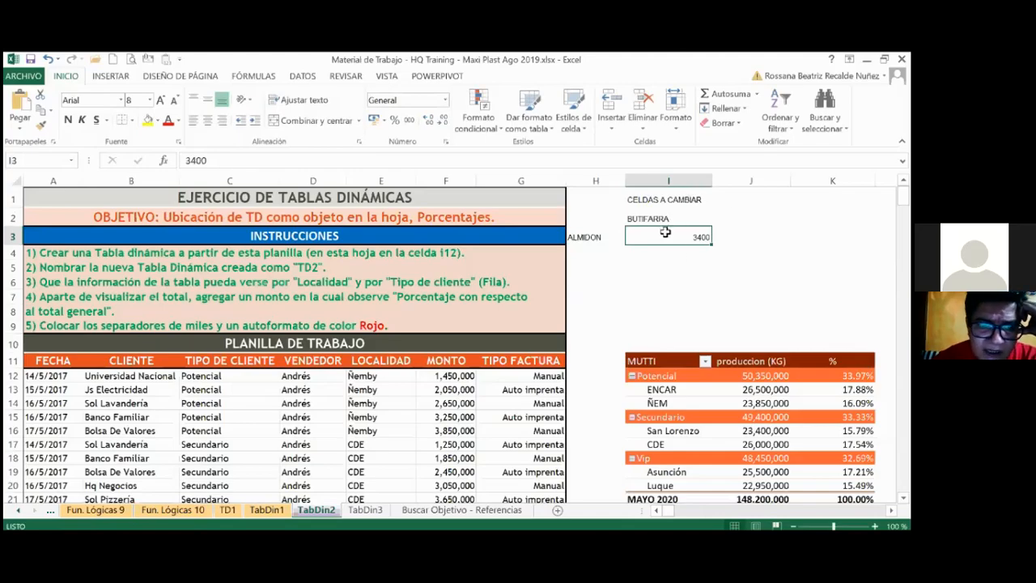
# Check the ALMIDON price per kilogram in cell J17 on the TabDin3 sheet
pyautogui.click(405, 518)
pyautogui.click(379, 515)
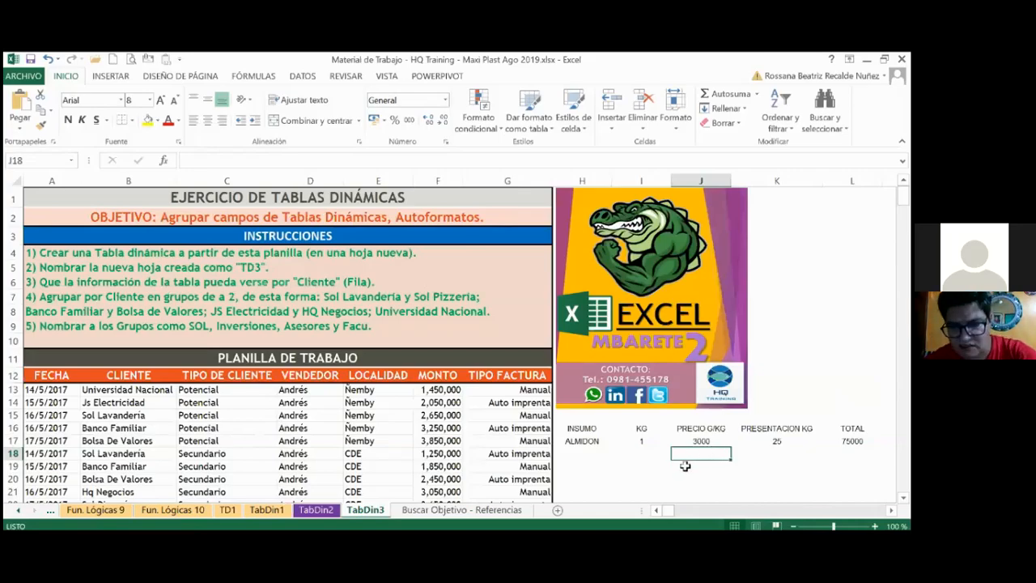
pyautogui.click(686, 439)
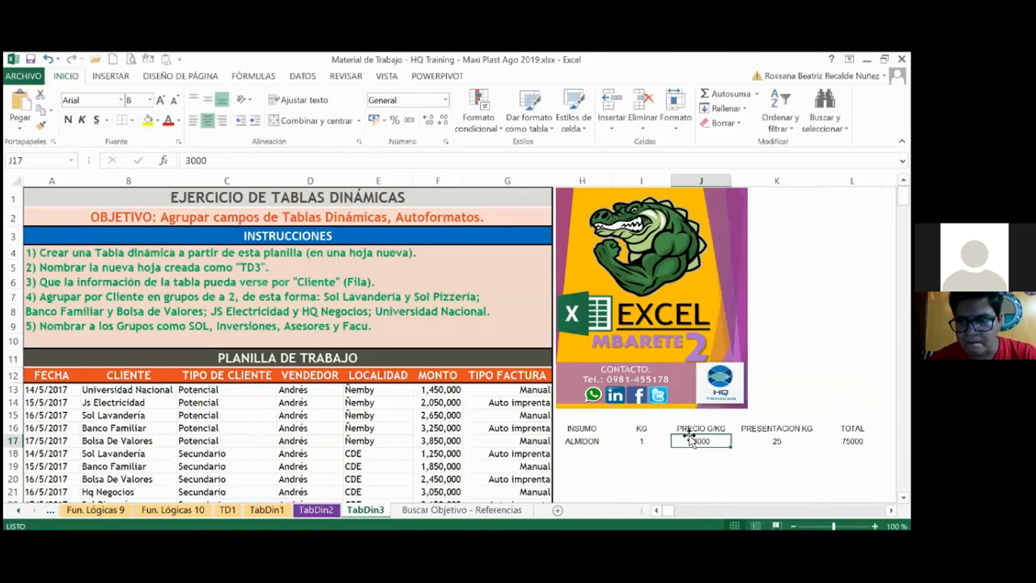
# Replace the typed price in I3 on TabDin2 with a formula linking to cell J18 on TabDin3
pyautogui.click(317, 510)
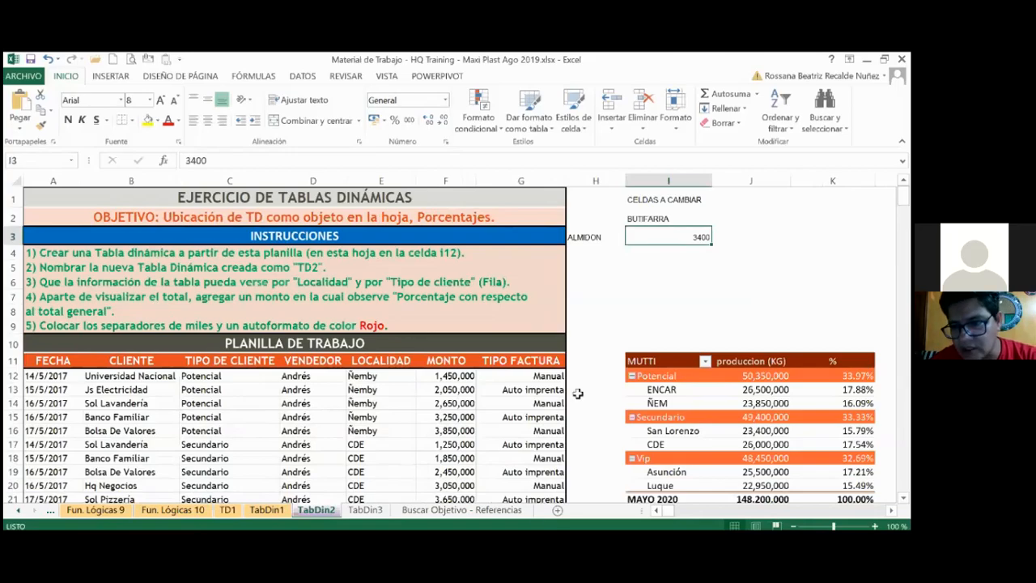
pyautogui.doubleClick(665, 239)
pyautogui.moveTo(665, 239); pyautogui.dragTo(710, 237)
pyautogui.press('BackSpace')
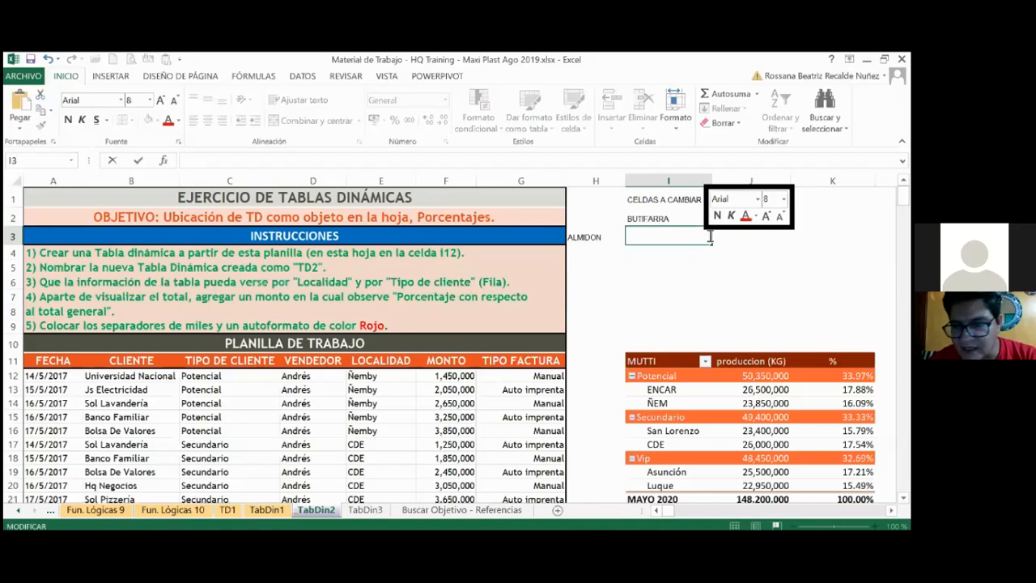
pyautogui.write('=')
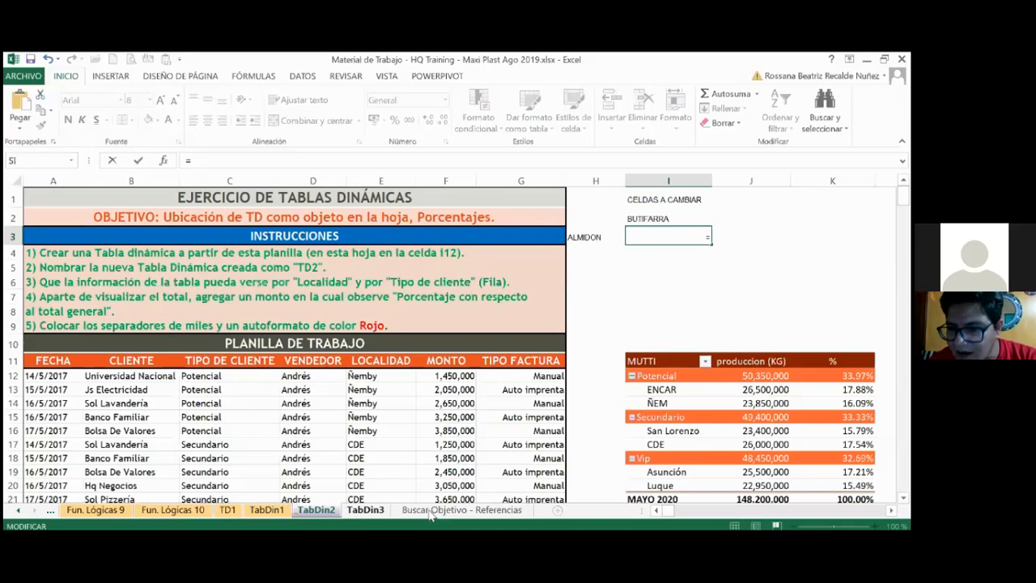
pyautogui.click(365, 509)
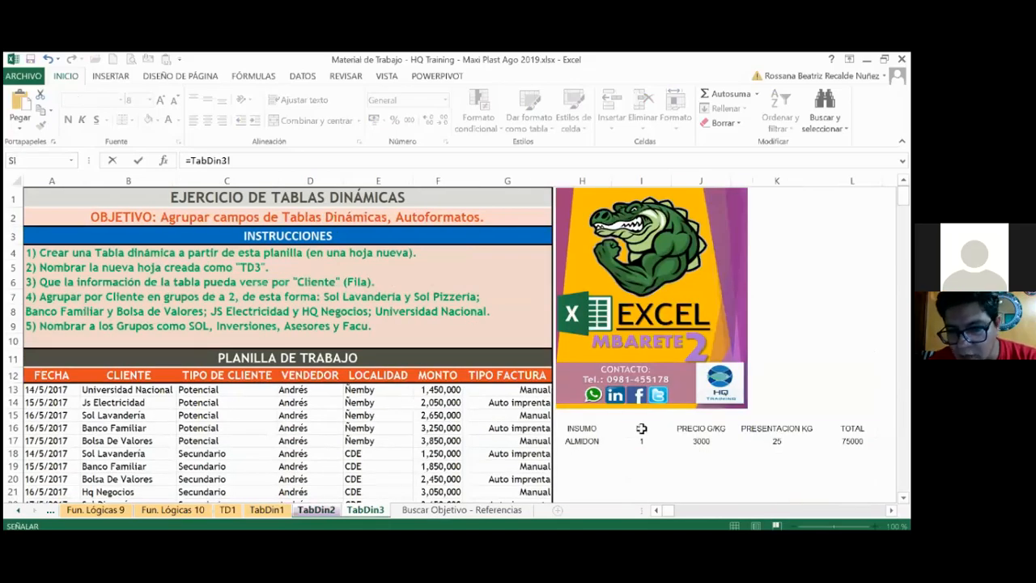
pyautogui.click(707, 451)
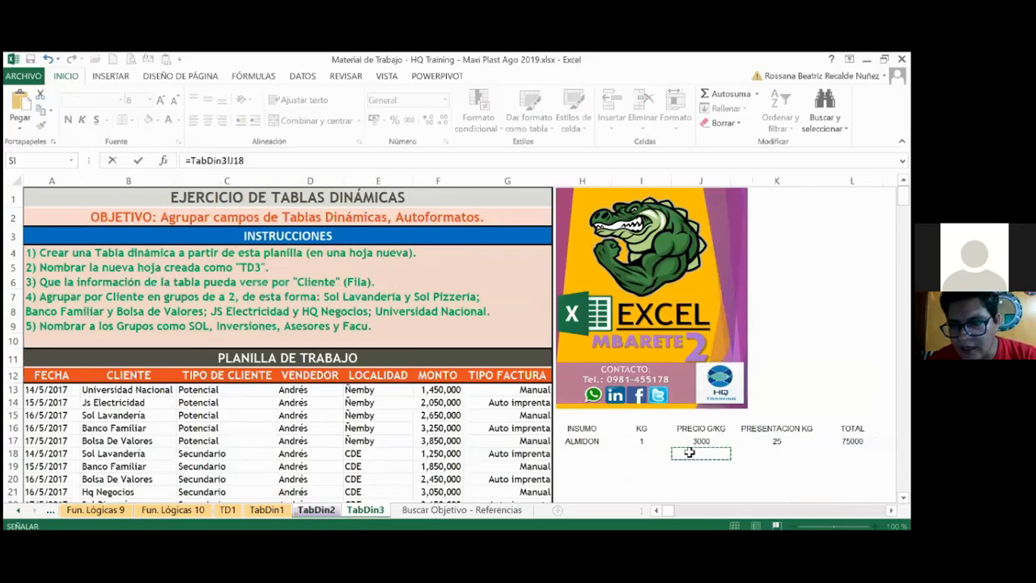
pyautogui.press('Return')
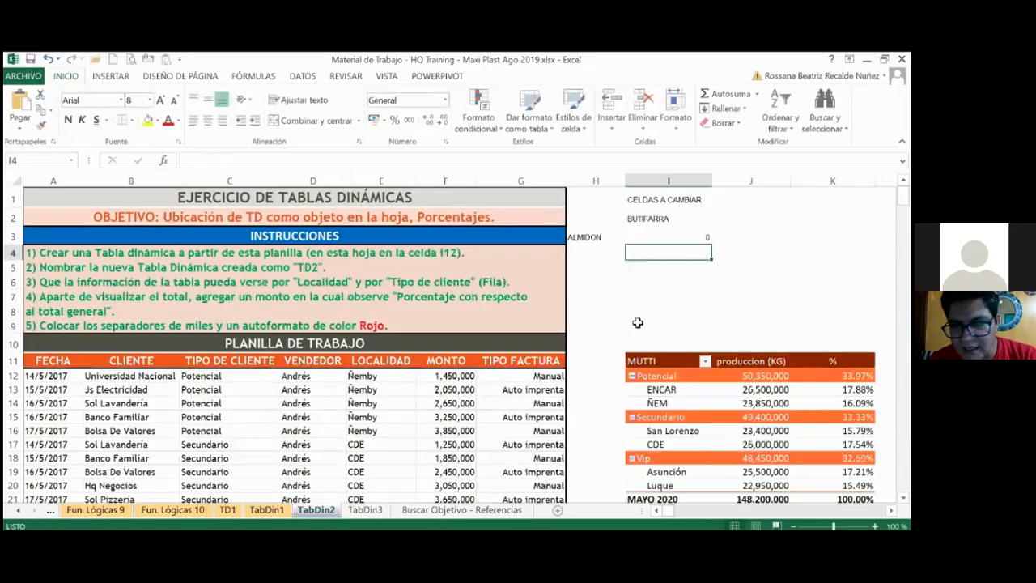
# Correct the formula in I3 so it references cell J17 on TabDin3
pyautogui.click(652, 239)
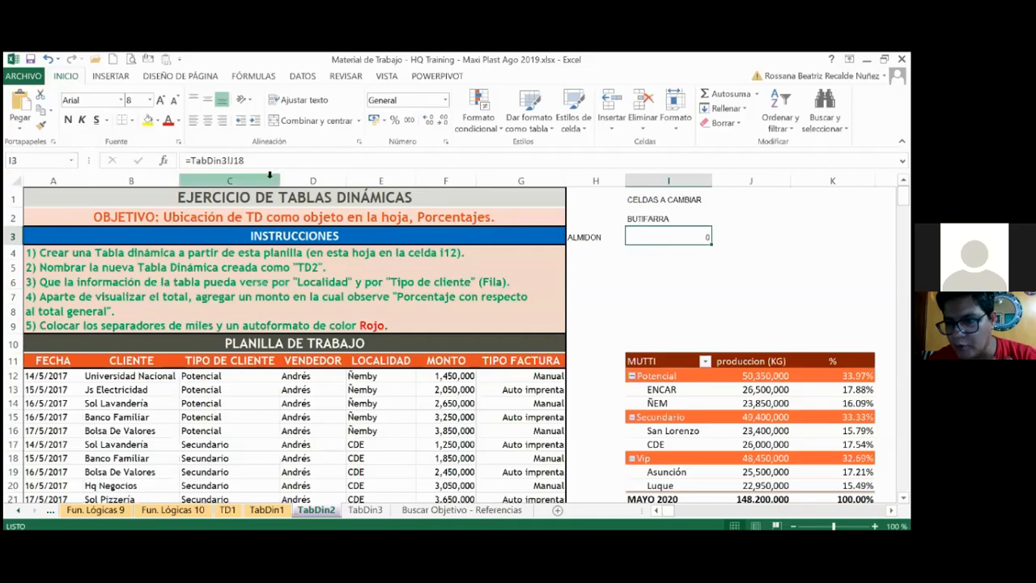
pyautogui.click(243, 160)
pyautogui.press('BackSpace')
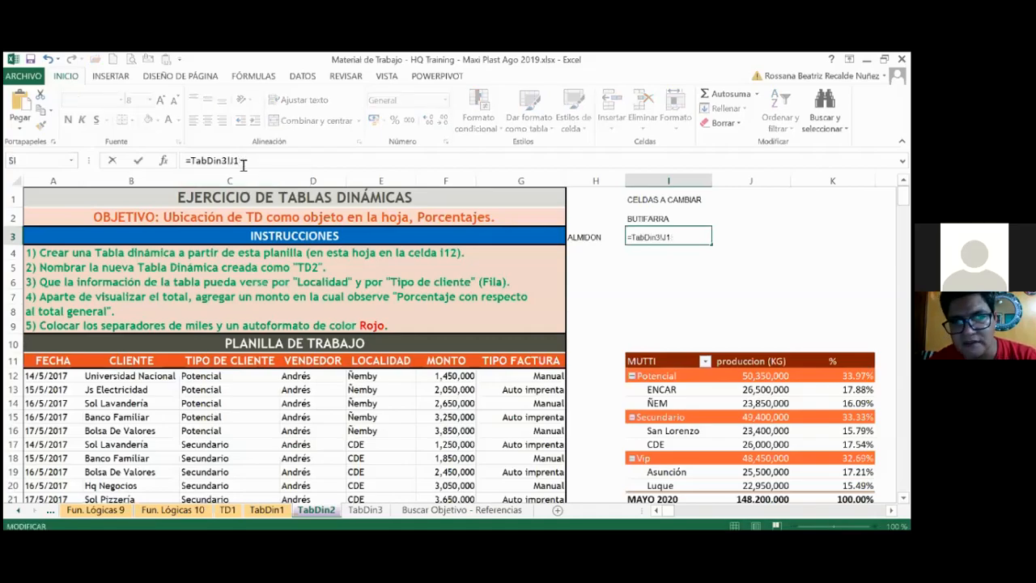
pyautogui.write('7')
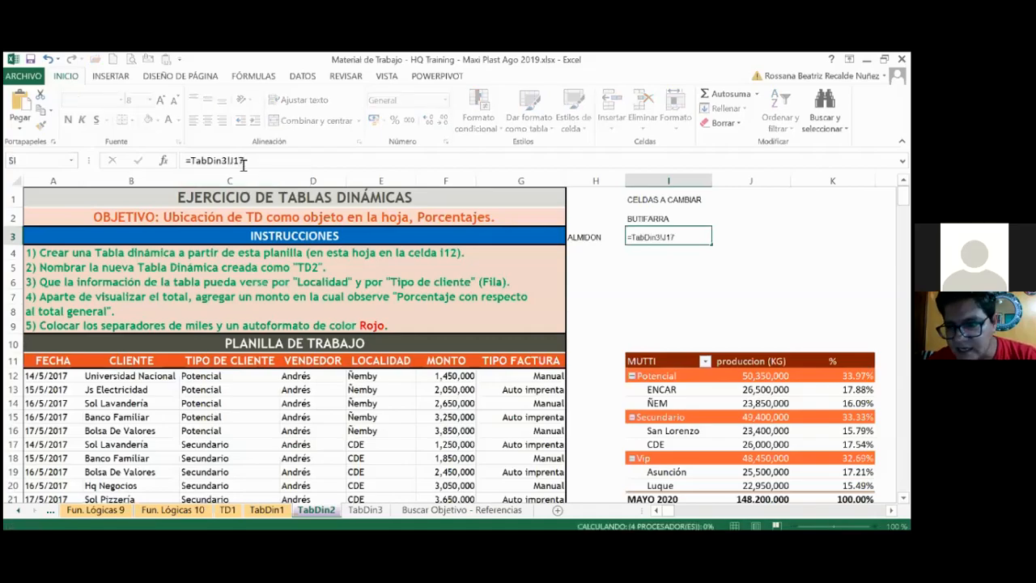
pyautogui.press('Return')
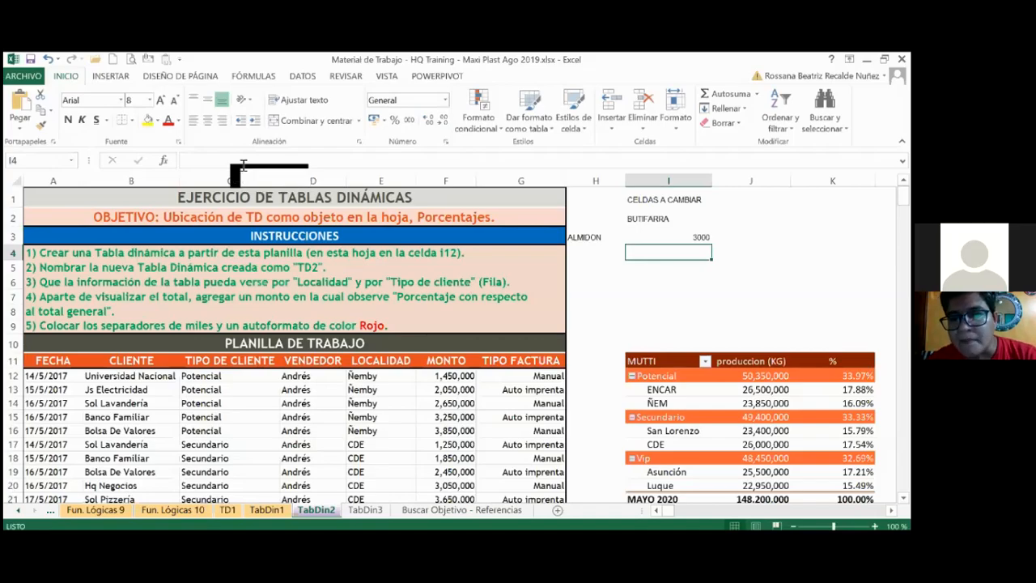
# Copy the formula =TabDin3!J17 from I3 into cells I5, I8, J7 and J4
pyautogui.click(648, 237)
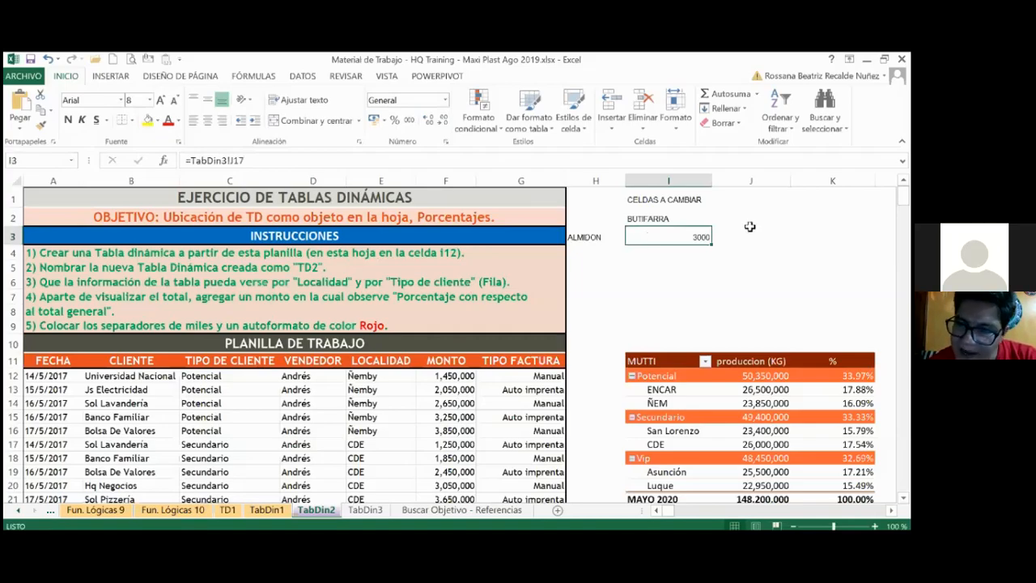
pyautogui.moveTo(245, 160); pyautogui.dragTo(176, 164)
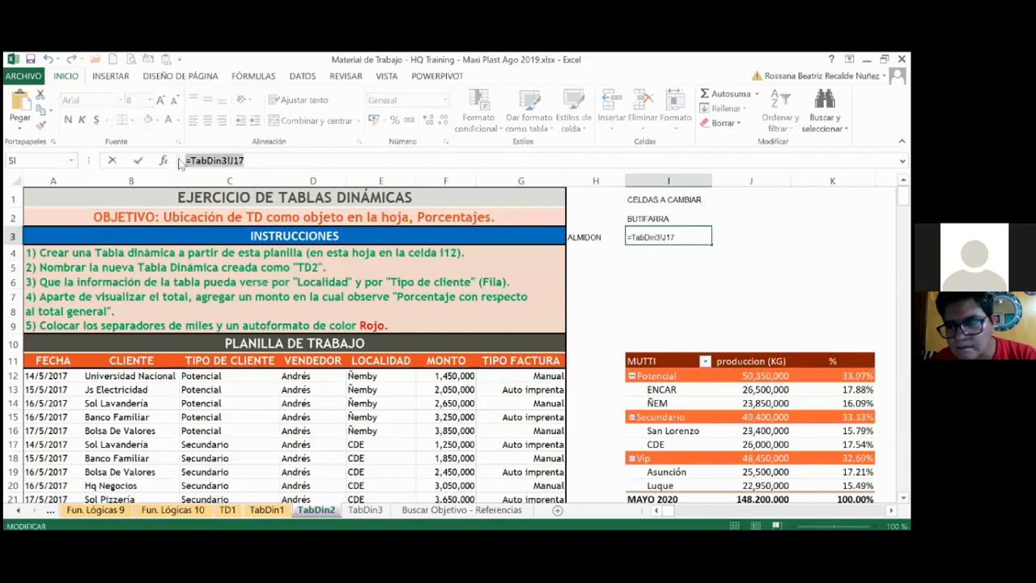
pyautogui.write('3000')
pyautogui.press('Return')
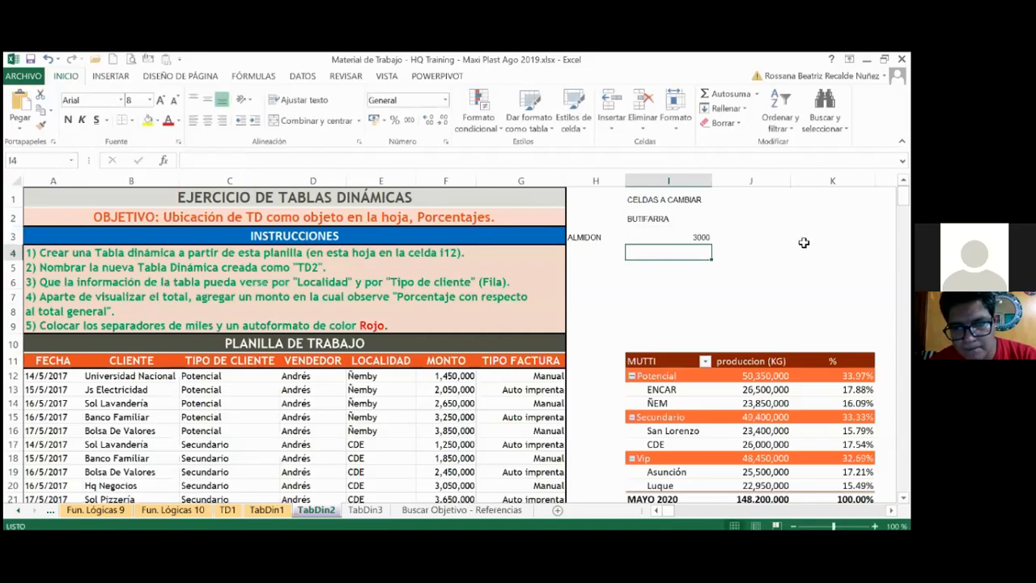
pyautogui.click(672, 269)
pyautogui.write('3000')
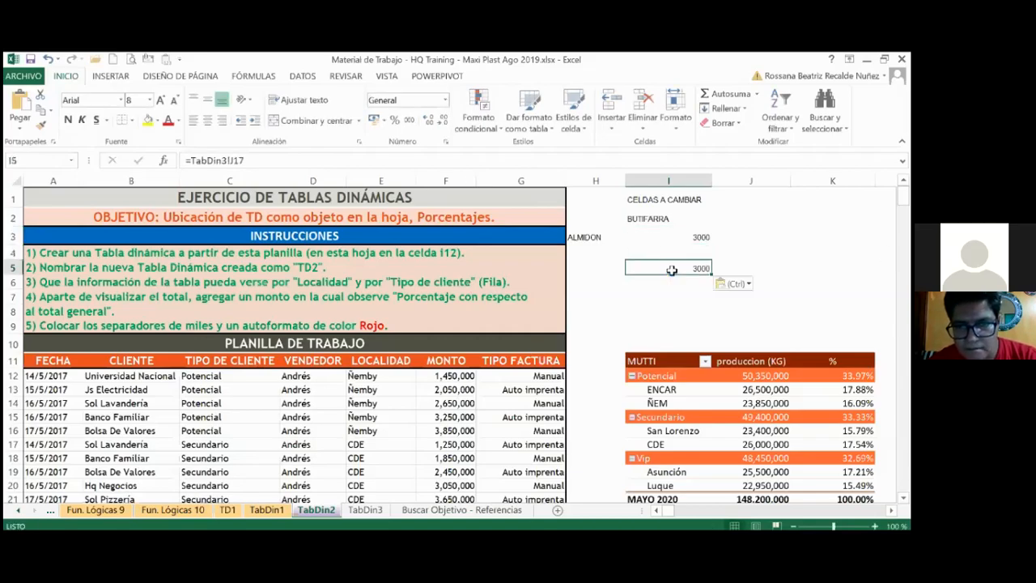
pyautogui.click(677, 310)
pyautogui.write('3000')
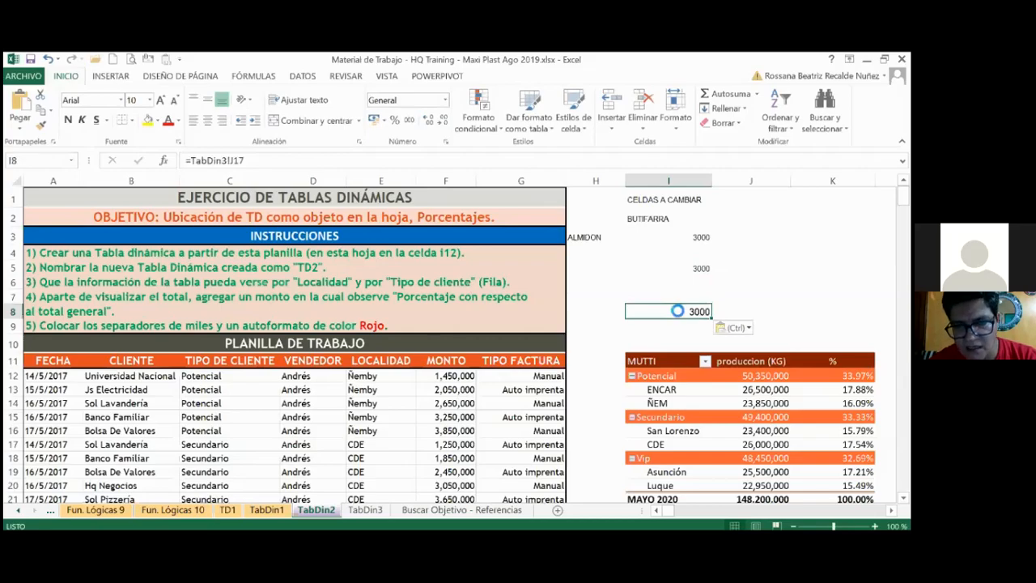
pyautogui.click(763, 294)
pyautogui.hotkey('ctrl', 'v')
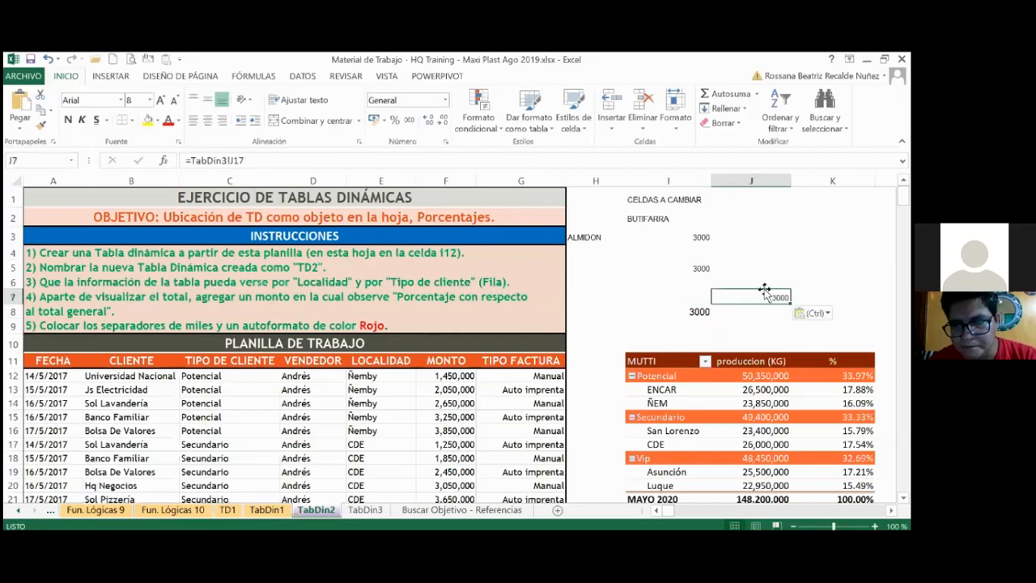
pyautogui.click(762, 248)
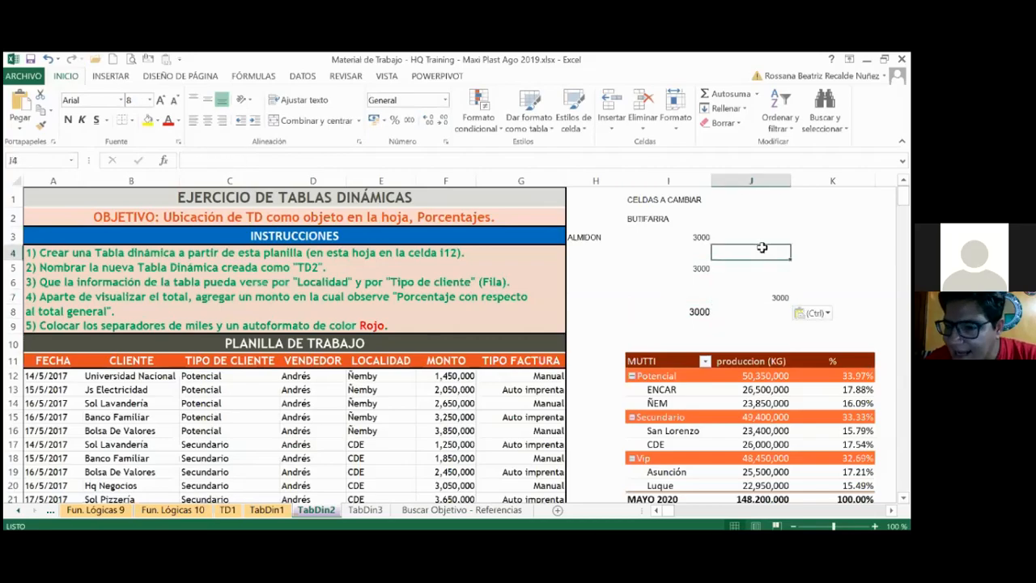
pyautogui.hotkey('ctrl', 'v')
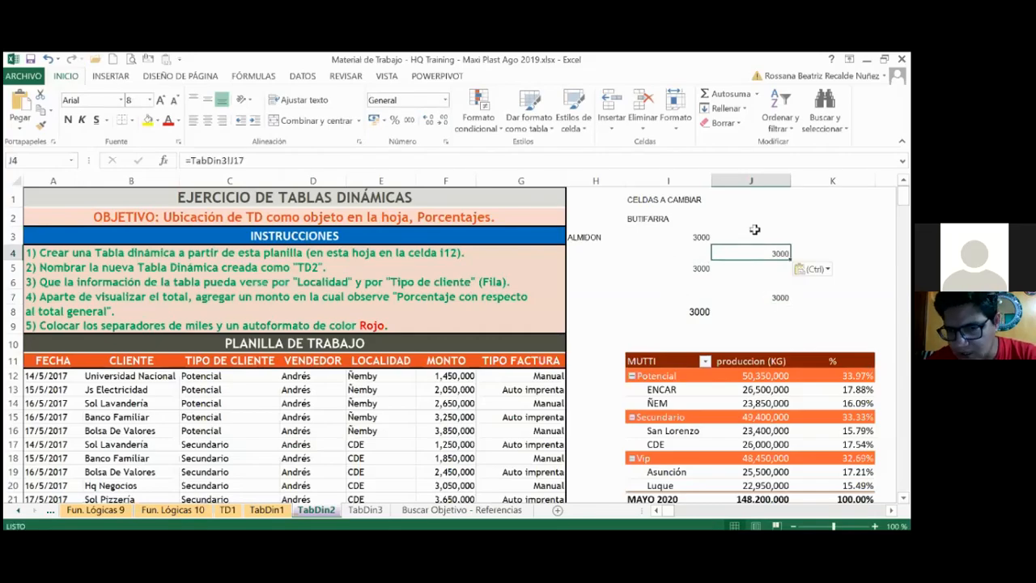
# Multiply the linked ALMIDON price in I3 by 0.9
pyautogui.click(691, 238)
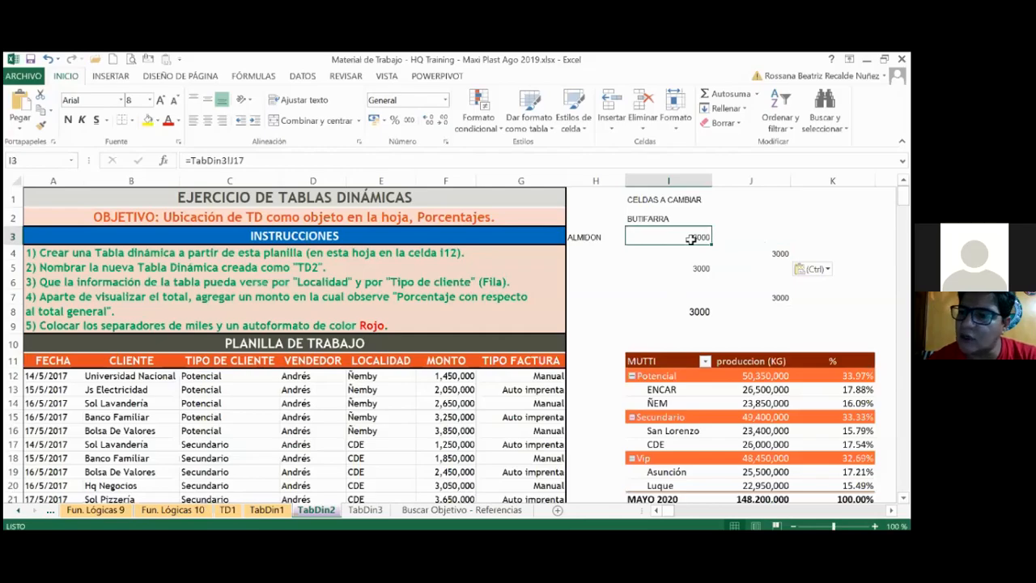
pyautogui.doubleClick(690, 238)
pyautogui.write('*')
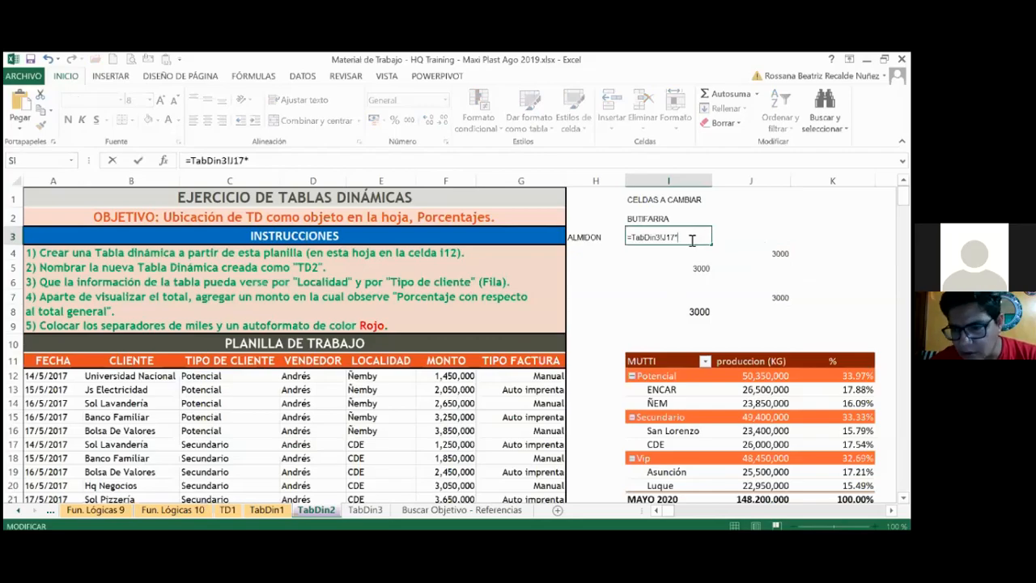
pyautogui.write('0.9')
pyautogui.press('Return')
pyautogui.click(692, 240)
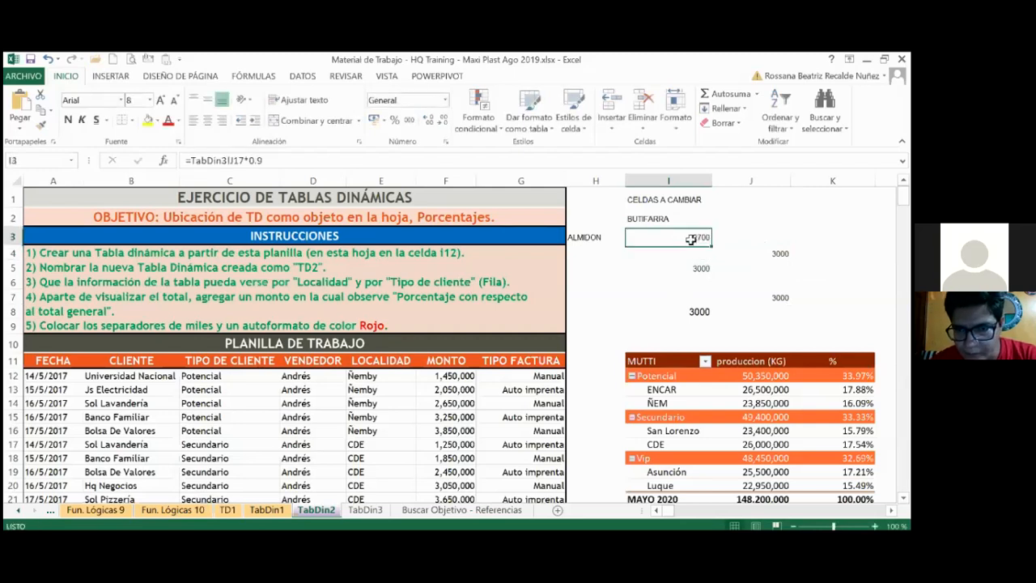
# Extend the formula in I5 to multiply the linked price by 0.3
pyautogui.doubleClick(691, 266)
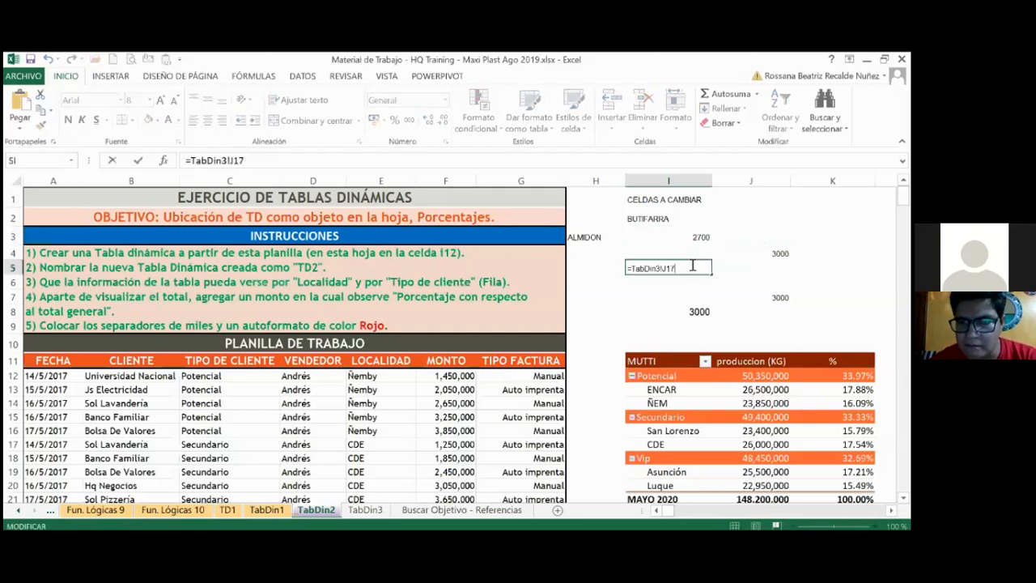
pyautogui.write('80')
pyautogui.press('BackSpace')
pyautogui.press('BackSpace')
pyautogui.write('*0.3')
pyautogui.press('Return')
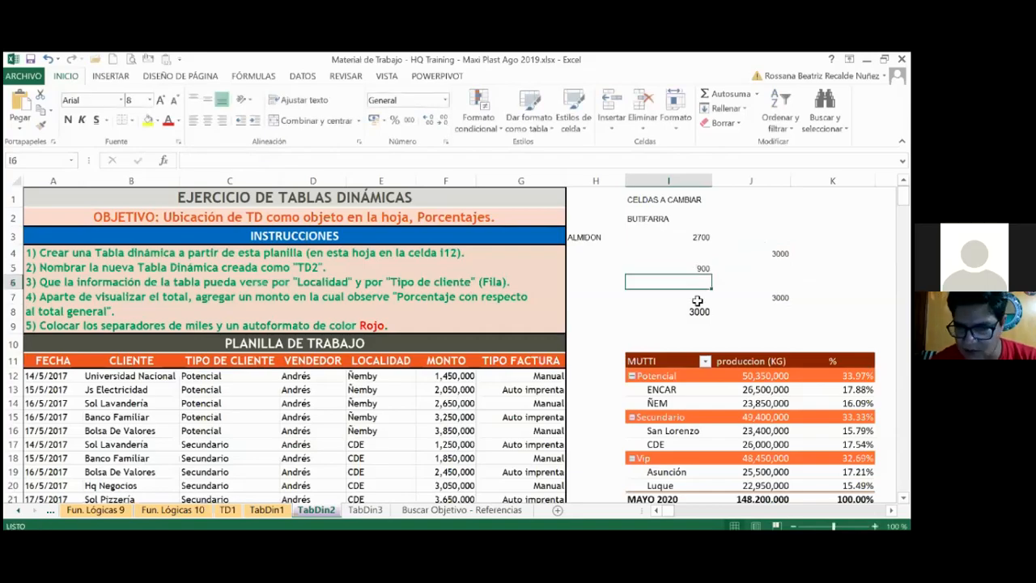
# Multiply the linked price by 0.7 in cell I8 and by 0.4 in cell J7
pyautogui.doubleClick(704, 312)
pyautogui.write('*')
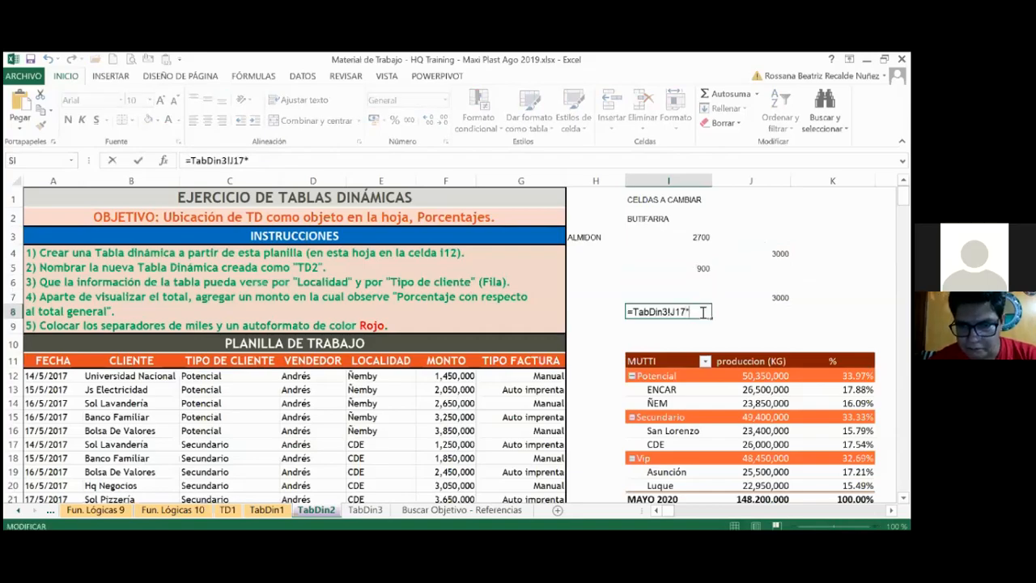
pyautogui.write('0.7')
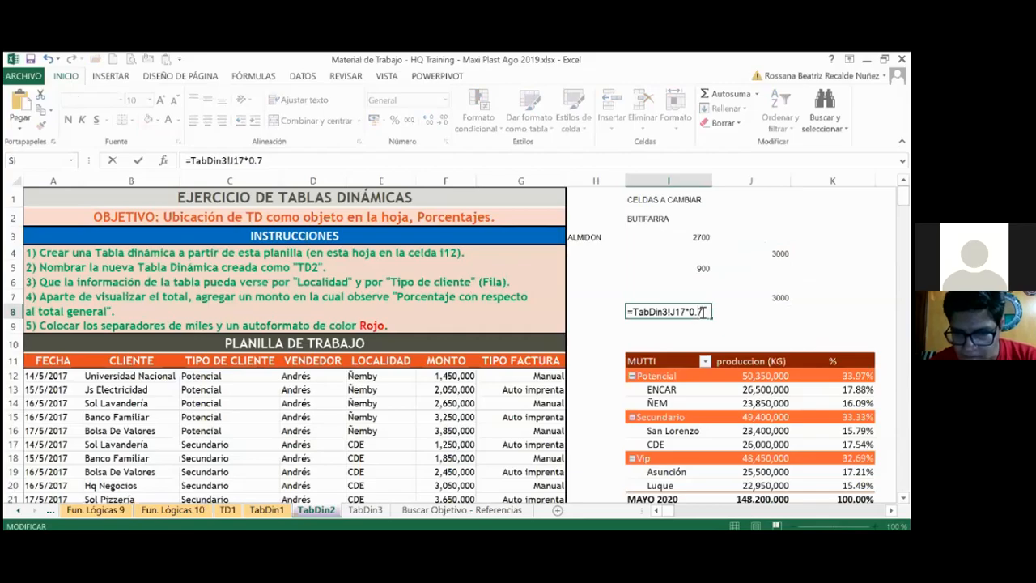
pyautogui.press('Tab')
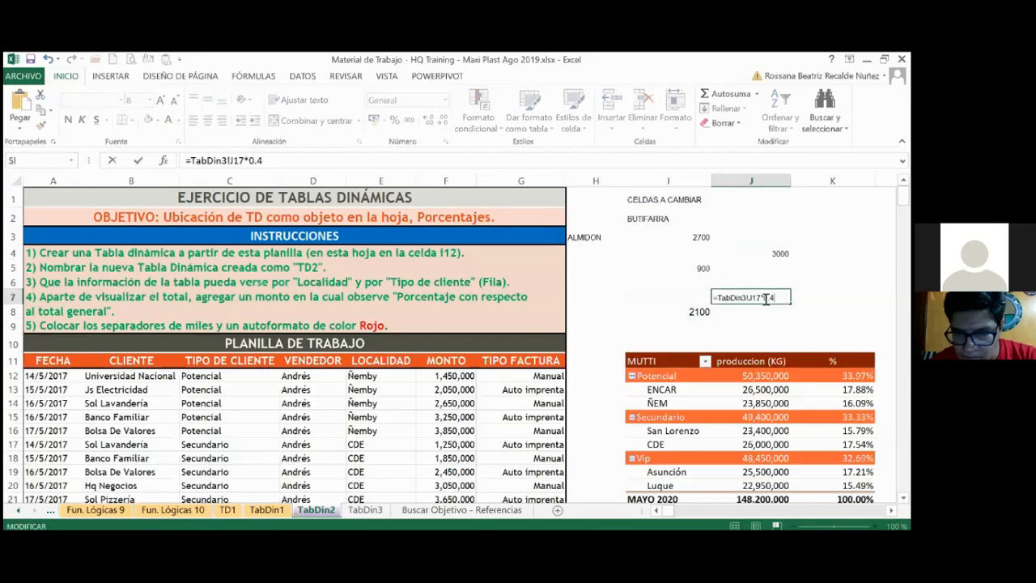
# Change the formula in J4 to =TabDin3!J17*0.3
pyautogui.click(772, 253)
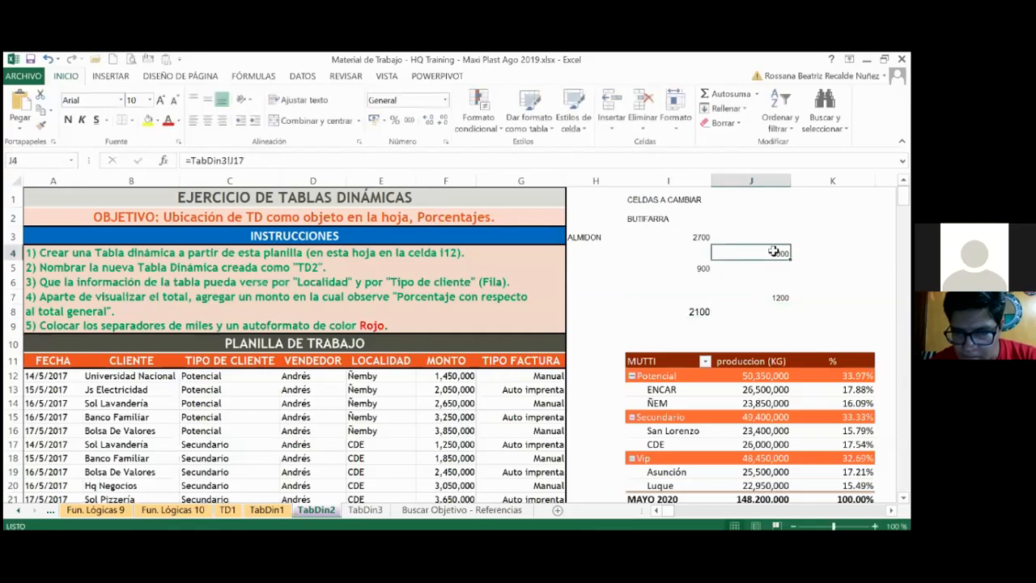
pyautogui.doubleClick(774, 253)
pyautogui.write('*')
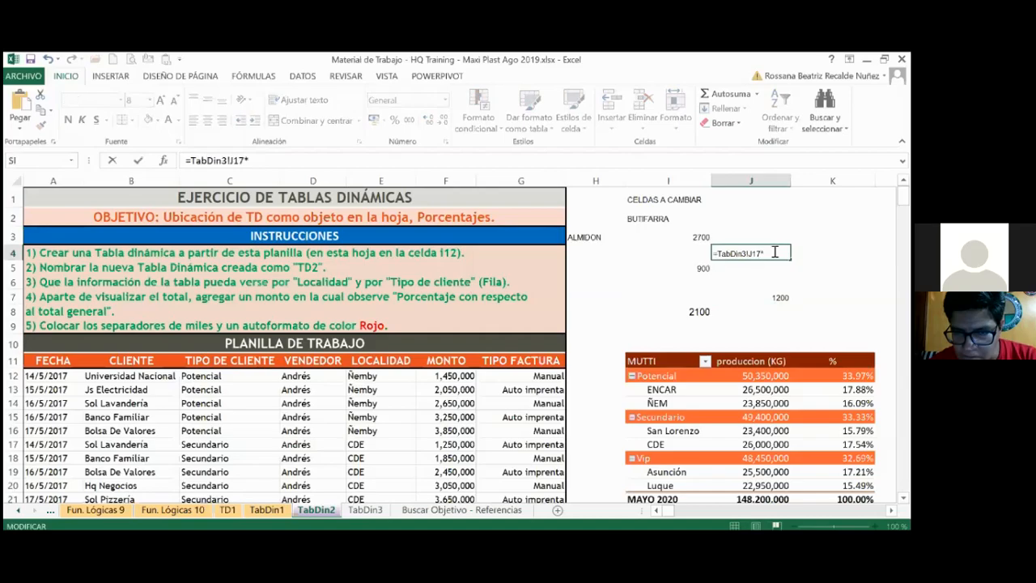
pyautogui.write('0,')
pyautogui.press('BackSpace')
pyautogui.write('.3')
pyautogui.press('Return')
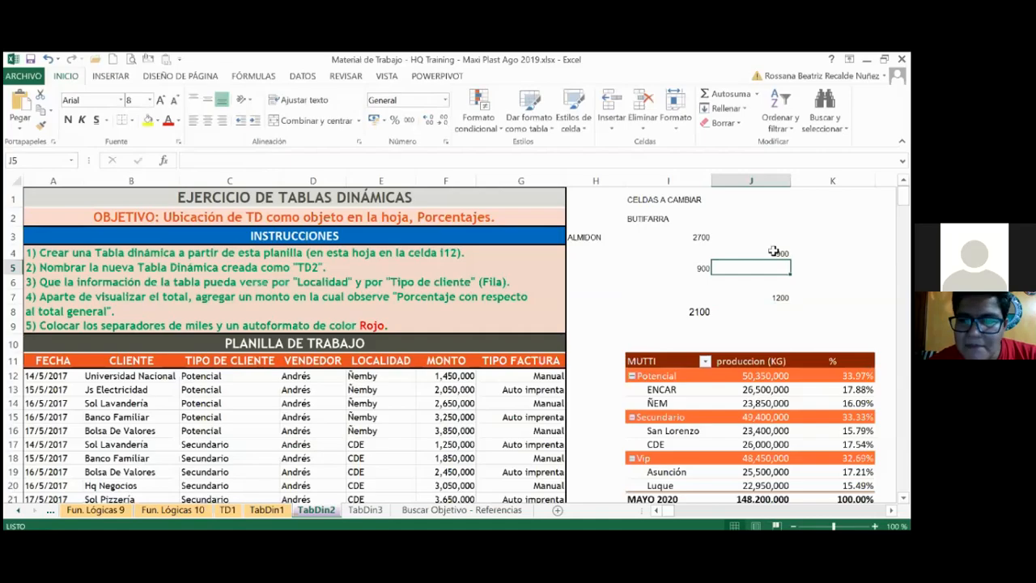
# Set the ALMIDON price in cell J17 of the TabDin3 sheet to 6000
pyautogui.click(501, 511)
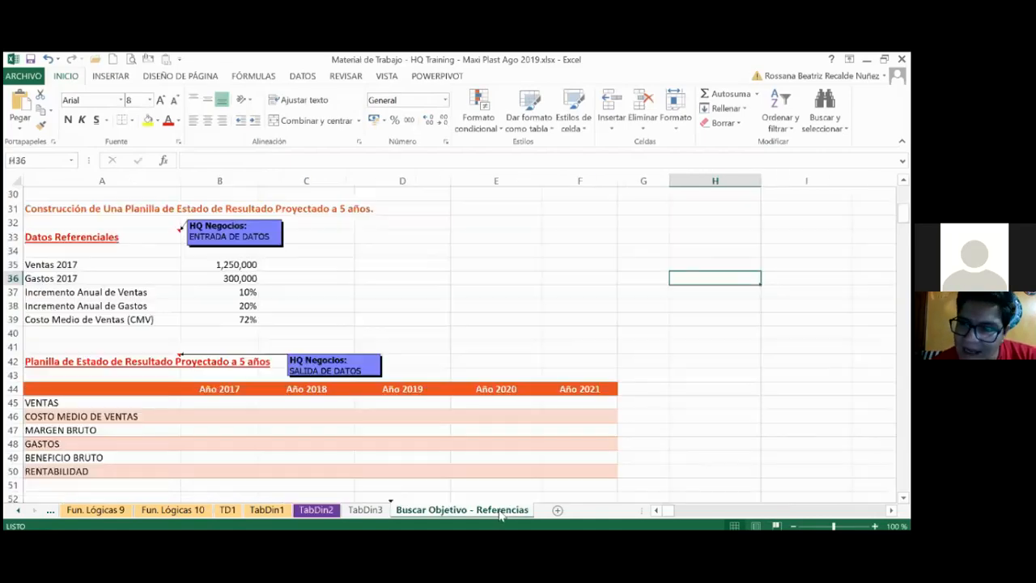
pyautogui.click(365, 509)
pyautogui.doubleClick(701, 441)
pyautogui.doubleClick(696, 441)
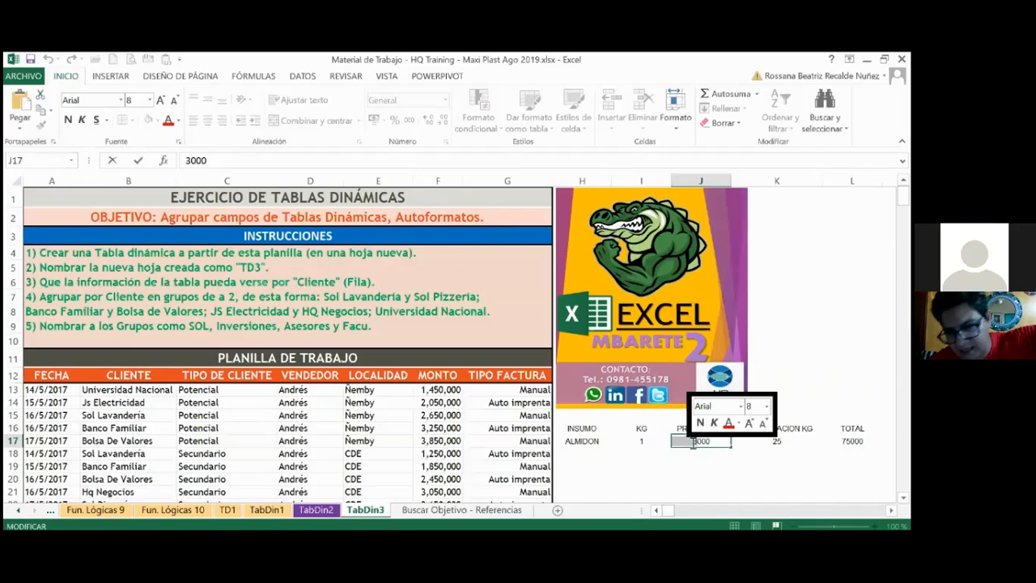
pyautogui.write('6')
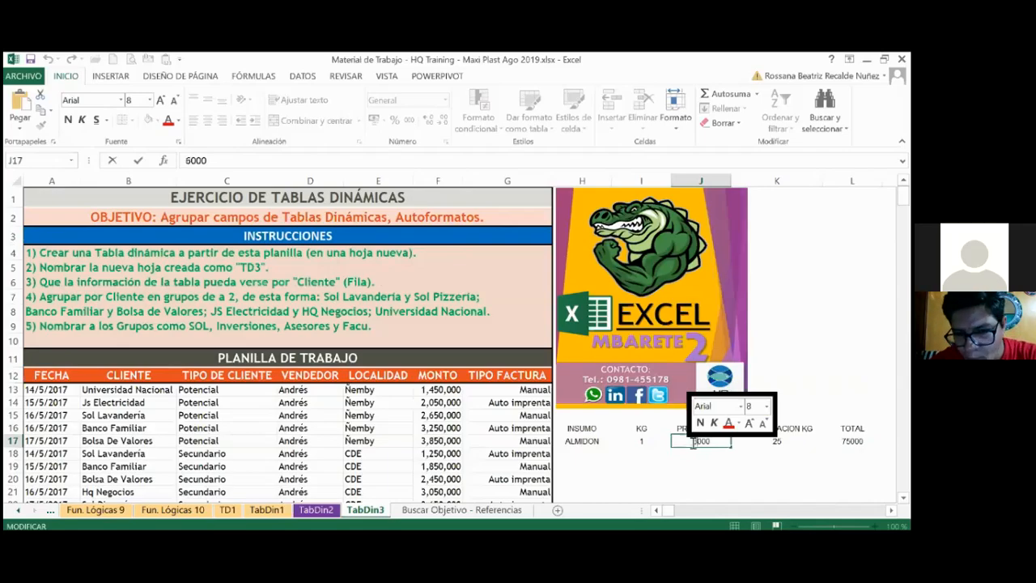
pyautogui.press('Return')
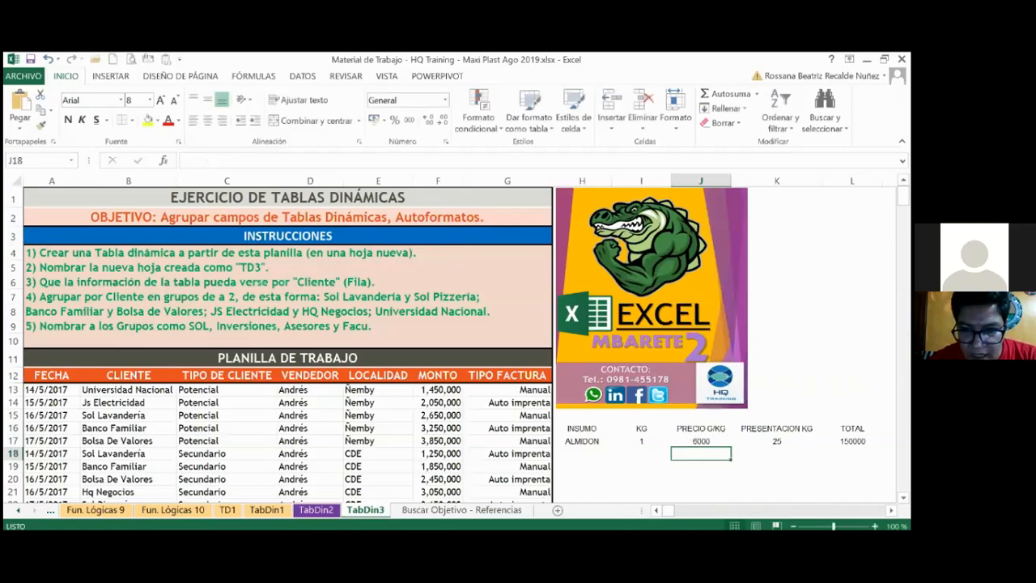
# Check the updated prices on TabDin2 and the formulas behind I3 and I5
pyautogui.click(408, 516)
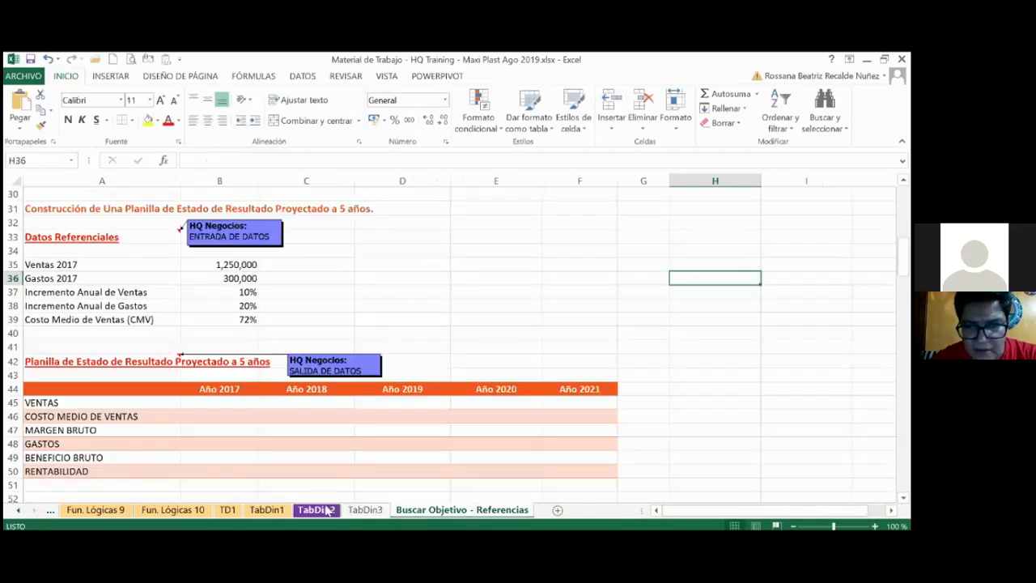
pyautogui.click(326, 511)
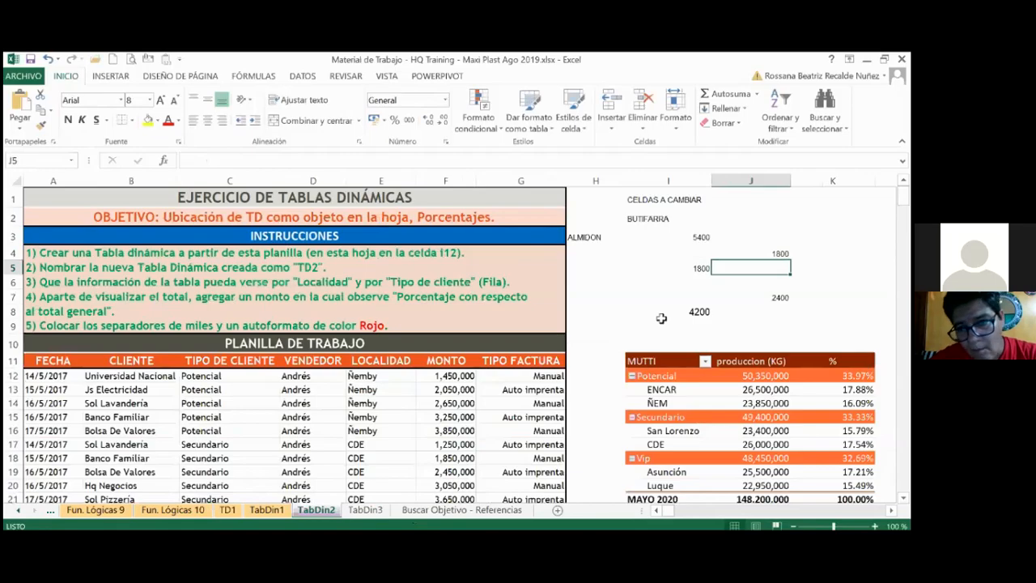
pyautogui.click(686, 236)
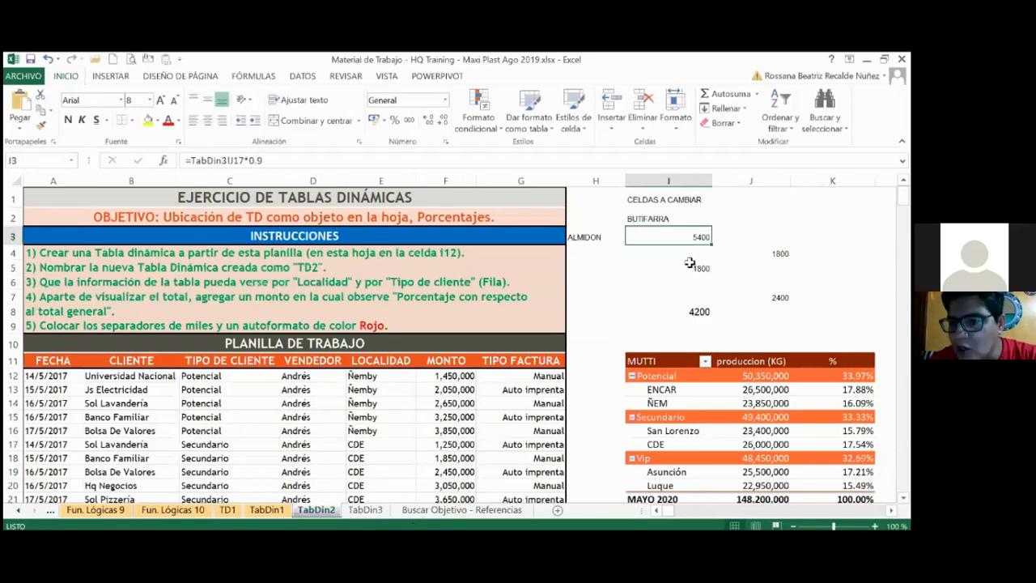
pyautogui.click(690, 269)
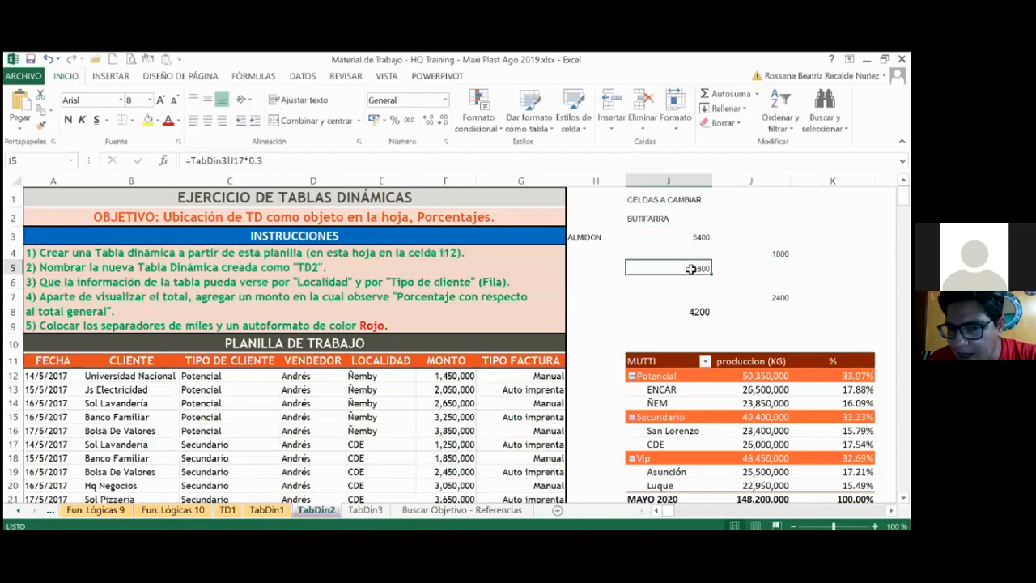
# Replace the reference =TabDin3!J17 with =precioalmidon in the formulas of cells I3, J4, I5, J7 and I8
pyautogui.click(698, 312)
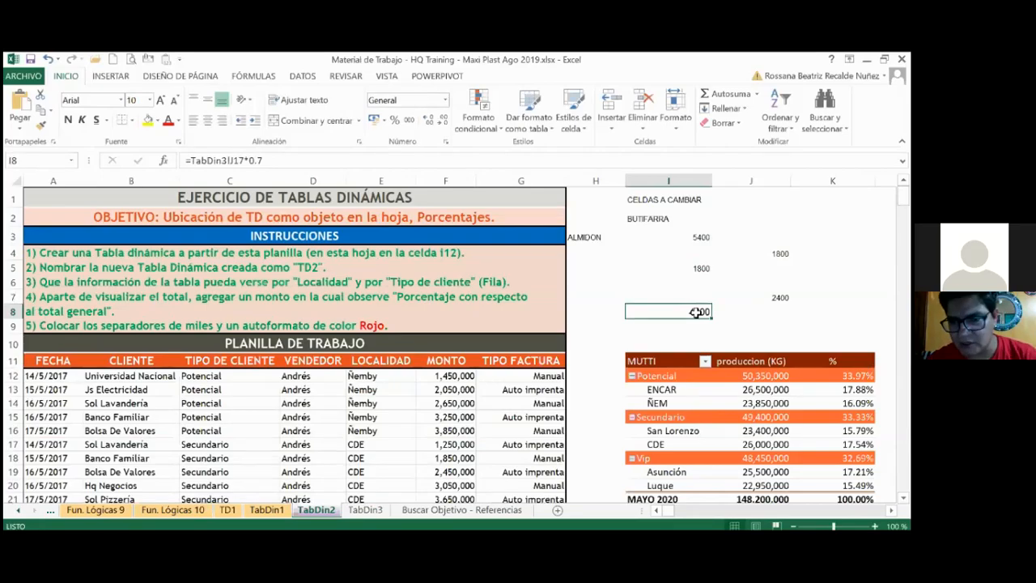
pyautogui.keyDown('ctrl'); pyautogui.click(693, 269); pyautogui.keyUp('ctrl')
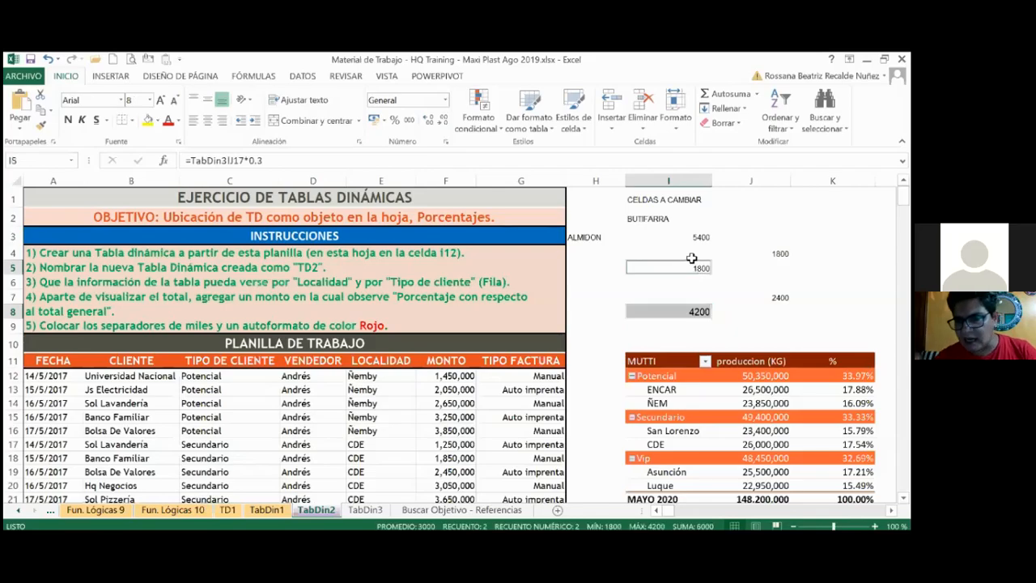
pyautogui.keyDown('ctrl'); pyautogui.click(691, 239); pyautogui.keyUp('ctrl')
pyautogui.keyDown('ctrl'); pyautogui.click(760, 255); pyautogui.keyUp('ctrl')
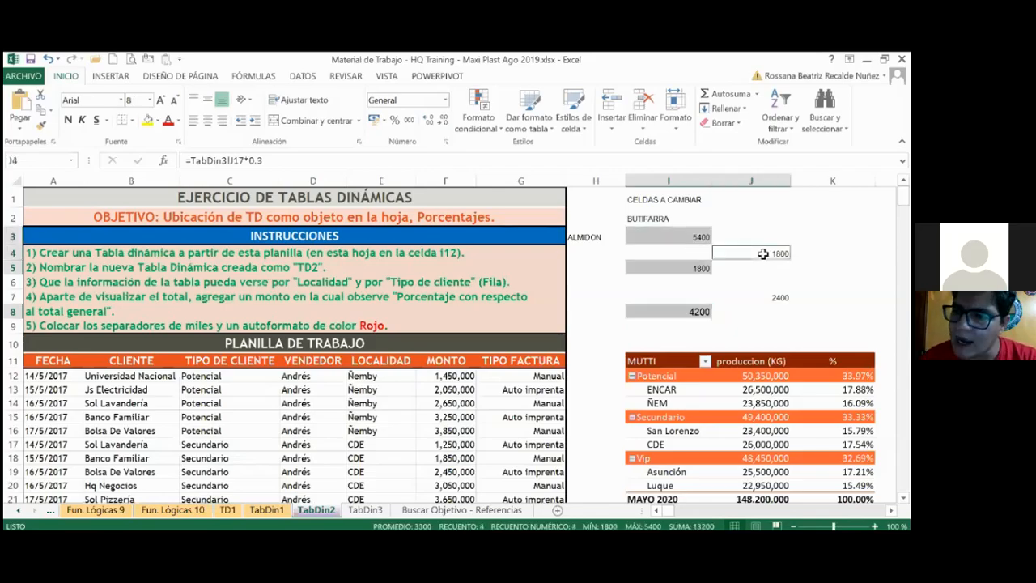
pyautogui.keyDown('ctrl'); pyautogui.click(765, 297); pyautogui.keyUp('ctrl')
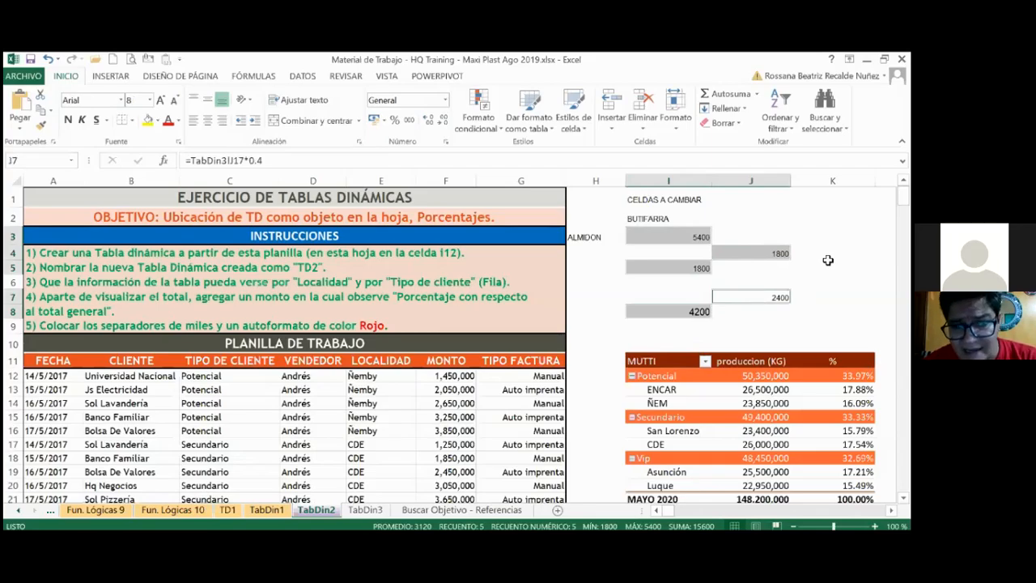
pyautogui.hotkey('ctrl', 'l')
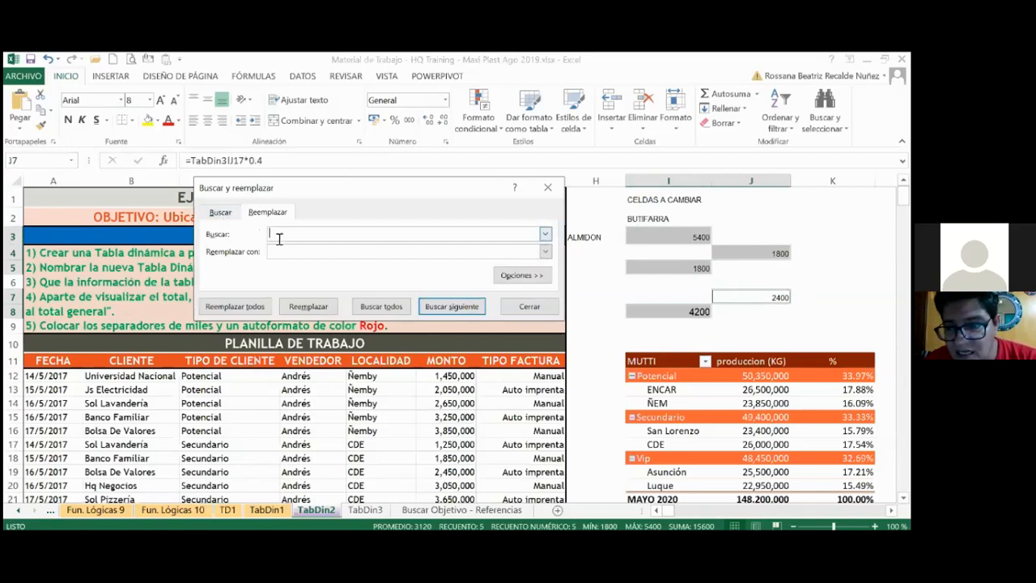
pyautogui.write('=TabDin3!J17')
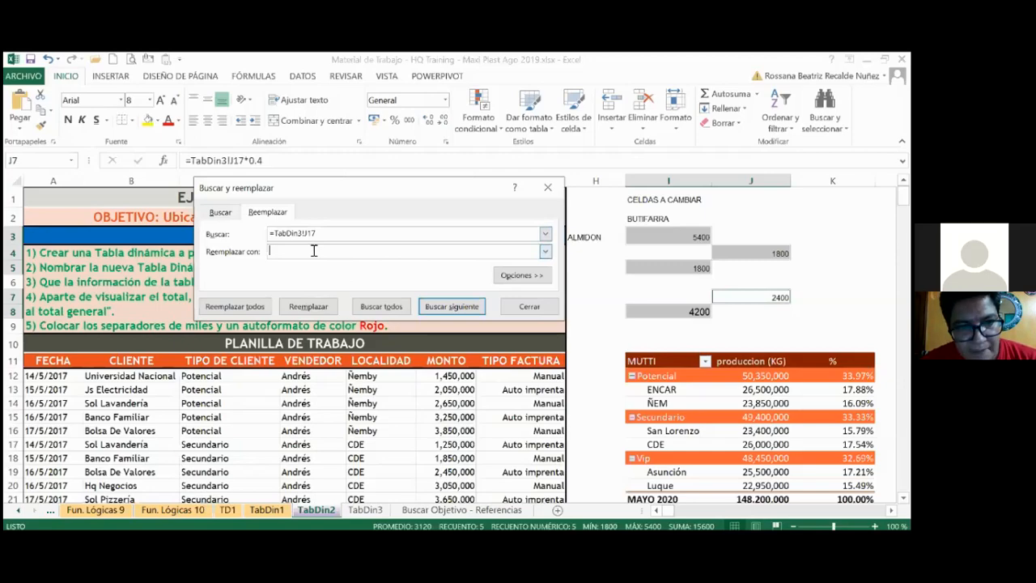
pyautogui.write('=TabDin3!J17')
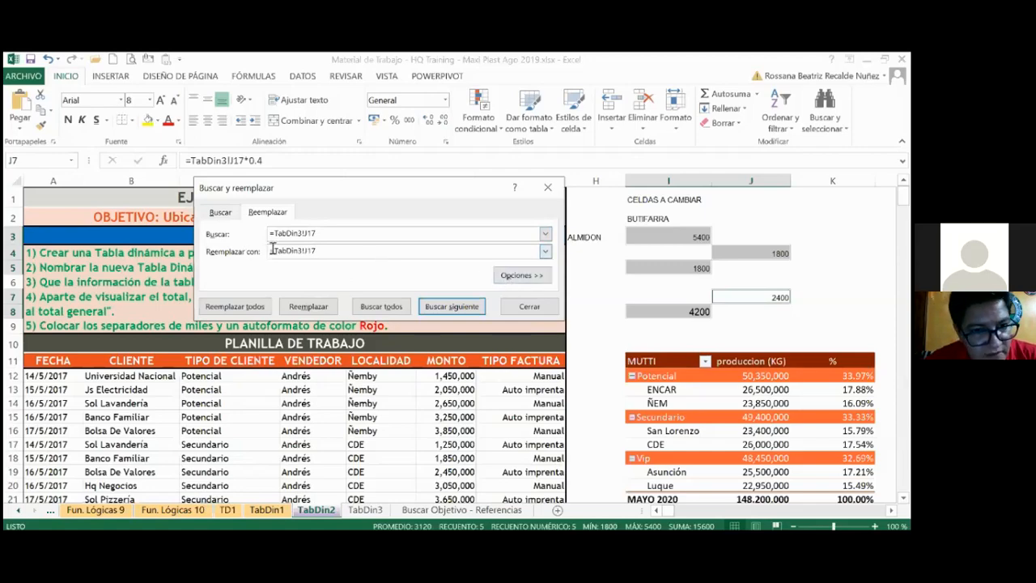
pyautogui.moveTo(274, 249); pyautogui.dragTo(342, 248)
pyautogui.write('=')
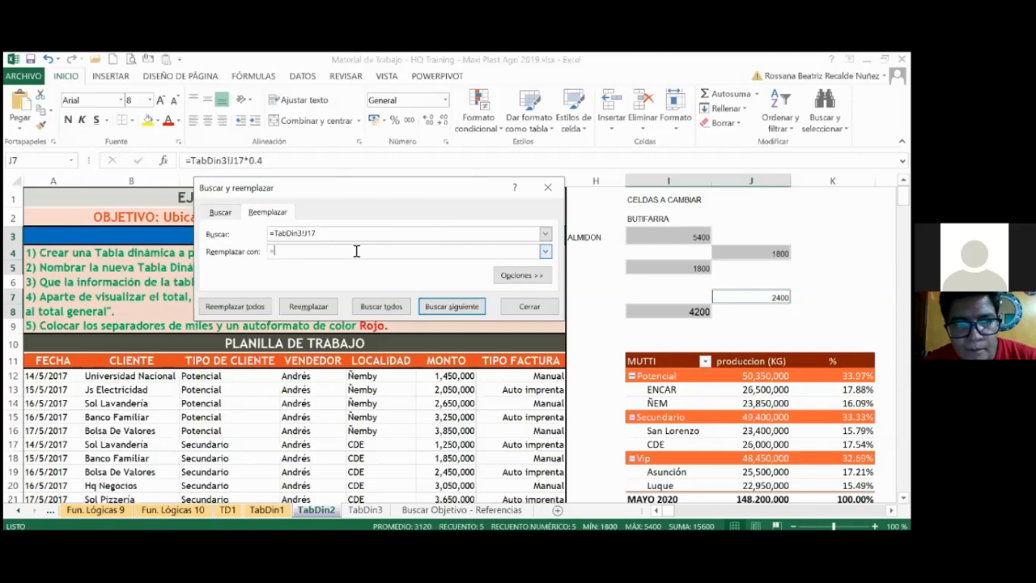
pyautogui.write('precioalmidon')
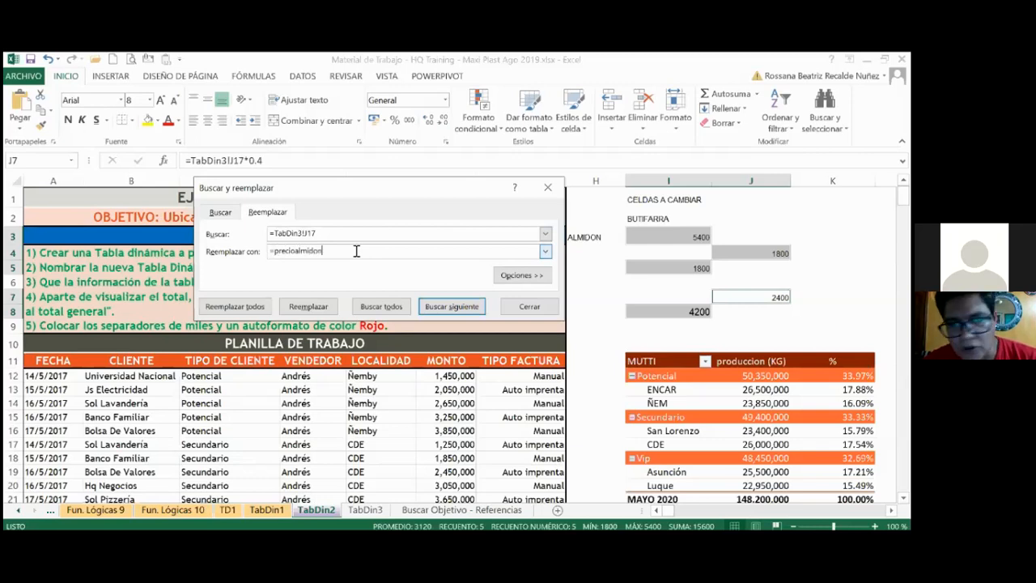
pyautogui.click(250, 306)
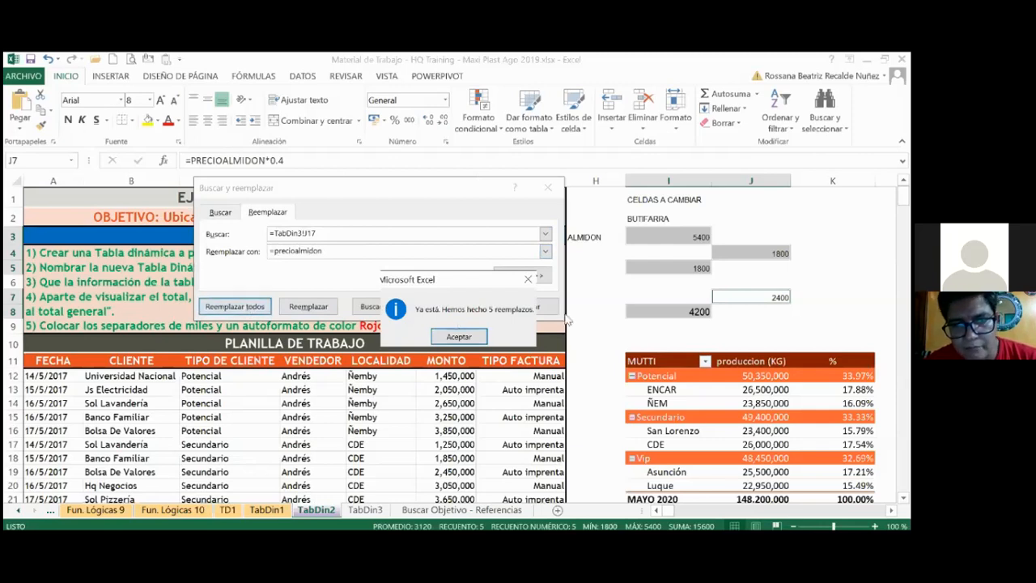
pyautogui.click(459, 336)
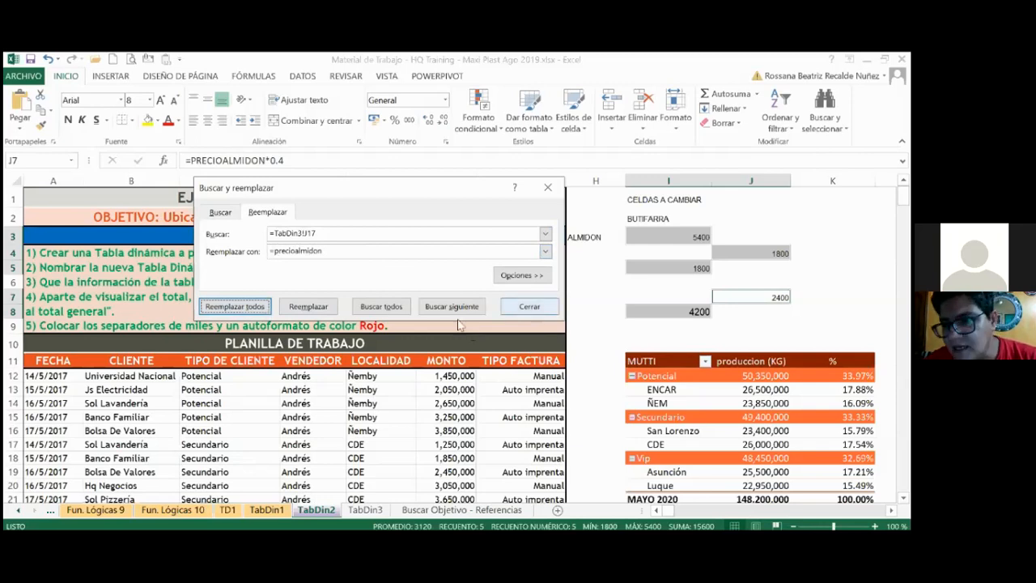
pyautogui.click(529, 305)
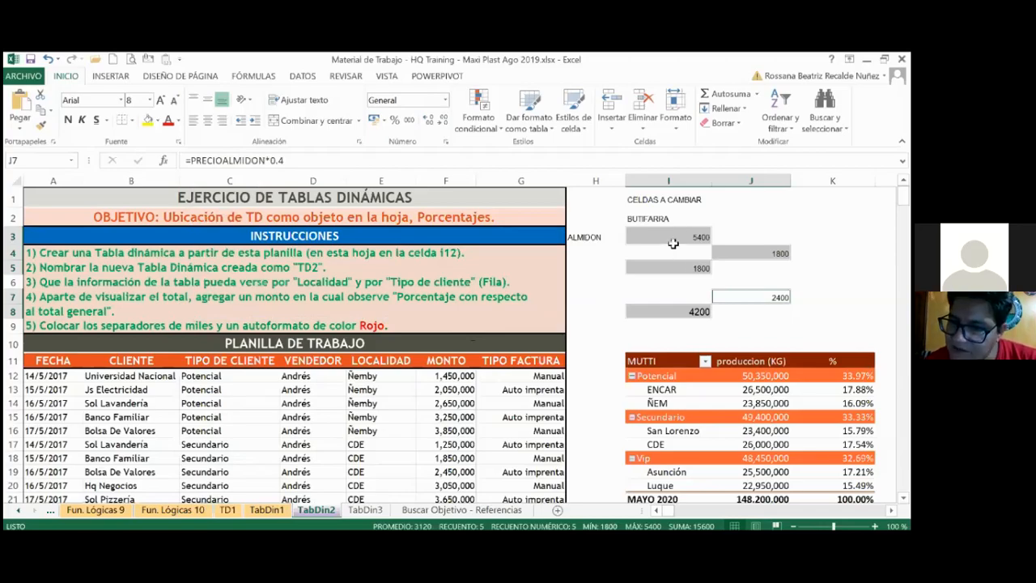
# Check the replaced formulas in cells I5, I8, J4 and J7 of the TabDin2 sheet
pyautogui.click(678, 268)
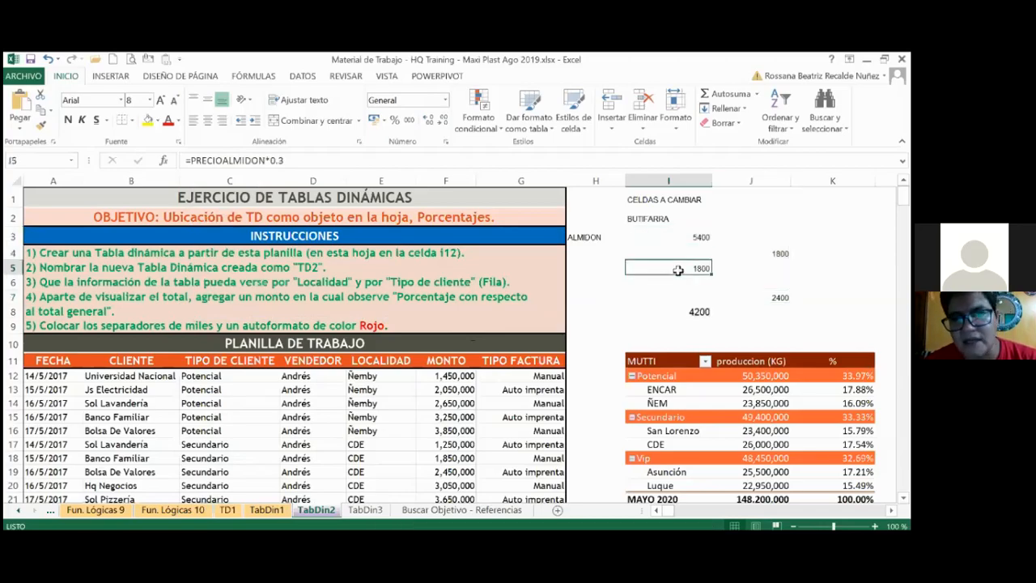
pyautogui.click(680, 311)
pyautogui.click(766, 250)
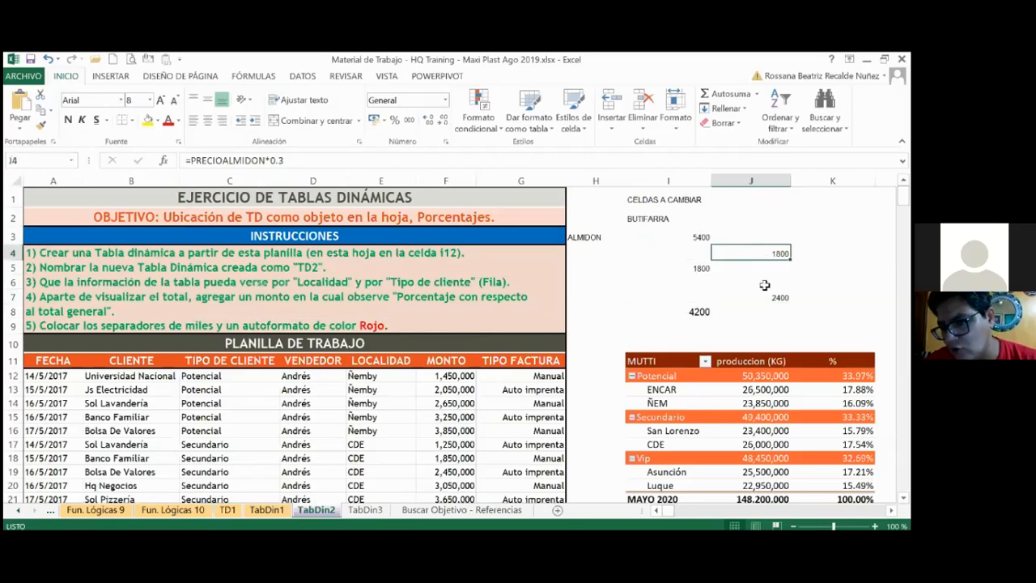
pyautogui.click(768, 298)
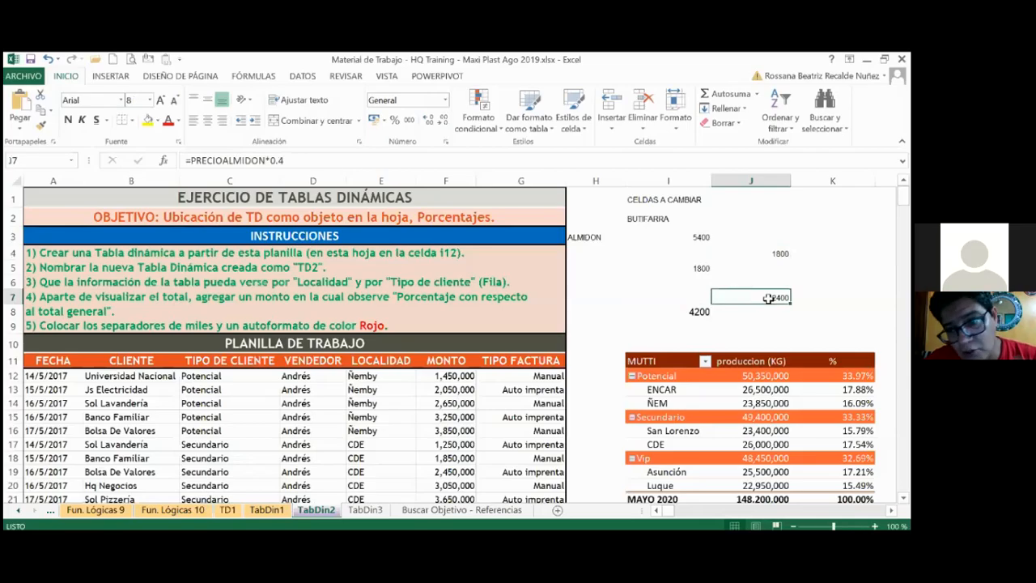
pyautogui.click(692, 268)
pyautogui.click(778, 254)
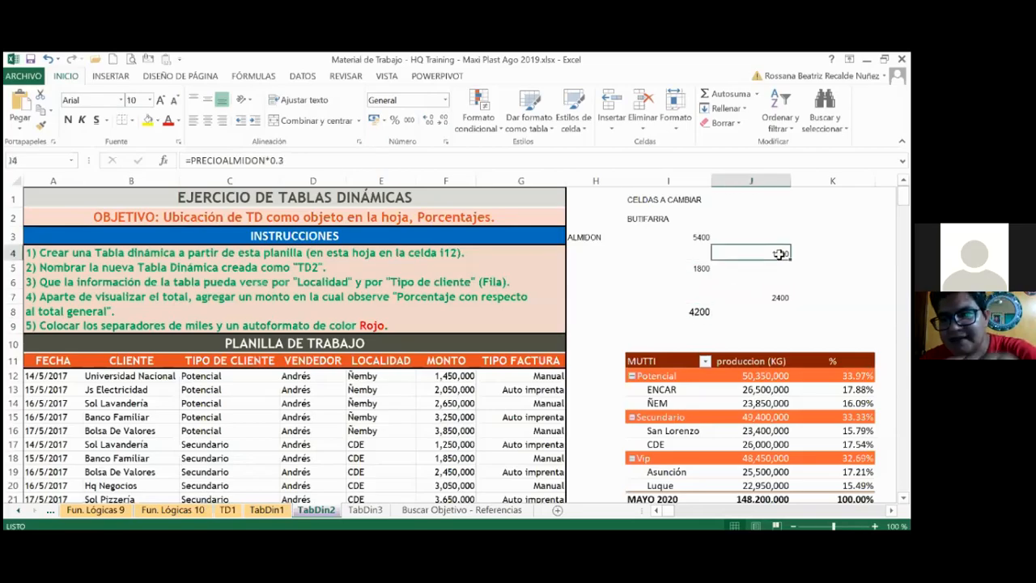
pyautogui.click(781, 296)
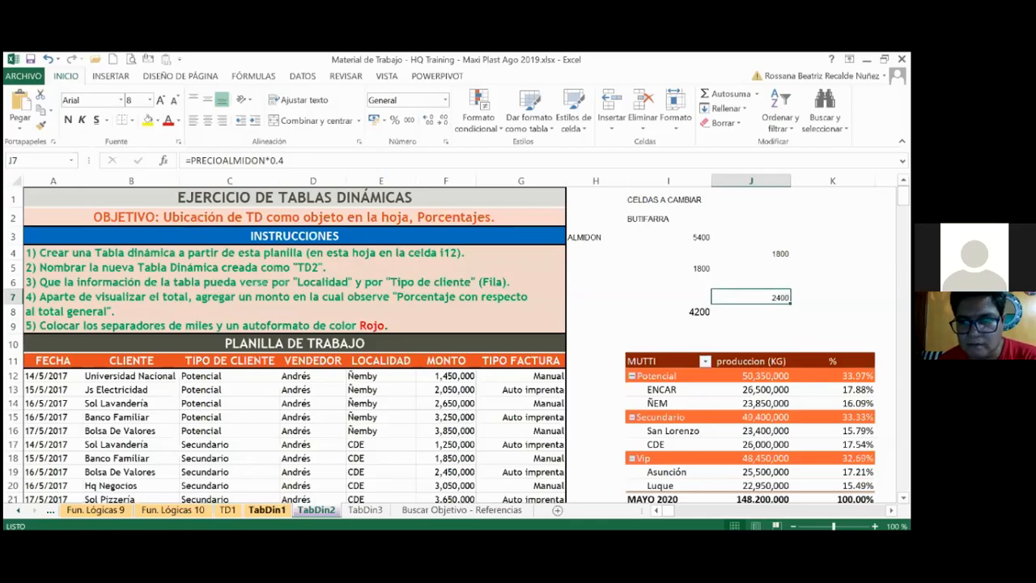
# Check the formula in cell I3 and select the range H1:K9 around the linked price cells
pyautogui.press('super+d')
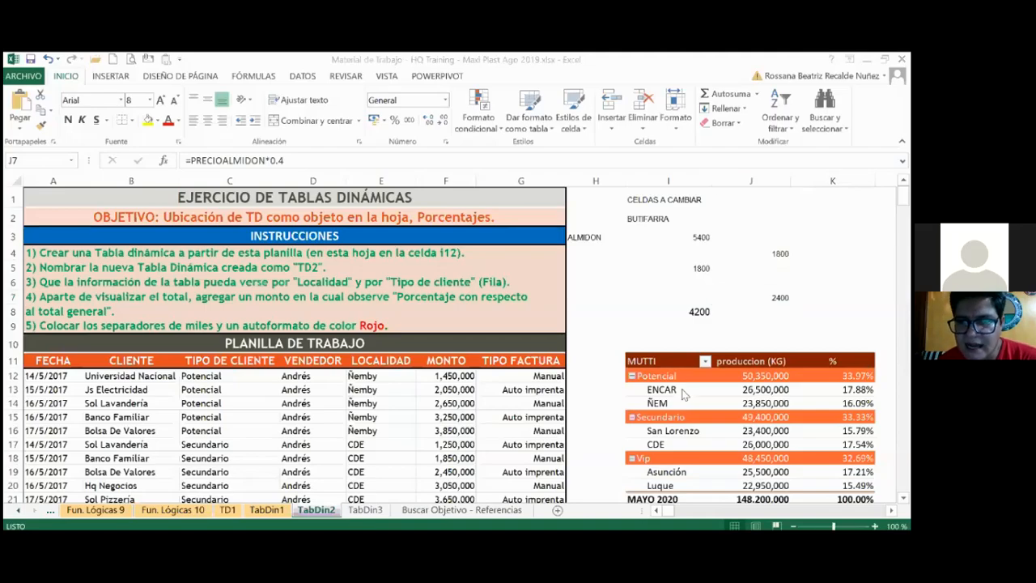
pyautogui.moveTo(834, 324); pyautogui.dragTo(668, 312)
pyautogui.click(648, 239)
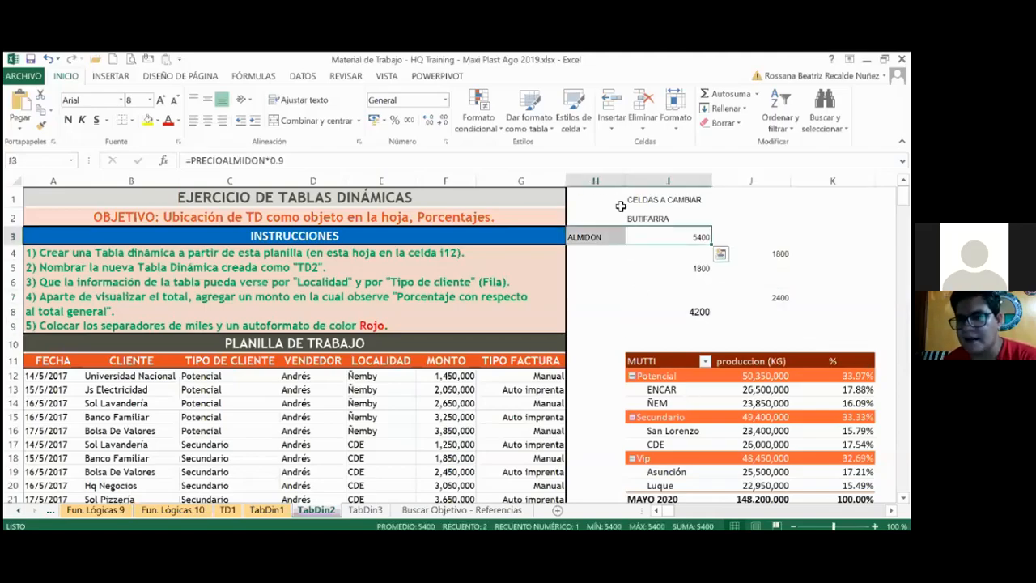
pyautogui.moveTo(604, 199); pyautogui.dragTo(796, 322)
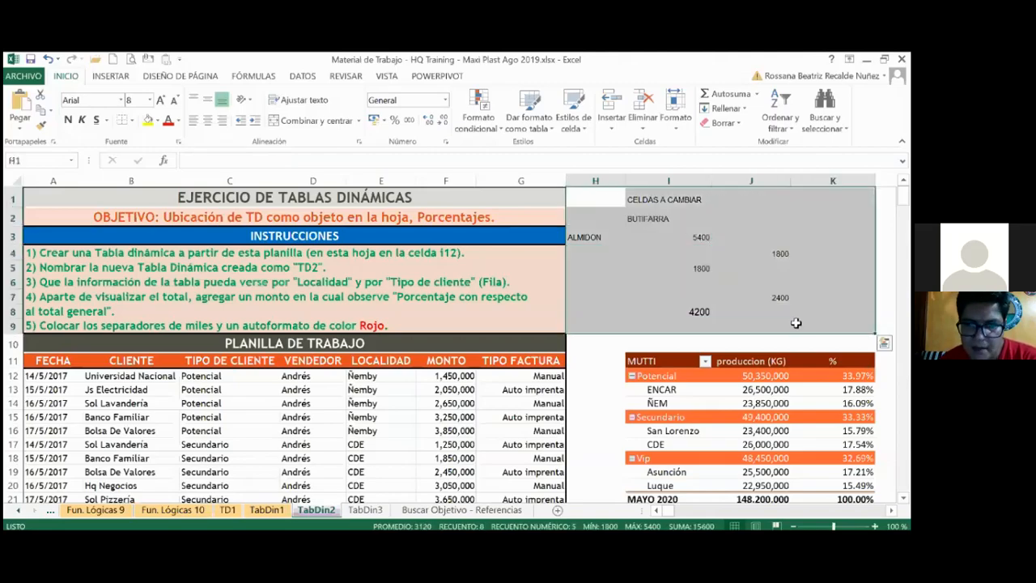
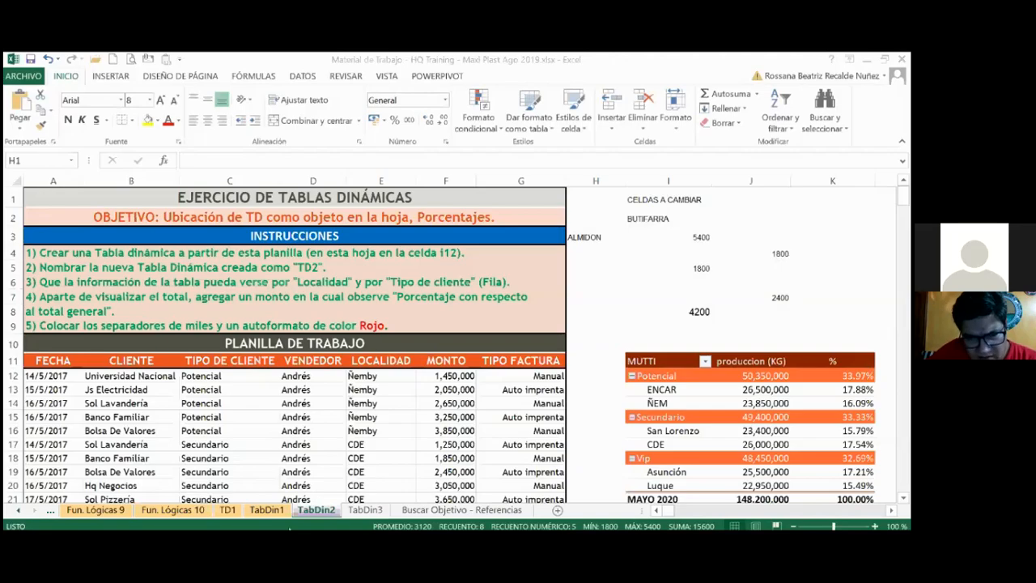
pyautogui.click(312, 513)
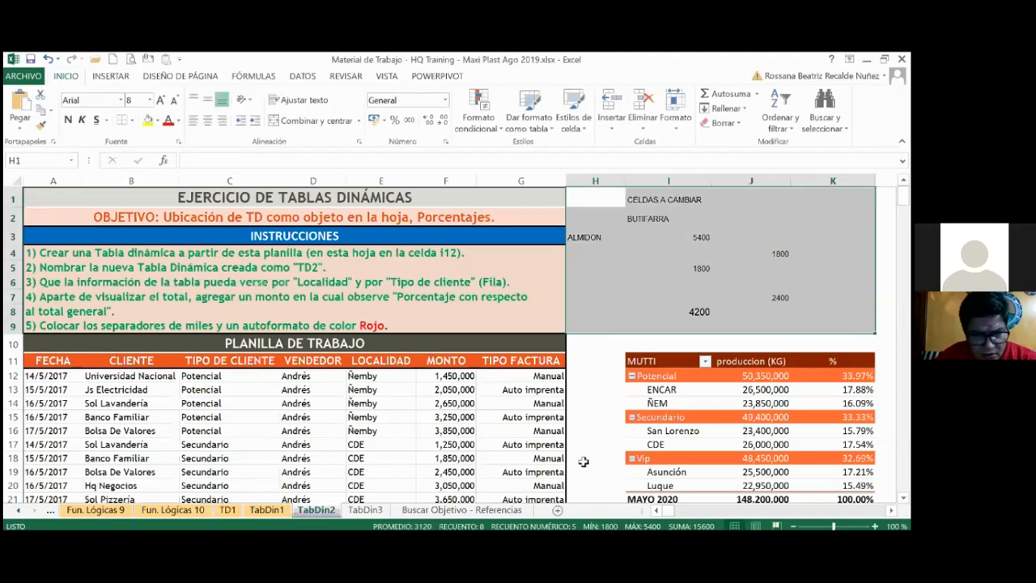
pyautogui.scroll(-1, 605, 447)
pyautogui.scroll(1, 627, 435)
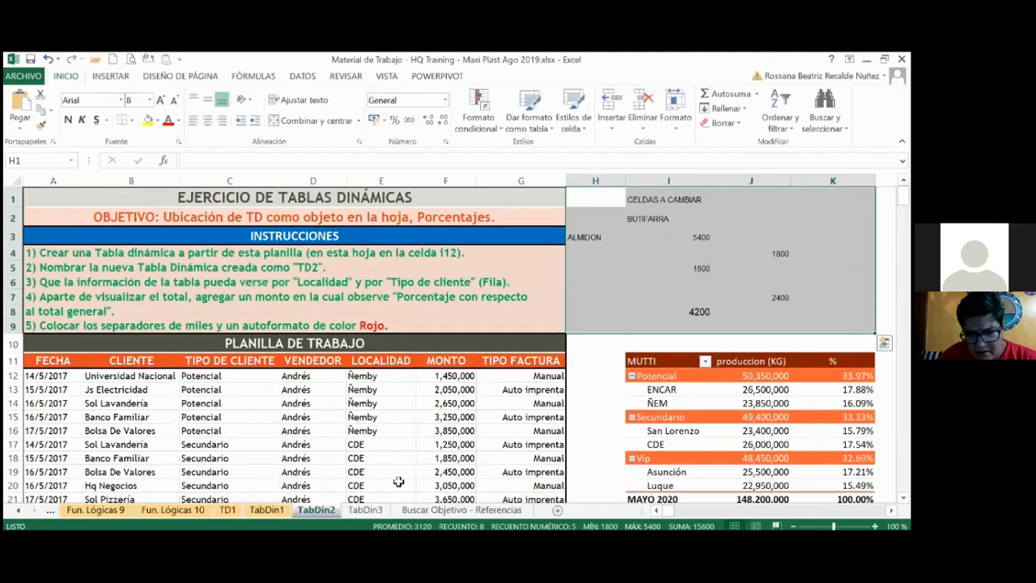
pyautogui.click(281, 514)
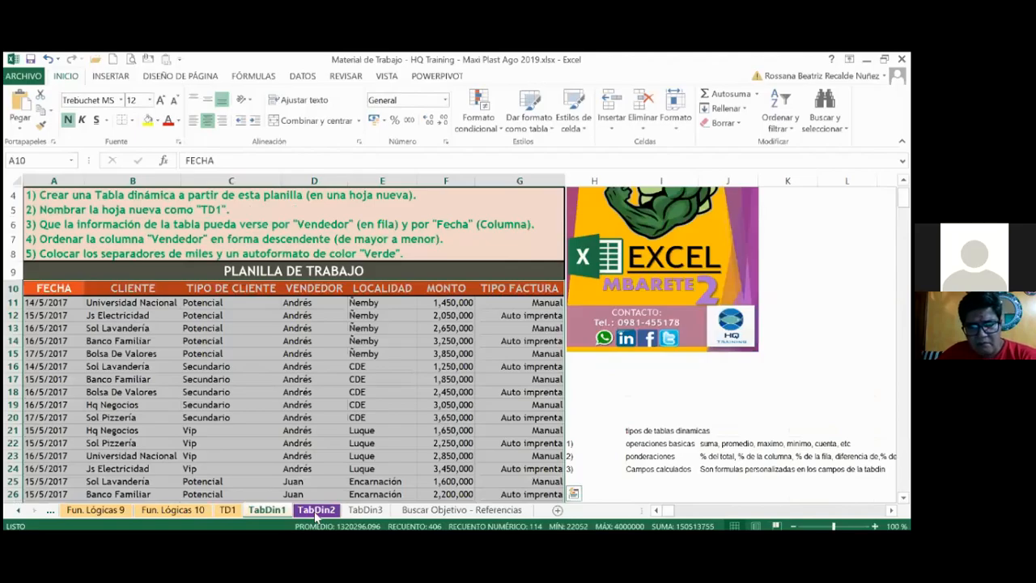
pyautogui.click(316, 511)
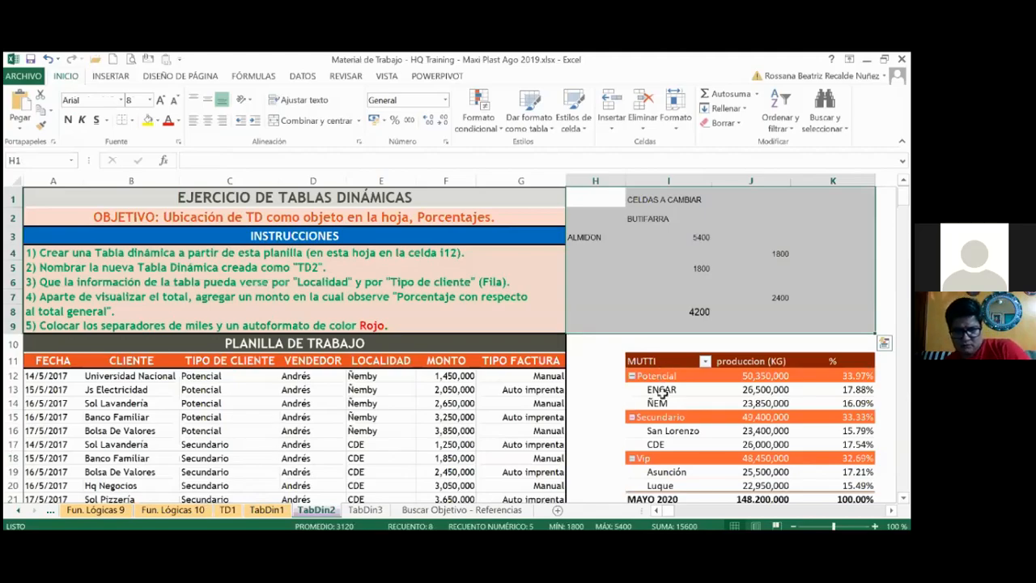
pyautogui.scroll(-1, 662, 394)
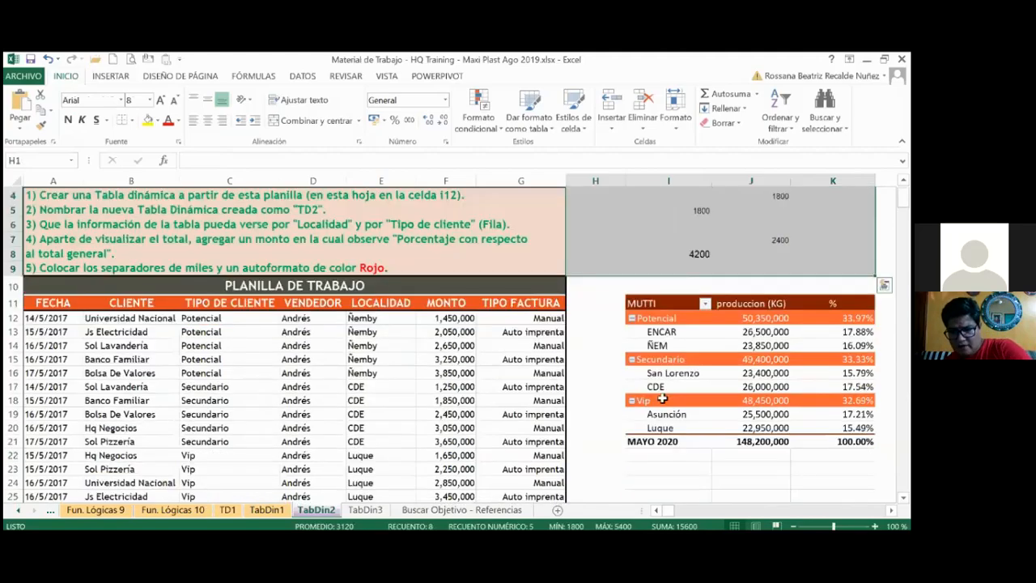
pyautogui.click(706, 304)
pyautogui.press('Escape')
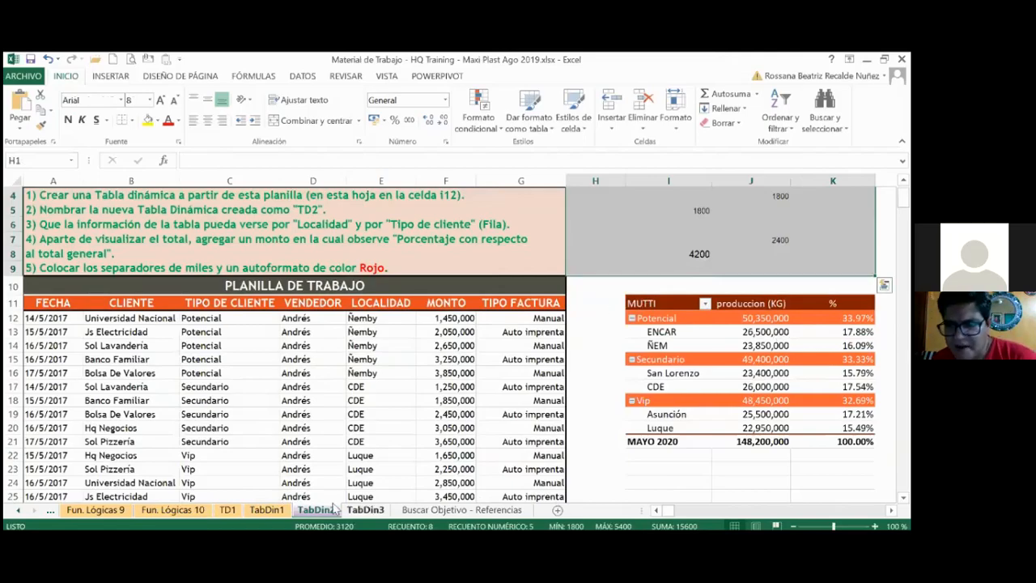
# Look back through the exercise sheets from TabDin3 via the Fun. Lógicas sheets to BUSCARH 2
pyautogui.click(359, 512)
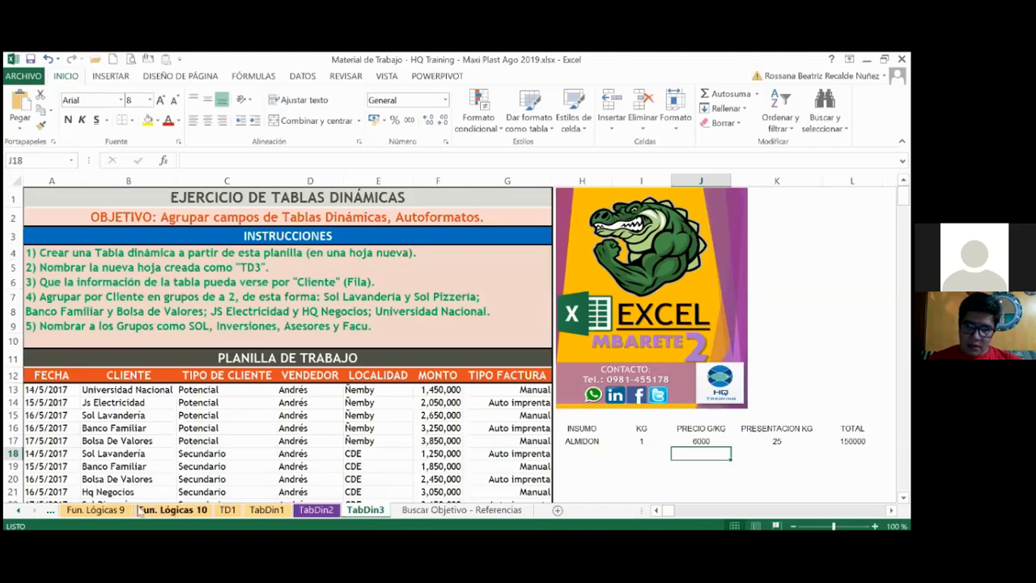
pyautogui.click(127, 511)
pyautogui.click(106, 509)
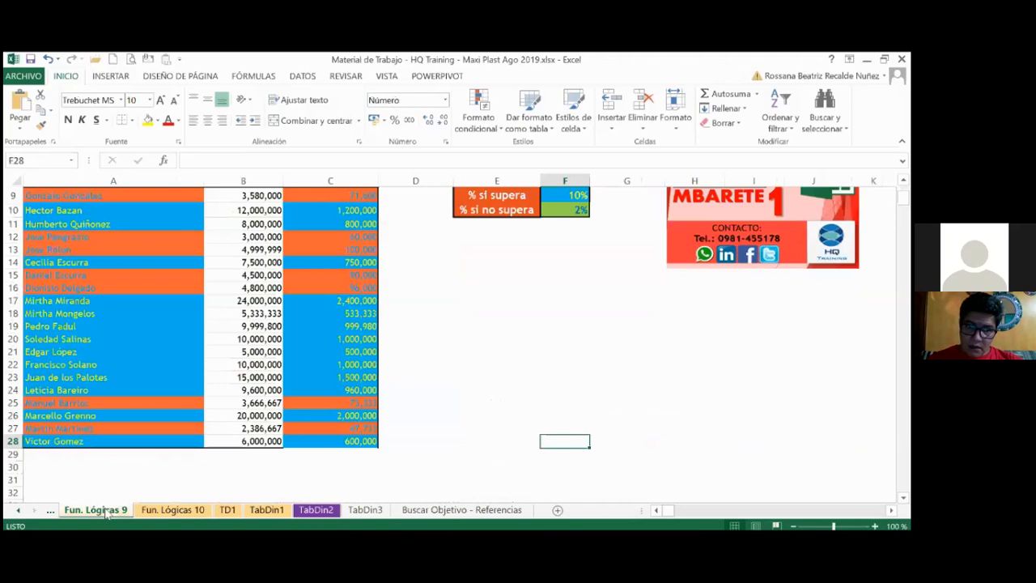
pyautogui.click(52, 510)
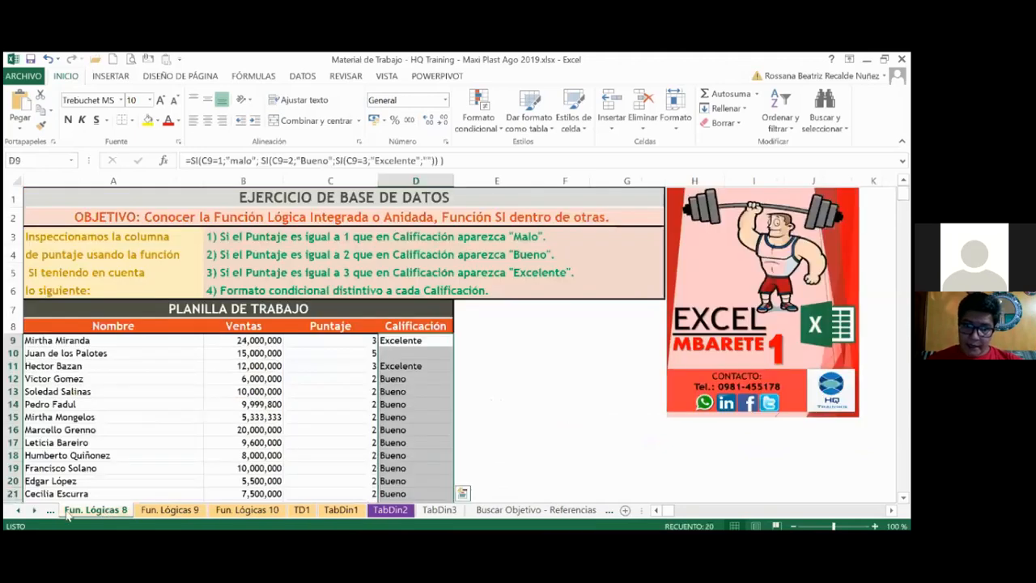
pyautogui.click(51, 510)
pyautogui.click(51, 510)
pyautogui.click(51, 511)
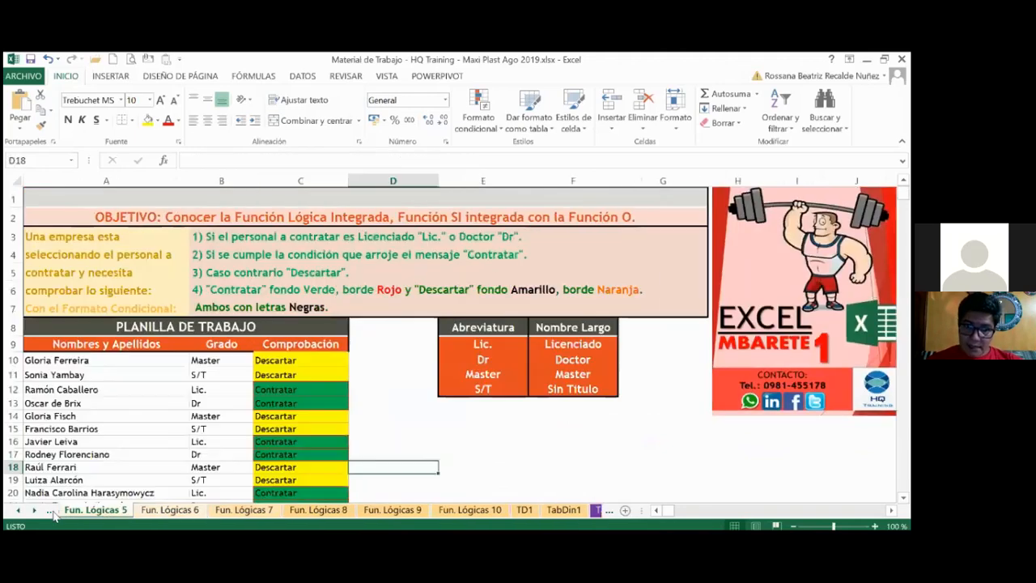
pyautogui.click(51, 511)
pyautogui.click(51, 511)
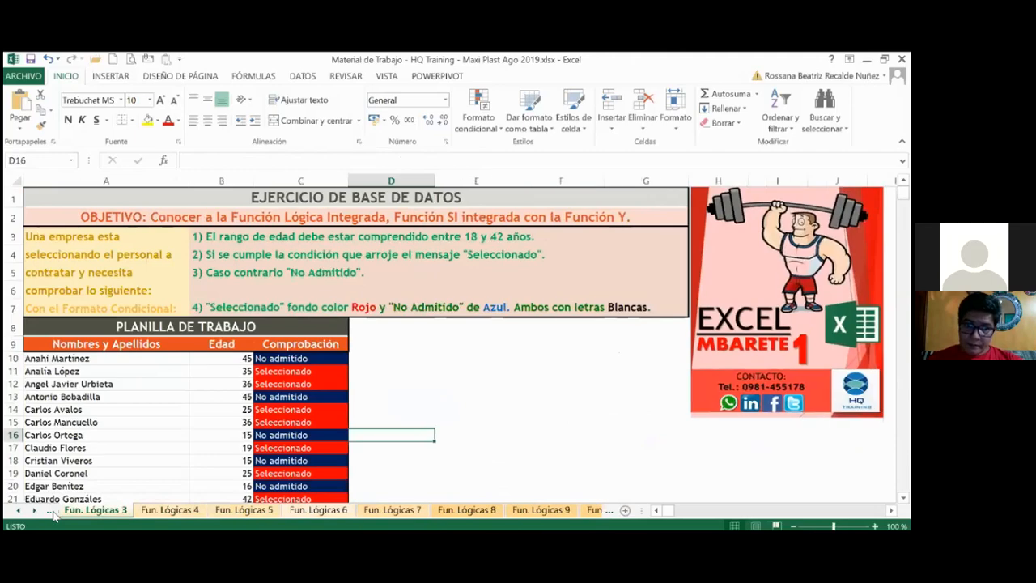
pyautogui.click(51, 510)
pyautogui.click(51, 511)
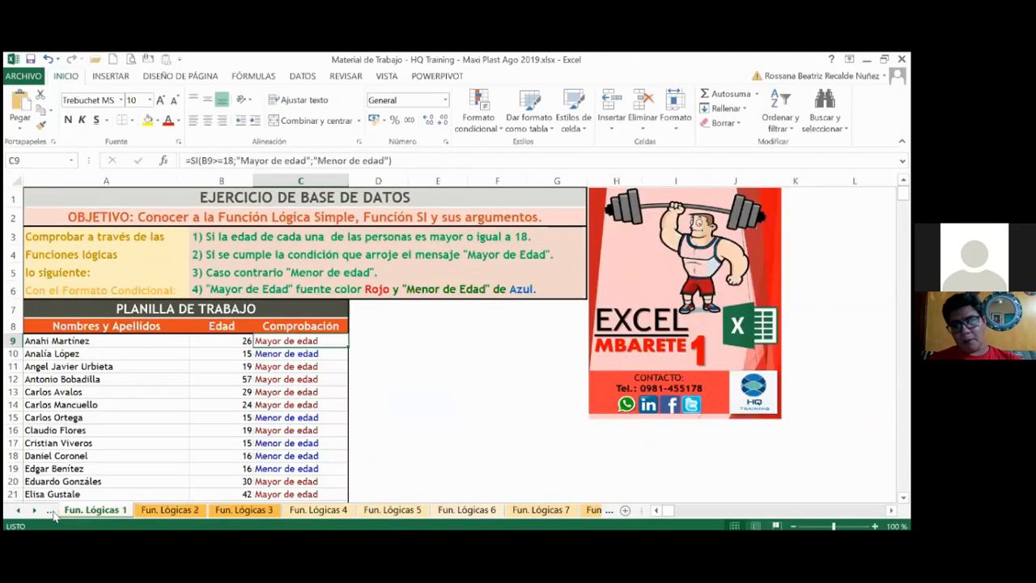
pyautogui.click(51, 511)
pyautogui.click(51, 510)
pyautogui.click(51, 510)
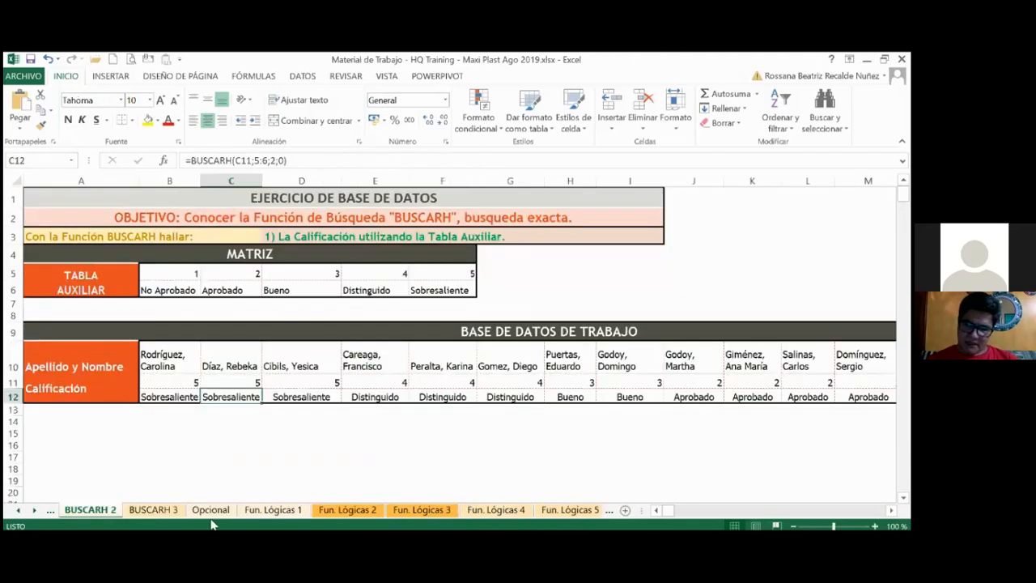
# Look forward through the Fun. Lógicas, TD1 and TabDin2 sheets and return to the TabDin3 exercise
pyautogui.click(603, 511)
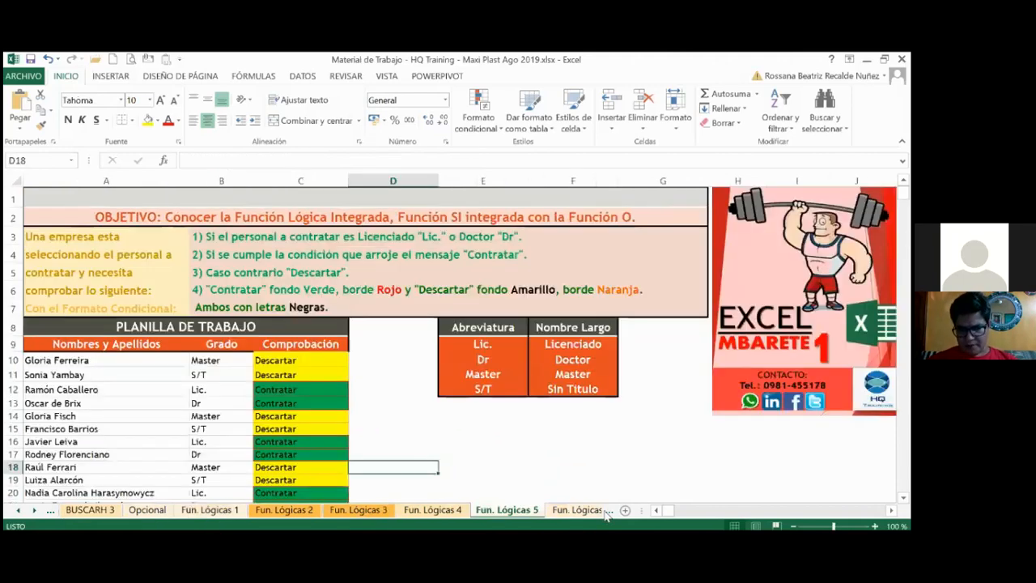
pyautogui.click(606, 511)
pyautogui.click(605, 512)
pyautogui.click(606, 511)
pyautogui.click(605, 511)
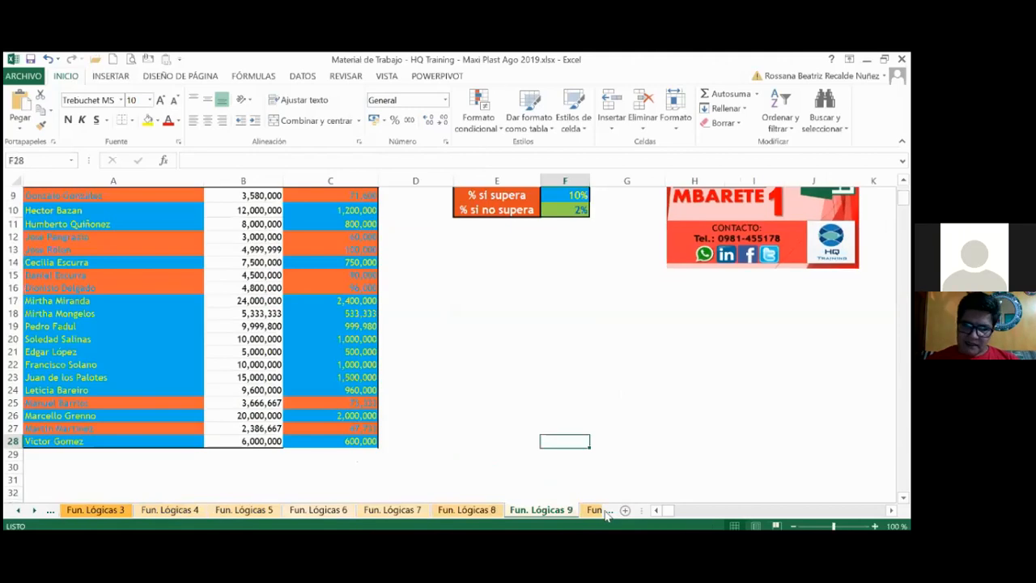
pyautogui.click(605, 511)
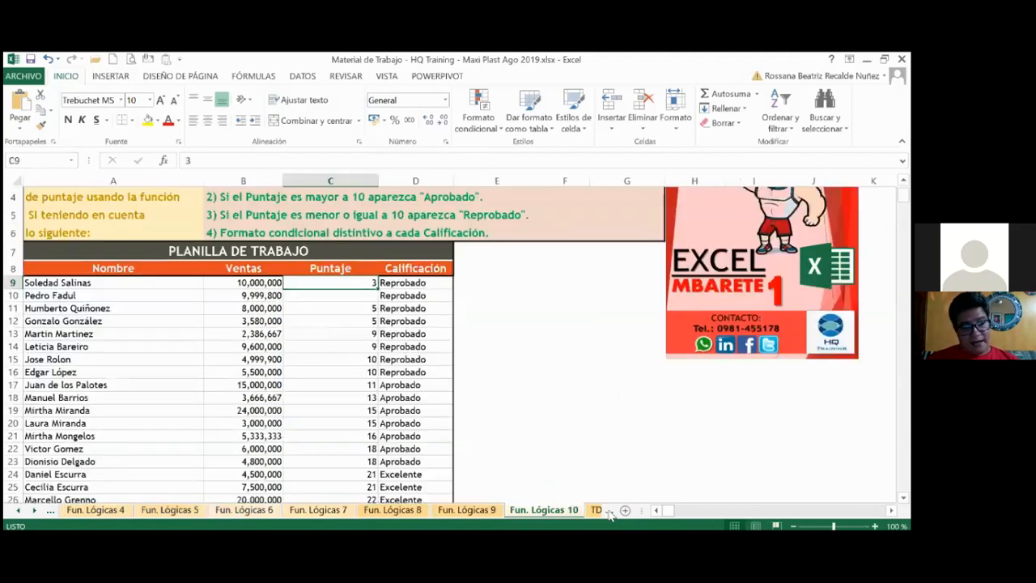
pyautogui.click(605, 511)
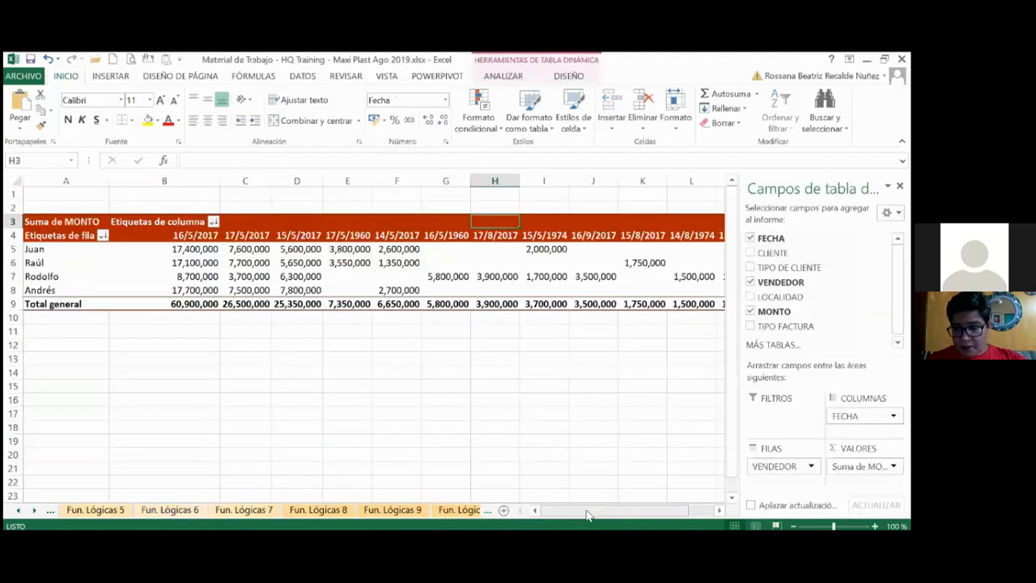
pyautogui.click(488, 510)
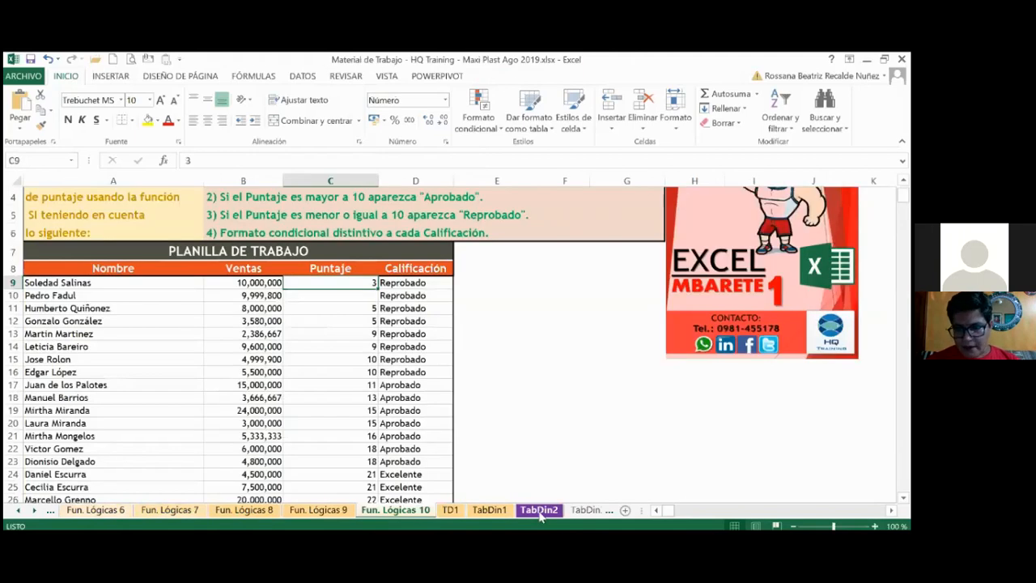
pyautogui.click(538, 511)
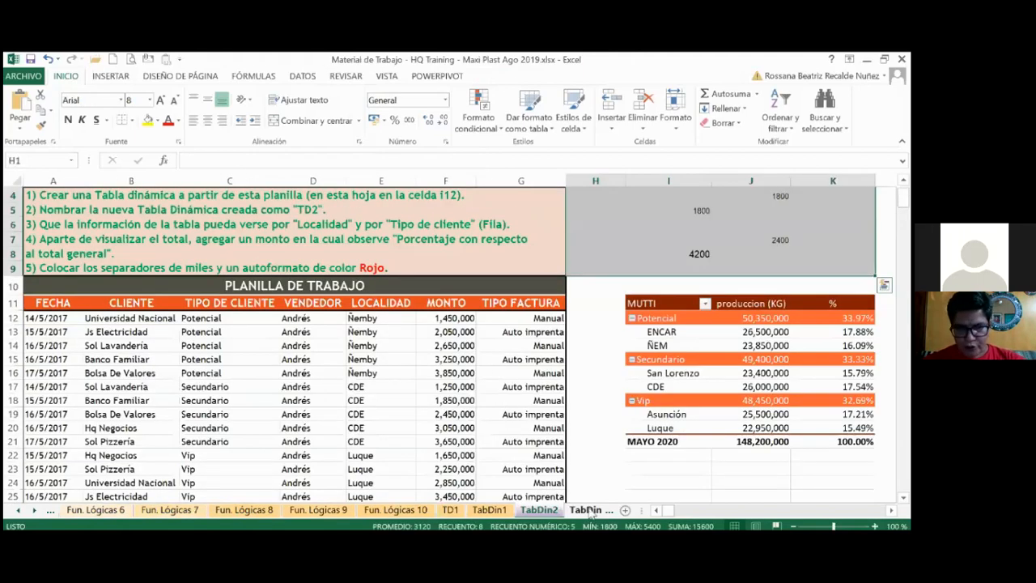
pyautogui.click(589, 511)
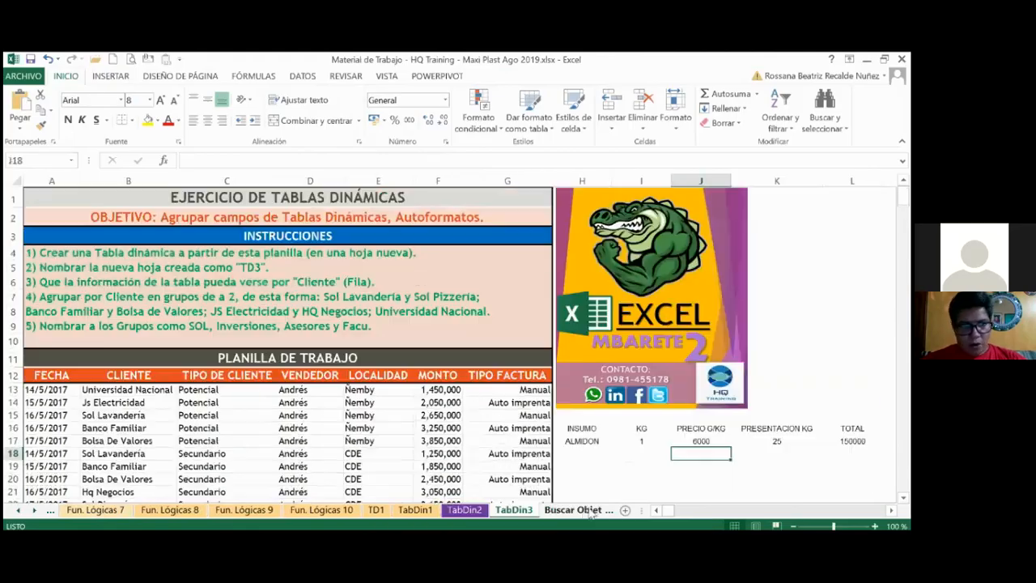
# Clear the ALMIDON price table from range H15:L19 on the TabDin3 sheet
pyautogui.moveTo(574, 415); pyautogui.dragTo(850, 466)
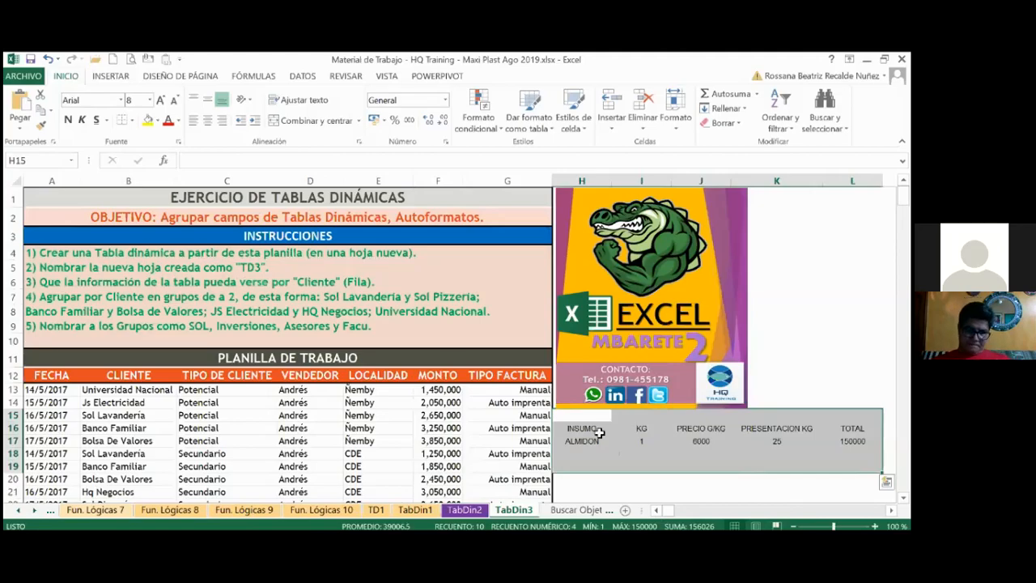
pyautogui.press('Delete')
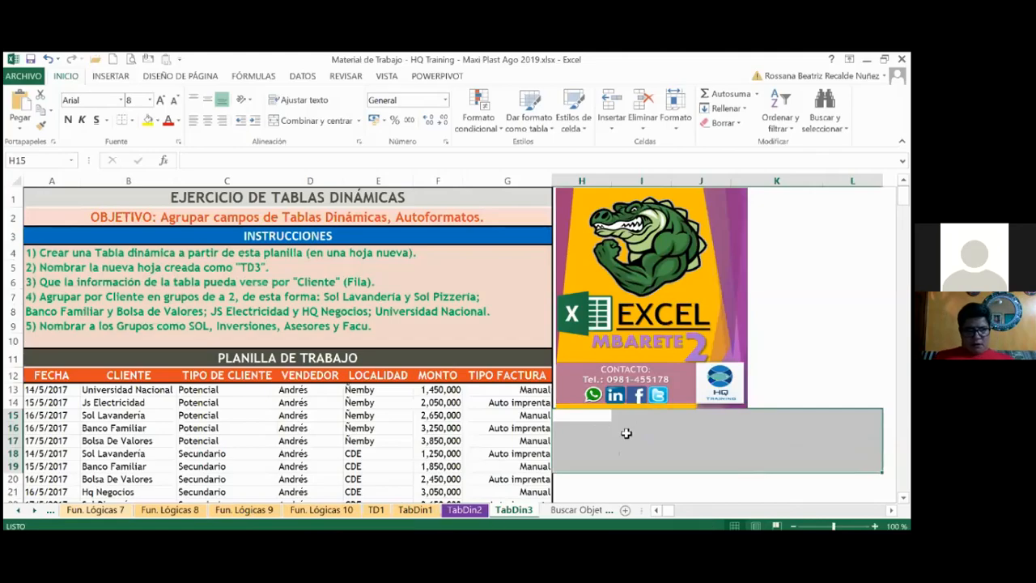
pyautogui.click(669, 480)
pyautogui.click(683, 440)
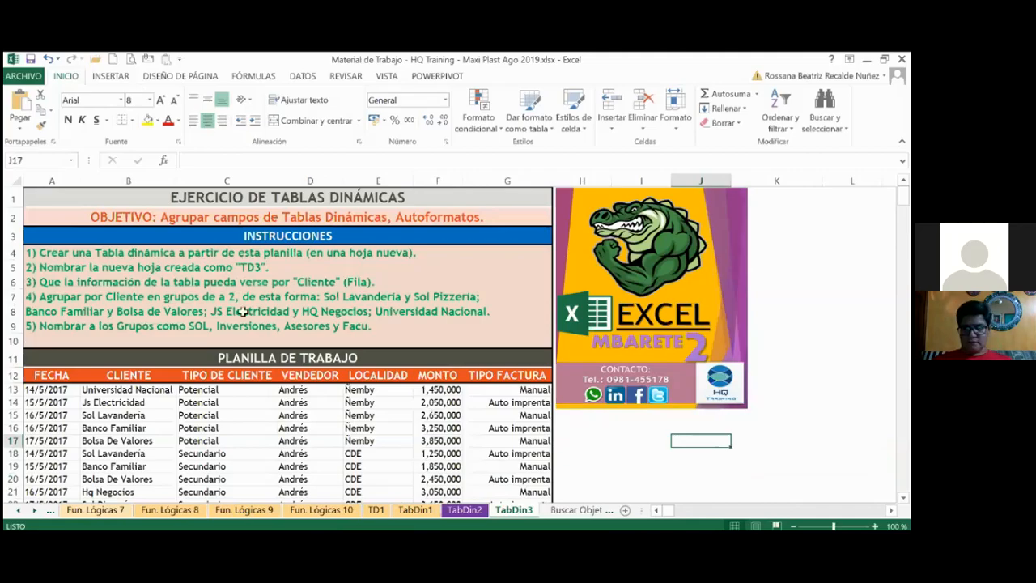
pyautogui.click(37, 390)
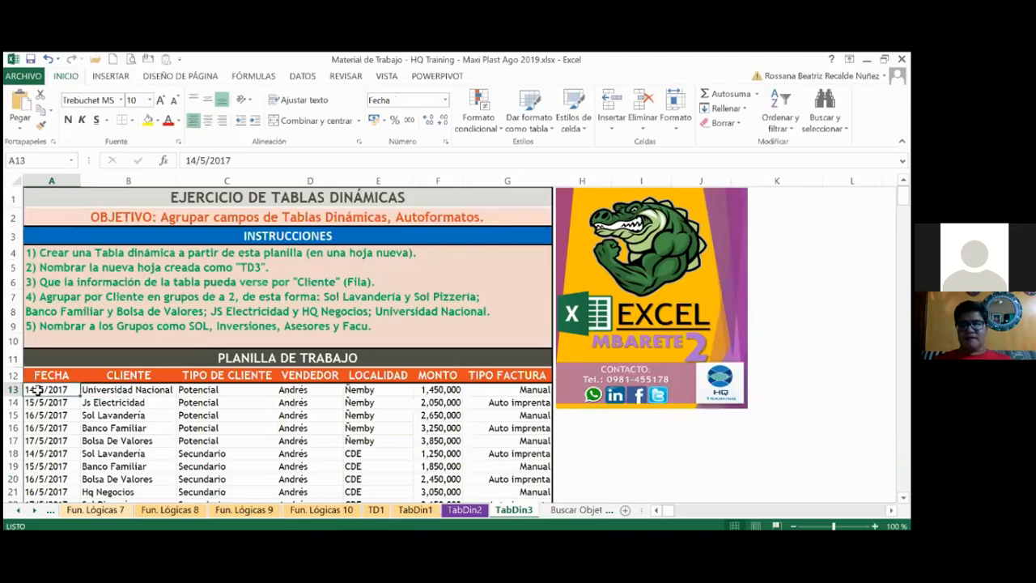
pyautogui.hotkey('ctrl', 'shift', 'Right')
pyautogui.hotkey('ctrl', 'shift', 'Down')
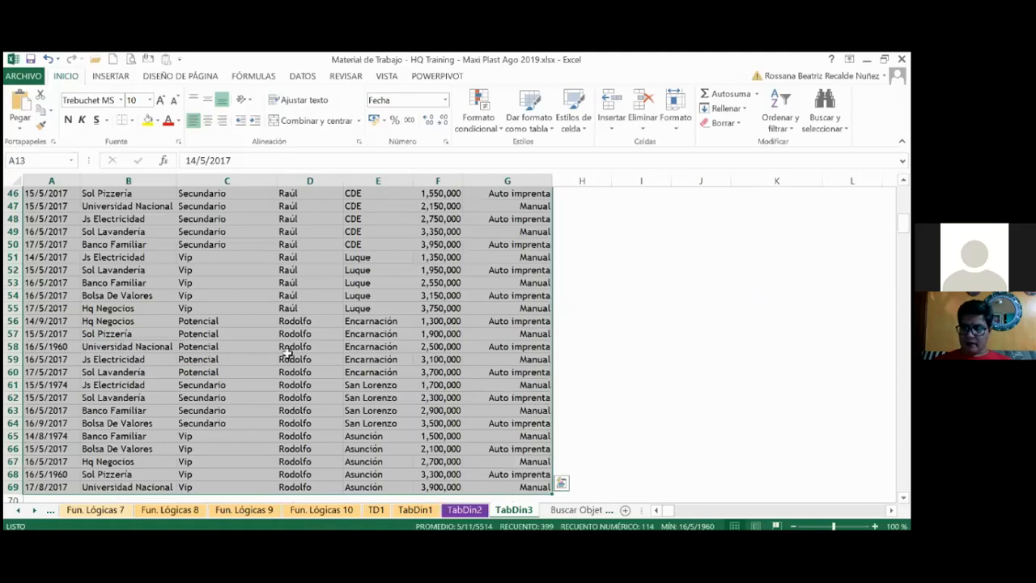
pyautogui.scroll(15, 288, 352)
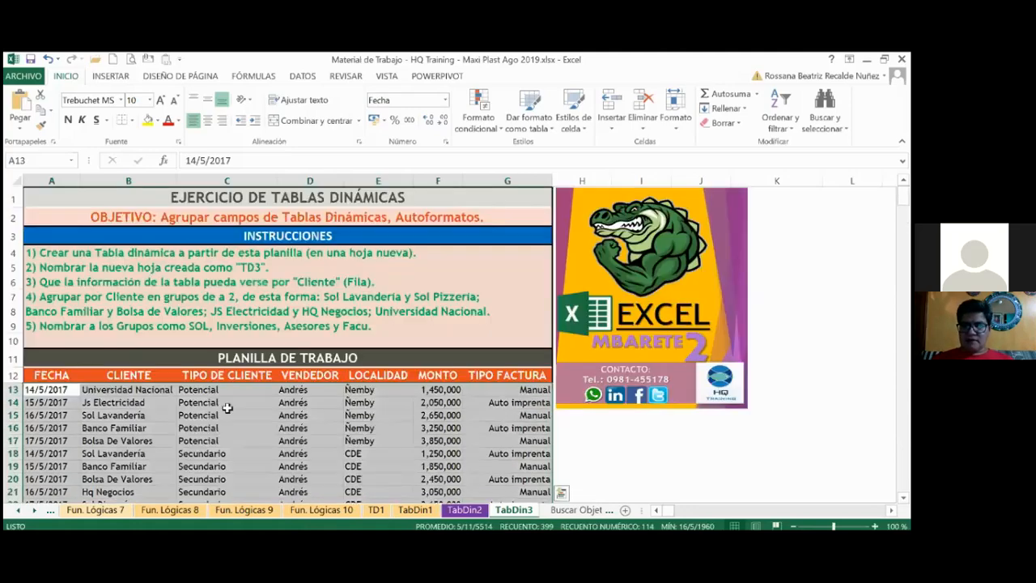
pyautogui.click(227, 408)
# Insert a pivot table on a new worksheet from the TabDin3 data range A12:G69, including its header row
pyautogui.click(42, 370)
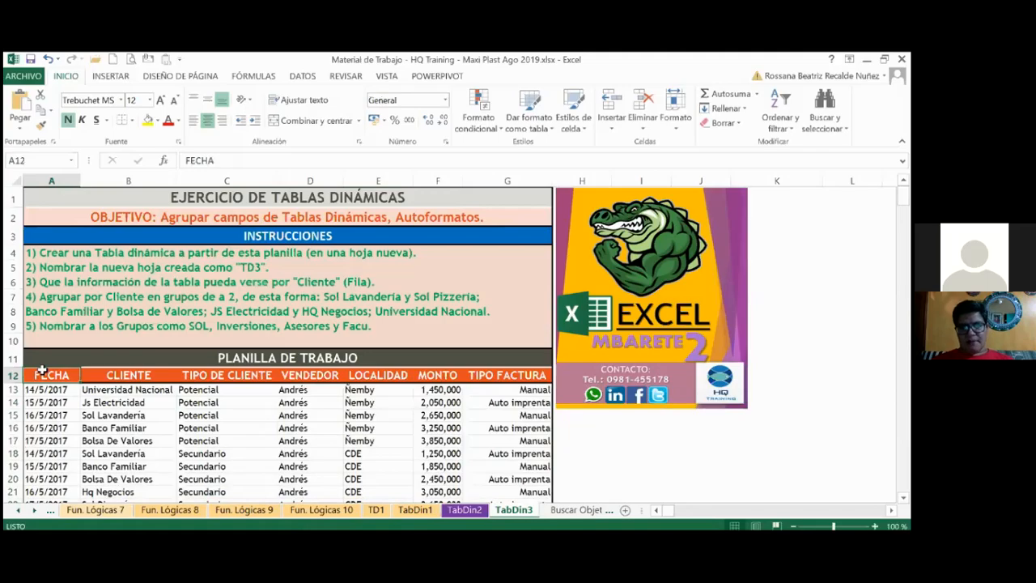
pyautogui.hotkey('ctrl', 'shift', 'Right')
pyautogui.hotkey('ctrl', 'shift', 'Down')
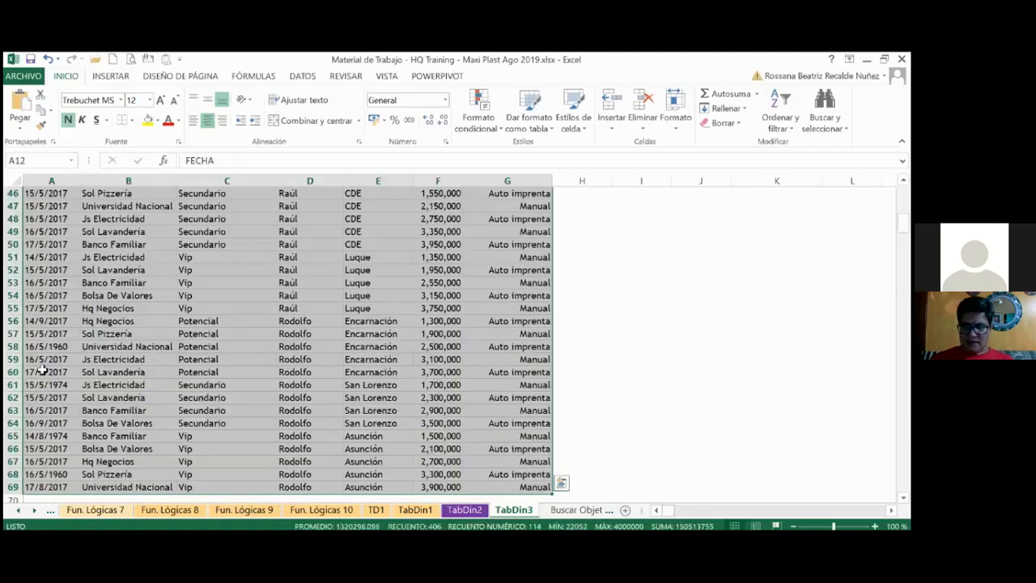
pyautogui.scroll(15, 152, 345)
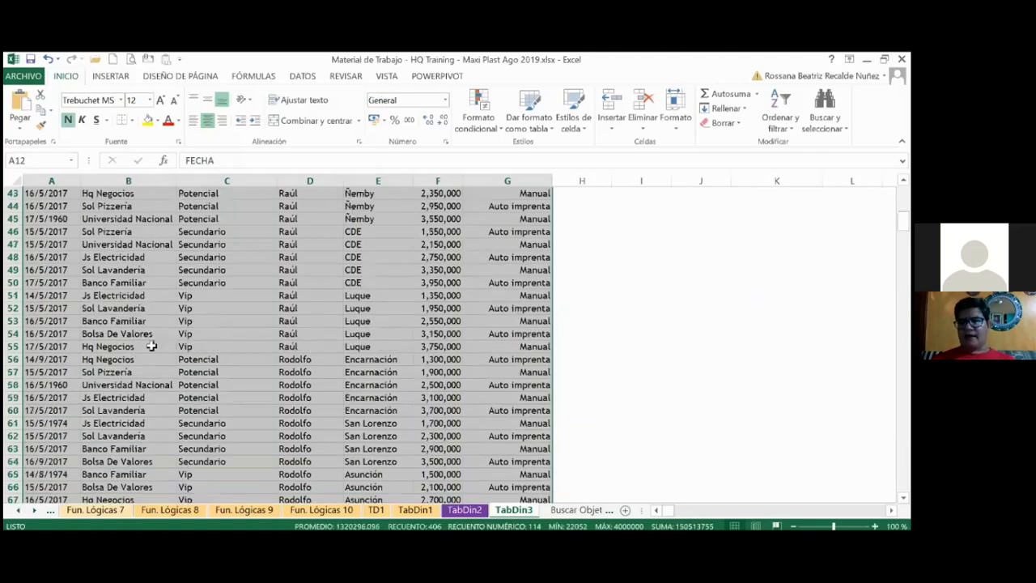
pyautogui.click(102, 78)
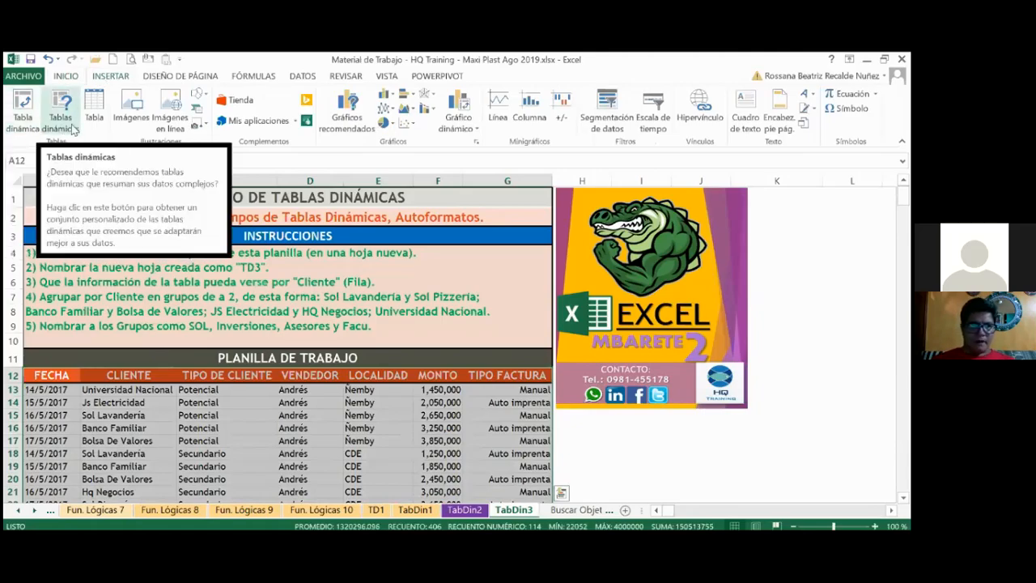
pyautogui.click(21, 122)
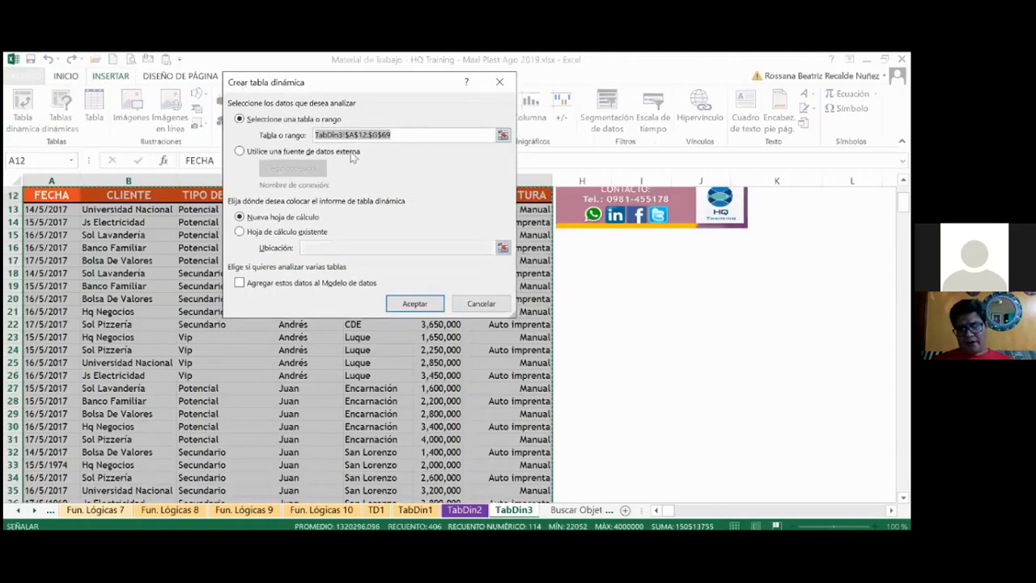
pyautogui.click(266, 226)
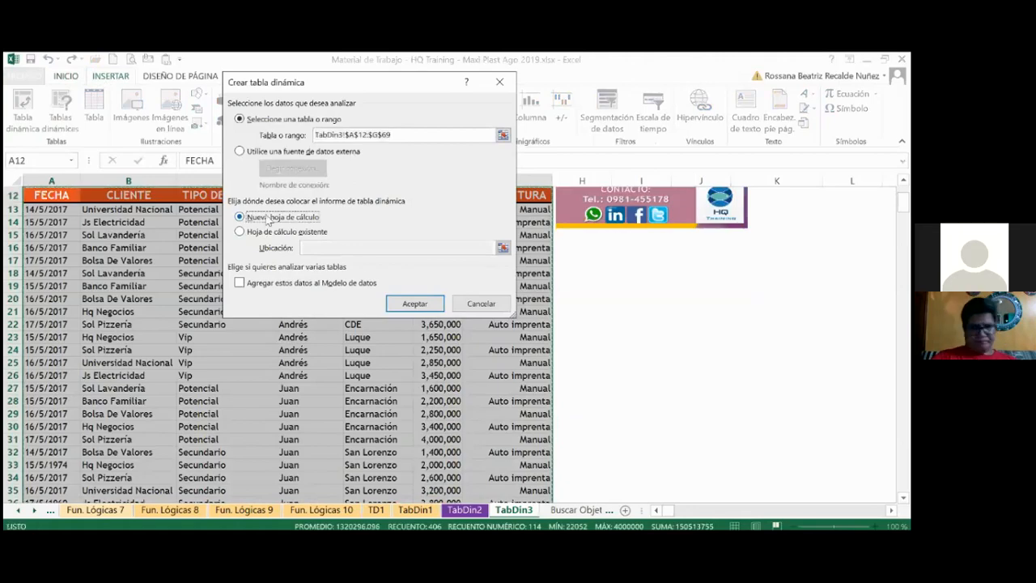
pyautogui.click(414, 304)
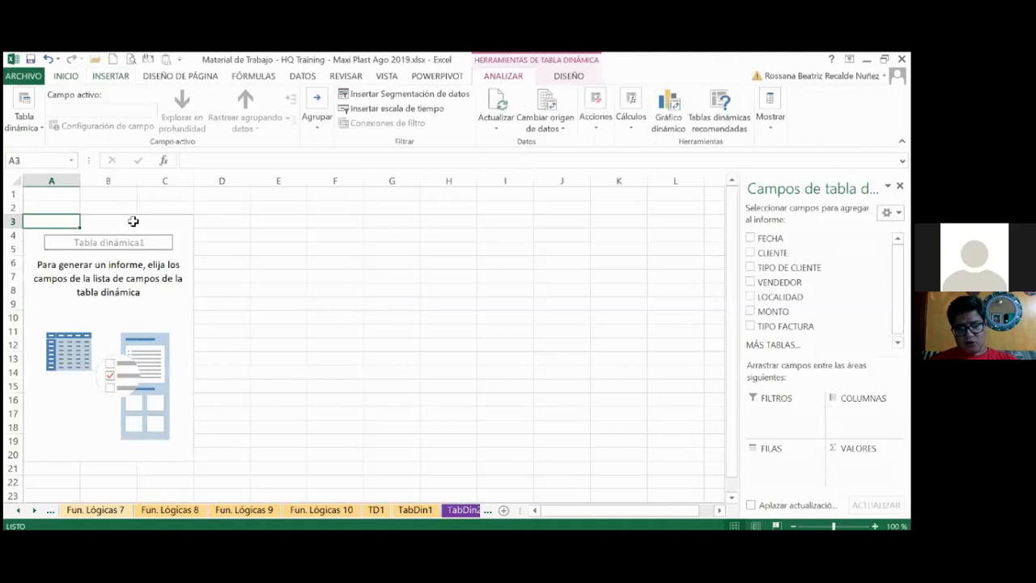
pyautogui.moveTo(151, 221); pyautogui.dragTo(266, 222)
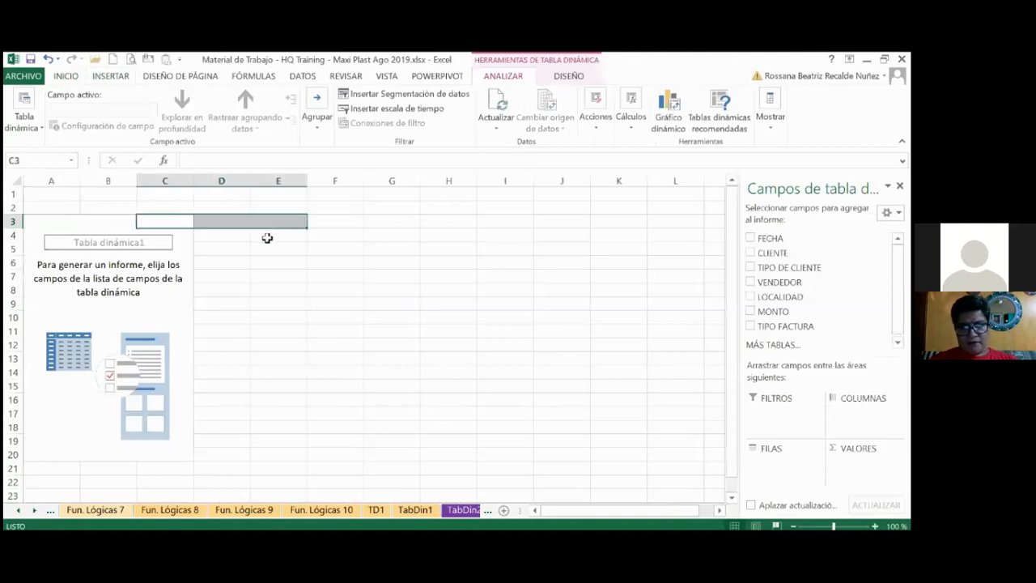
pyautogui.click(267, 260)
pyautogui.click(139, 222)
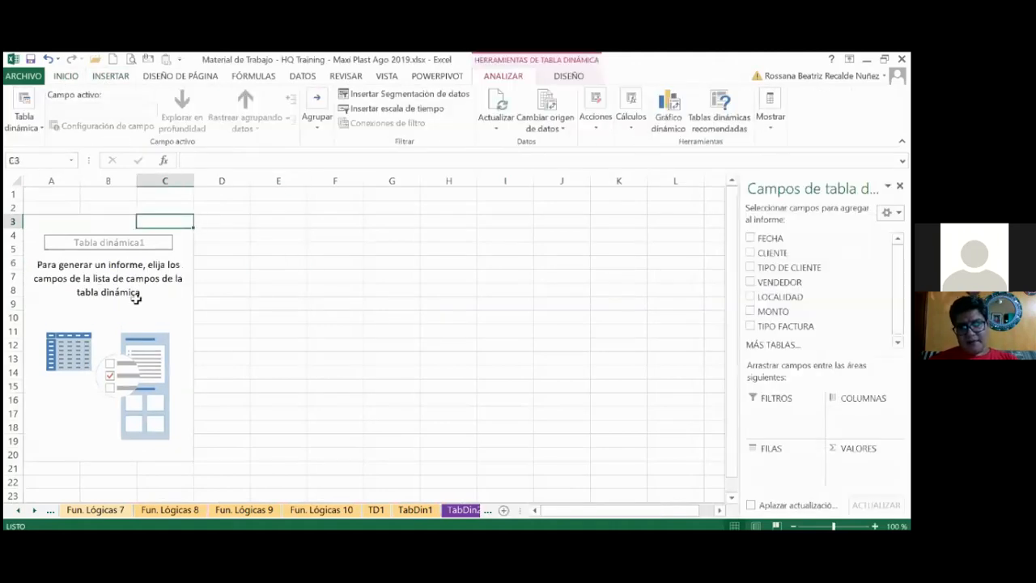
pyautogui.click(61, 224)
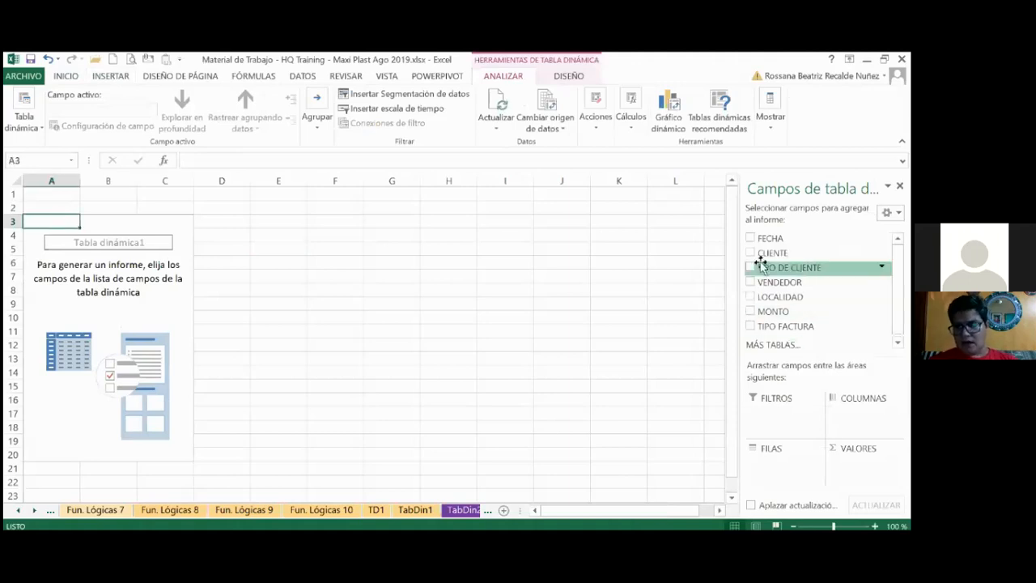
# Review the exercise instructions on TabDin3 and return to the empty pivot table on Hoja1
pyautogui.click(474, 510)
pyautogui.click(475, 511)
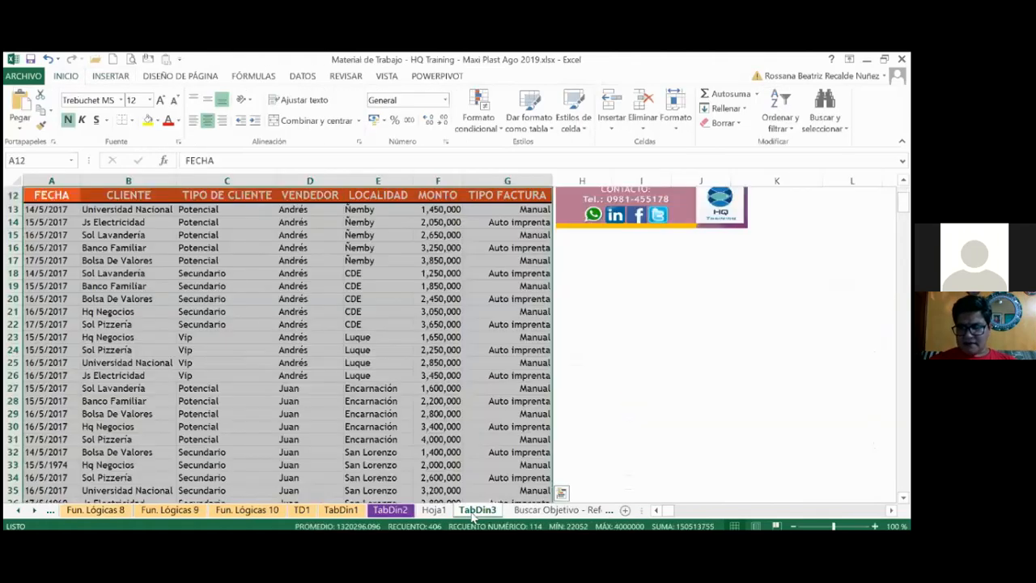
pyautogui.scroll(4, 437, 293)
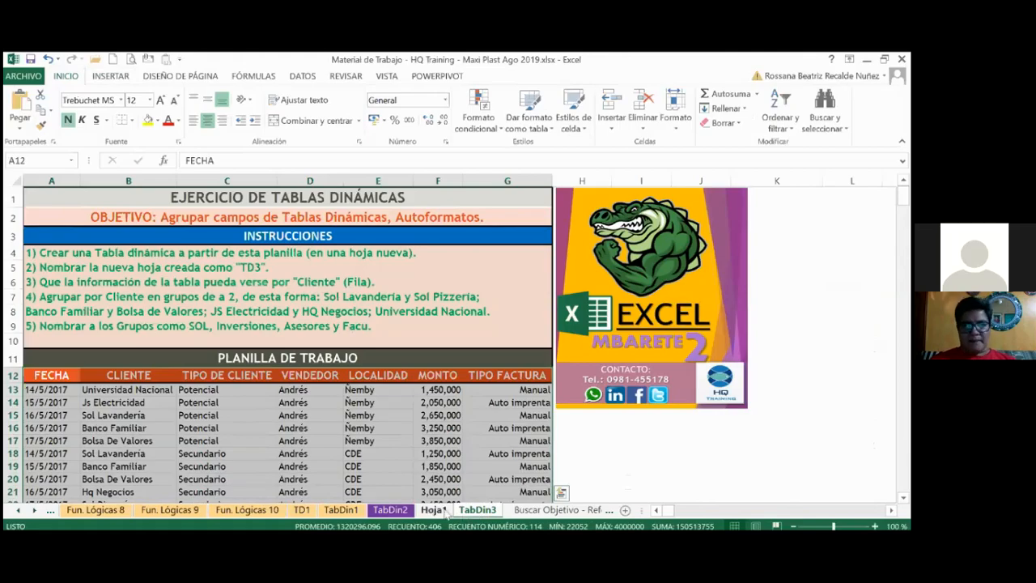
pyautogui.click(442, 513)
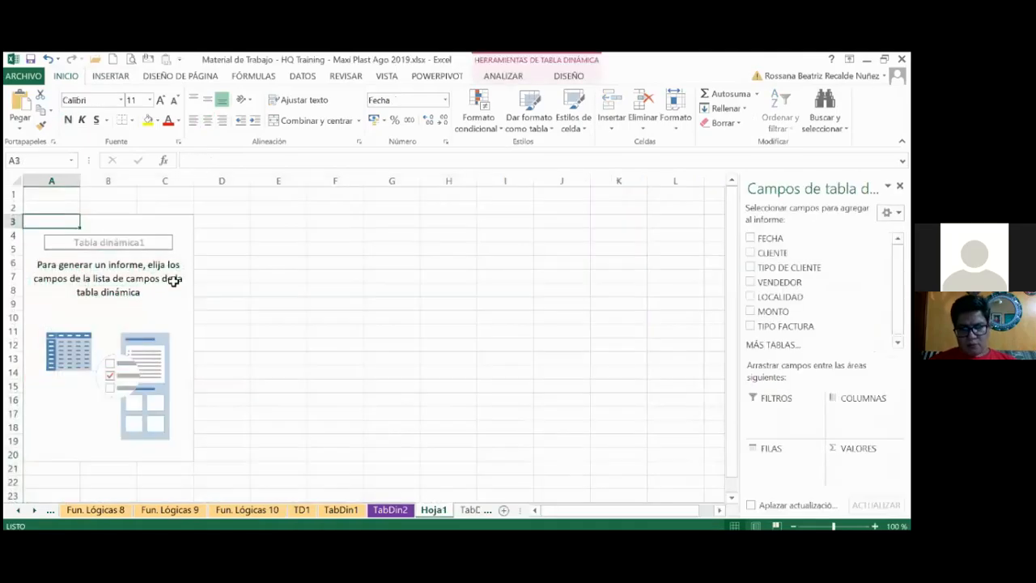
pyautogui.click(115, 240)
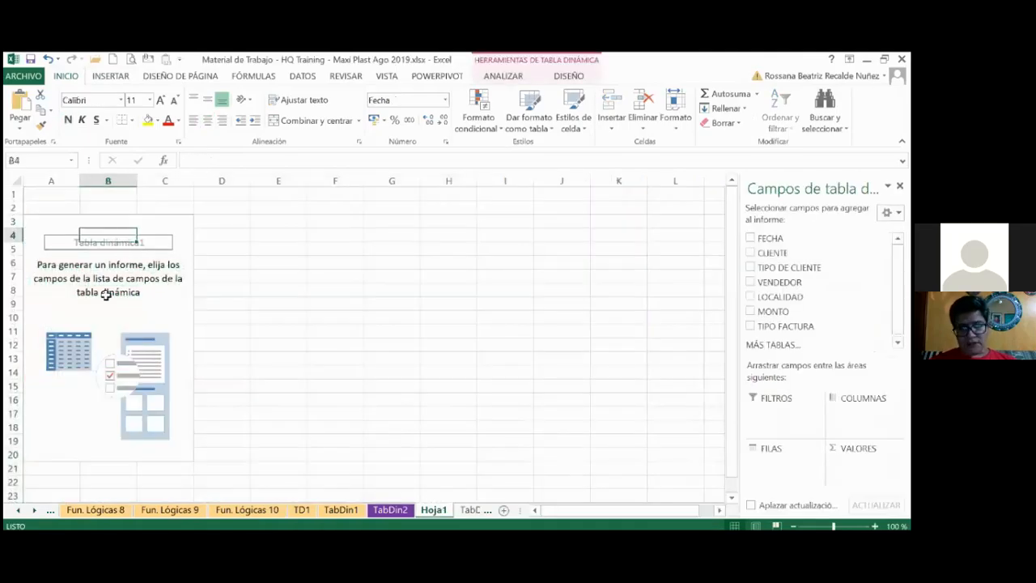
pyautogui.click(76, 245)
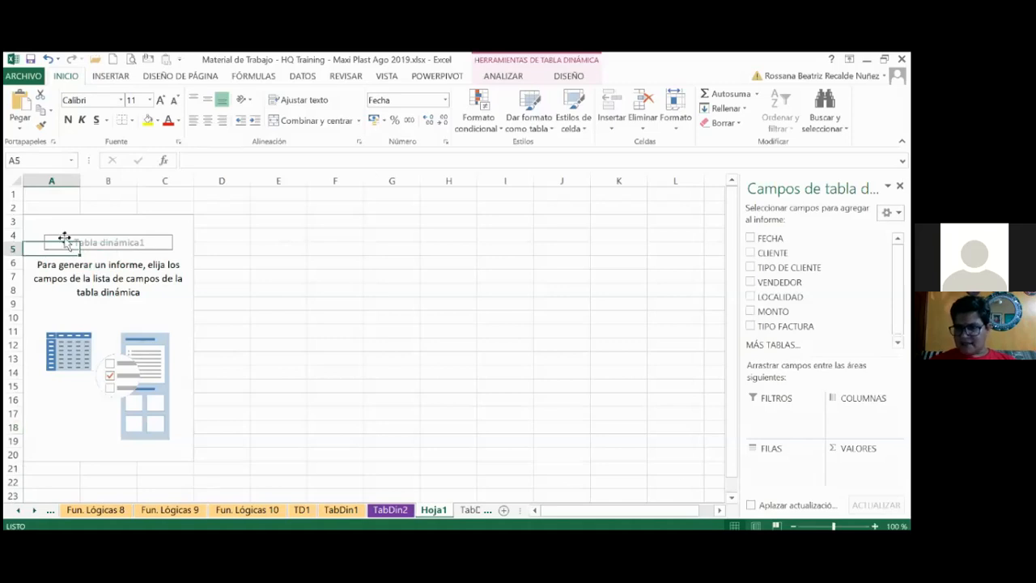
# Rename the new pivot table sheet Hoja1 as TD3
pyautogui.rightClick(435, 512)
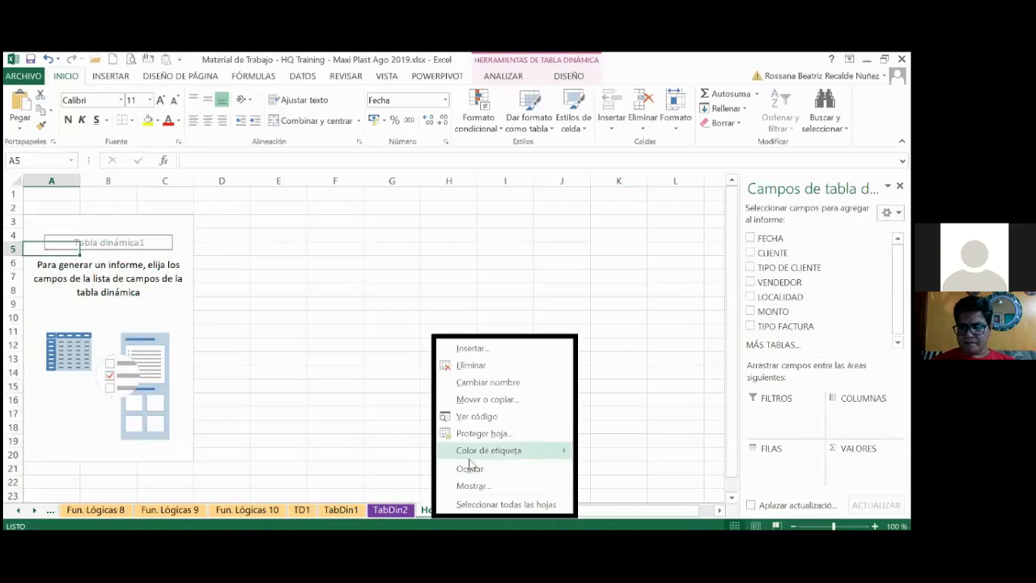
pyautogui.click(485, 382)
pyautogui.write('td3')
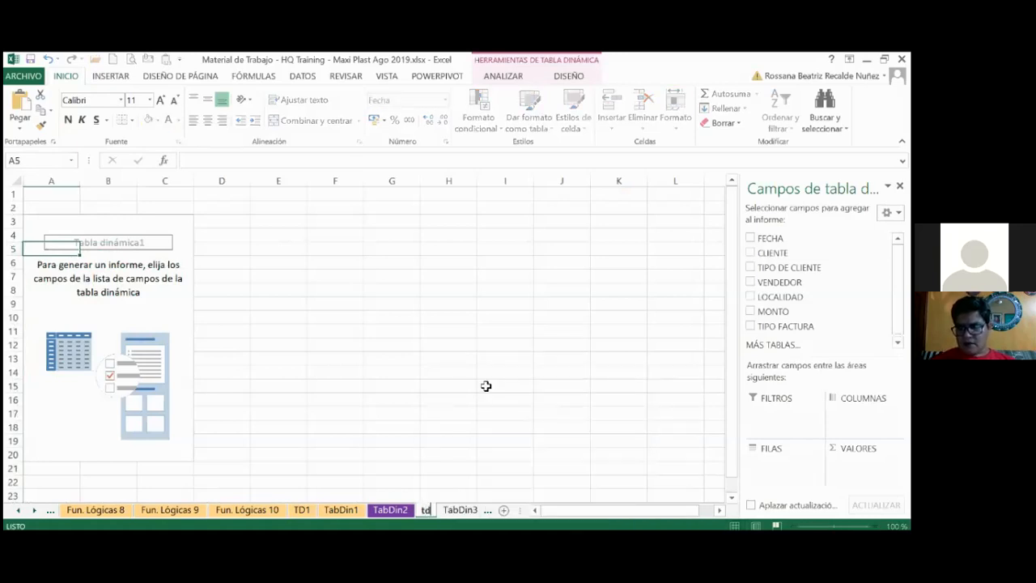
pyautogui.press('BackSpace')
pyautogui.press('BackSpace')
pyautogui.press('BackSpace')
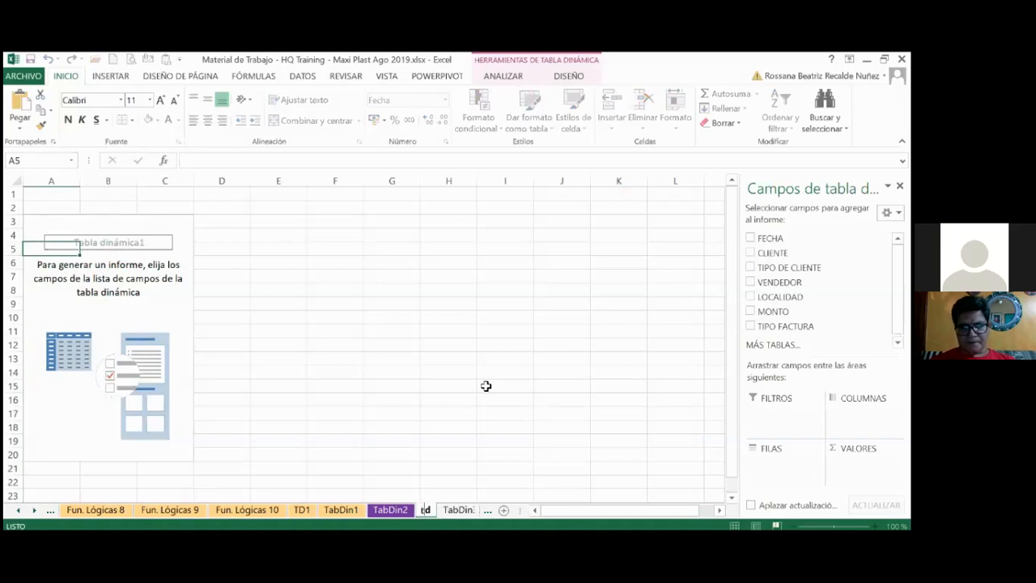
pyautogui.write('TD3')
pyautogui.press('Return')
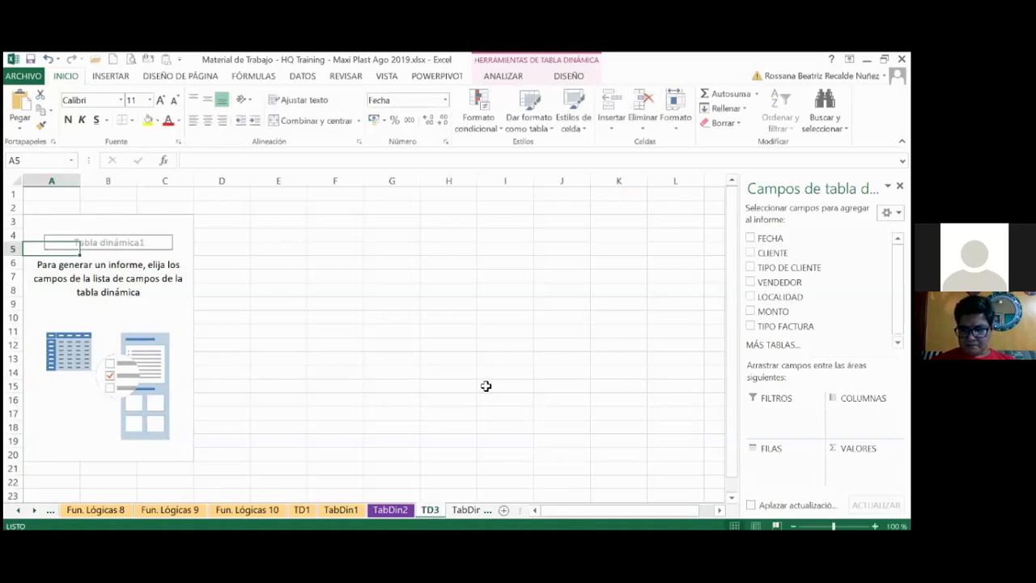
# Consult the exercise instructions on the TabDin3 sheet and add the CLIENTE field as rows of the TD3 pivot table
pyautogui.click(463, 511)
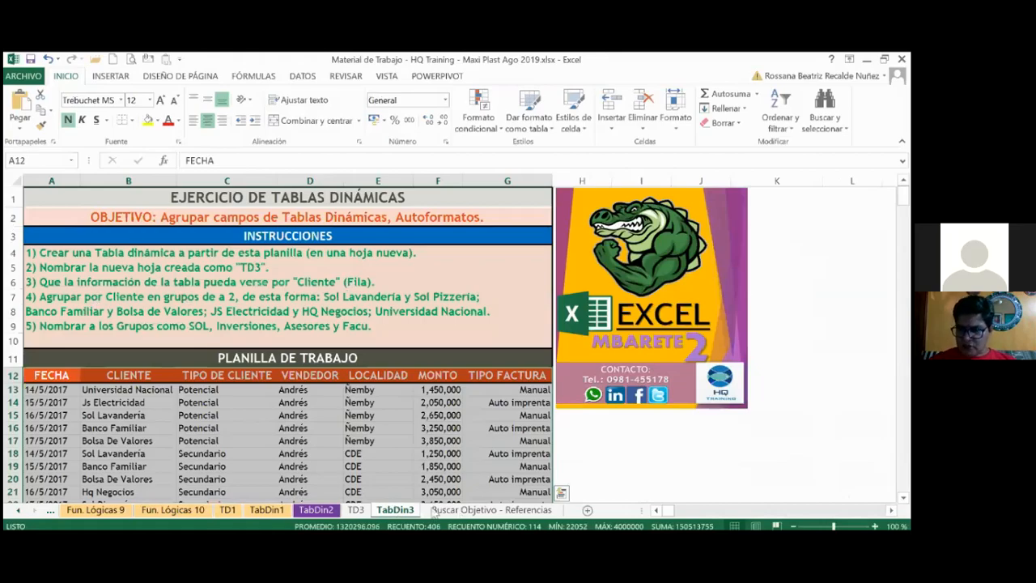
pyautogui.click(356, 509)
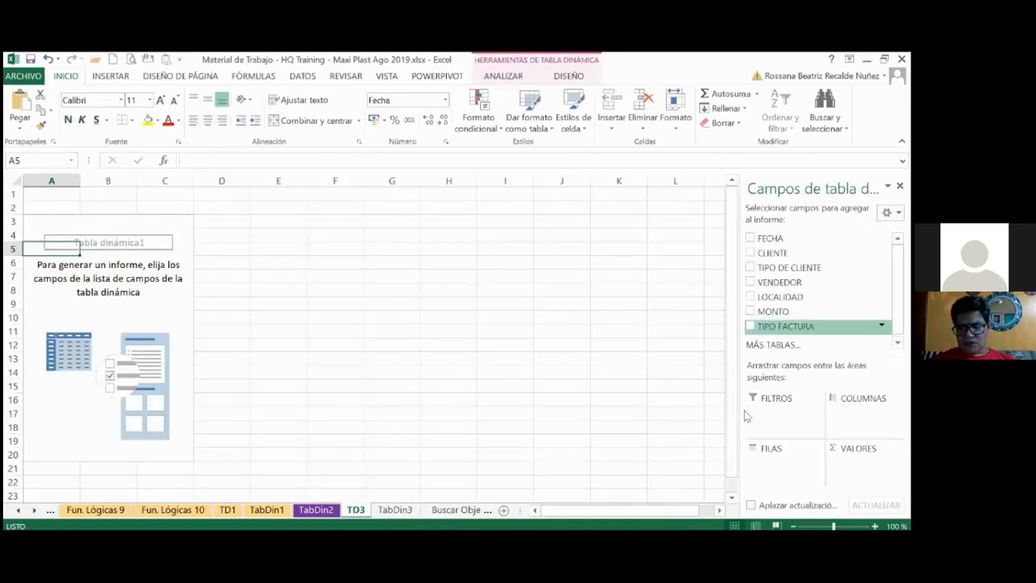
pyautogui.click(750, 253)
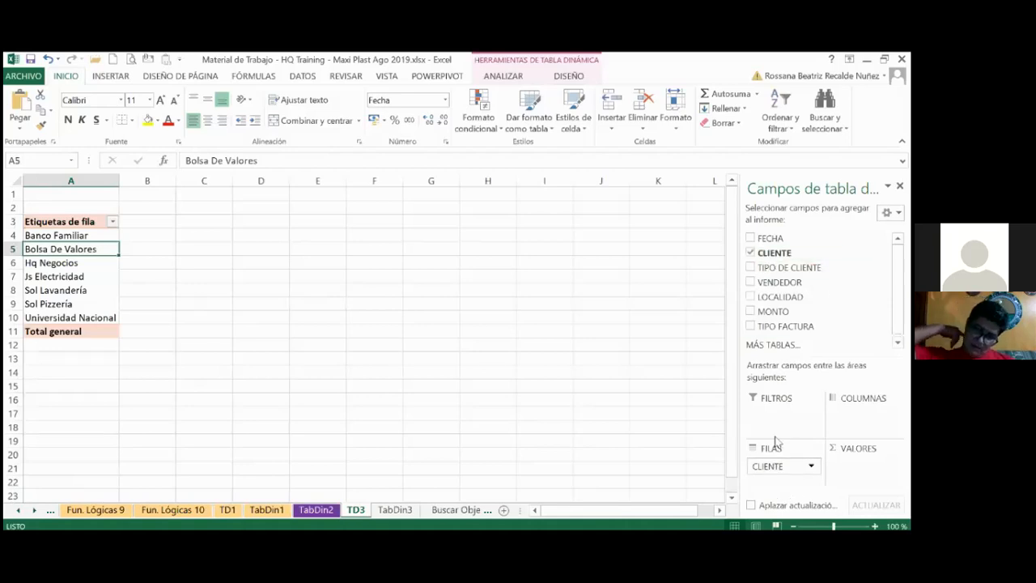
# Review the TabDin3 instructions and data, add MONTO to the TD3 pivot table's values, and widen column B
pyautogui.click(396, 510)
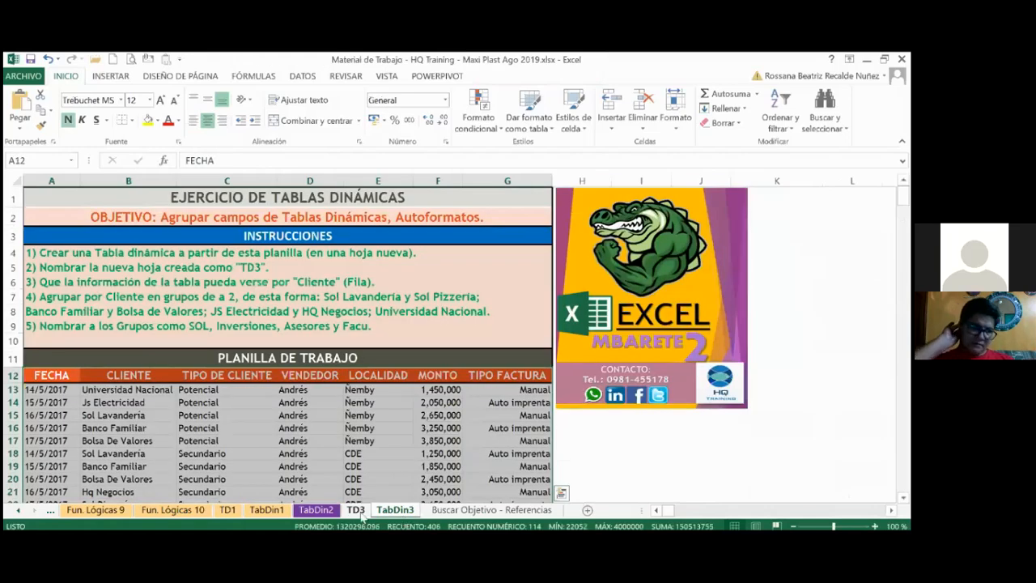
pyautogui.click(356, 510)
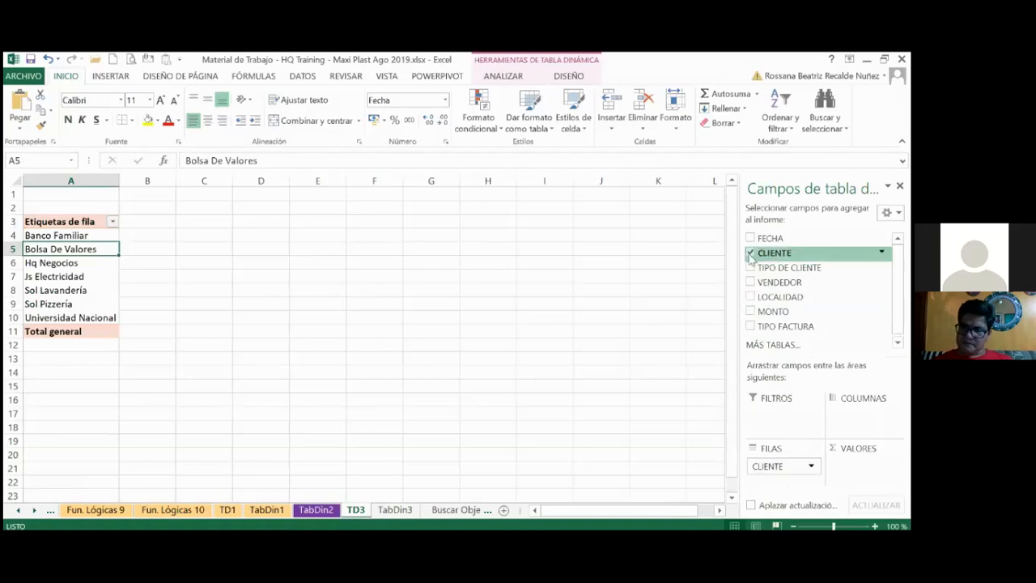
pyautogui.click(407, 512)
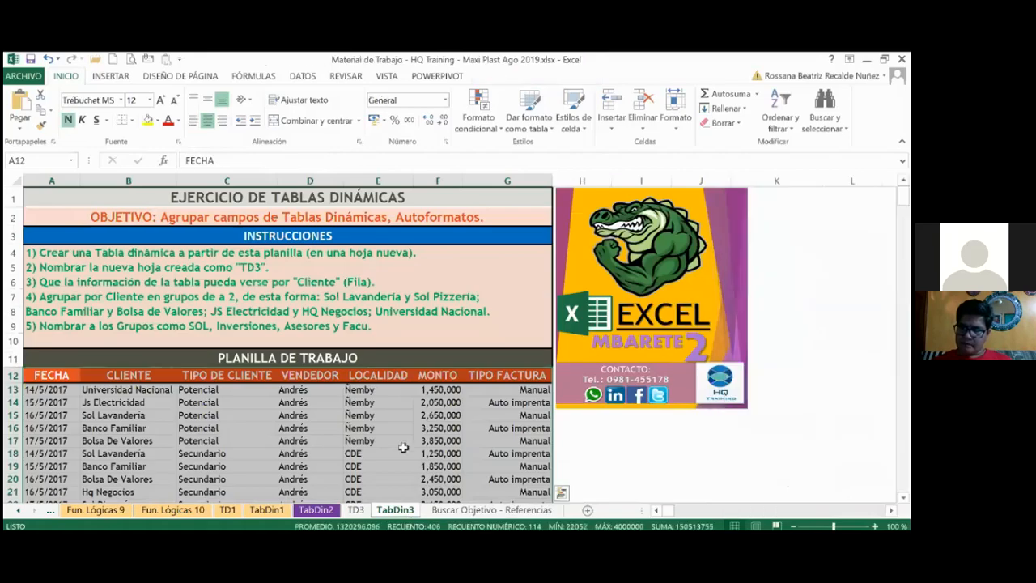
pyautogui.scroll(-2, 403, 448)
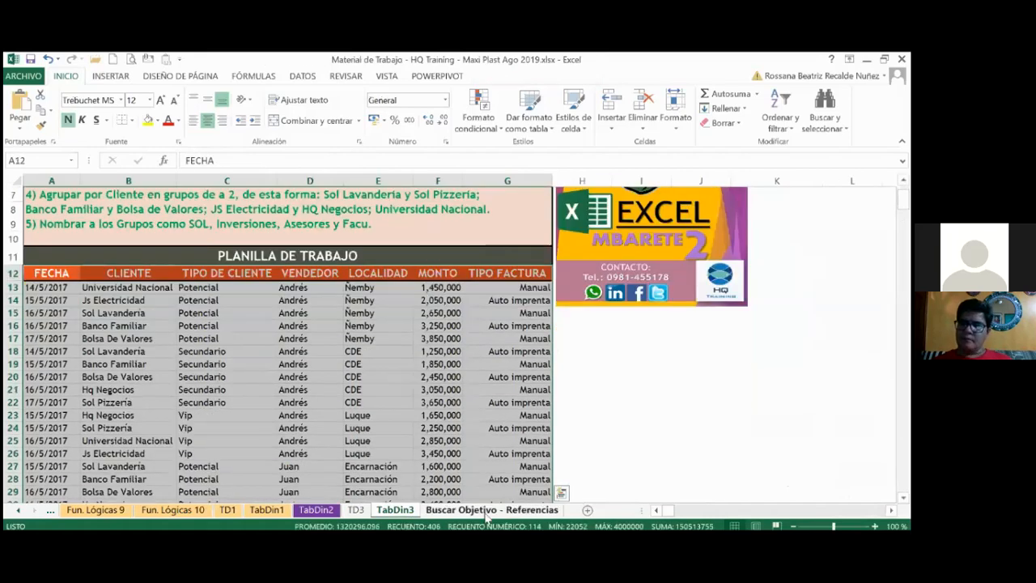
pyautogui.click(360, 511)
pyautogui.click(750, 312)
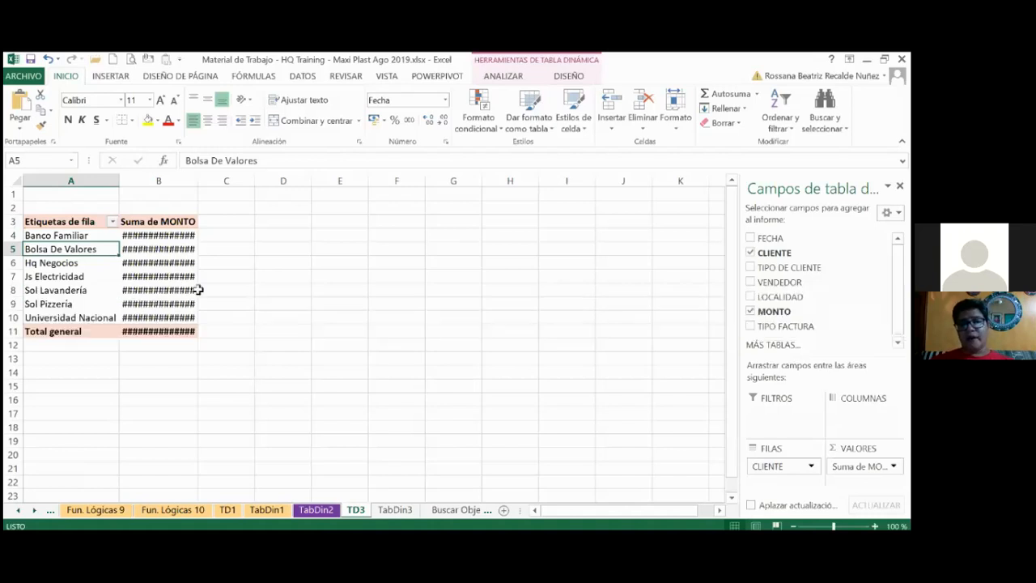
pyautogui.moveTo(198, 182); pyautogui.dragTo(240, 183)
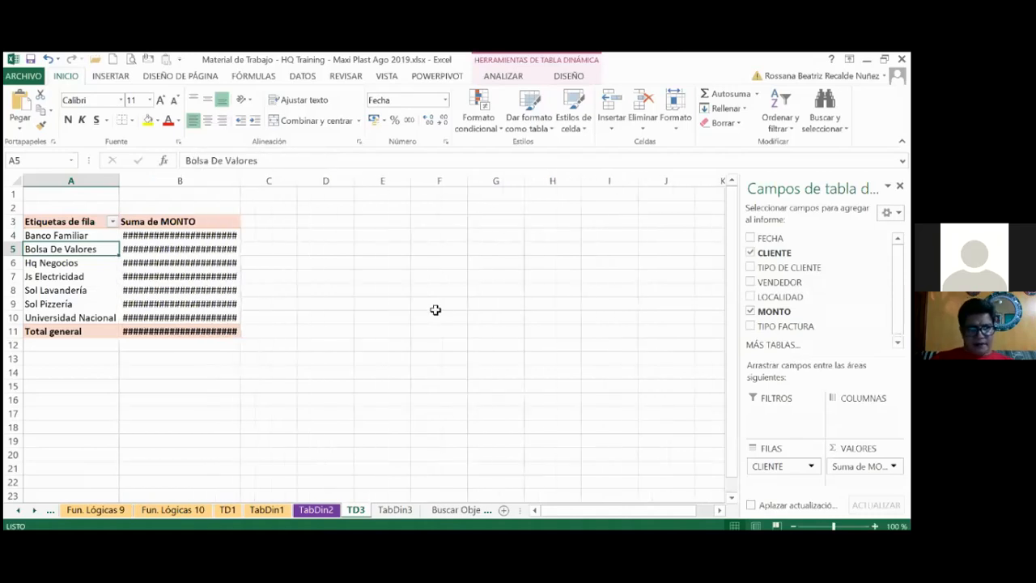
pyautogui.click(890, 468)
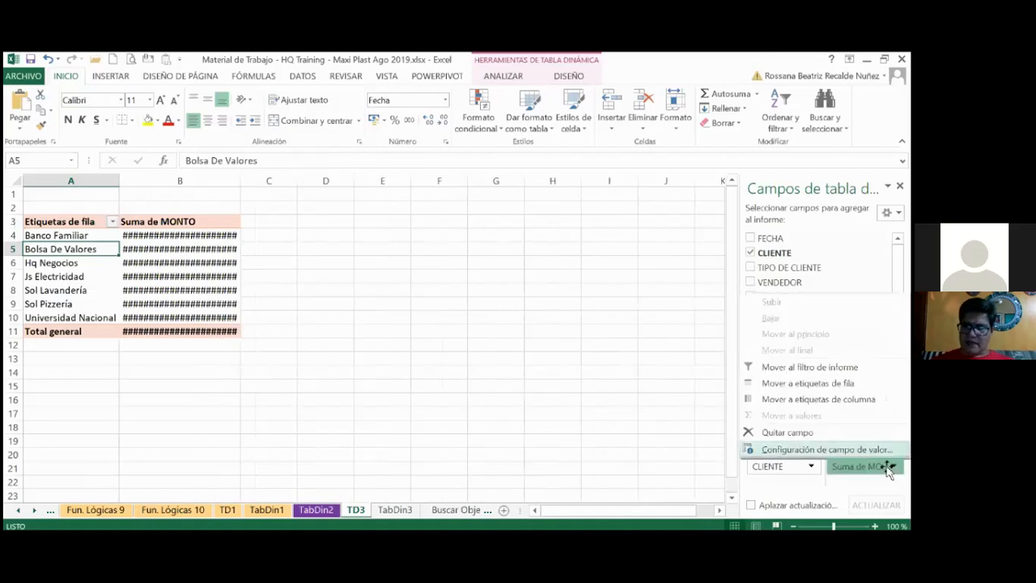
pyautogui.click(843, 453)
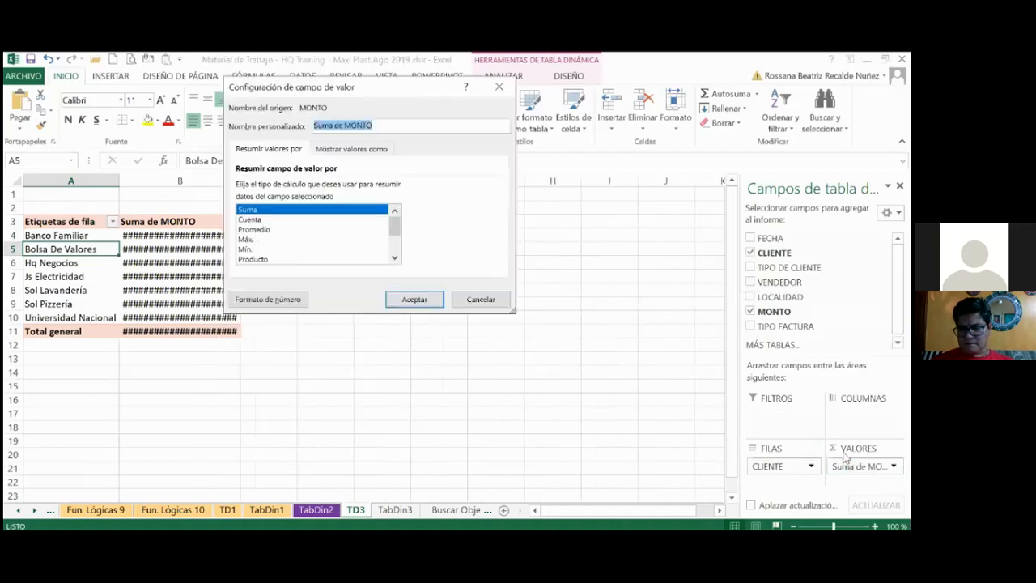
pyautogui.click(274, 221)
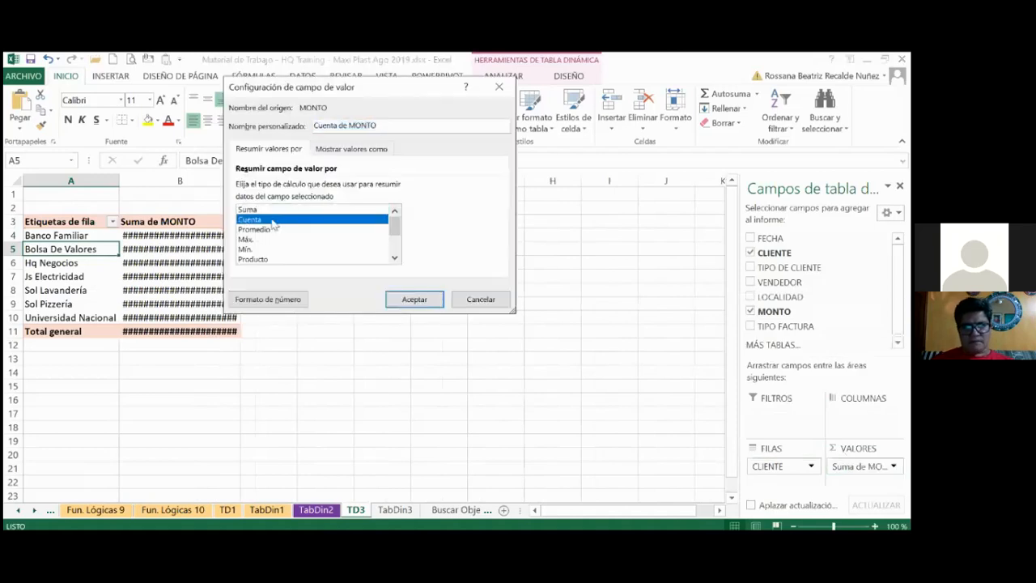
pyautogui.click(274, 211)
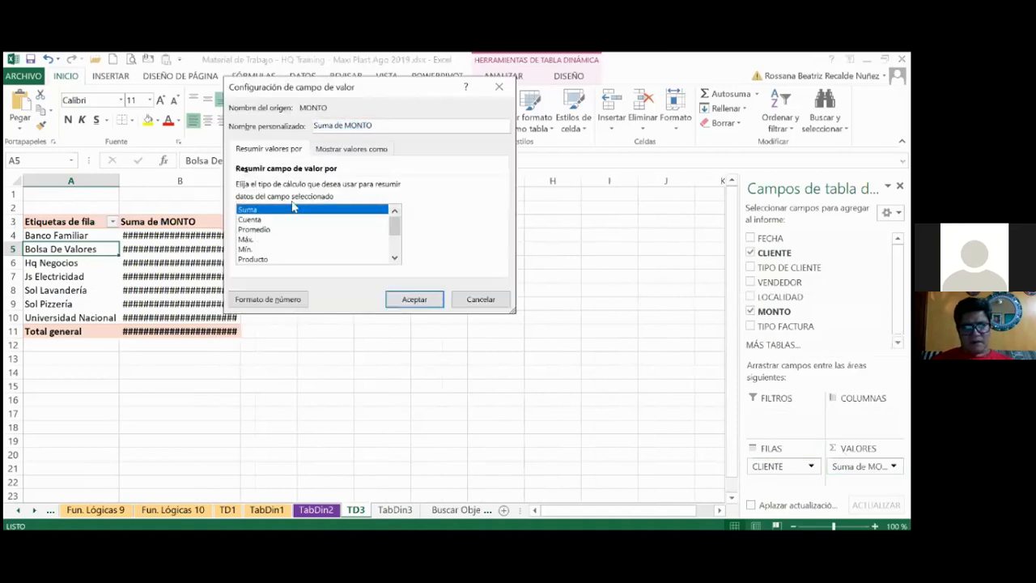
pyautogui.click(344, 150)
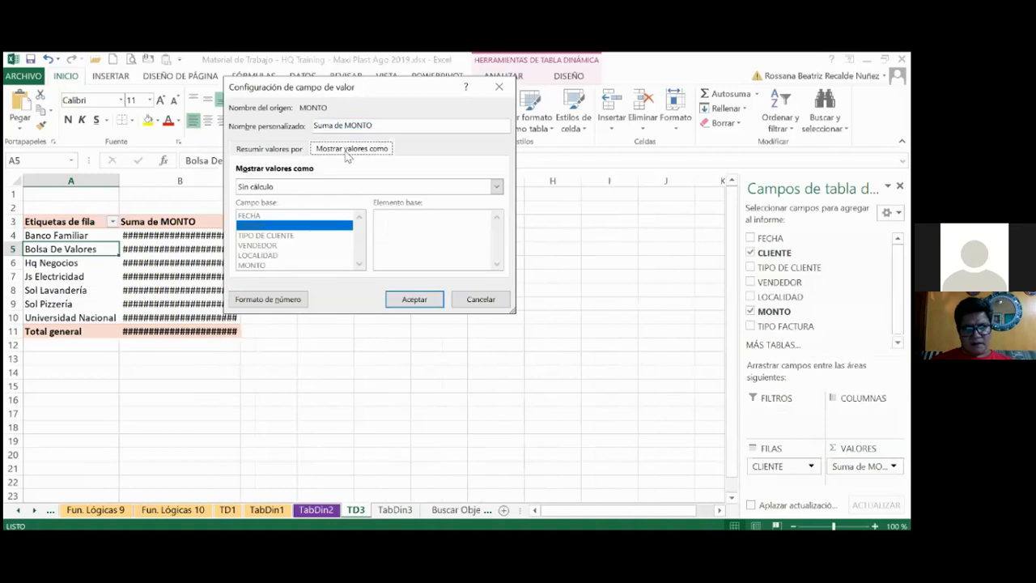
pyautogui.click(271, 152)
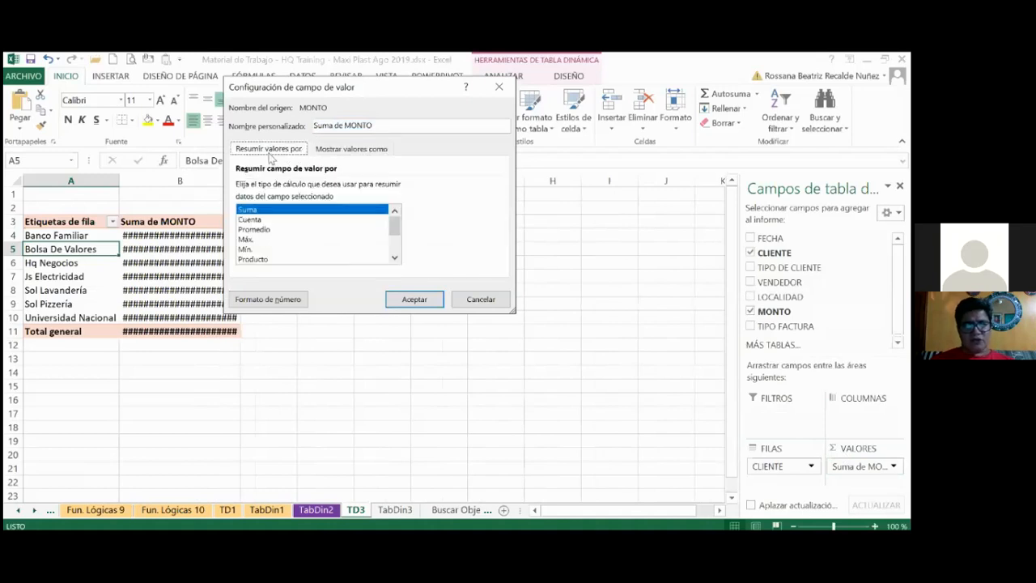
pyautogui.click(266, 220)
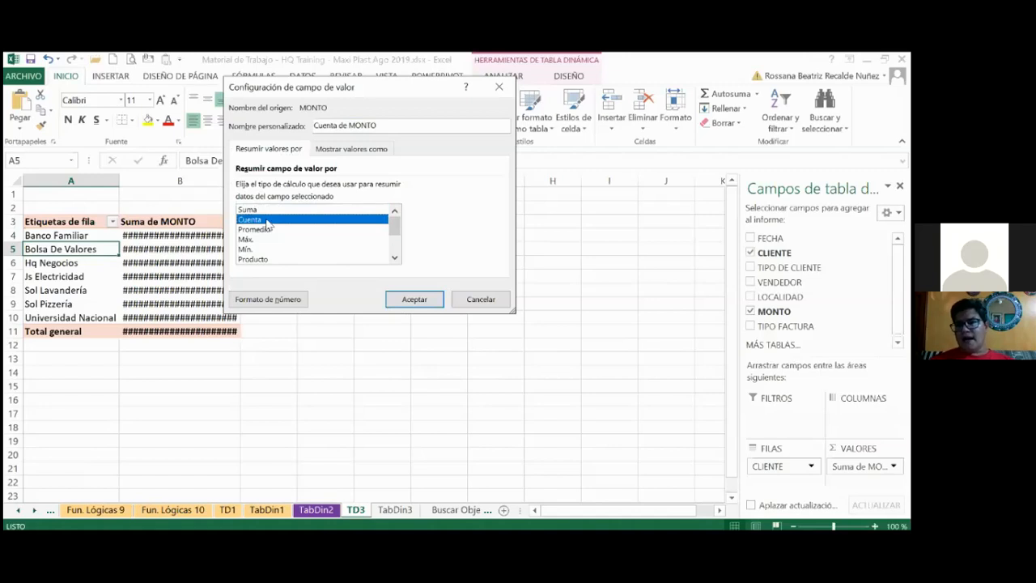
pyautogui.click(479, 300)
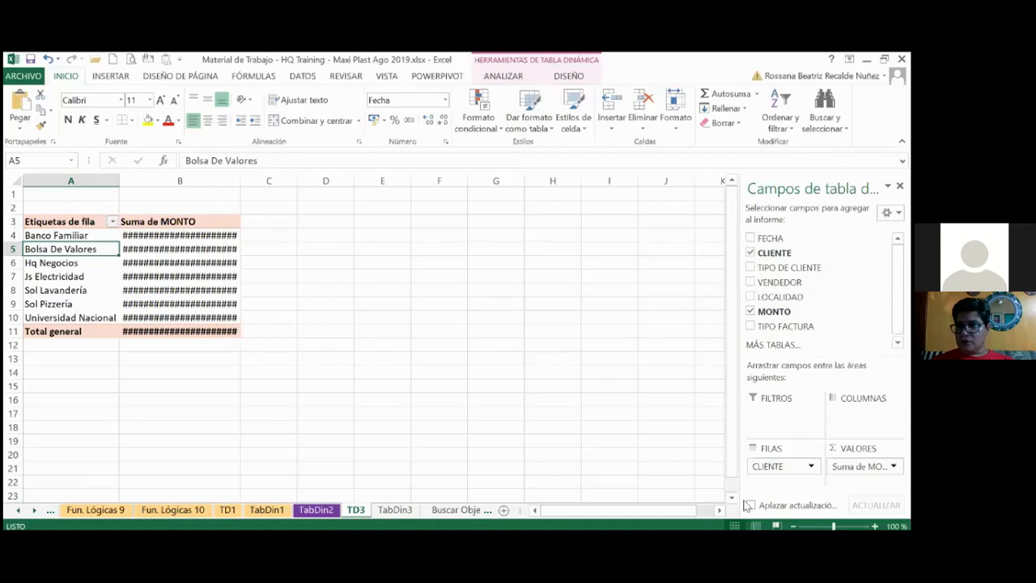
pyautogui.click(894, 466)
pyautogui.click(895, 467)
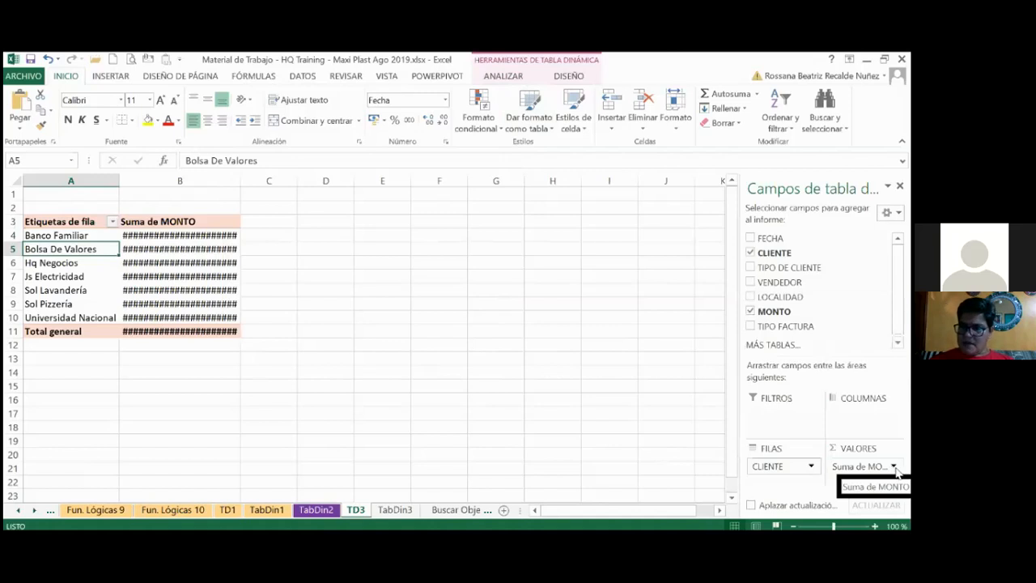
pyautogui.click(894, 467)
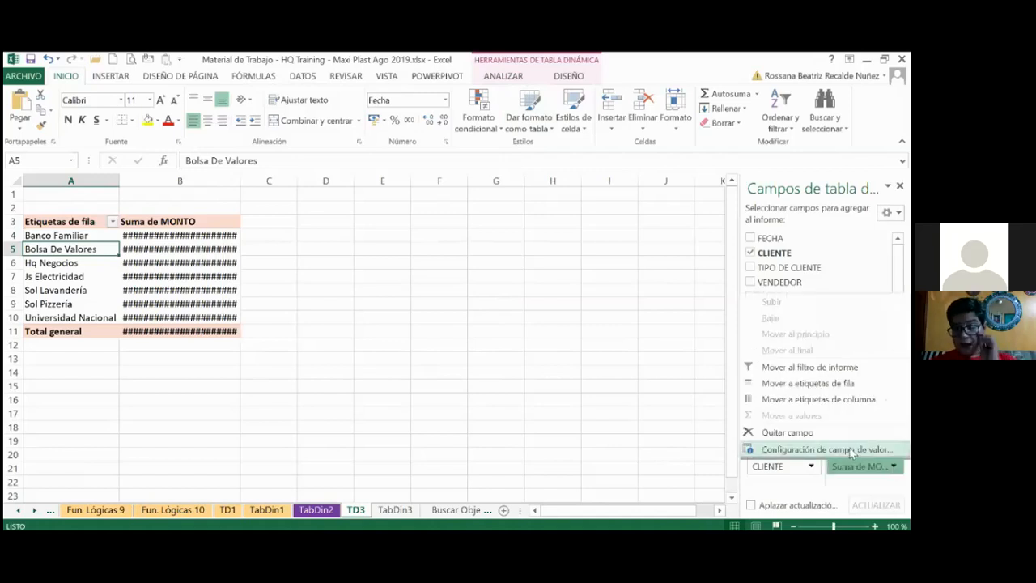
pyautogui.click(142, 226)
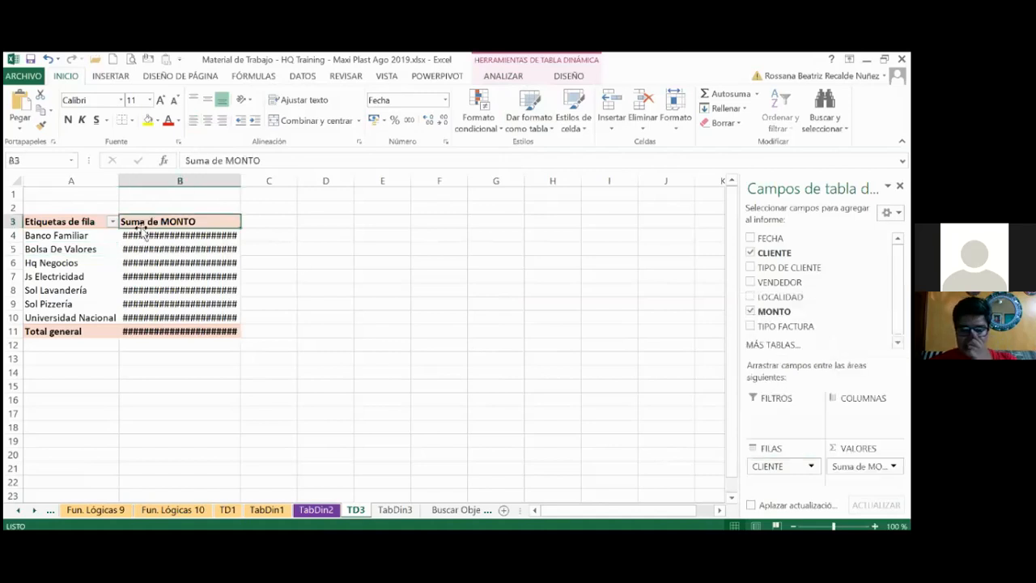
# Format the Suma de MONTO values as Número with a thousands separator and 0 decimal places
pyautogui.click(142, 234)
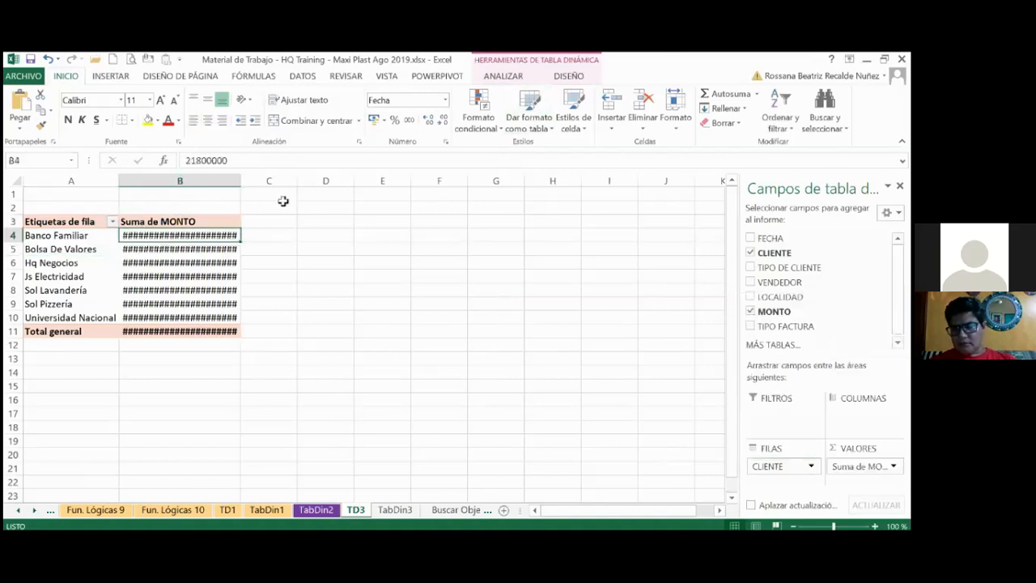
pyautogui.rightClick(230, 258)
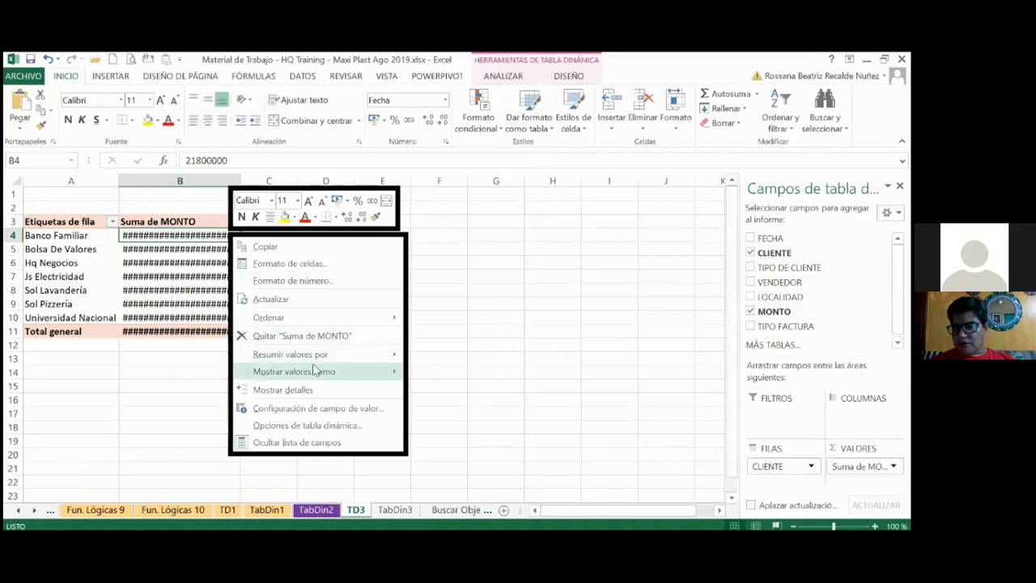
pyautogui.click(329, 280)
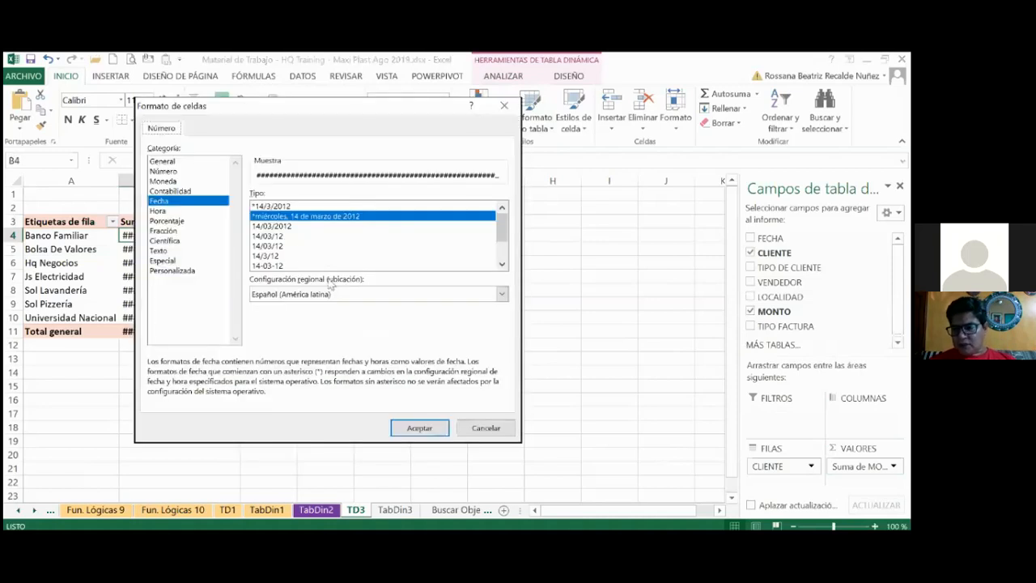
pyautogui.click(276, 207)
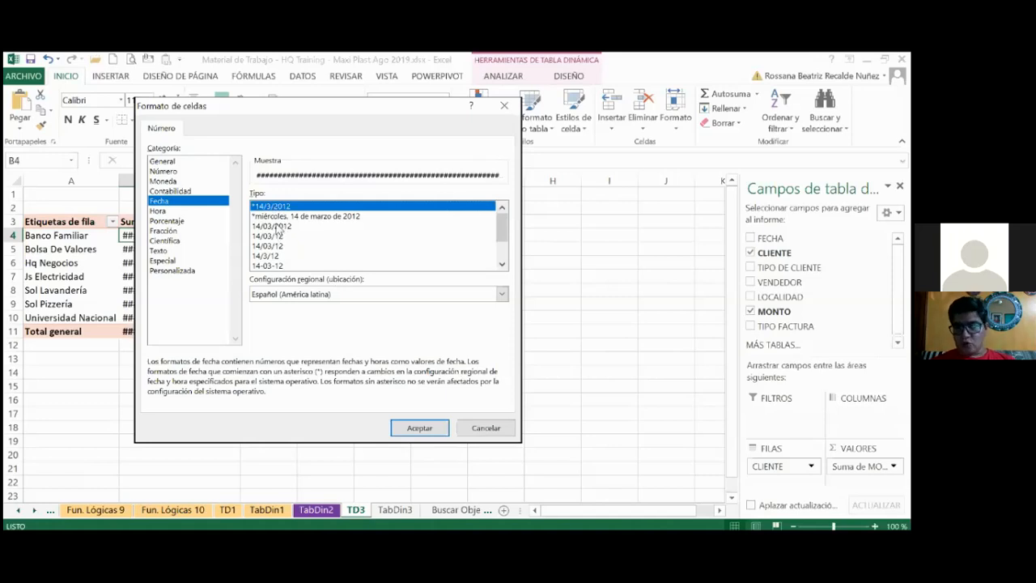
pyautogui.click(179, 173)
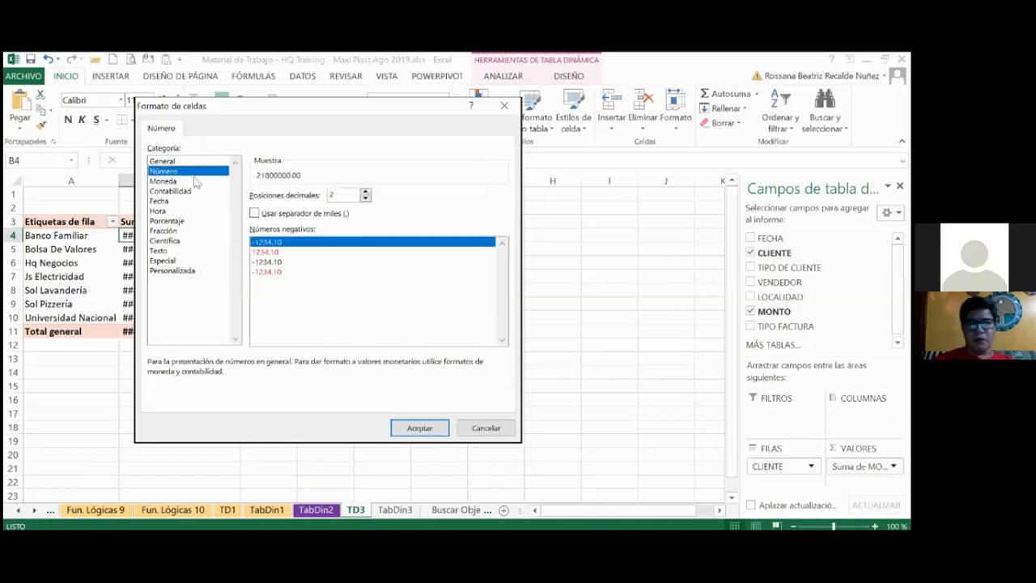
pyautogui.click(254, 214)
pyautogui.click(364, 198)
pyautogui.click(365, 198)
pyautogui.click(416, 428)
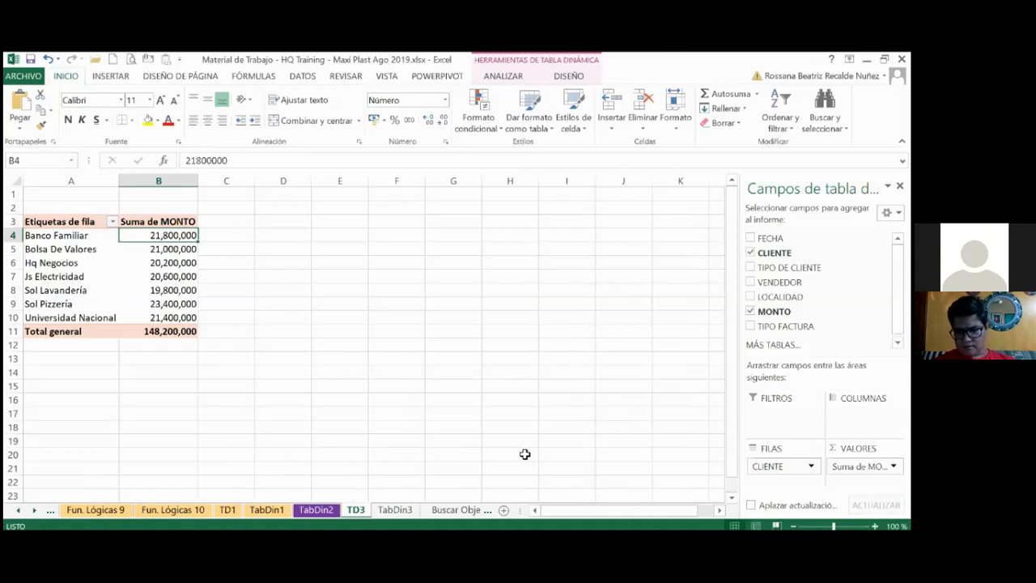
# Check the grouping instructions on TabDin3 and try selecting the entire Sol Lavandería and Sol Pizzería rows on the TD3 sheet
pyautogui.click(396, 510)
pyautogui.scroll(2, 230, 291)
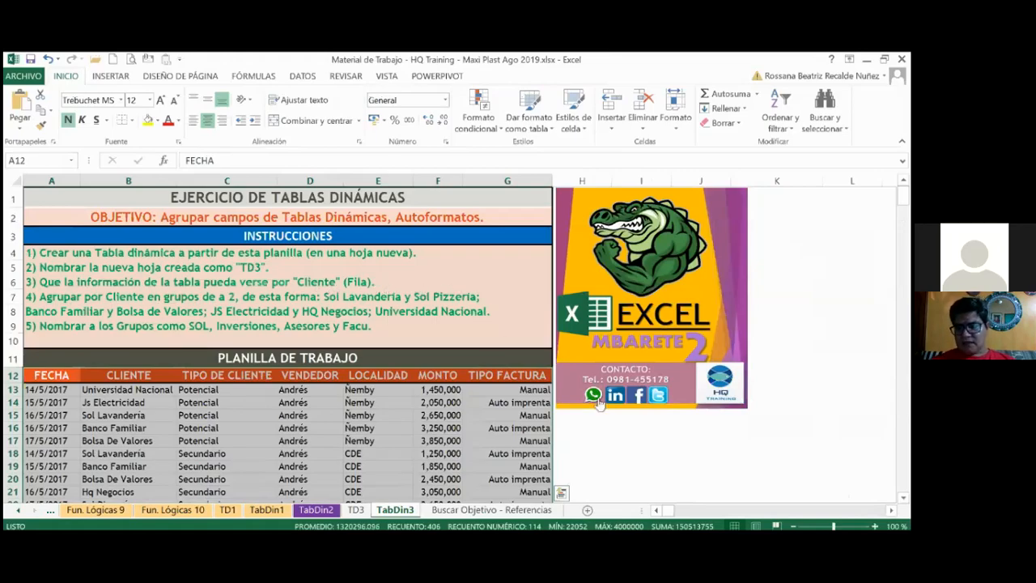
pyautogui.click(356, 510)
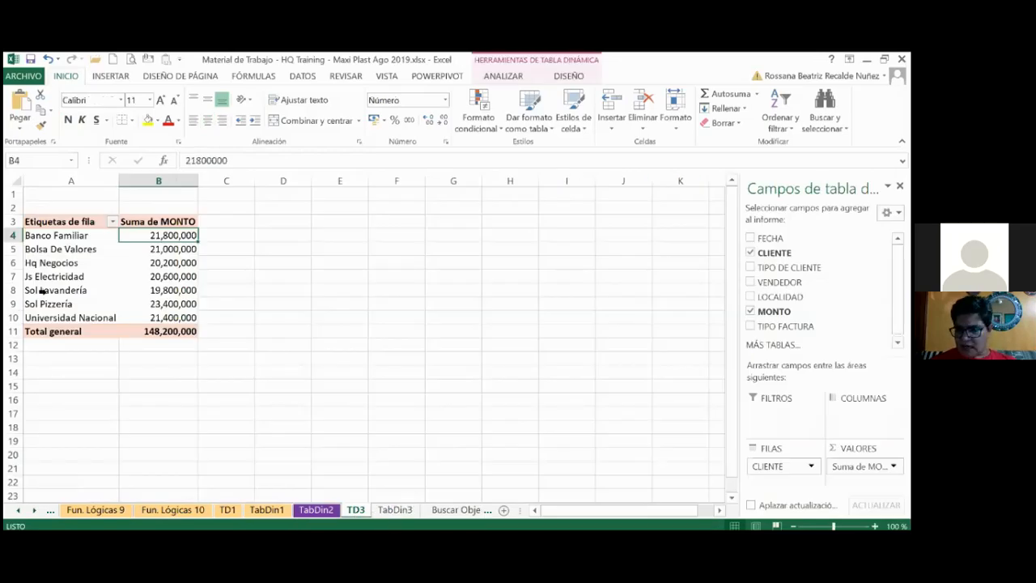
pyautogui.click(13, 290)
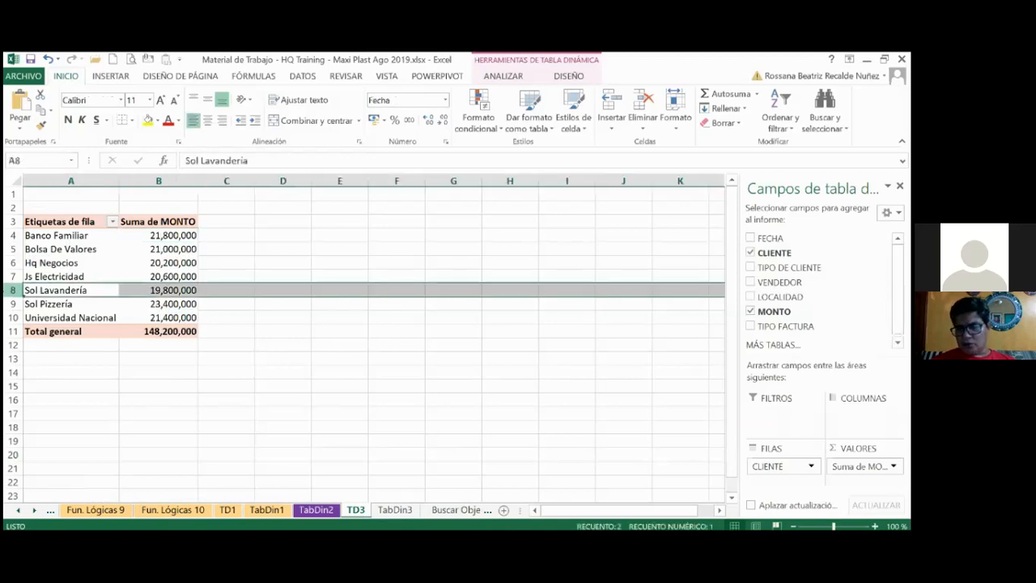
pyautogui.keyDown('ctrl'); pyautogui.click(10, 303); pyautogui.keyUp('ctrl')
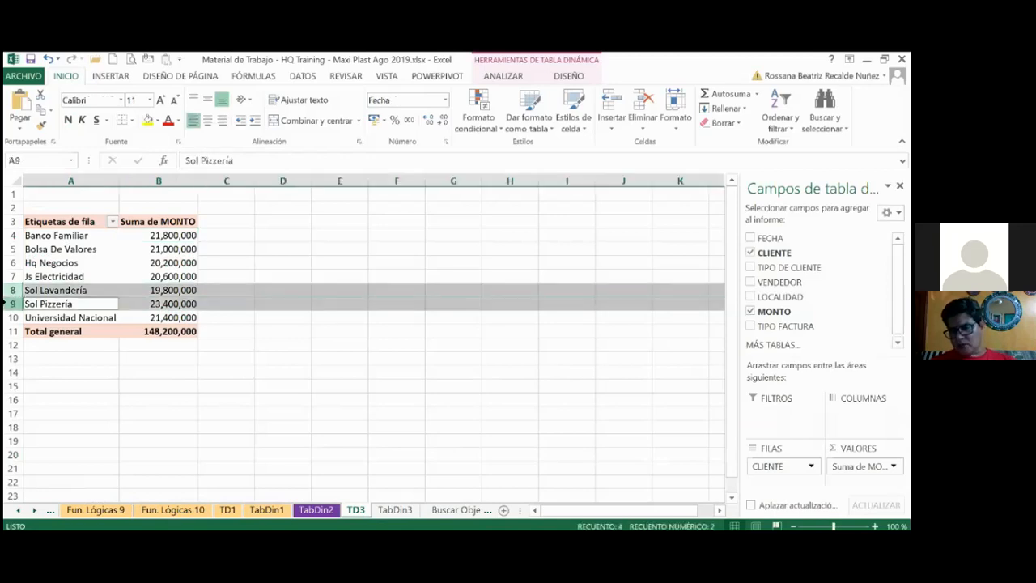
pyautogui.click(136, 359)
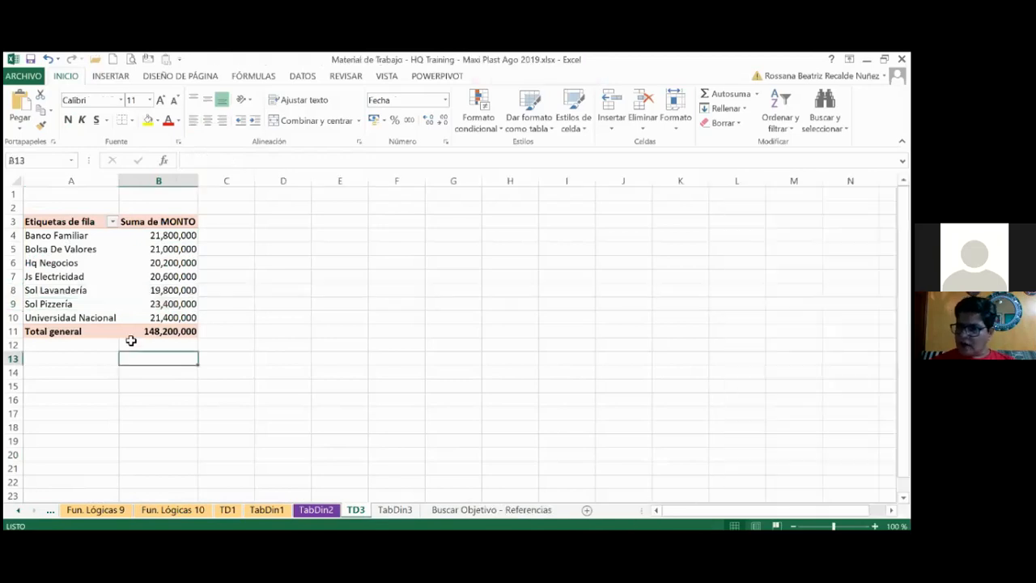
# Group the Sol Lavandería and Sol Pizzería clients in the TD3 pivot table and select the new group's label
pyautogui.click(98, 295)
pyautogui.moveTo(98, 295); pyautogui.dragTo(98, 301)
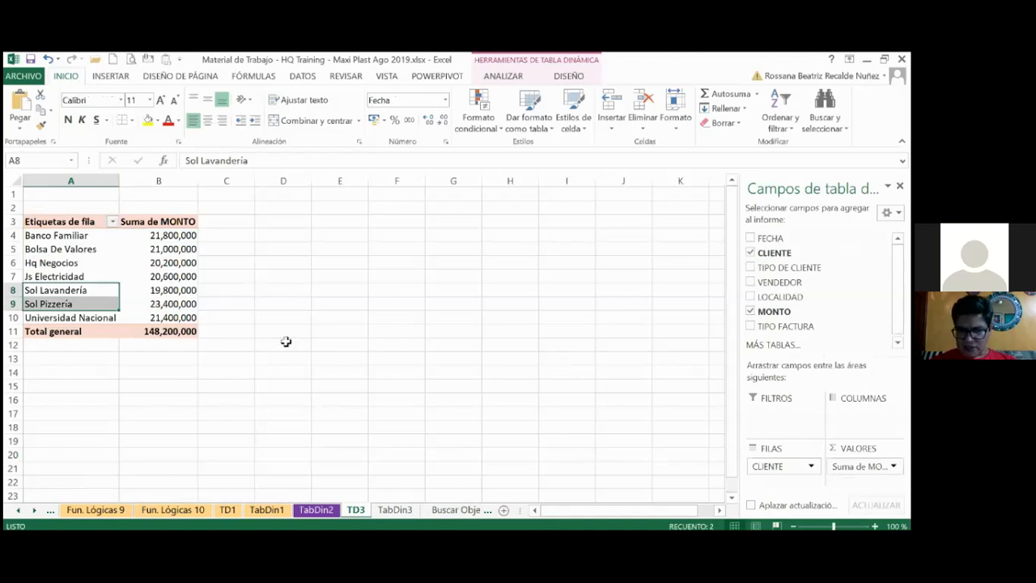
pyautogui.rightClick(79, 292)
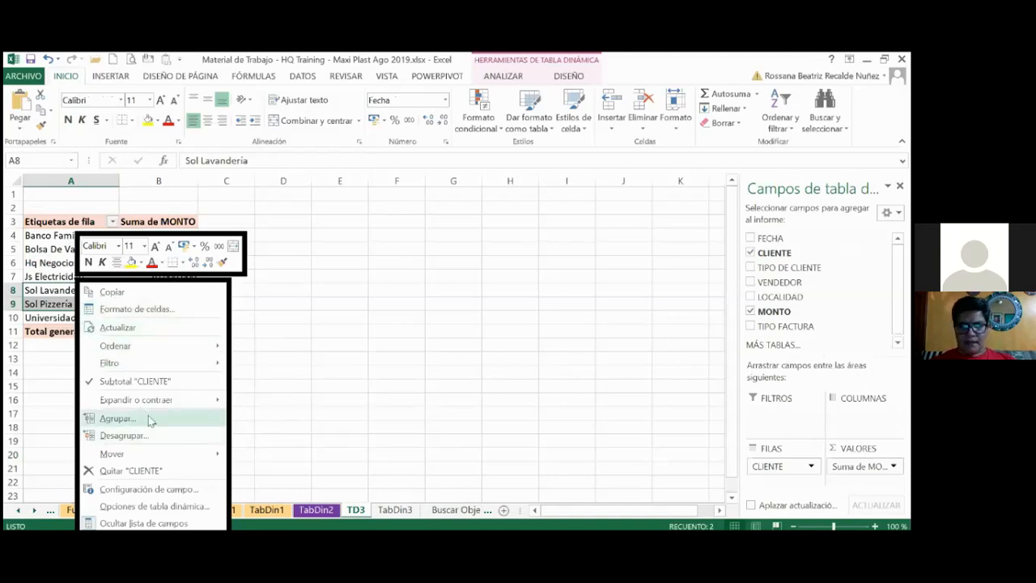
pyautogui.click(118, 418)
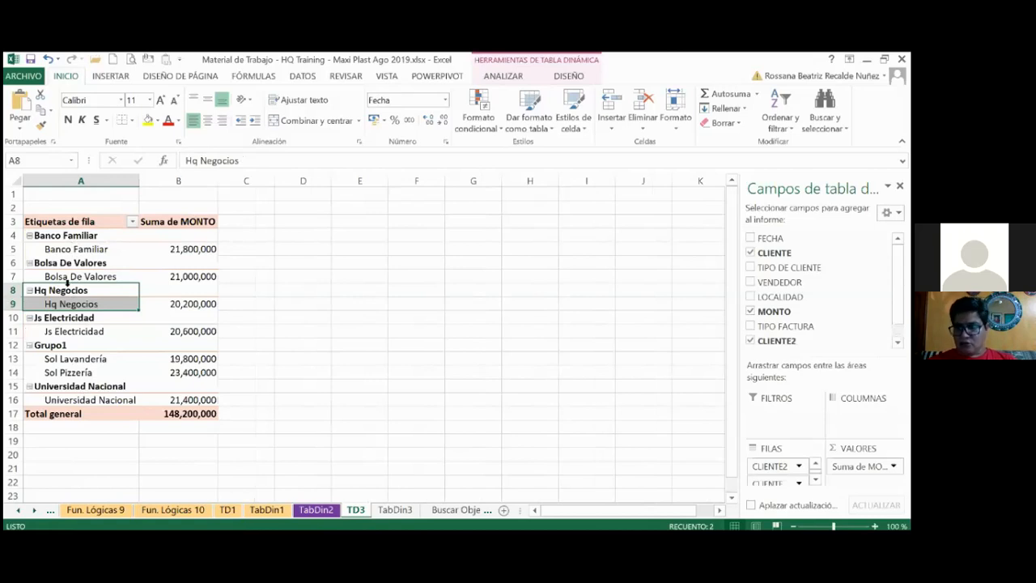
pyautogui.click(59, 344)
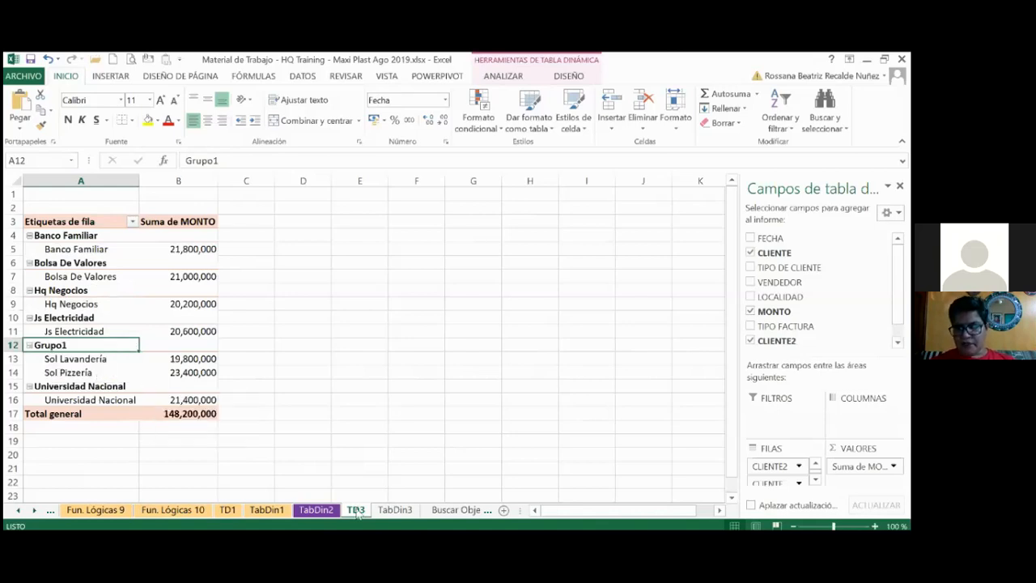
# Check the grouping instructions on TabDin3 and group Banco Familiar with Bolsa De Valores in the TD3 pivot table
pyautogui.click(394, 510)
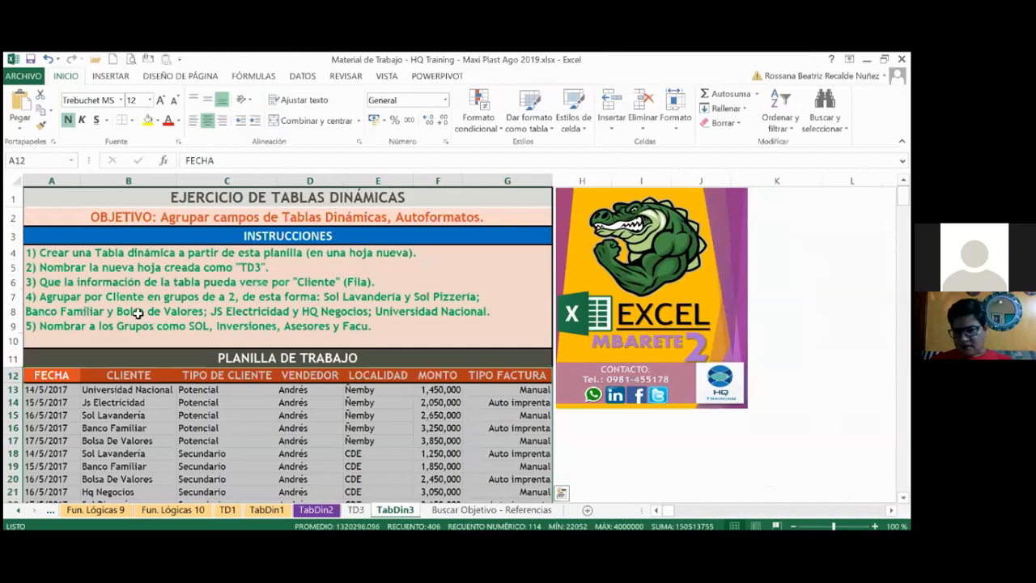
pyautogui.click(347, 512)
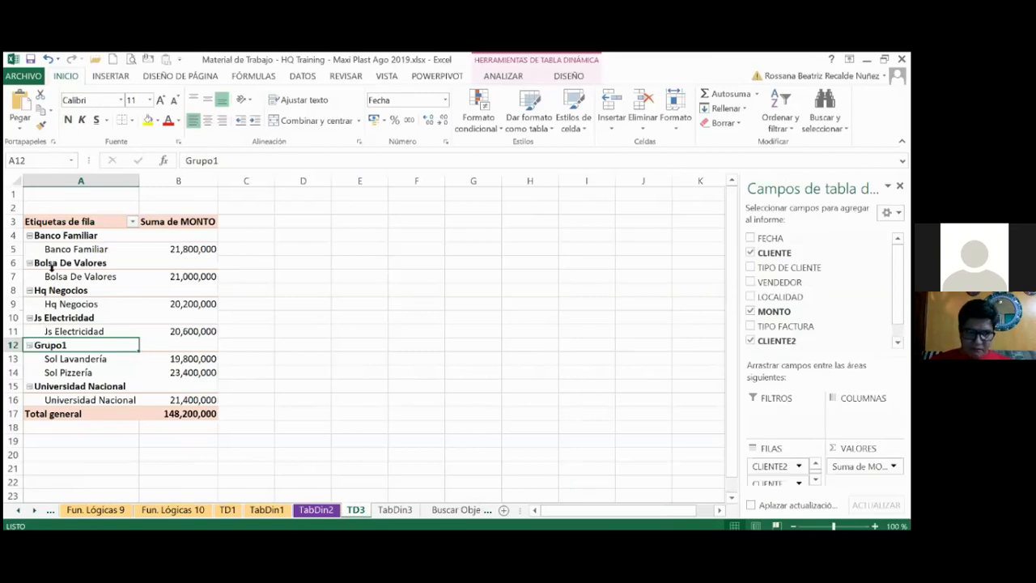
pyautogui.moveTo(48, 250); pyautogui.dragTo(47, 276)
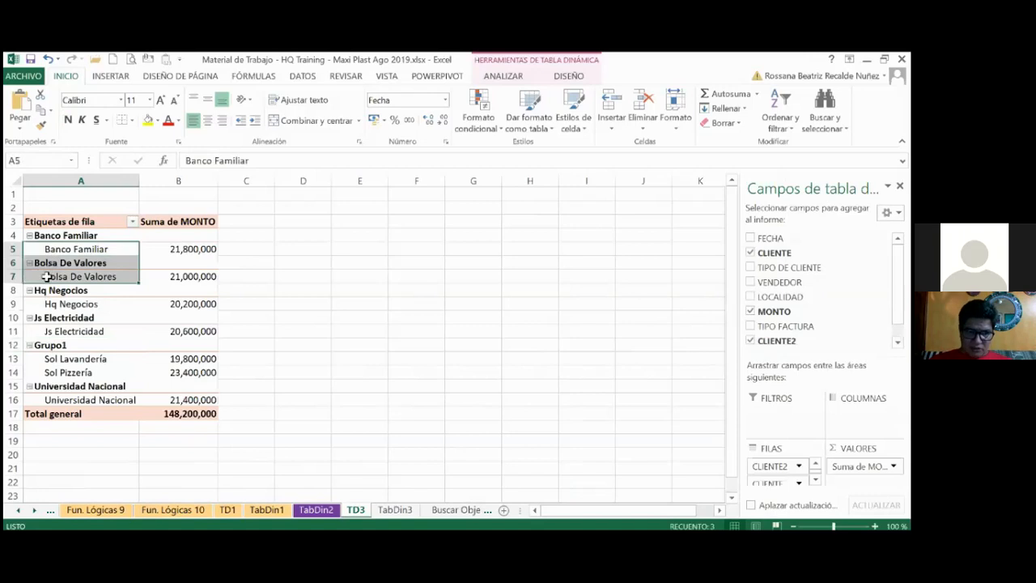
pyautogui.rightClick(118, 276)
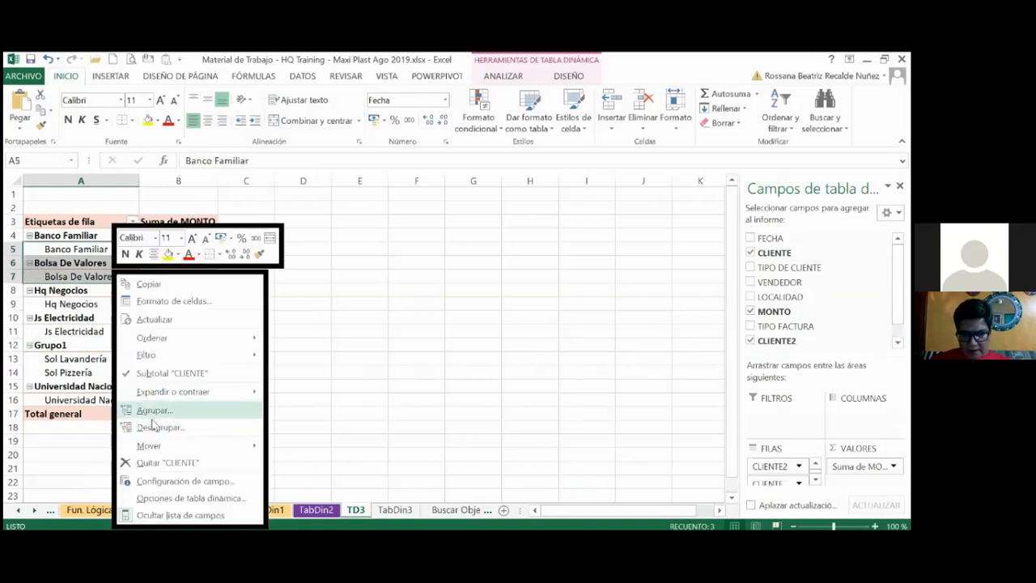
pyautogui.click(152, 417)
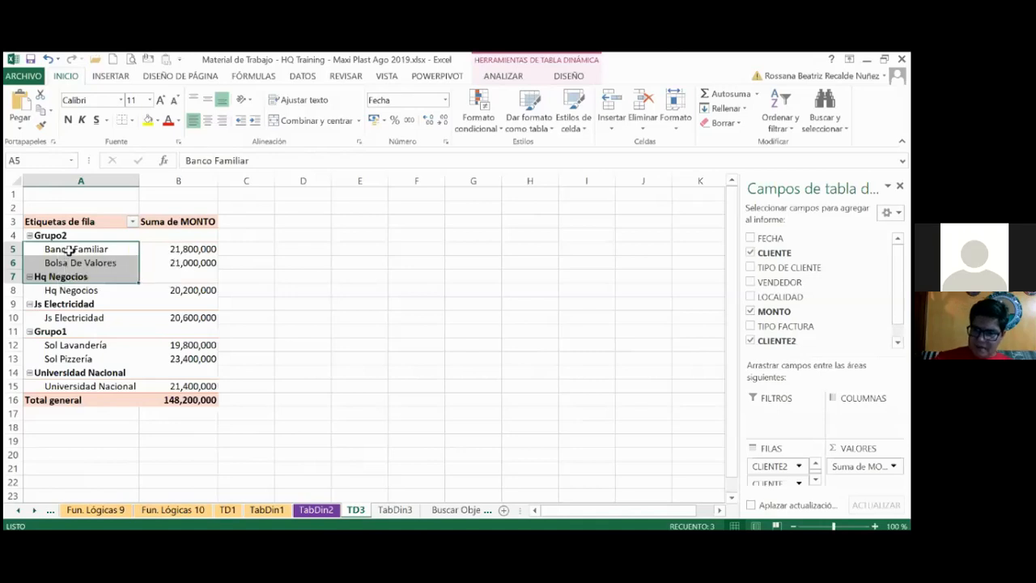
# Recheck the TabDin3 instructions and group Hq Negocios with Js Electricidad in the TD3 pivot table
pyautogui.click(396, 510)
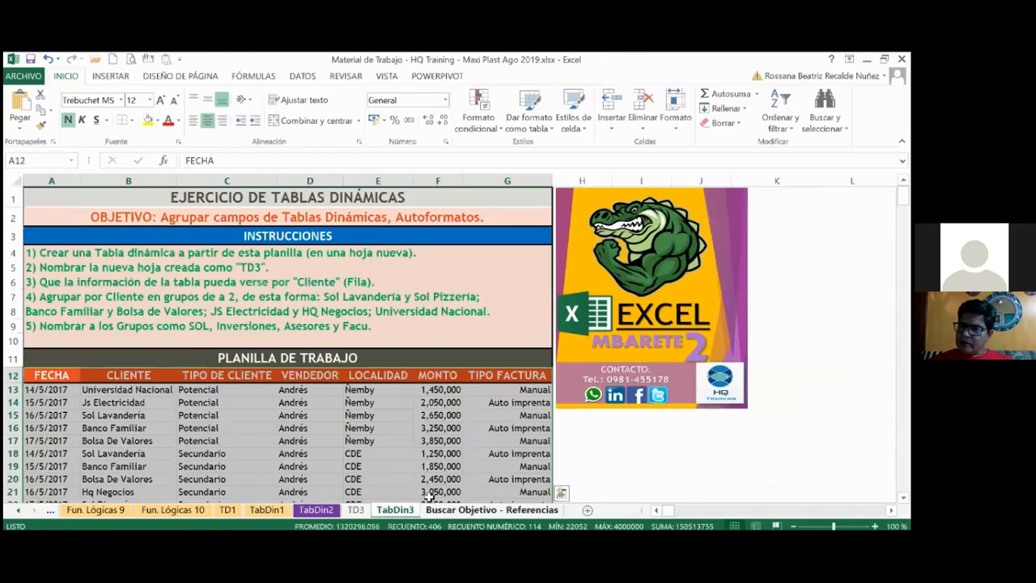
pyautogui.click(355, 509)
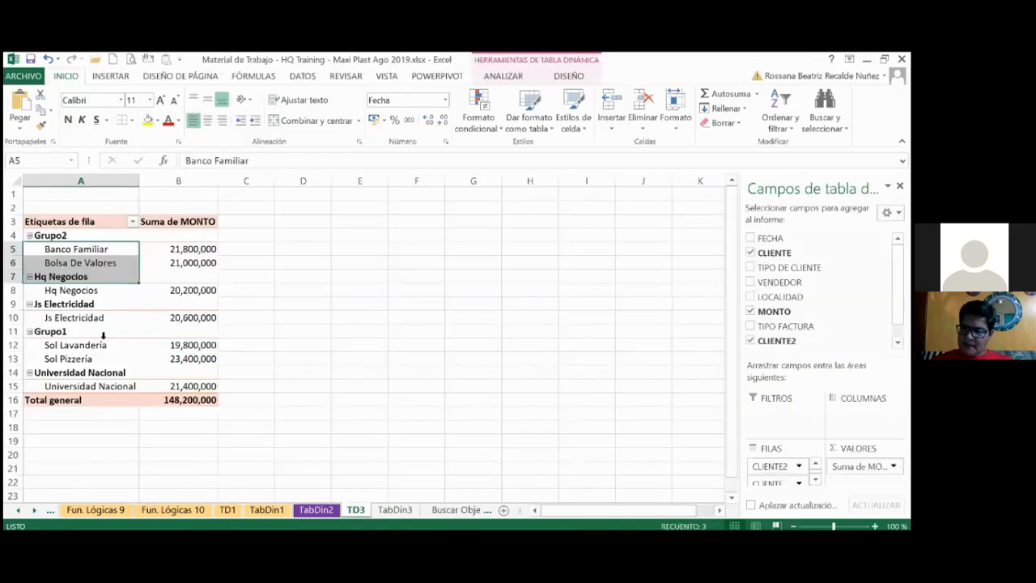
pyautogui.click(86, 292)
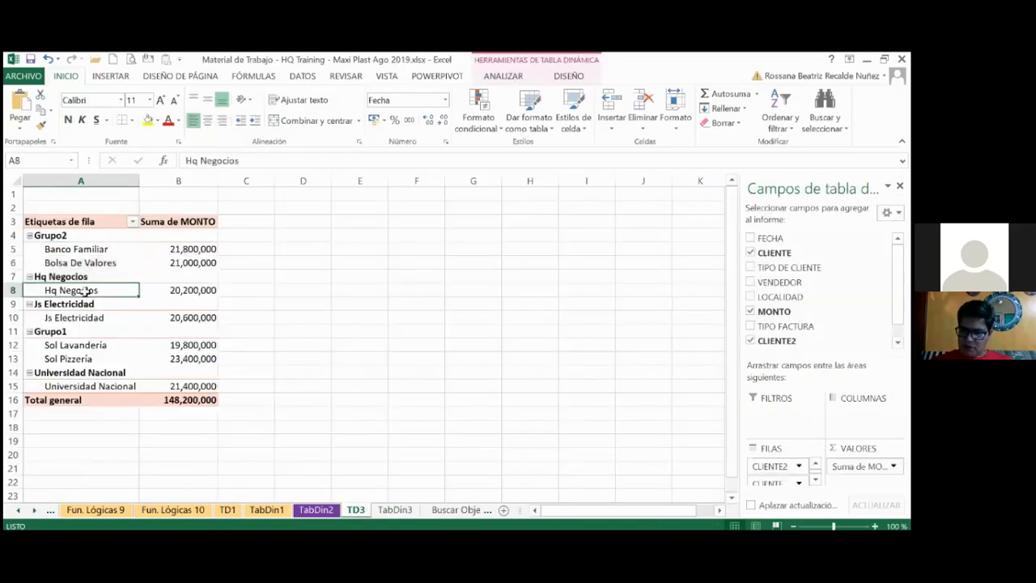
pyautogui.moveTo(87, 291); pyautogui.dragTo(86, 317)
pyautogui.rightClick(87, 317)
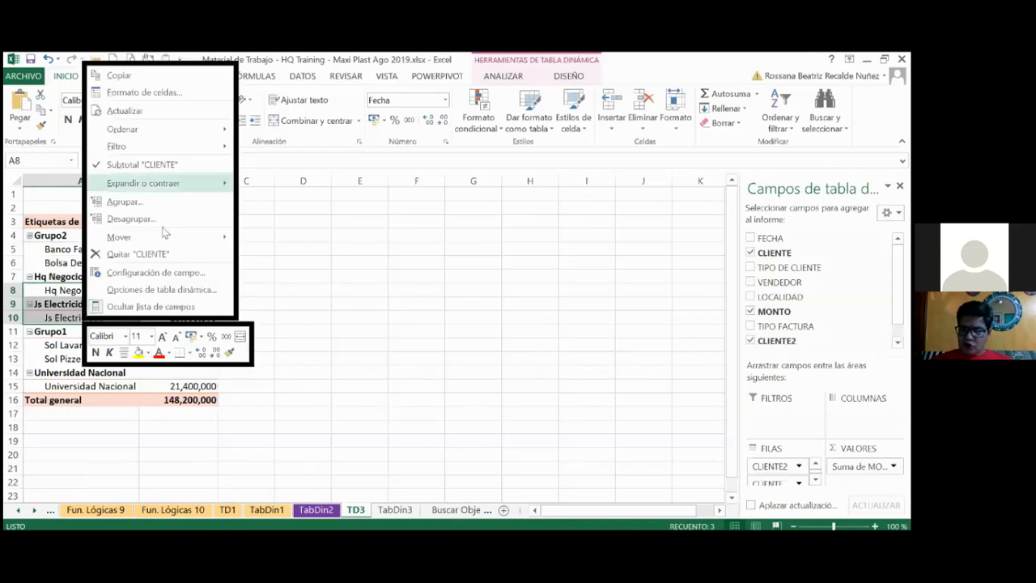
pyautogui.click(170, 204)
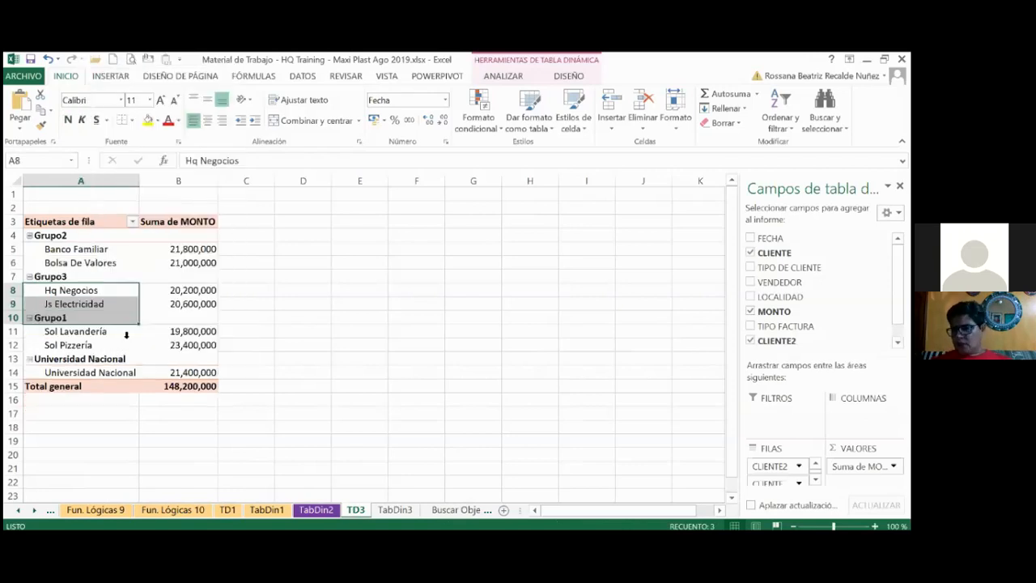
pyautogui.click(125, 425)
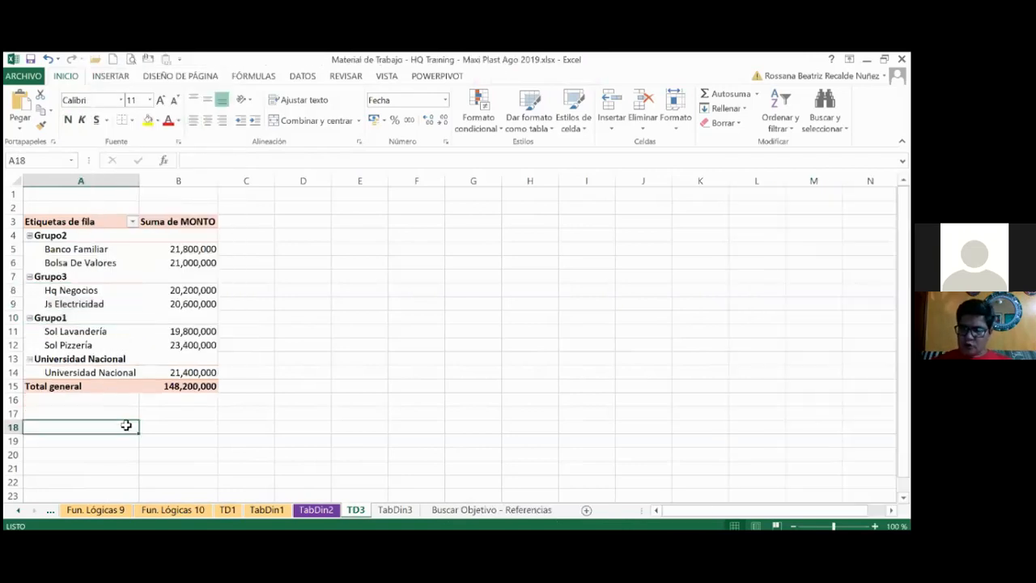
# Check the group names required on TabDin3 and rename the Sol Lavandería and Sol Pizzería group as SOL on TD3
pyautogui.click(56, 236)
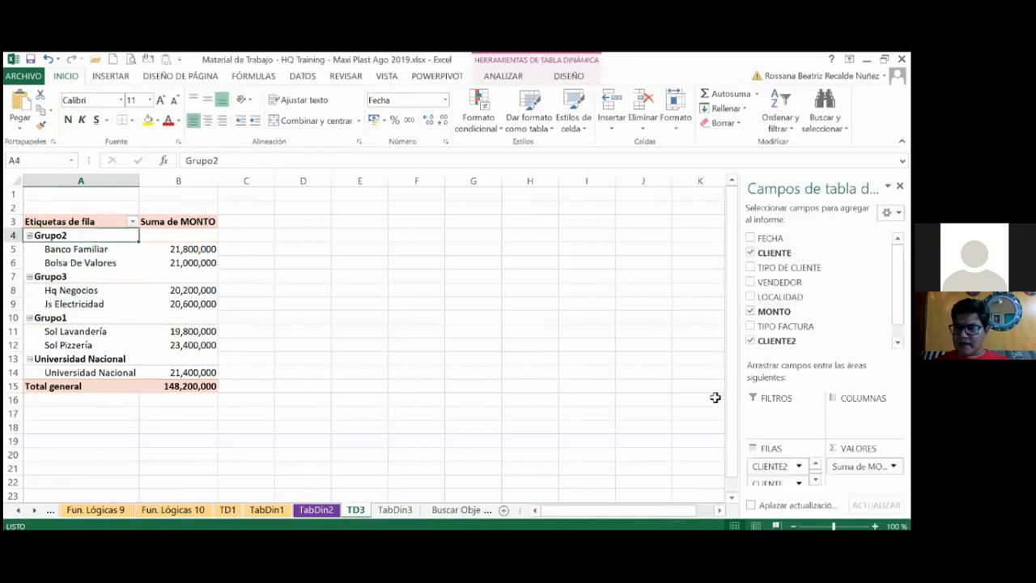
pyautogui.scroll(-1, 901, 324)
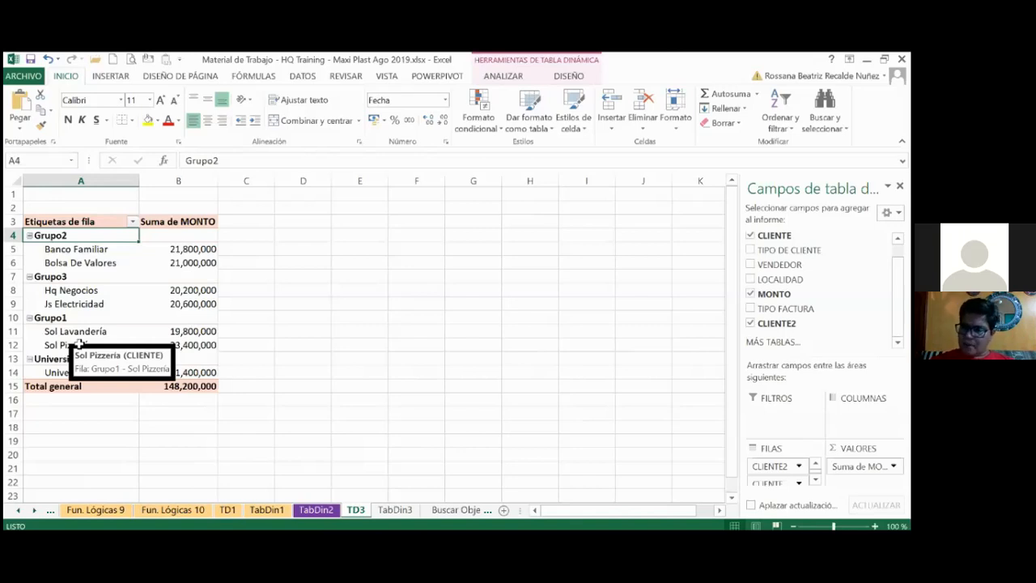
pyautogui.click(393, 510)
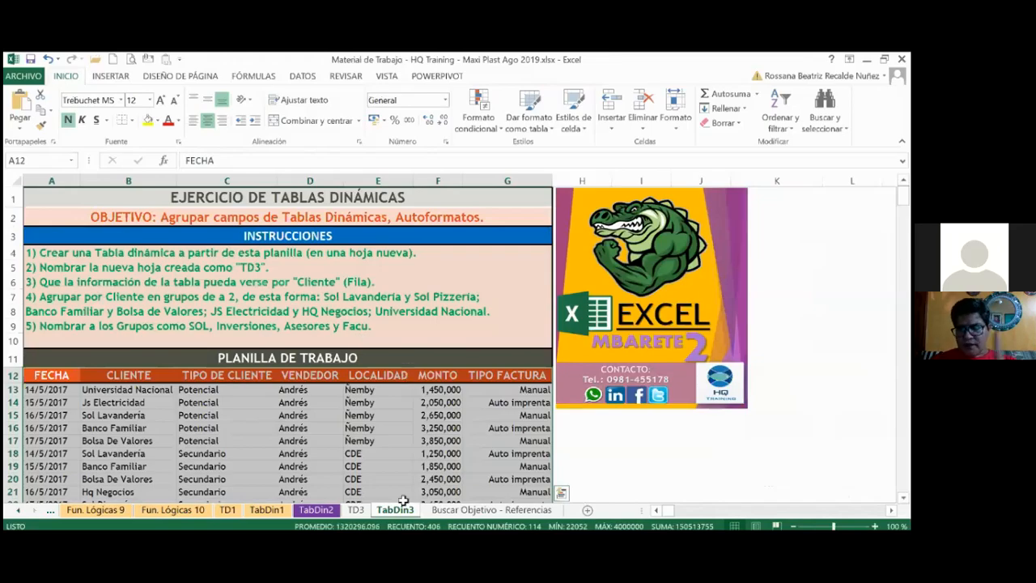
pyautogui.click(354, 510)
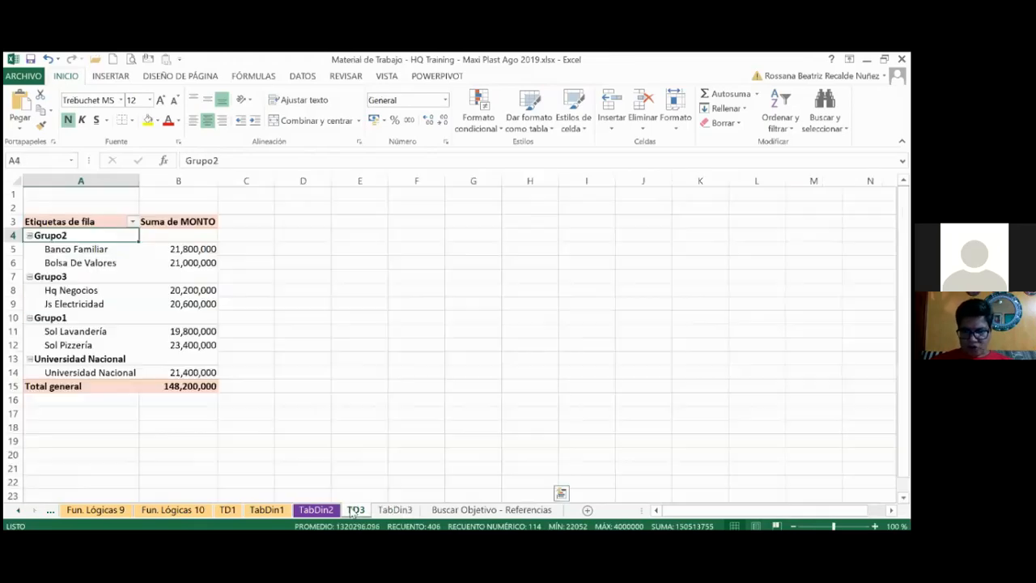
pyautogui.rightClick(44, 321)
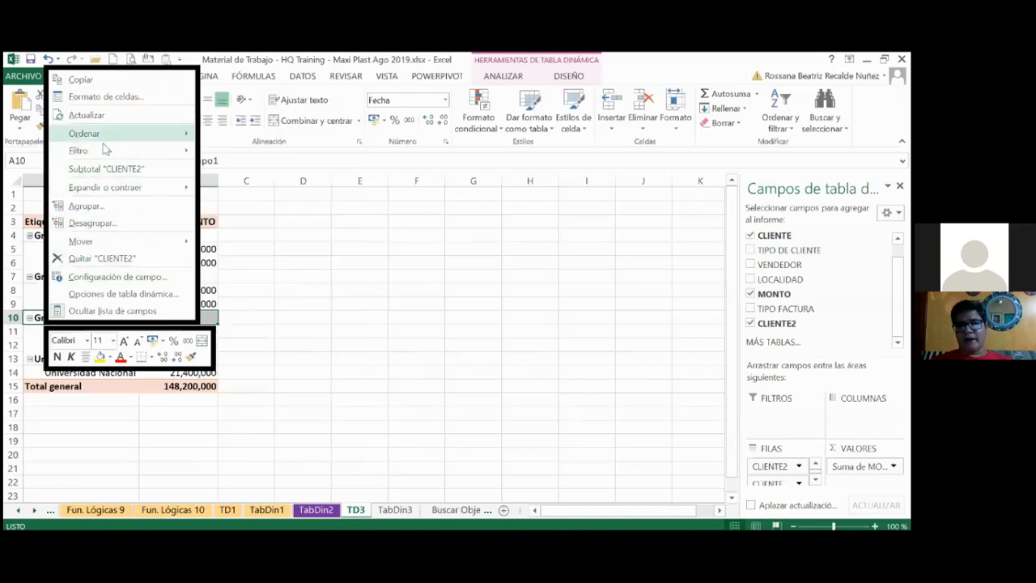
pyautogui.moveTo(104, 139)
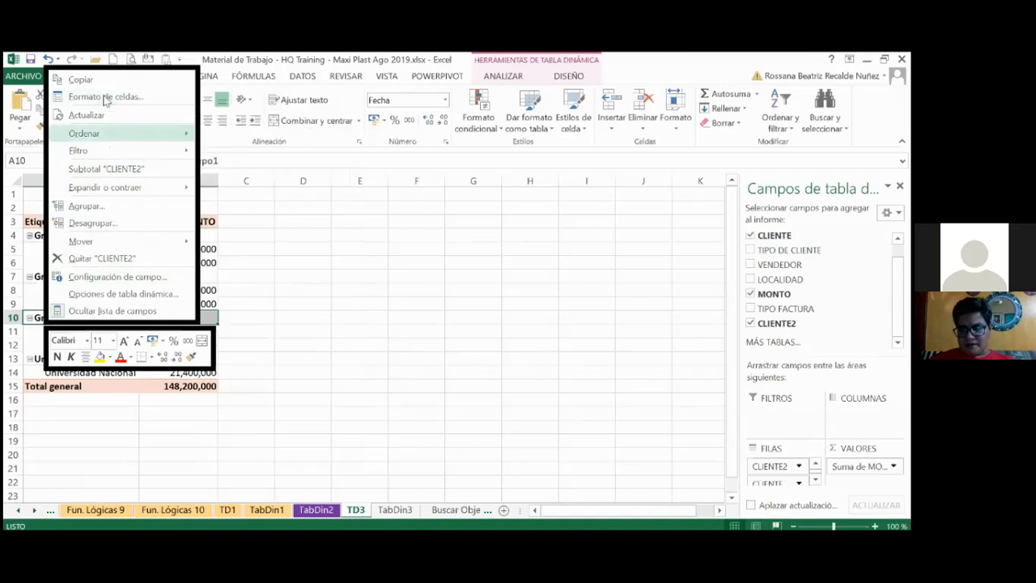
pyautogui.click(359, 356)
pyautogui.click(88, 319)
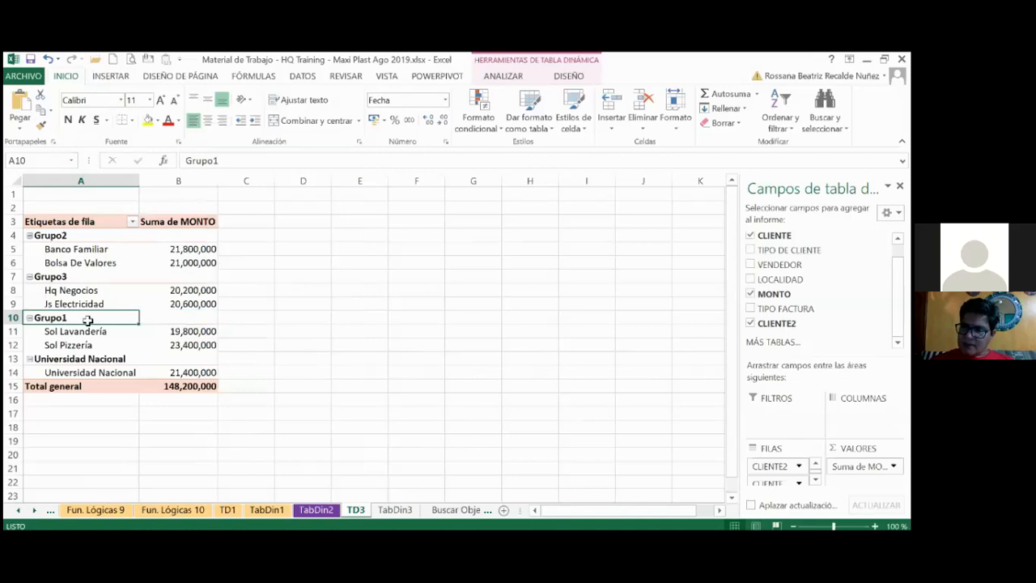
pyautogui.press('BackSpace')
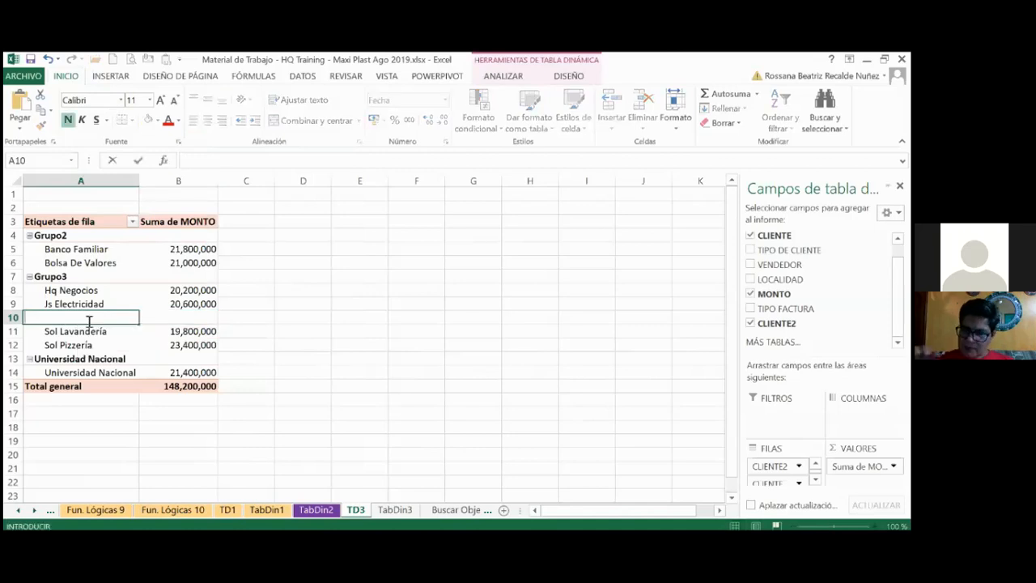
pyautogui.write('SOL')
pyautogui.press('Return')
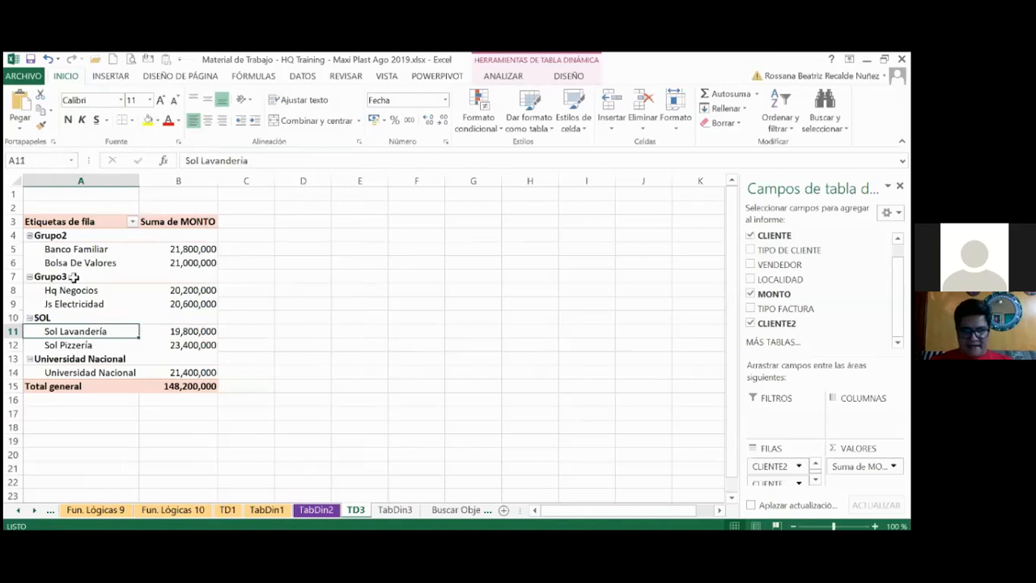
# Rename the Banco Familiar and Bolsa De Valores group as INVERSIONES, keeping its client rows expanded
pyautogui.click(69, 235)
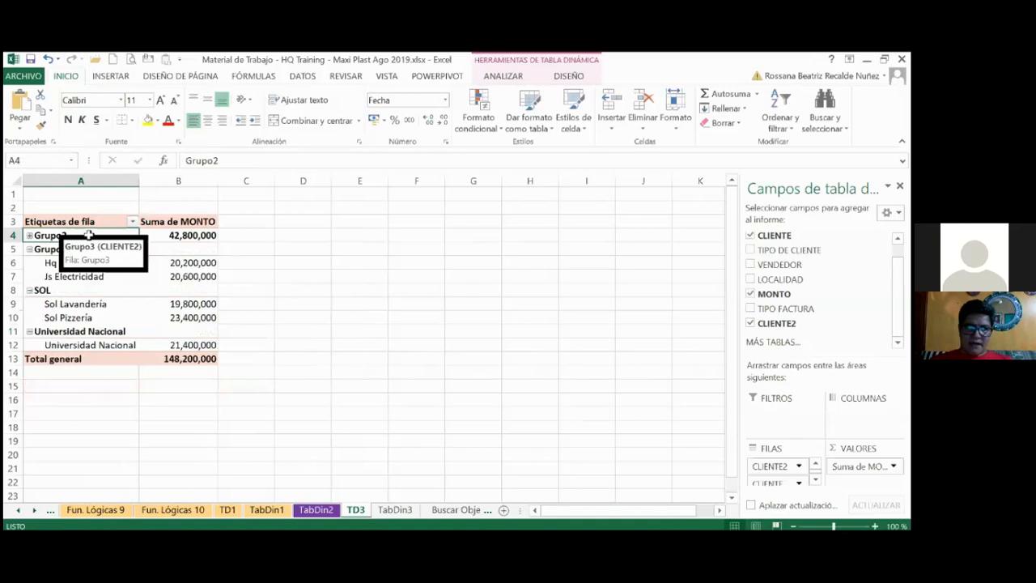
pyautogui.doubleClick(89, 235)
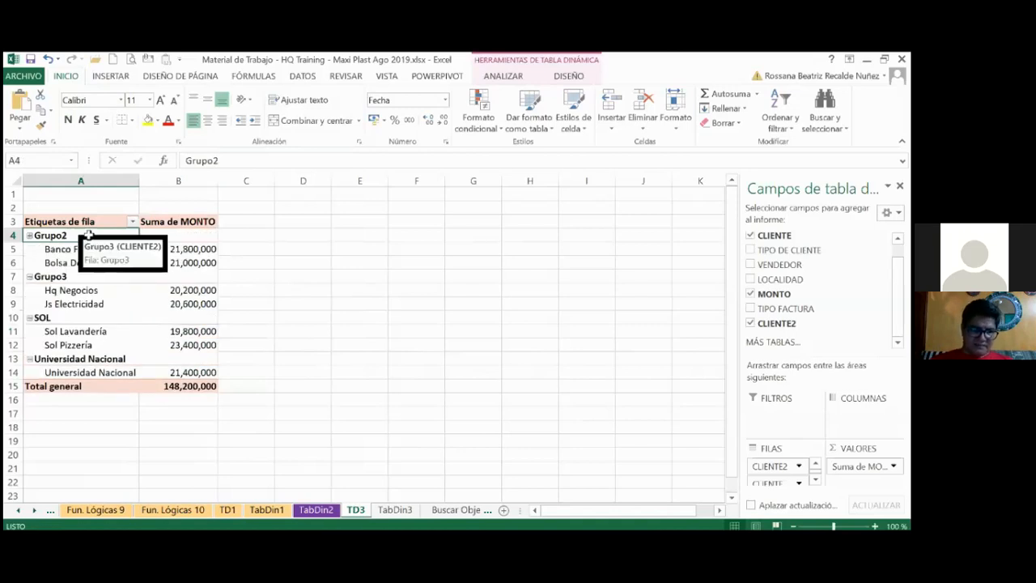
pyautogui.press('BackSpace')
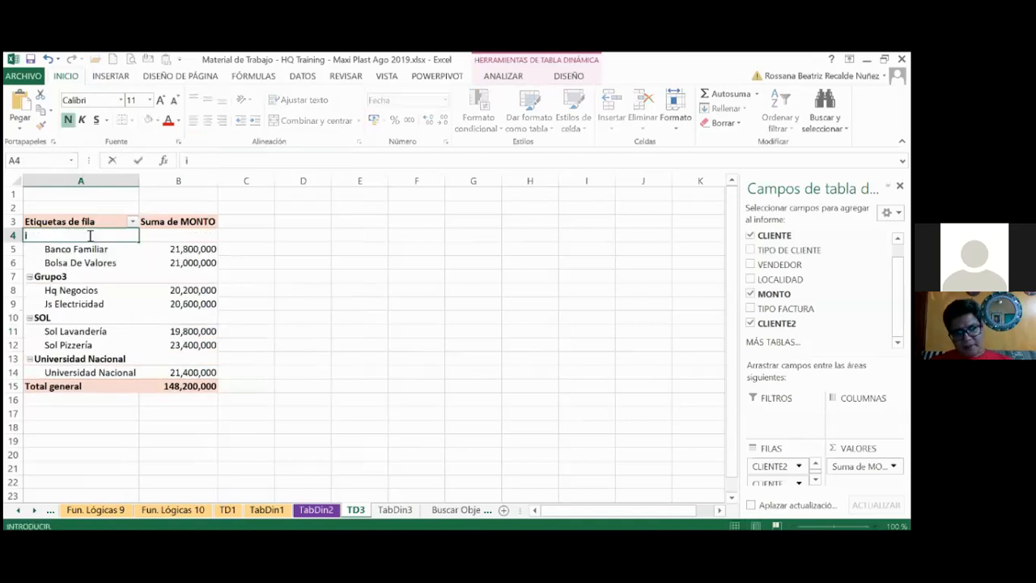
pyautogui.press('BackSpace')
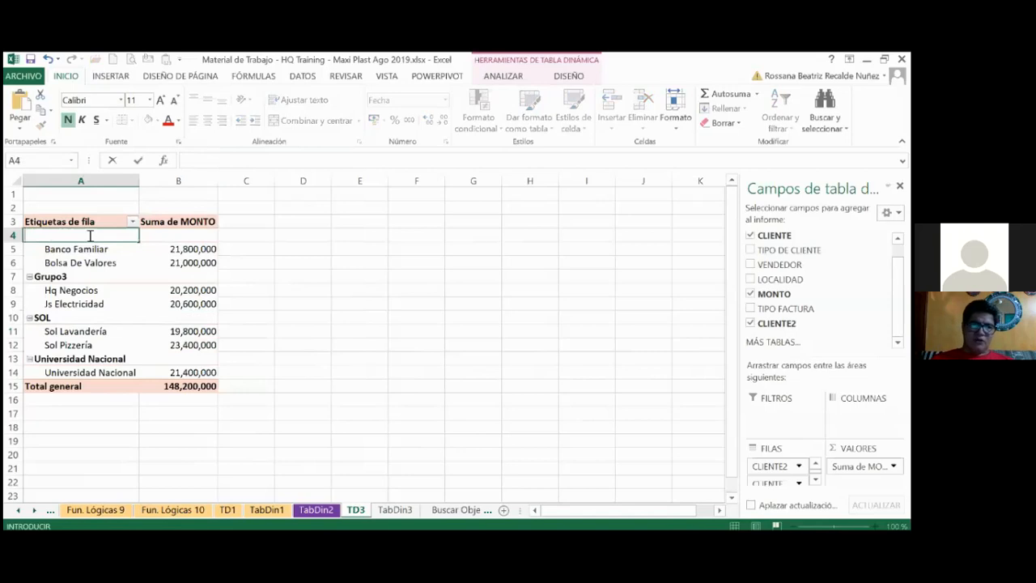
pyautogui.write('INVERSIONES')
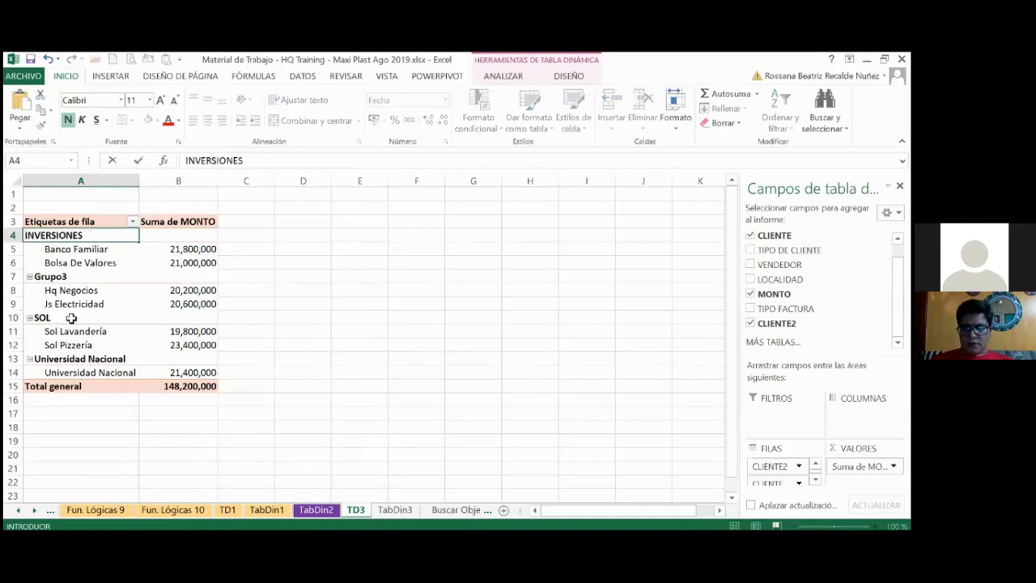
# Rename the Hq Negocios and Js Electricidad group as ASESORES
pyautogui.click(65, 277)
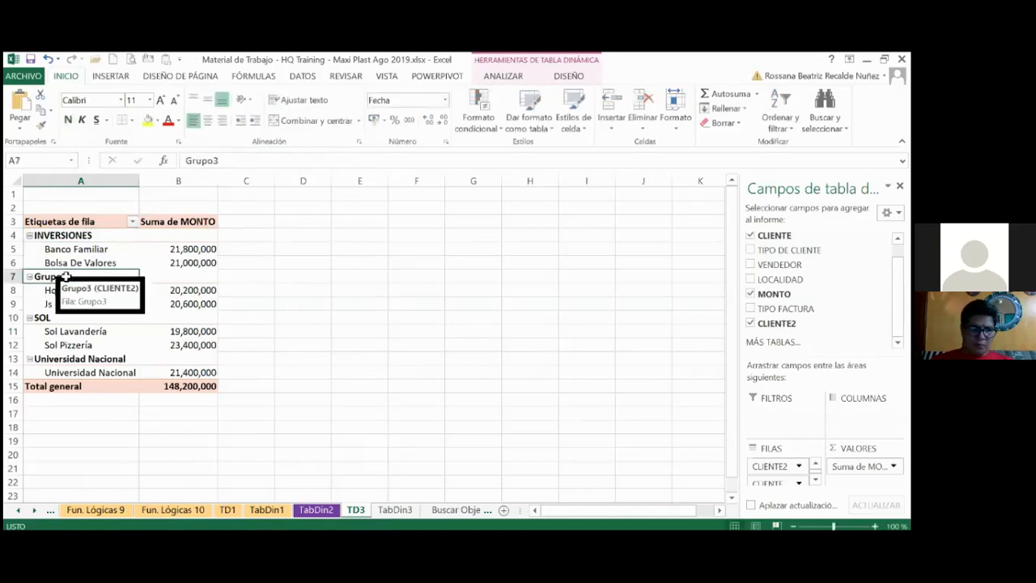
pyautogui.write('ASESORE')
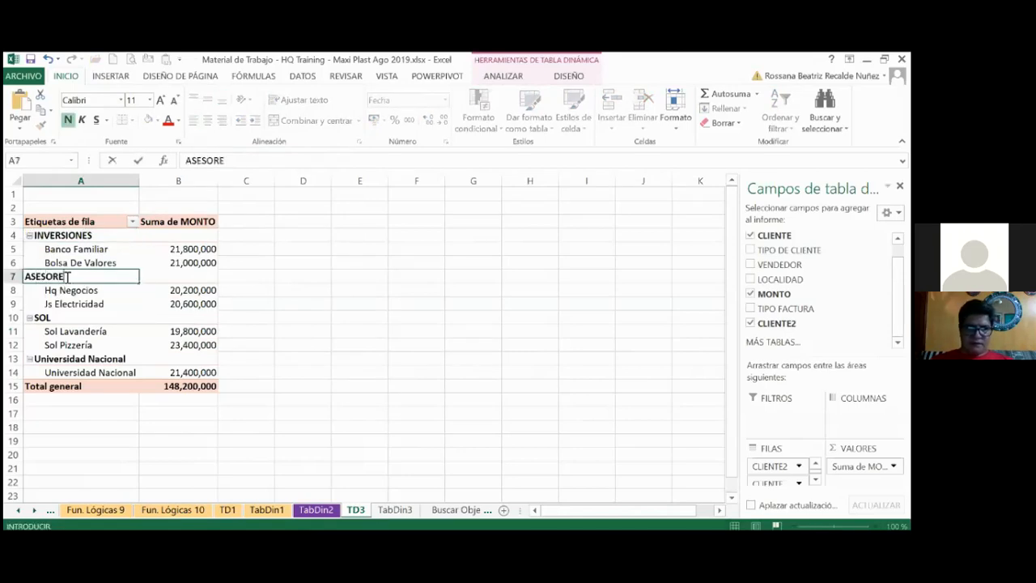
pyautogui.write('S')
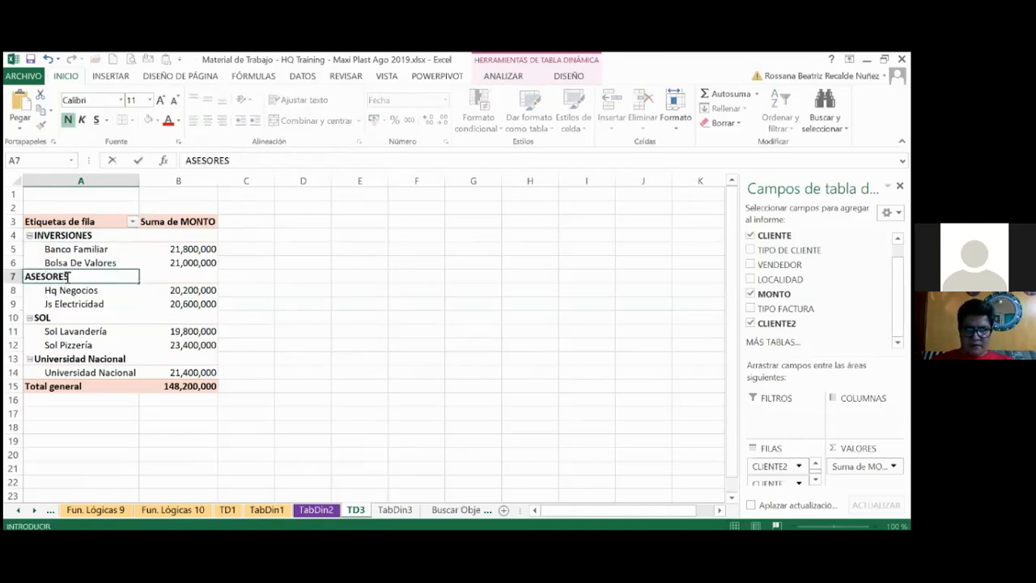
# Rename the Universidad Nacional group label as FACULTAD and go back to the instructions on the TabDin3 sheet
pyautogui.click(79, 362)
pyautogui.write('FACULTAD')
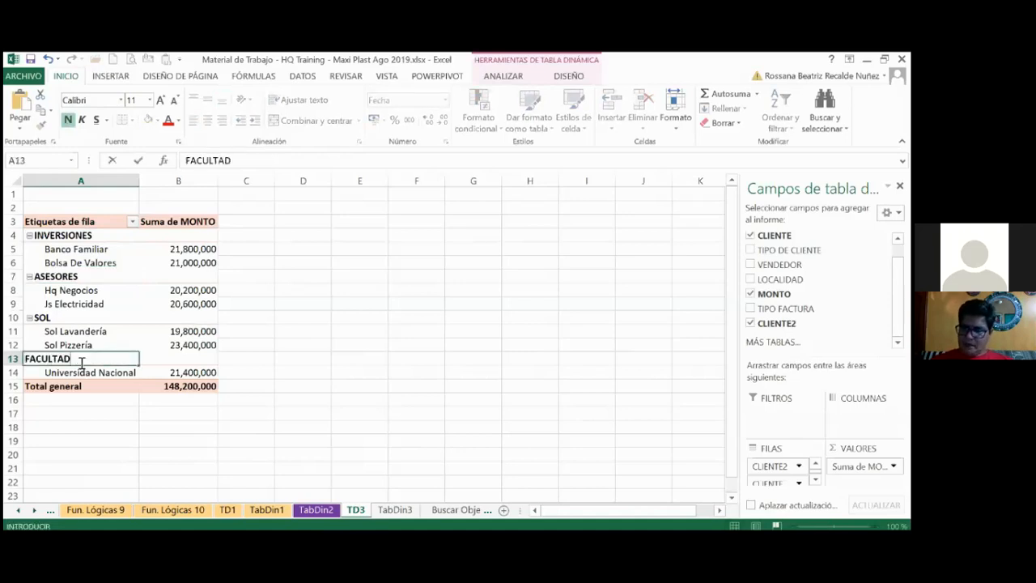
pyautogui.press('Return')
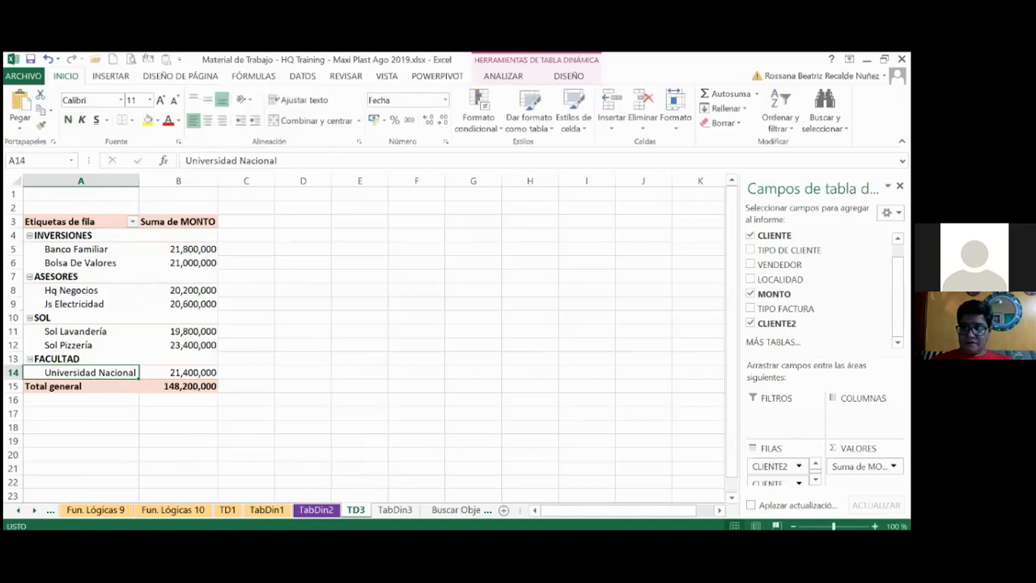
pyautogui.click(395, 510)
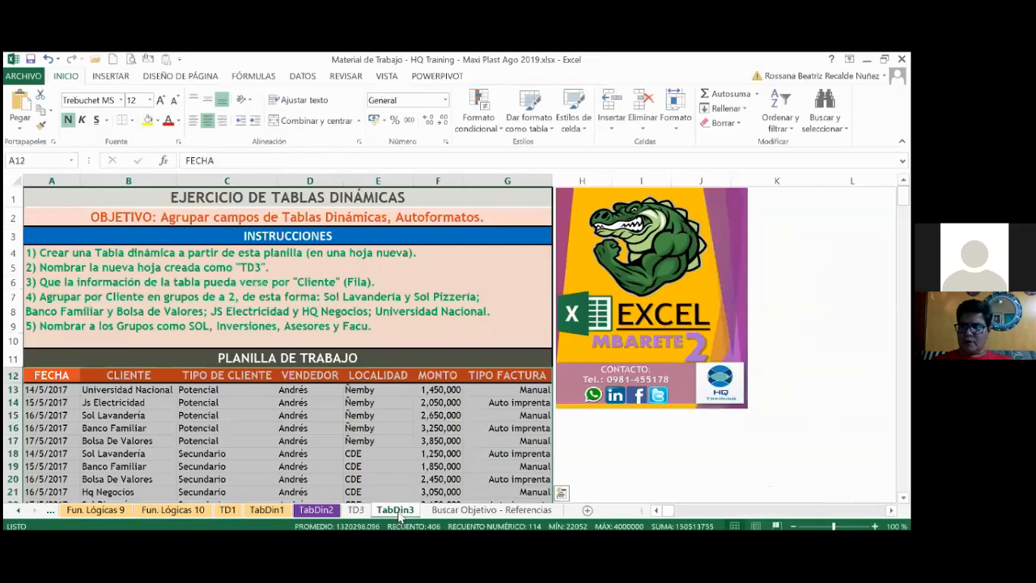
# Look through the source records on the TabDin3 sheet and return to the TD3 pivot table
pyautogui.scroll(-8, 388, 418)
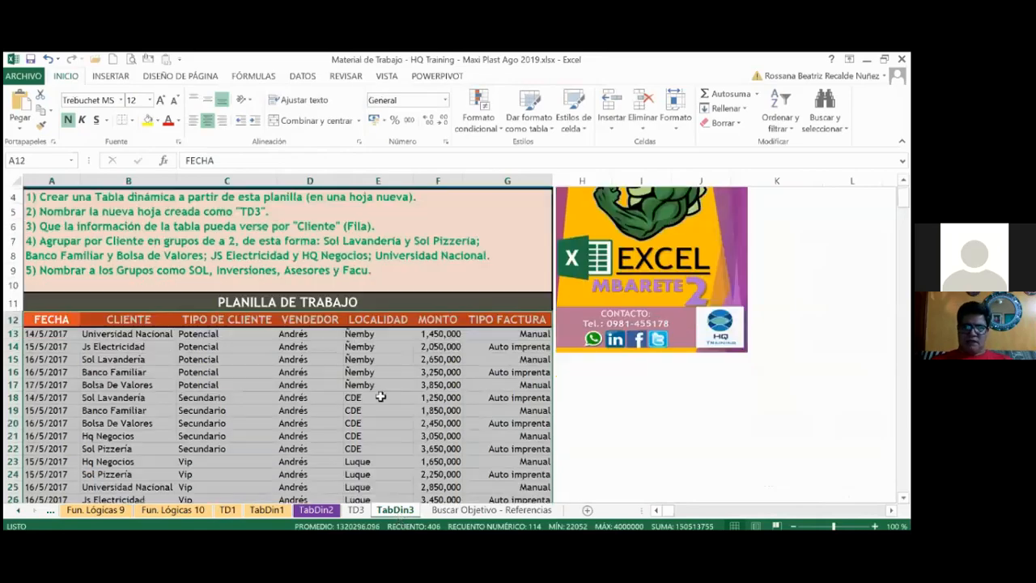
pyautogui.scroll(-5, 368, 439)
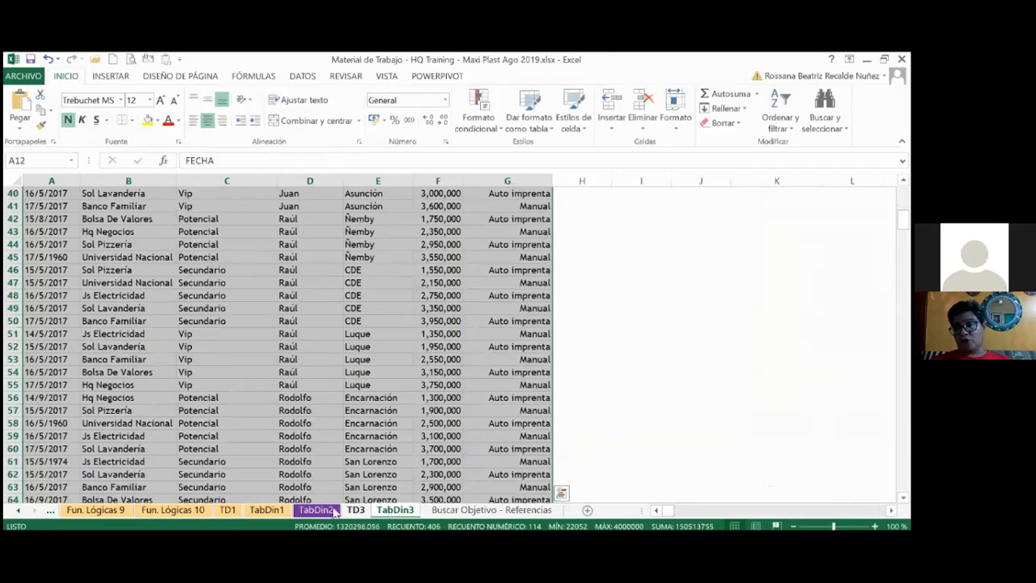
pyautogui.click(356, 510)
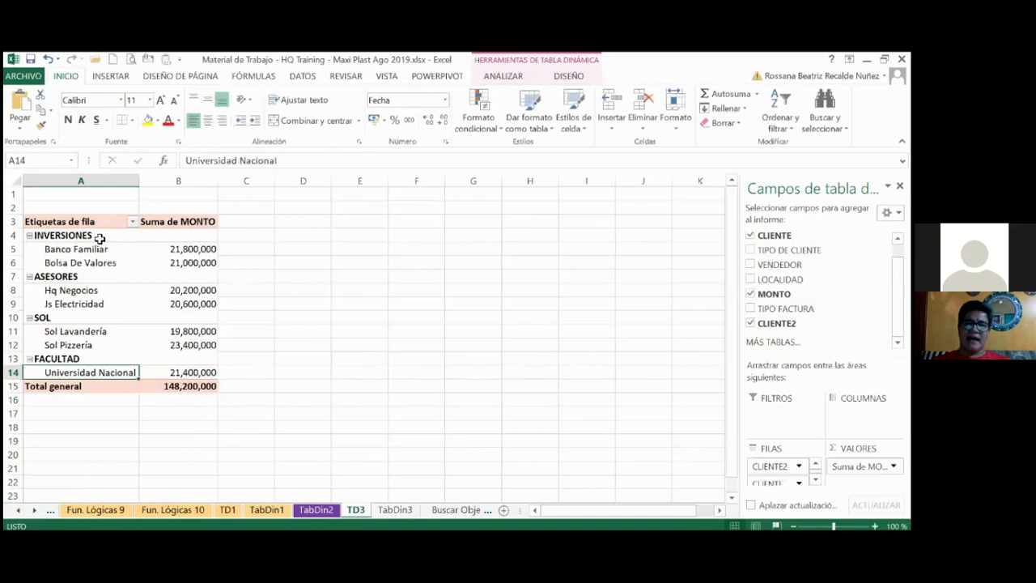
# Collapse the entire CLIENTE2 field of the TD3 pivot table so only the group rows are listed
pyautogui.click(32, 237)
pyautogui.click(30, 236)
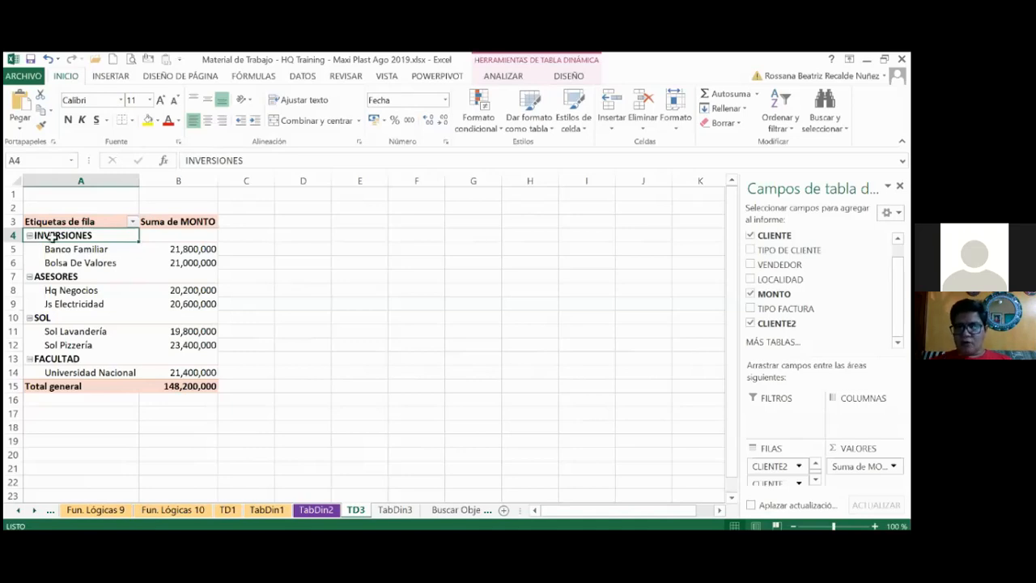
pyautogui.rightClick(52, 236)
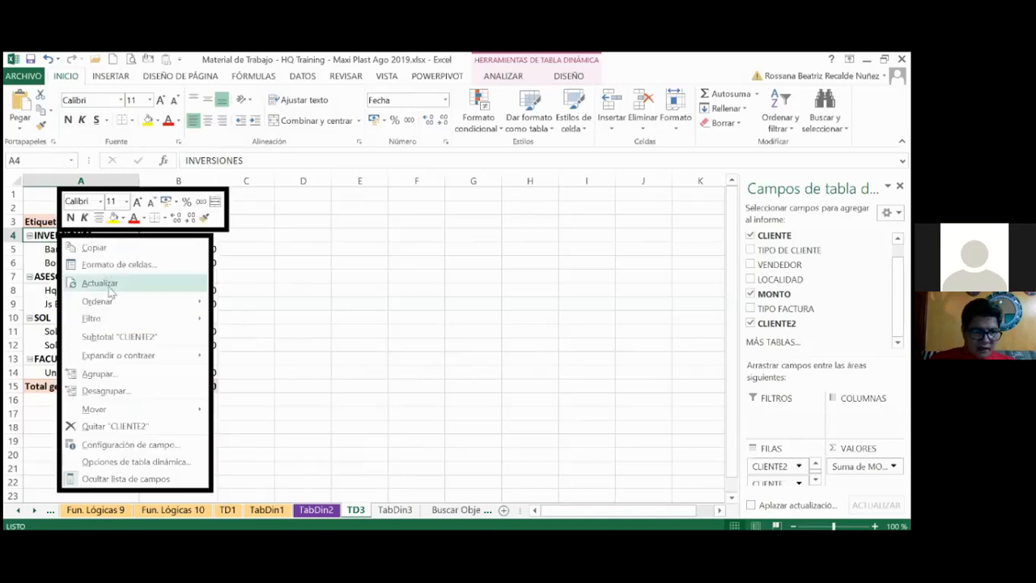
pyautogui.moveTo(118, 307)
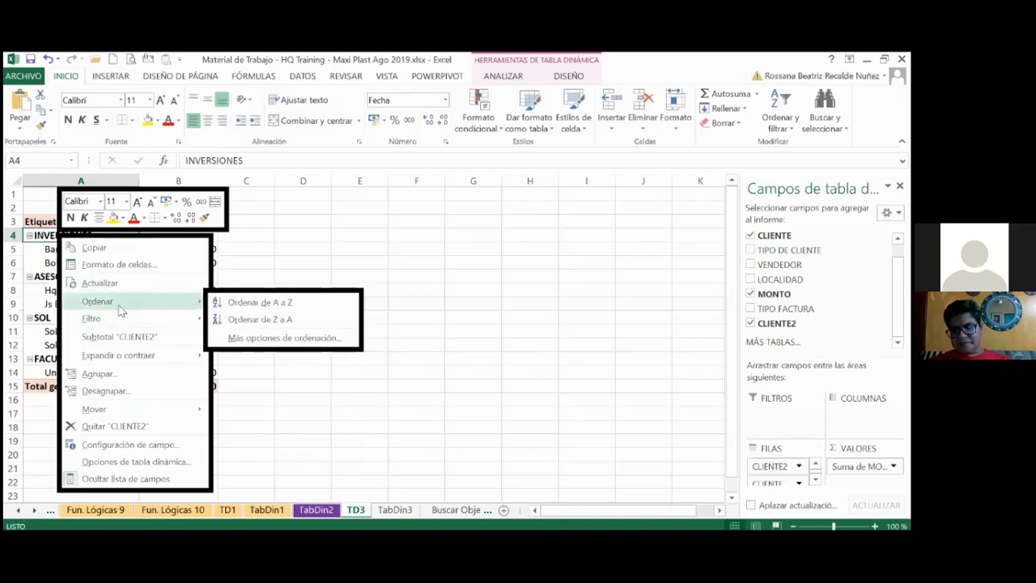
pyautogui.moveTo(116, 356)
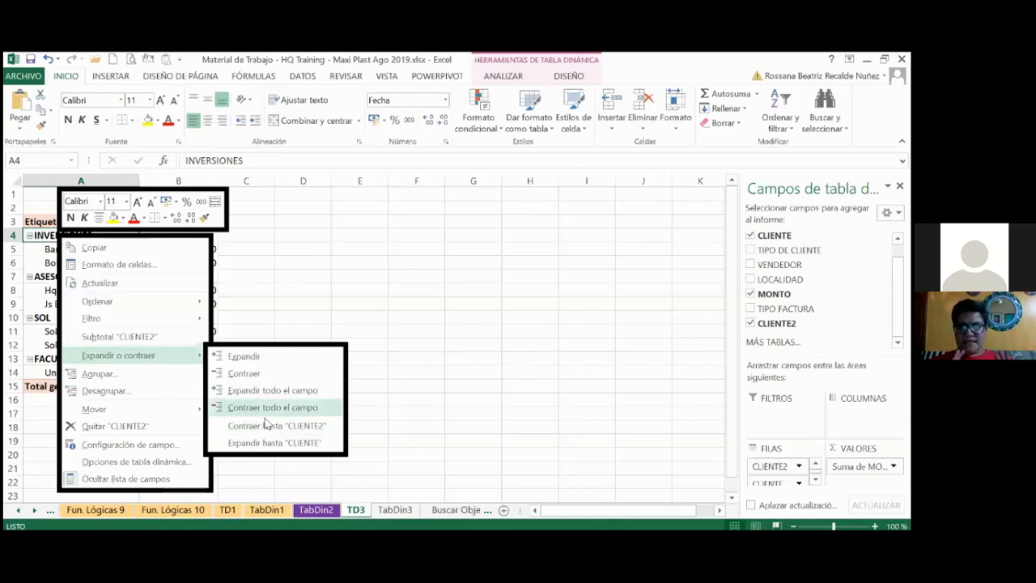
pyautogui.click(271, 407)
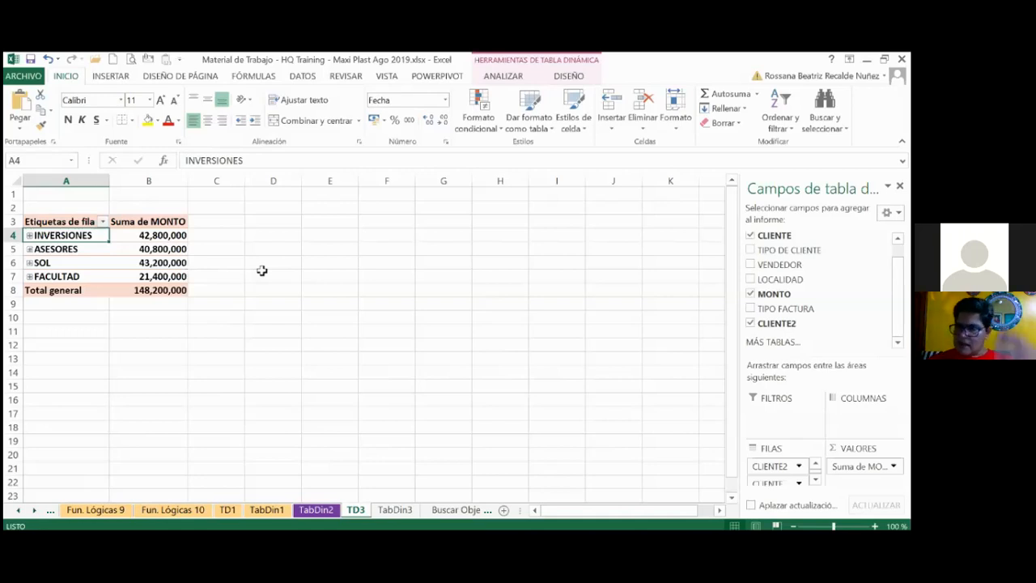
# Sort the collapsed groups by Suma de MONTO from largest to smallest
pyautogui.click(159, 221)
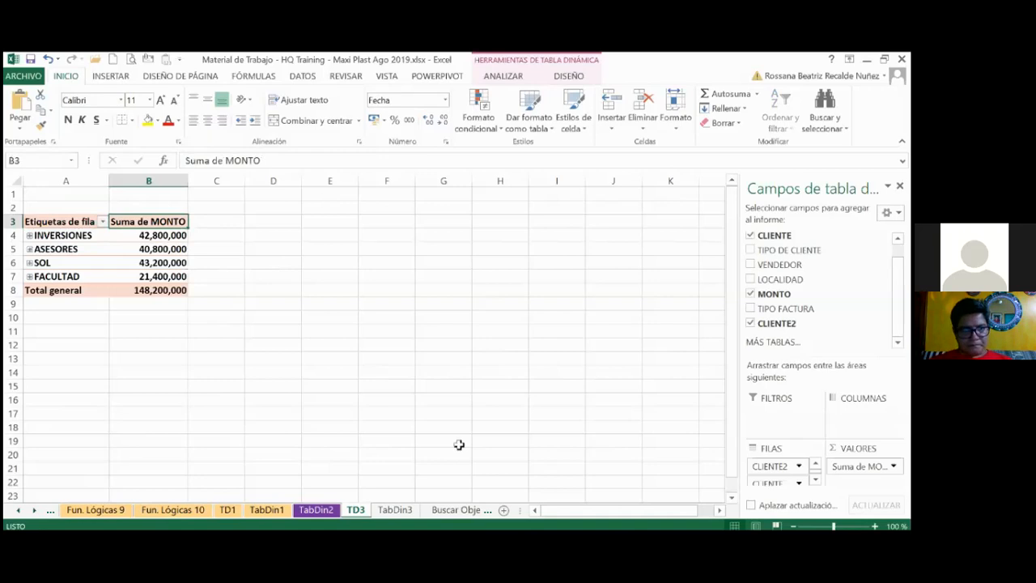
pyautogui.rightClick(186, 226)
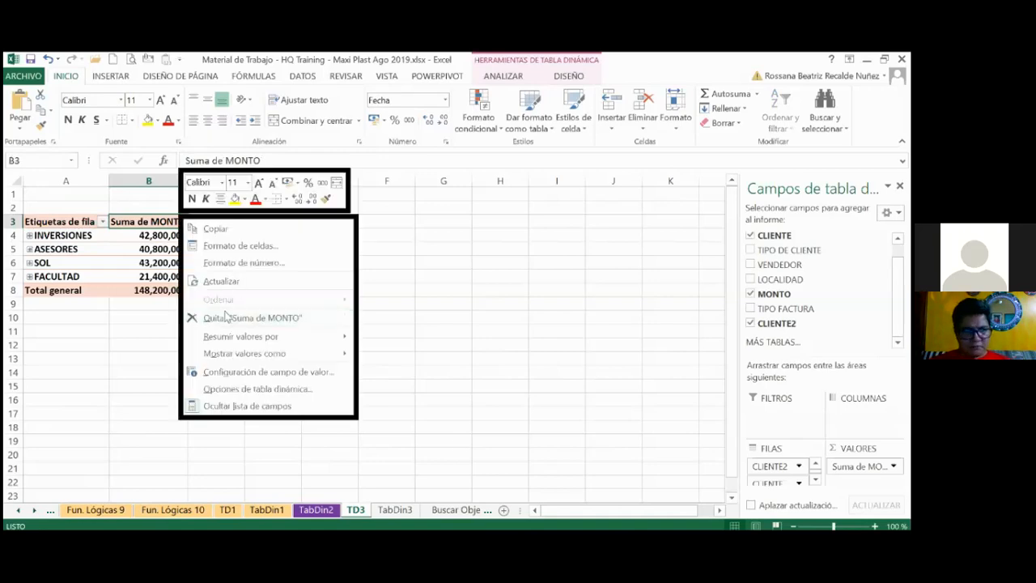
pyautogui.click(161, 231)
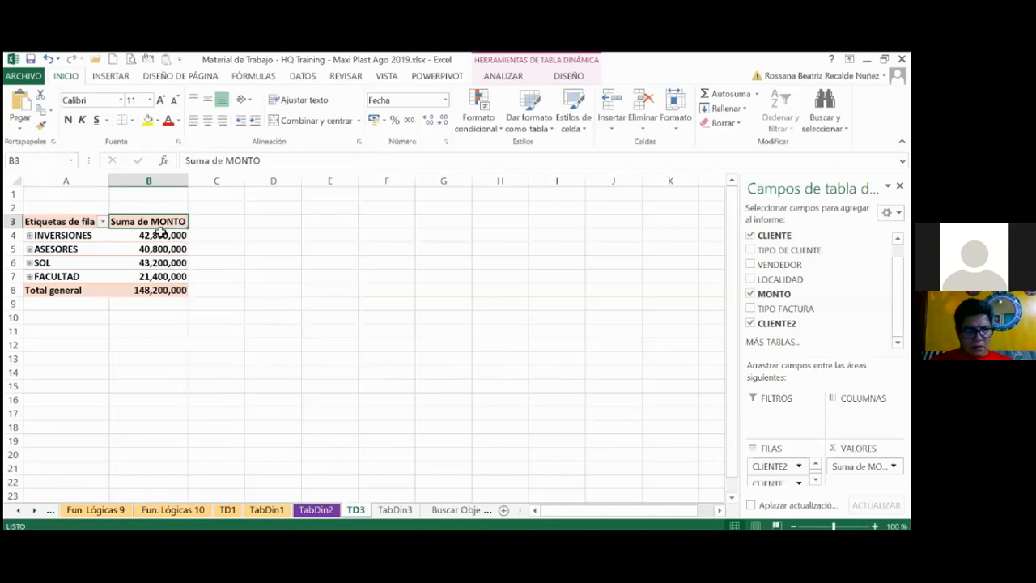
pyautogui.click(161, 233)
pyautogui.rightClick(162, 233)
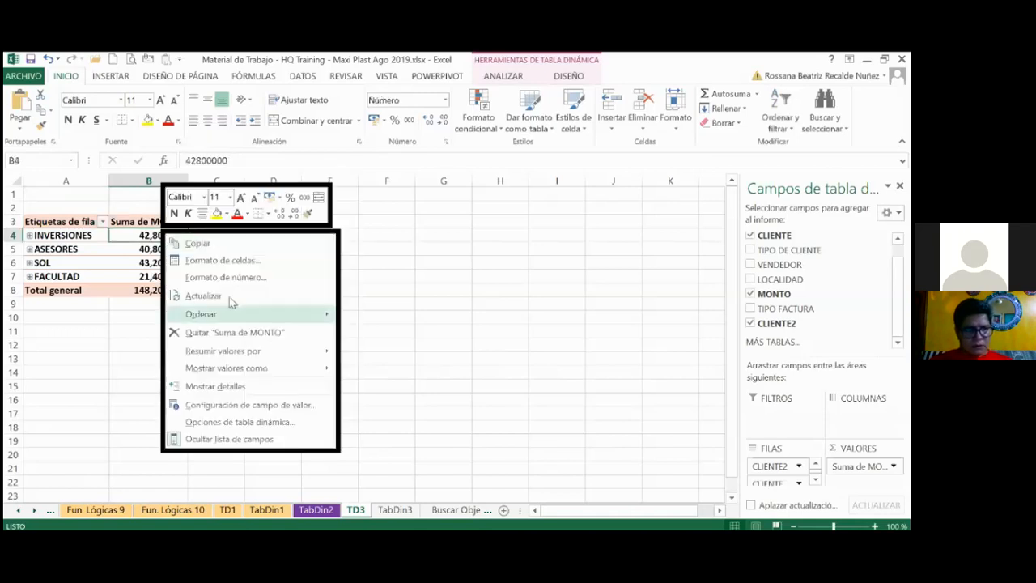
pyautogui.moveTo(259, 314)
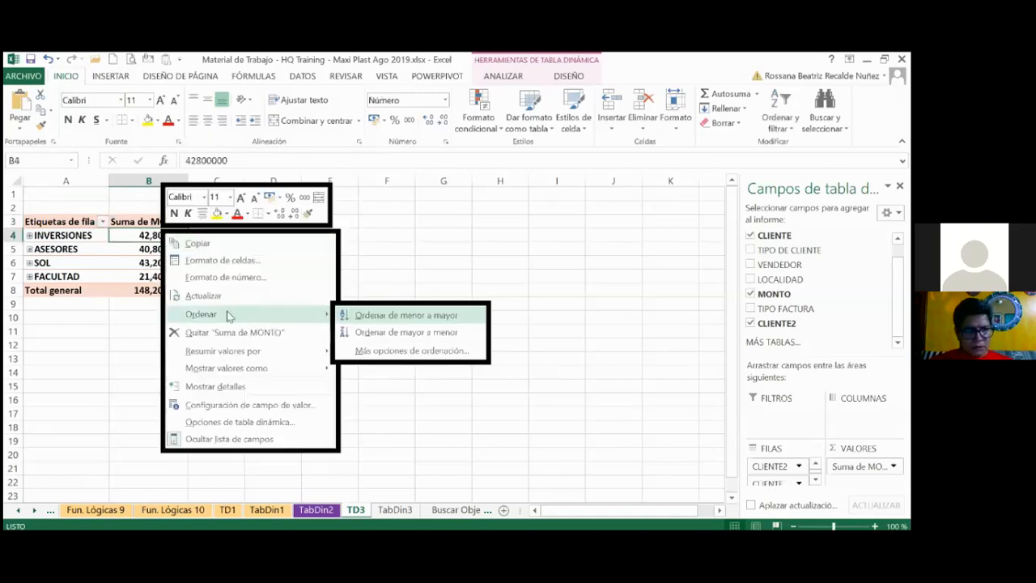
pyautogui.click(450, 333)
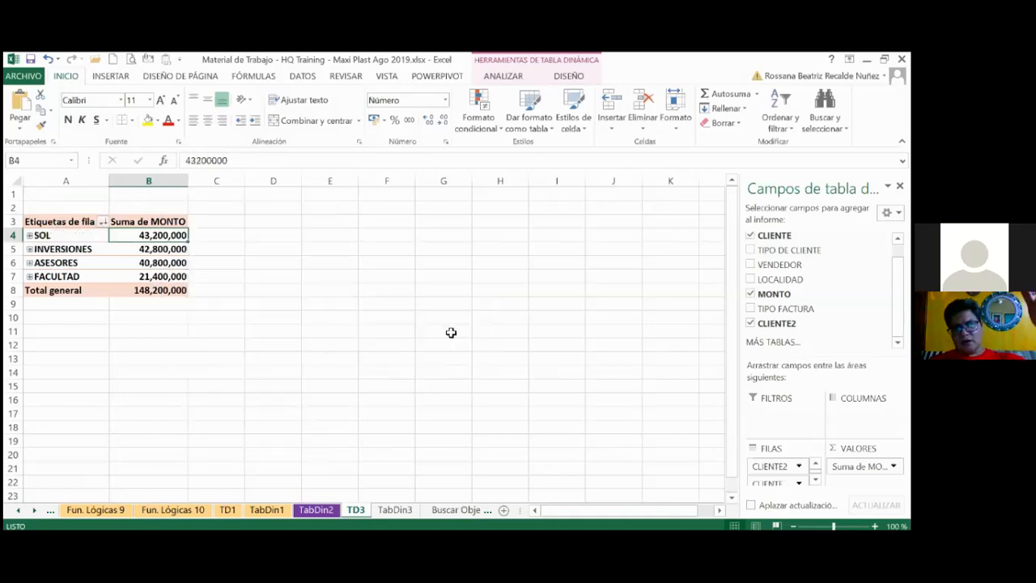
# Examine the sorting, summarize-by and show-values-as options available for the Suma de MONTO value of the SOL group
pyautogui.click(169, 322)
pyautogui.click(173, 236)
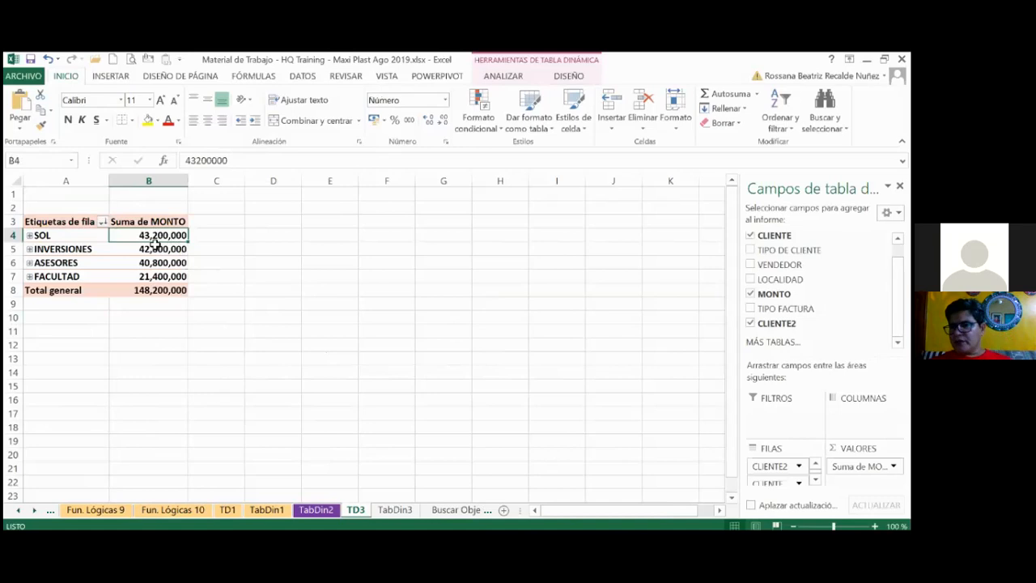
pyautogui.rightClick(162, 236)
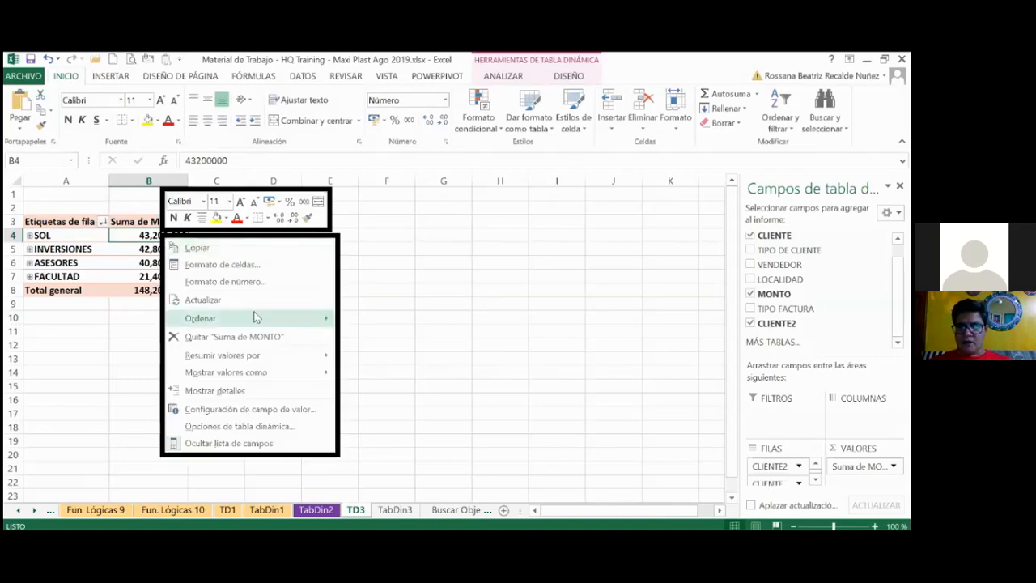
pyautogui.moveTo(255, 319)
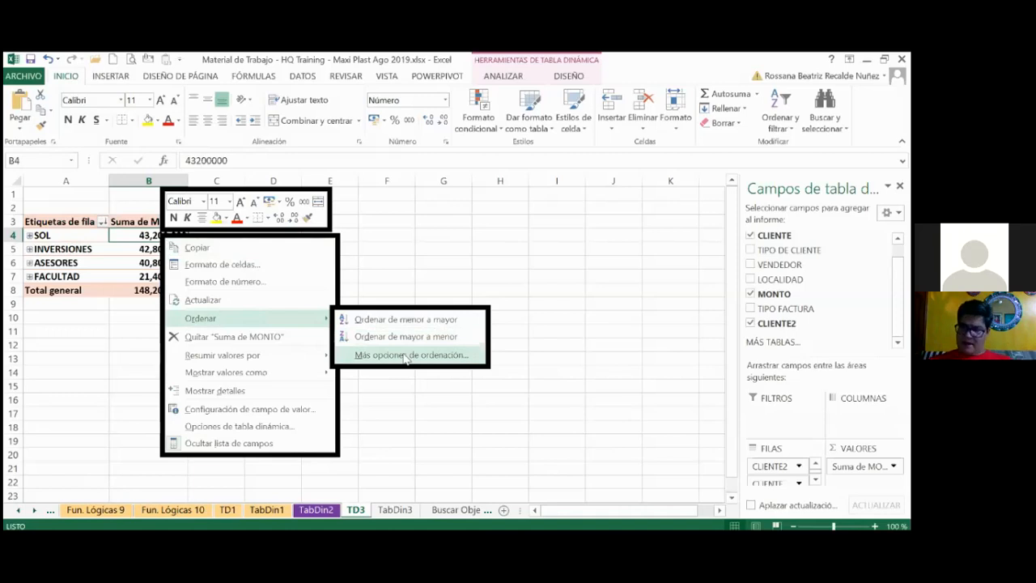
pyautogui.moveTo(303, 357)
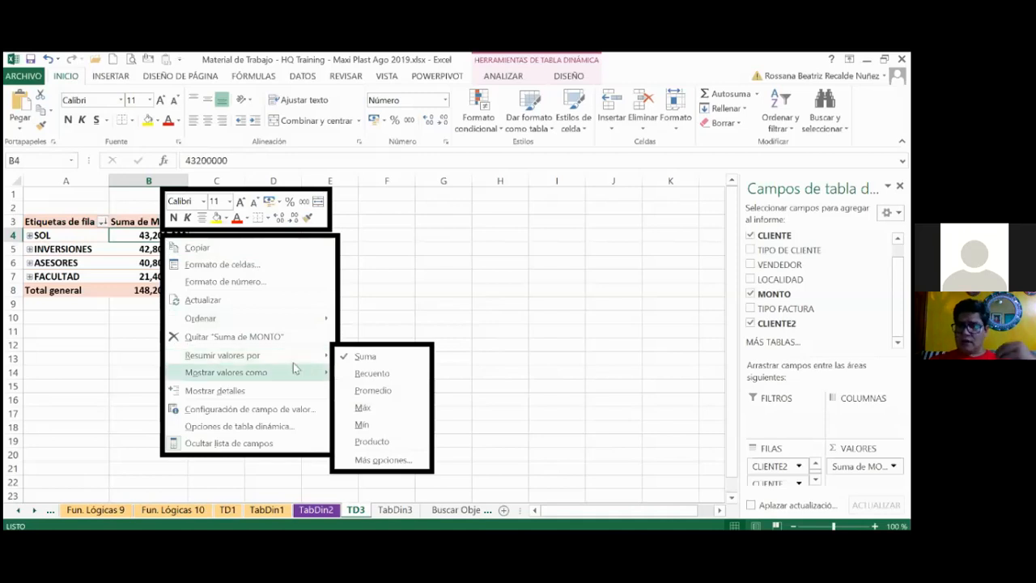
pyautogui.moveTo(284, 372)
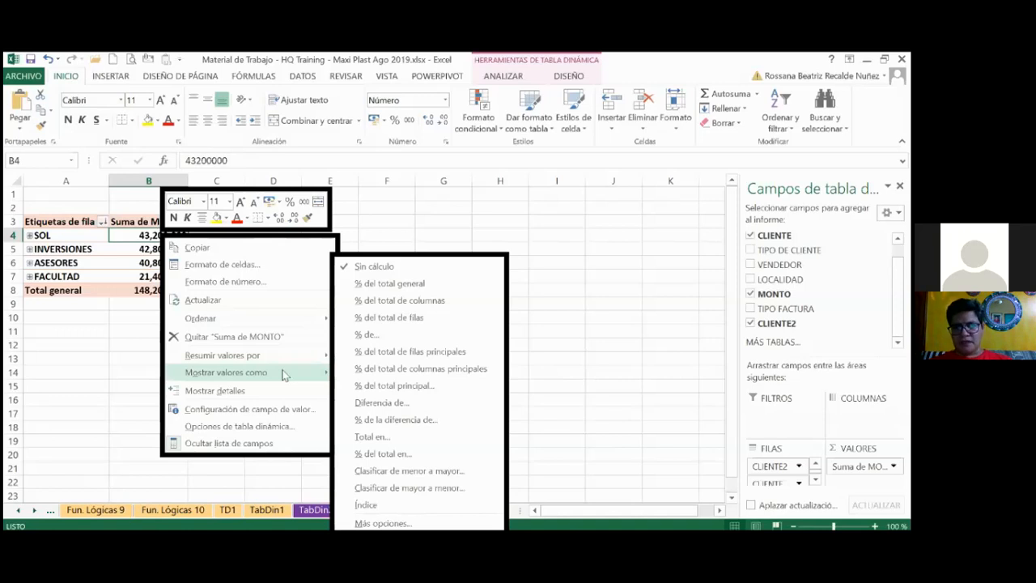
pyautogui.press('Escape')
pyautogui.press('Escape')
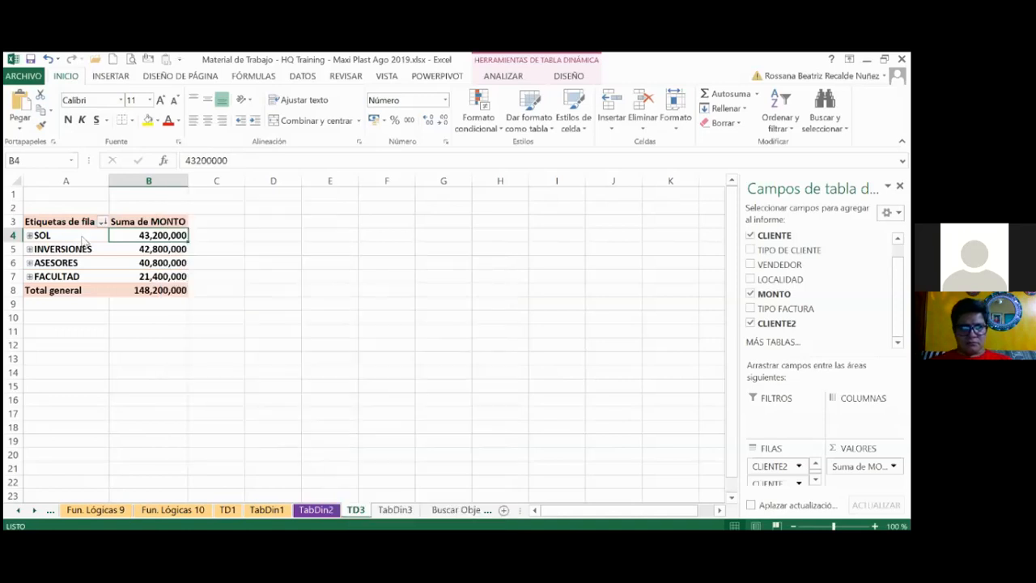
# Expand the entire CLIENTE2 field to list the clients under every group
pyautogui.rightClick(81, 237)
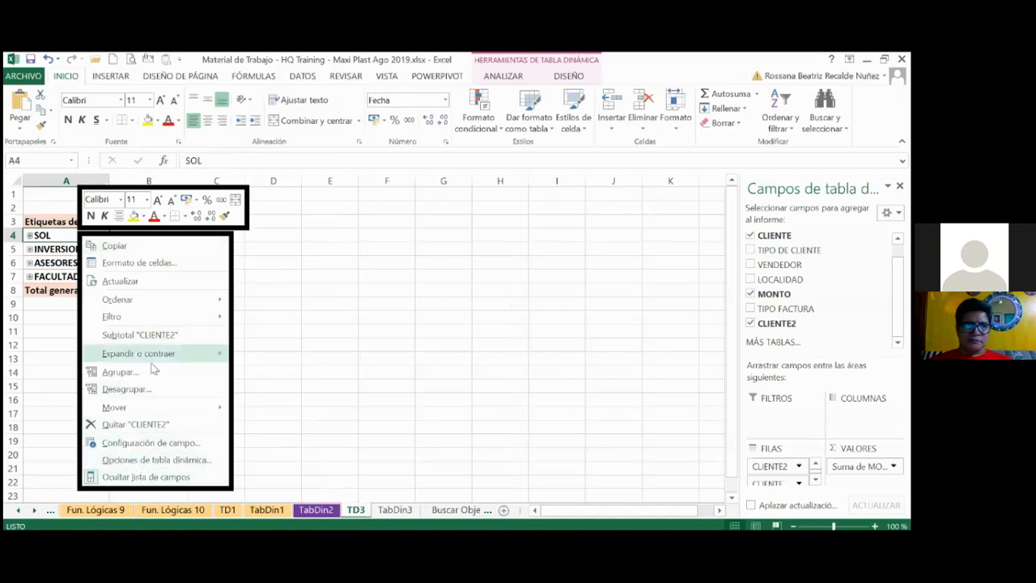
pyautogui.moveTo(153, 353)
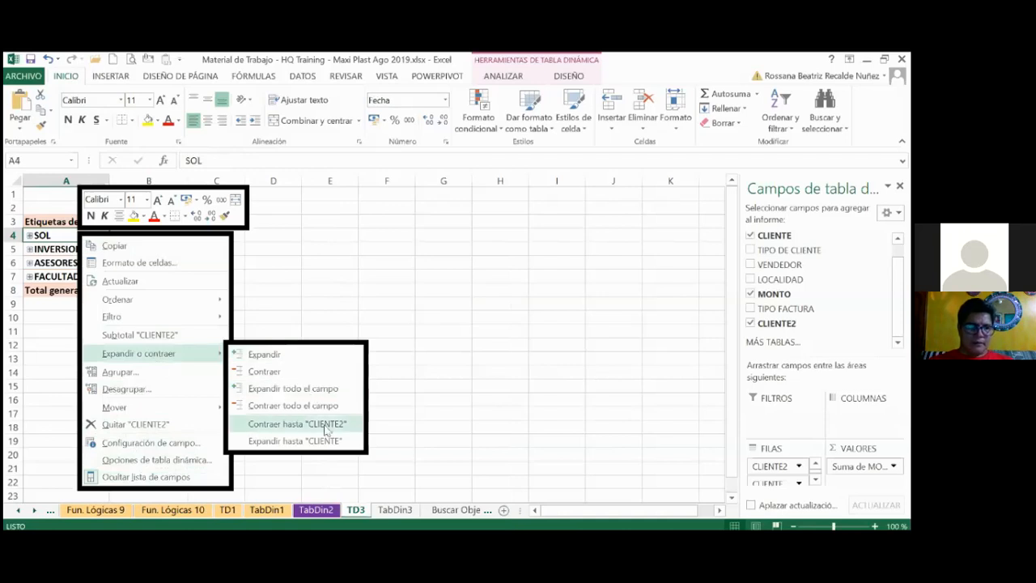
pyautogui.click(320, 389)
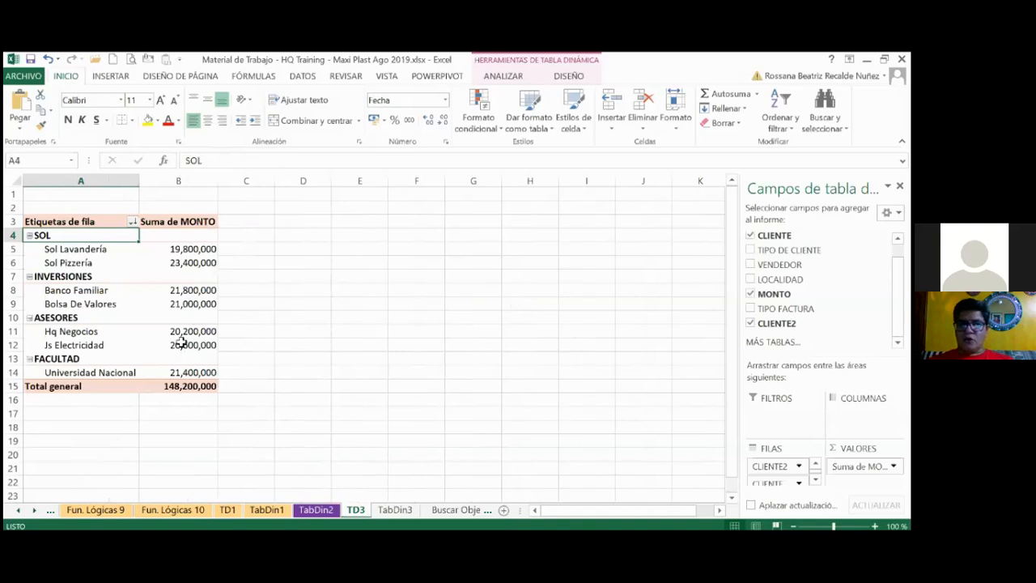
# Turn on the CLIENTE2 subtotal so each group row in the pivot table carries its summed MONTO
pyautogui.click(199, 234)
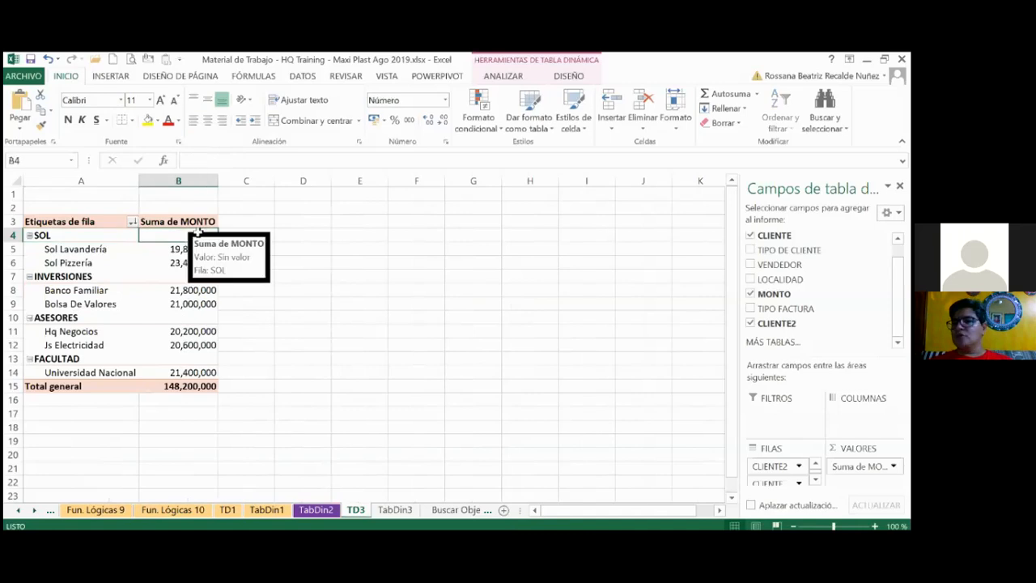
pyautogui.click(124, 235)
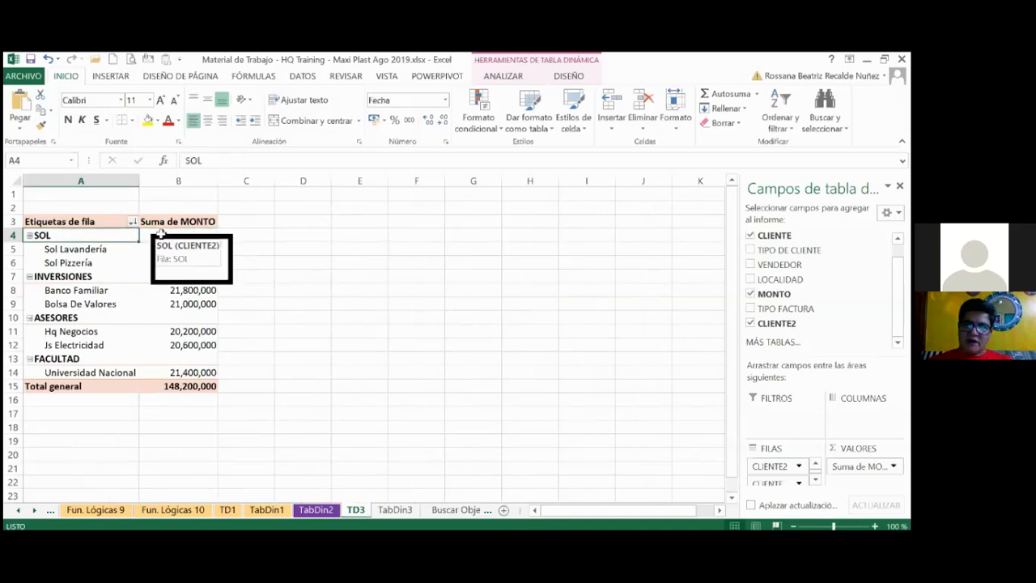
pyautogui.click(160, 233)
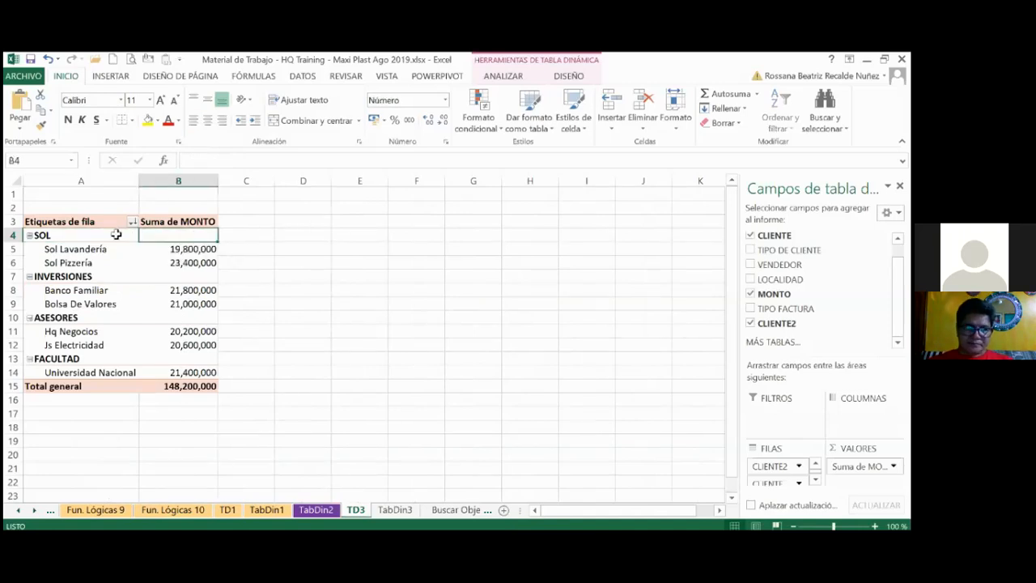
pyautogui.click(116, 233)
pyautogui.rightClick(115, 234)
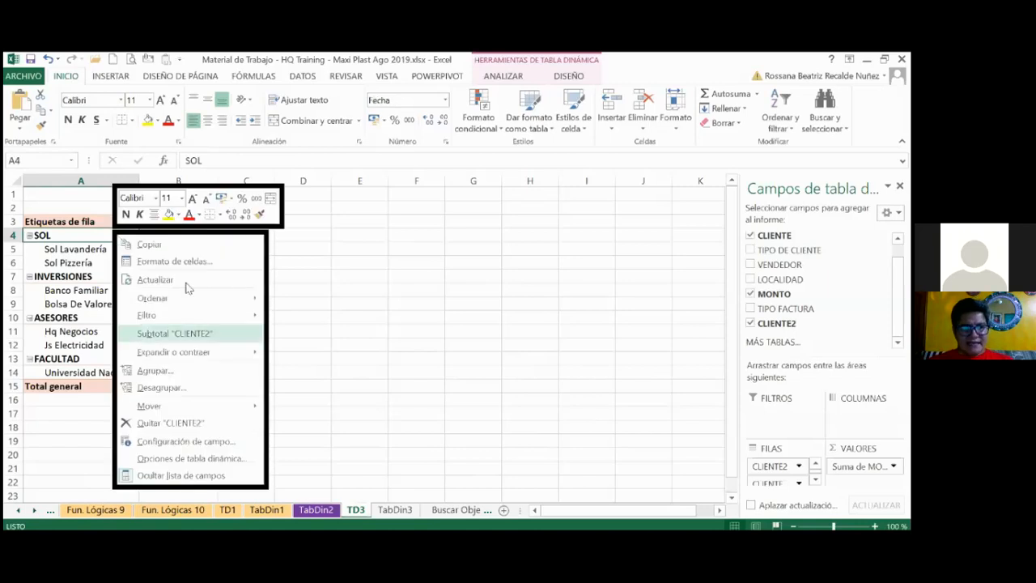
pyautogui.click(192, 339)
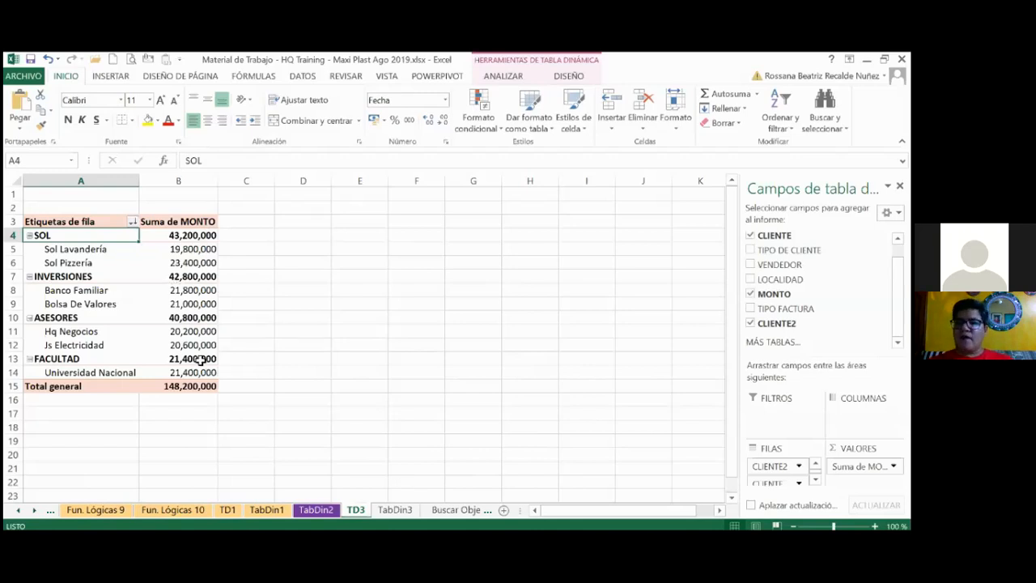
pyautogui.moveTo(202, 354)
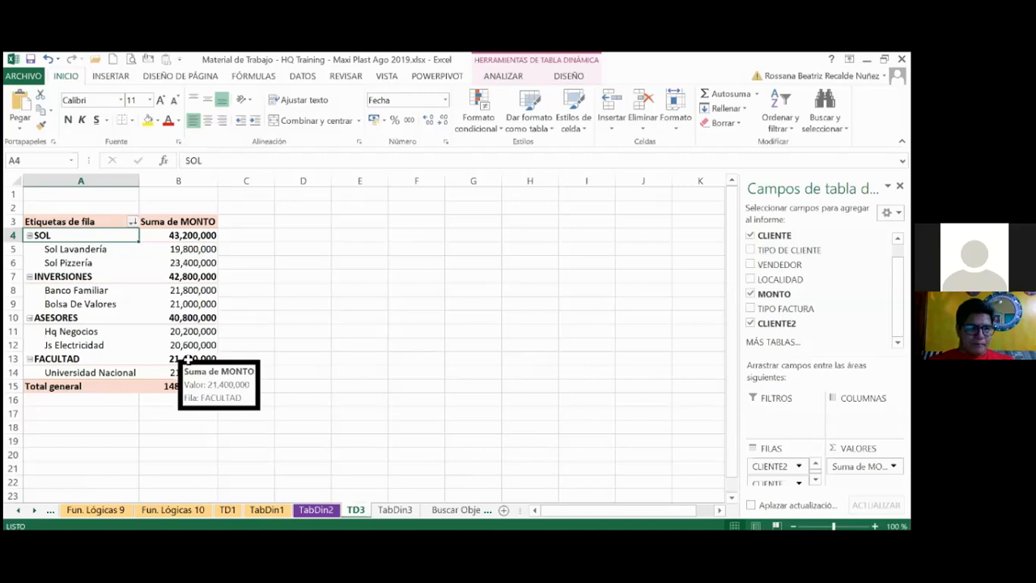
pyautogui.rightClick(192, 235)
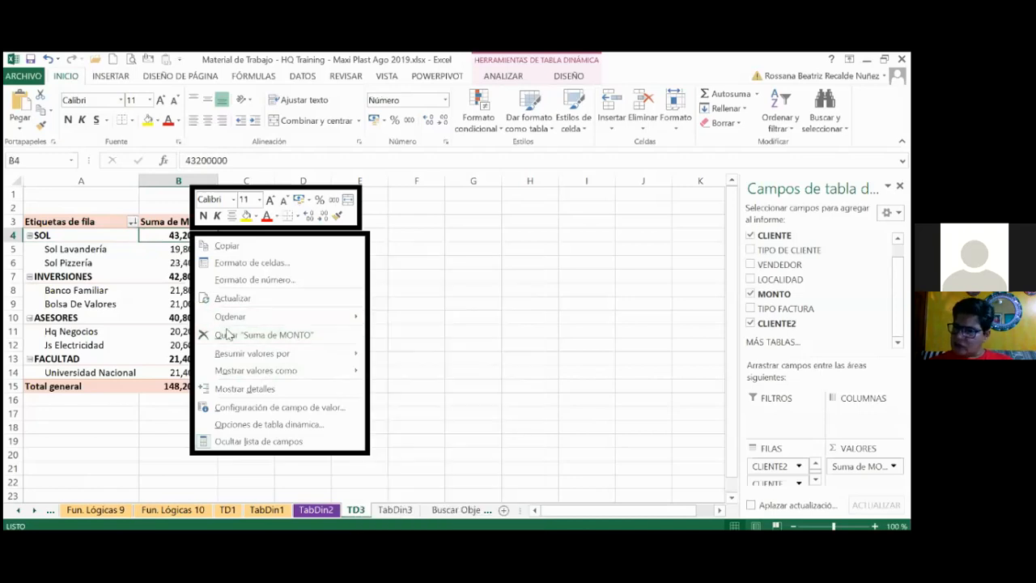
pyautogui.press('Escape')
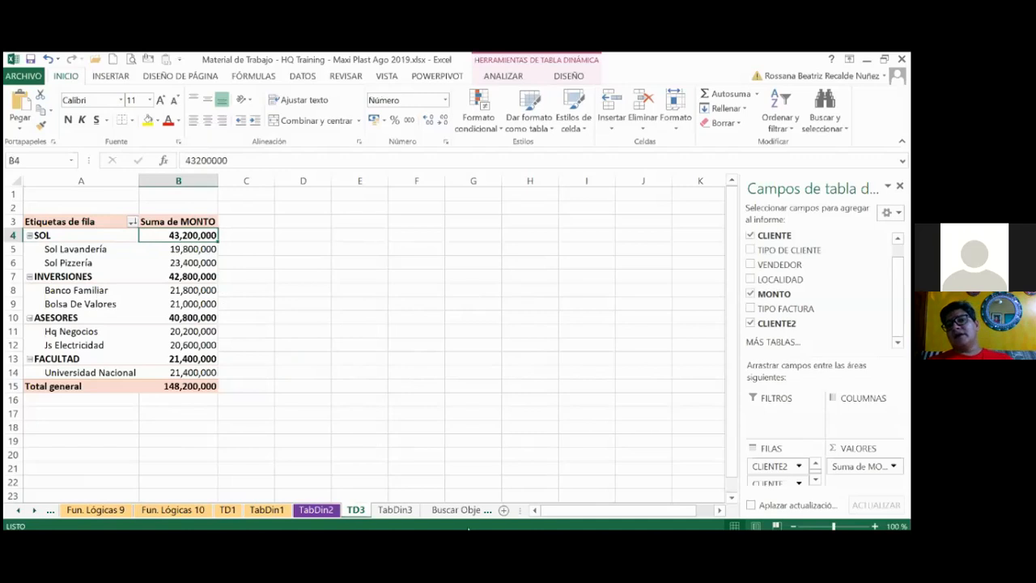
# Recheck the exercise instructions on the TabDin3 sheet, go back to TD3 and view its page layout options
pyautogui.click(394, 510)
pyautogui.scroll(-4, 390, 461)
pyautogui.scroll(11, 390, 462)
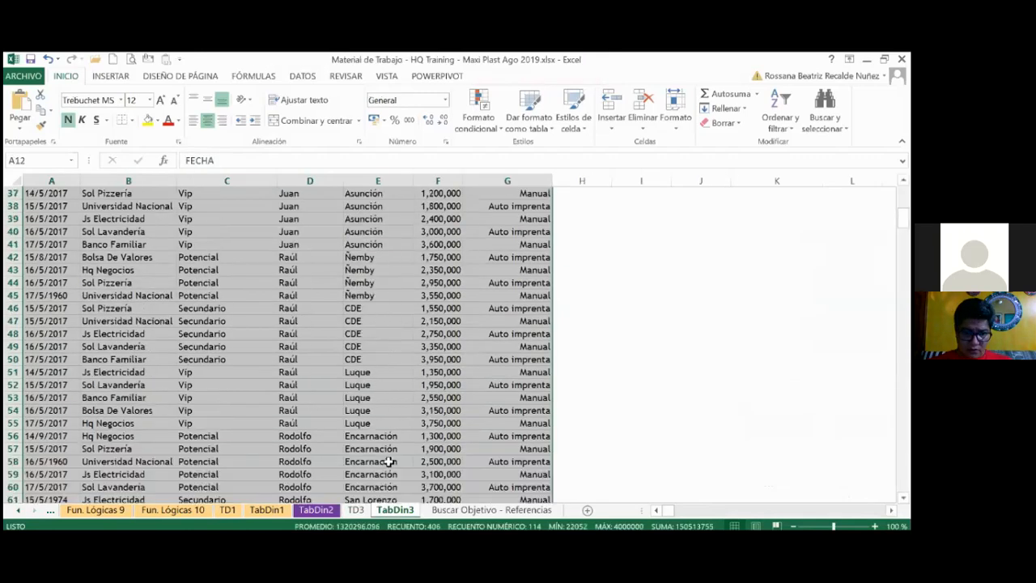
pyautogui.scroll(6, 389, 462)
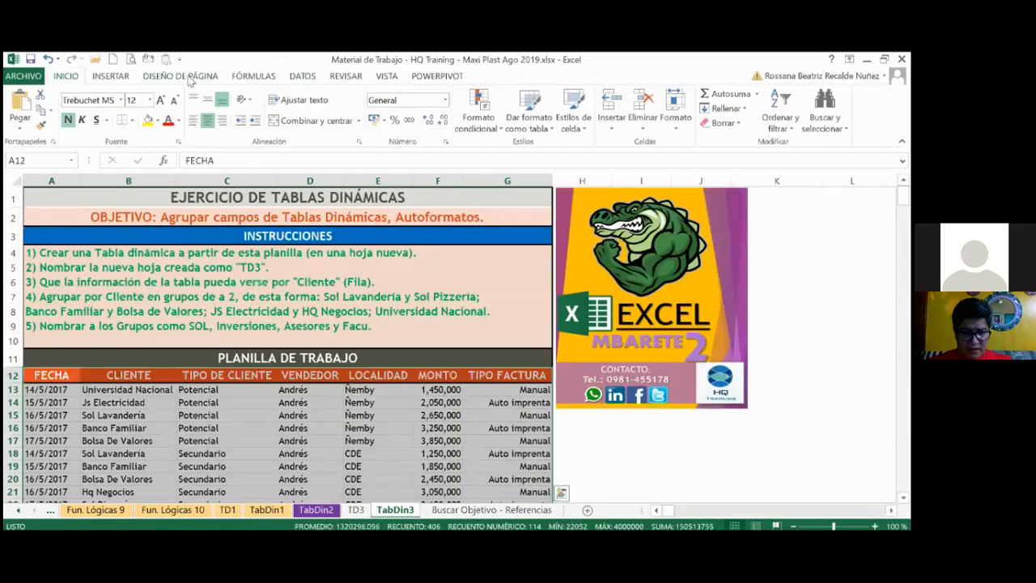
pyautogui.click(360, 512)
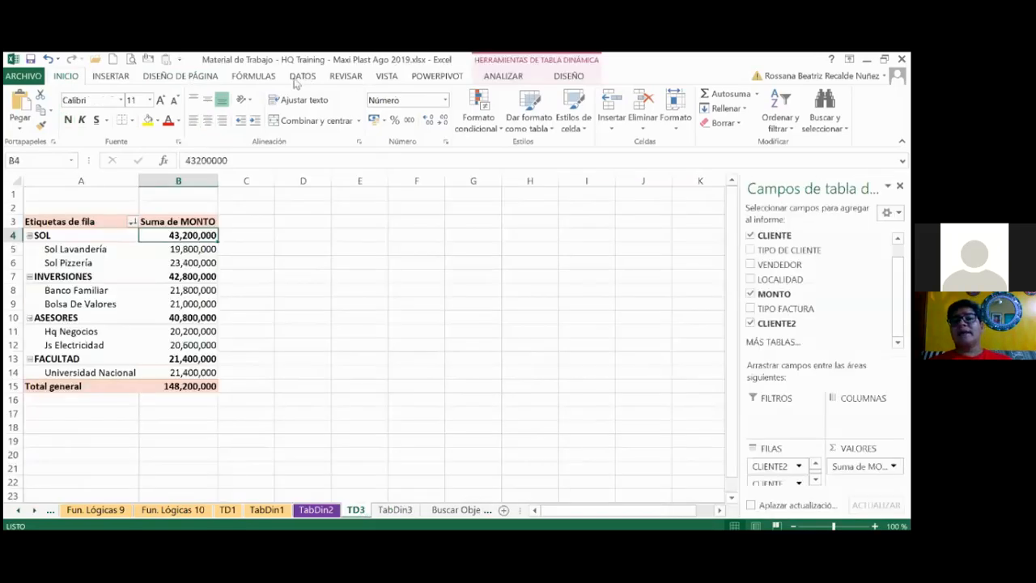
pyautogui.click(187, 76)
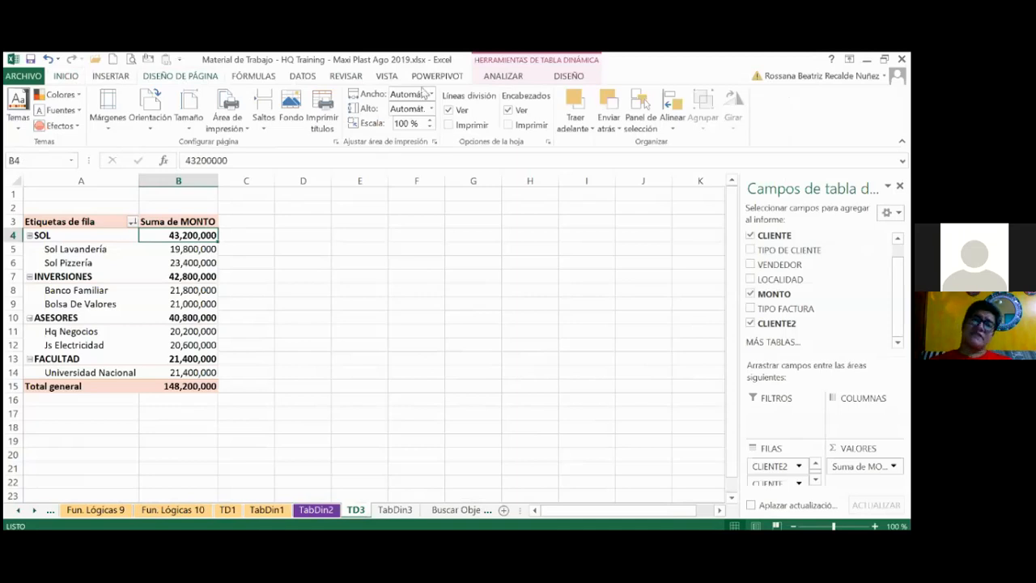
pyautogui.click(506, 71)
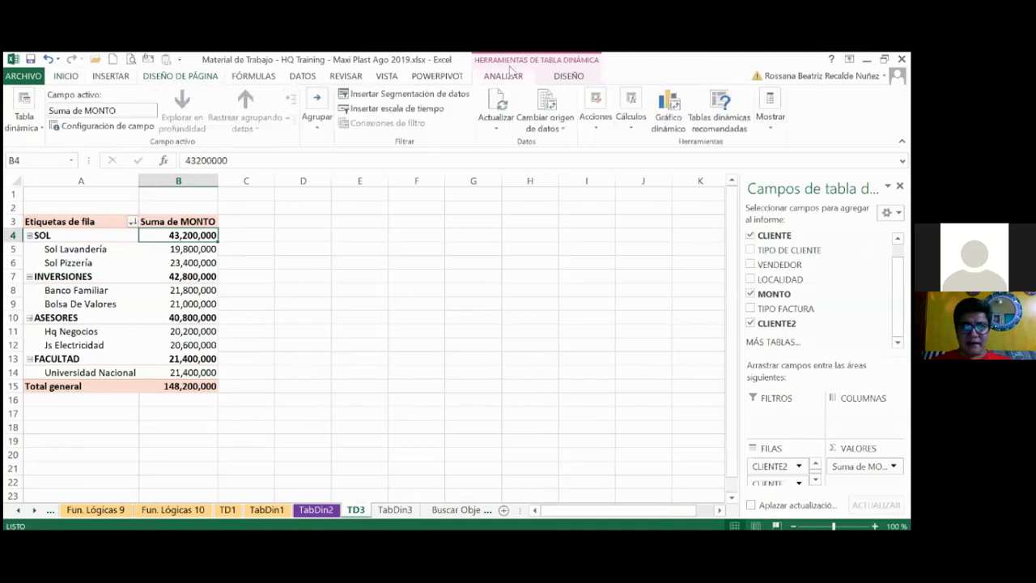
pyautogui.click(551, 79)
pyautogui.click(485, 80)
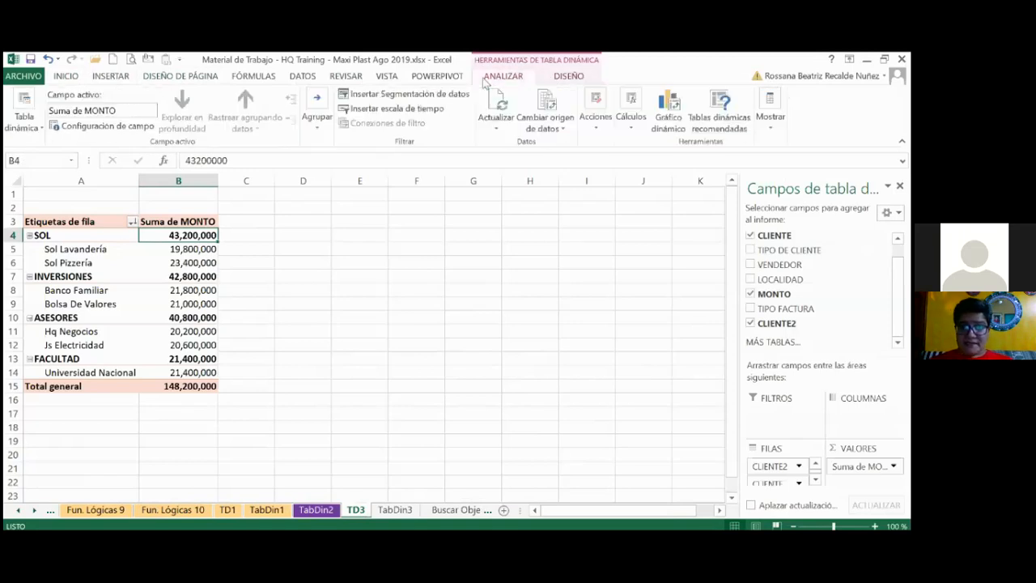
pyautogui.click(540, 79)
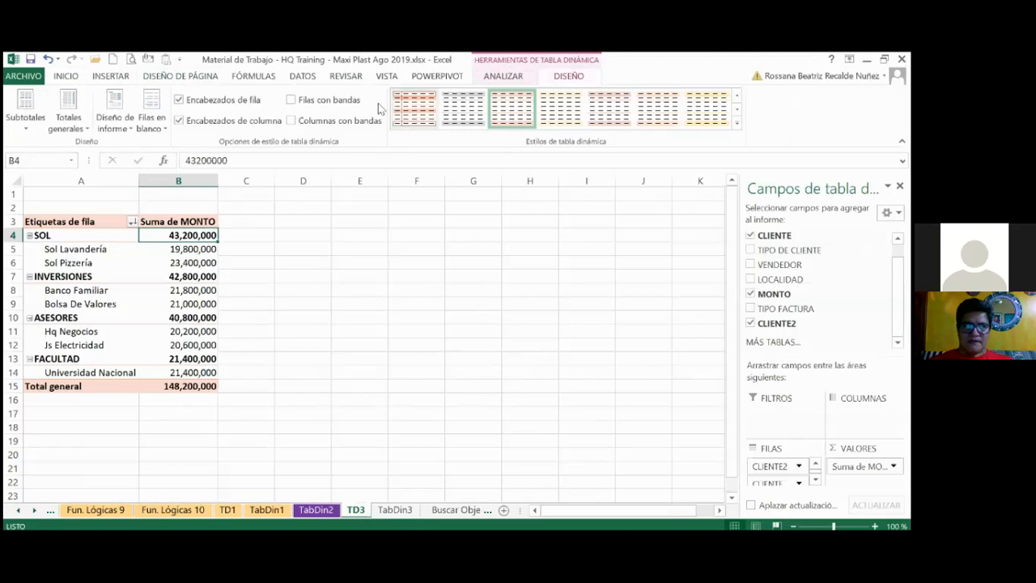
# Insert a pivot chart of the TD3 pivot table as a 3D clustered column chart (Columna agrupada 3D)
pyautogui.click(519, 81)
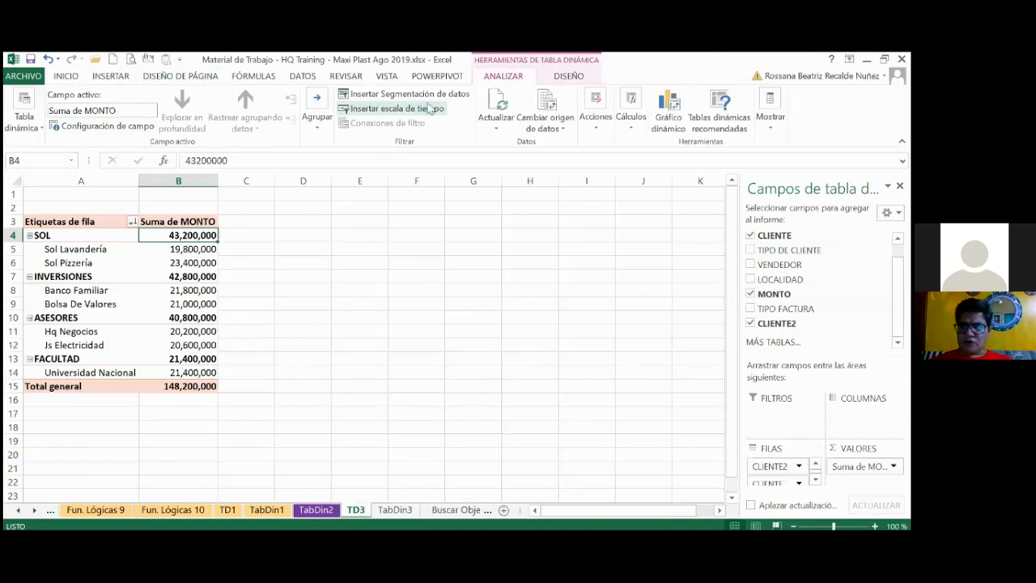
pyautogui.click(668, 120)
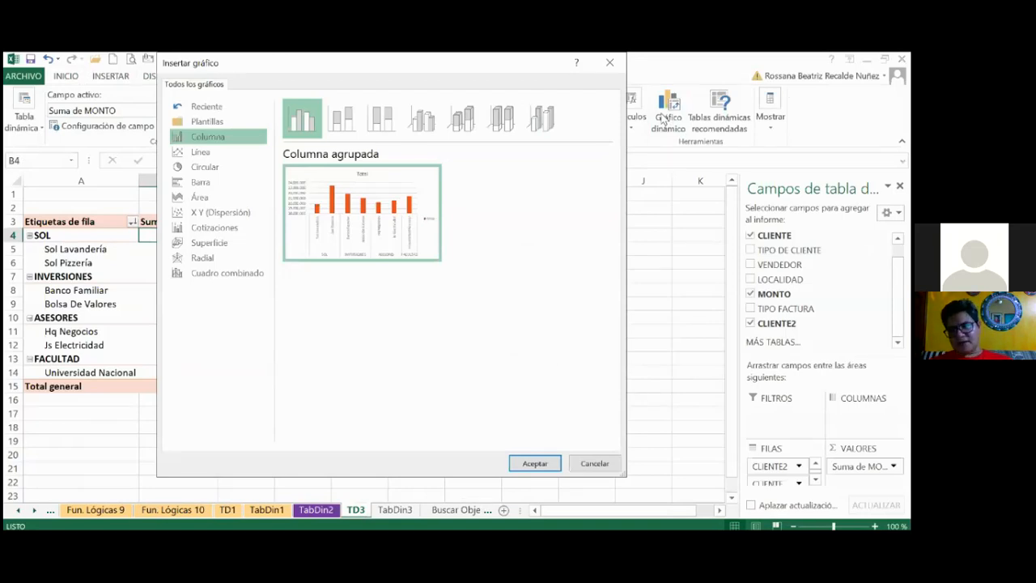
pyautogui.moveTo(413, 212)
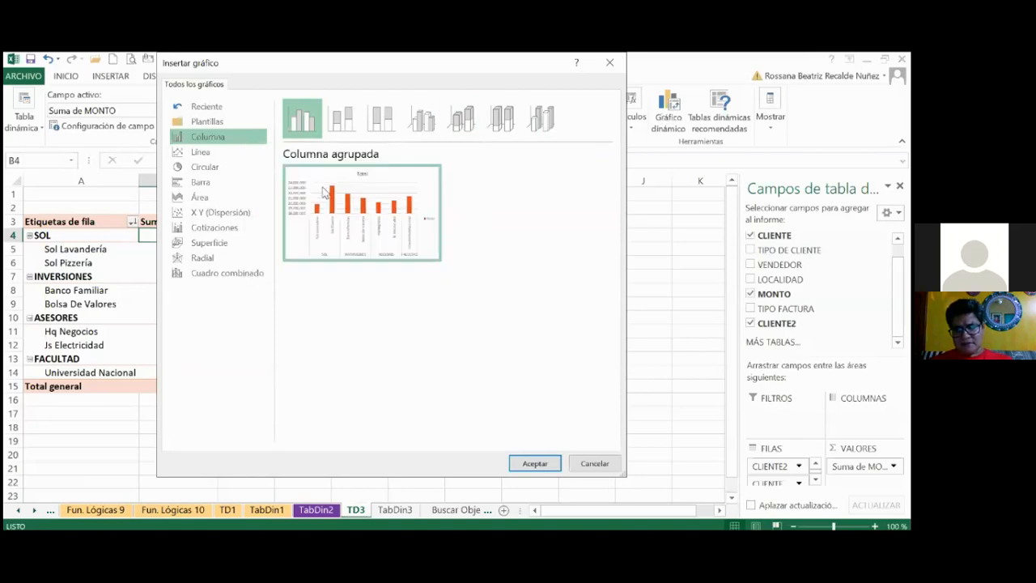
pyautogui.moveTo(354, 192)
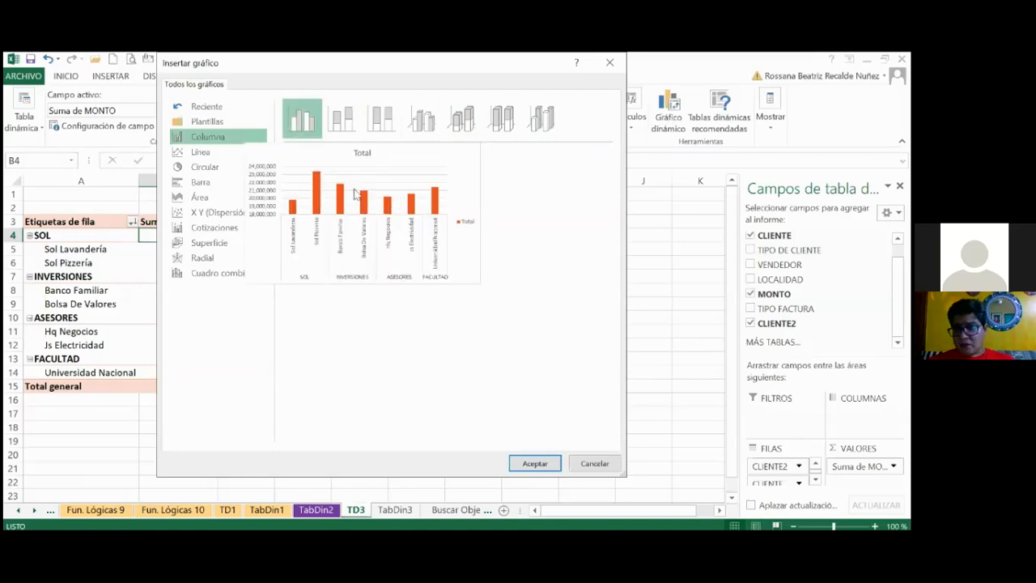
pyautogui.click(340, 115)
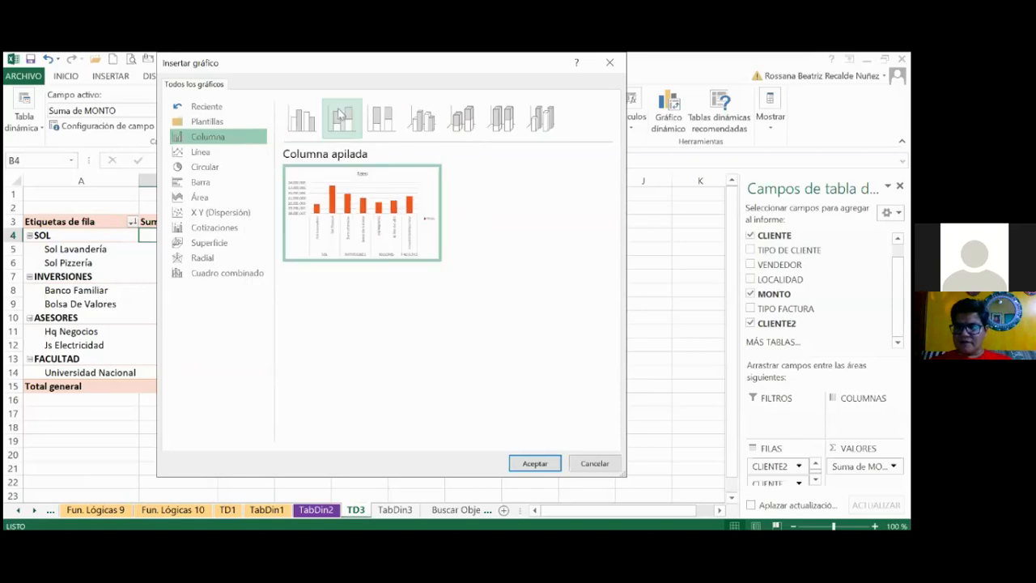
pyautogui.click(381, 118)
pyautogui.click(420, 118)
pyautogui.click(475, 120)
pyautogui.click(502, 119)
pyautogui.click(540, 119)
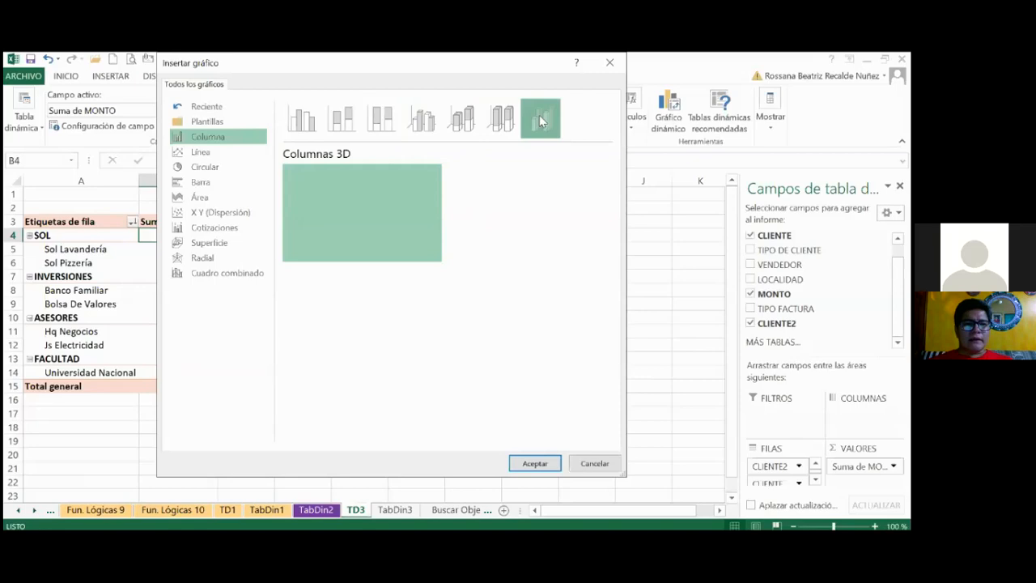
pyautogui.click(467, 119)
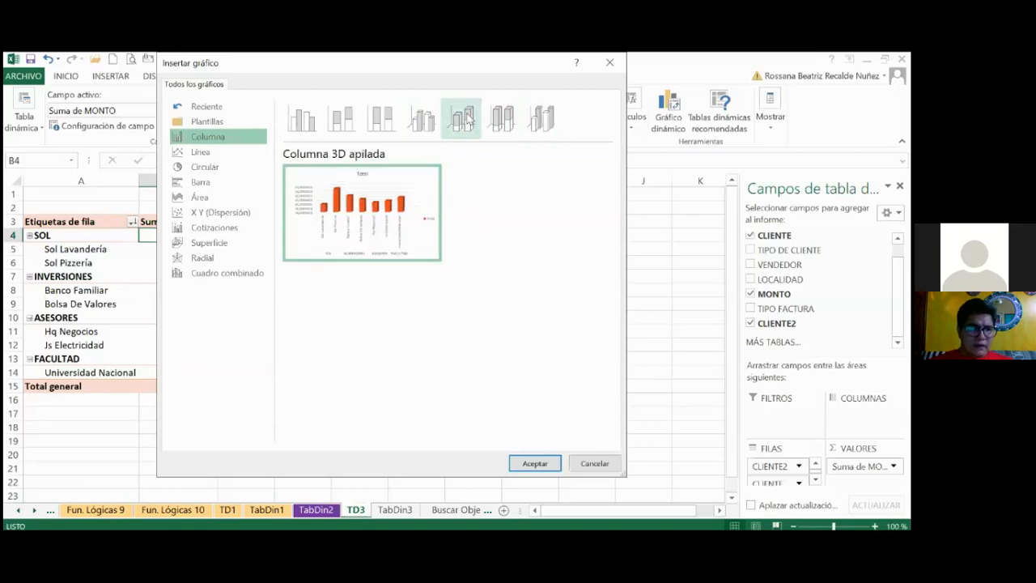
pyautogui.click(422, 119)
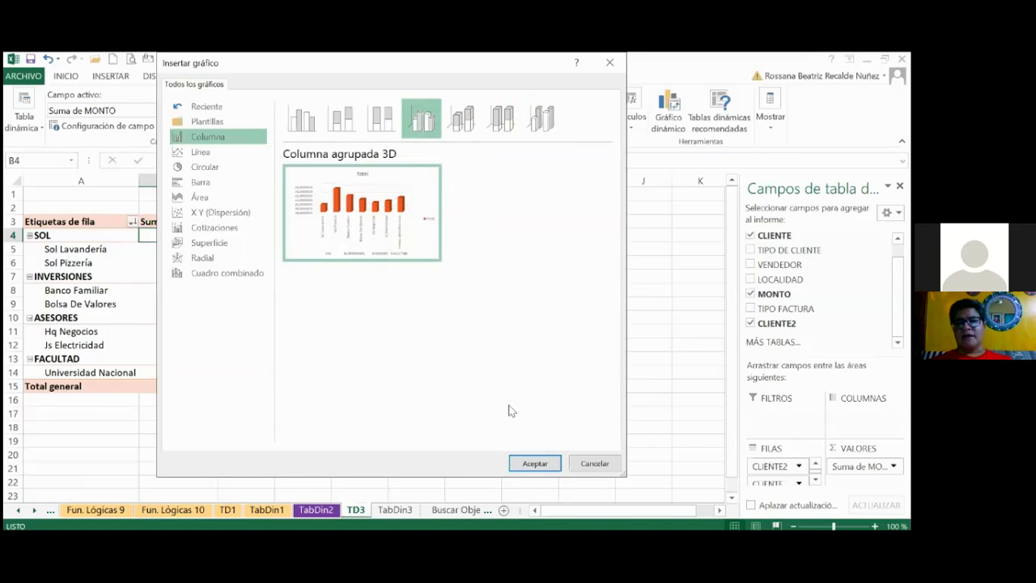
pyautogui.click(534, 467)
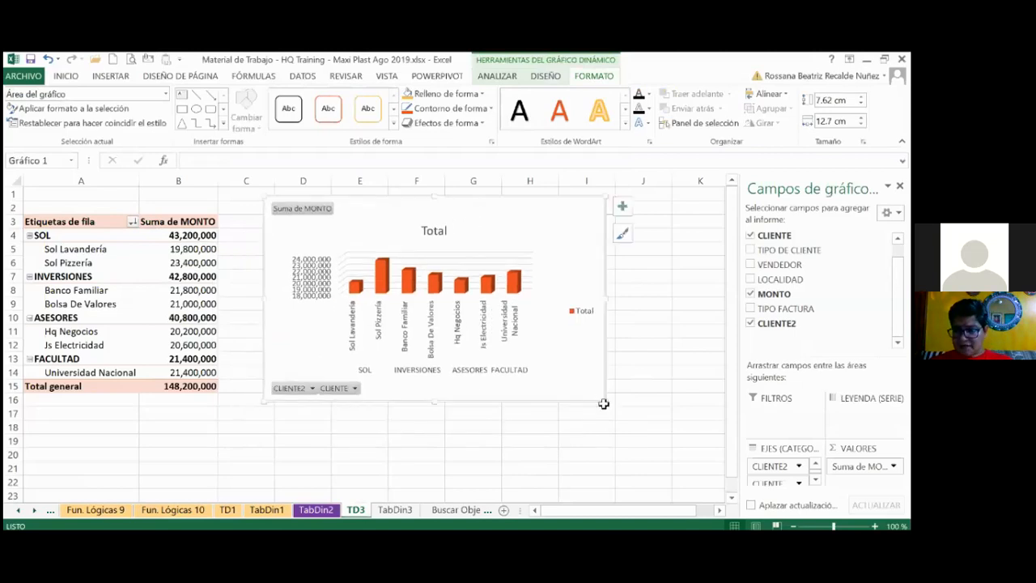
# Enlarge the pivot chart to about 9.12 cm high and 15.15 cm wide
pyautogui.moveTo(603, 403); pyautogui.dragTo(683, 441)
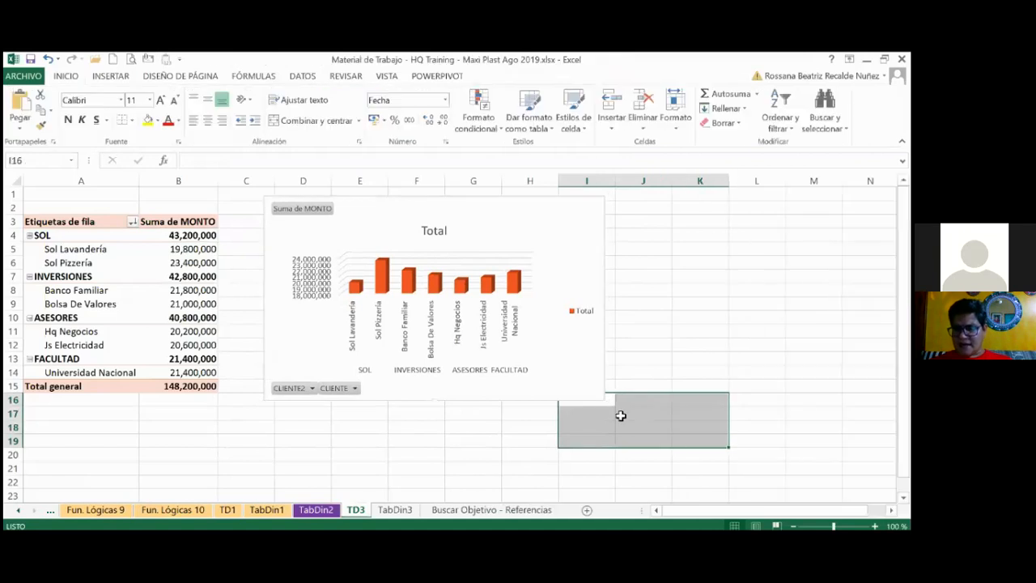
pyautogui.click(606, 401)
pyautogui.moveTo(606, 402); pyautogui.dragTo(666, 437)
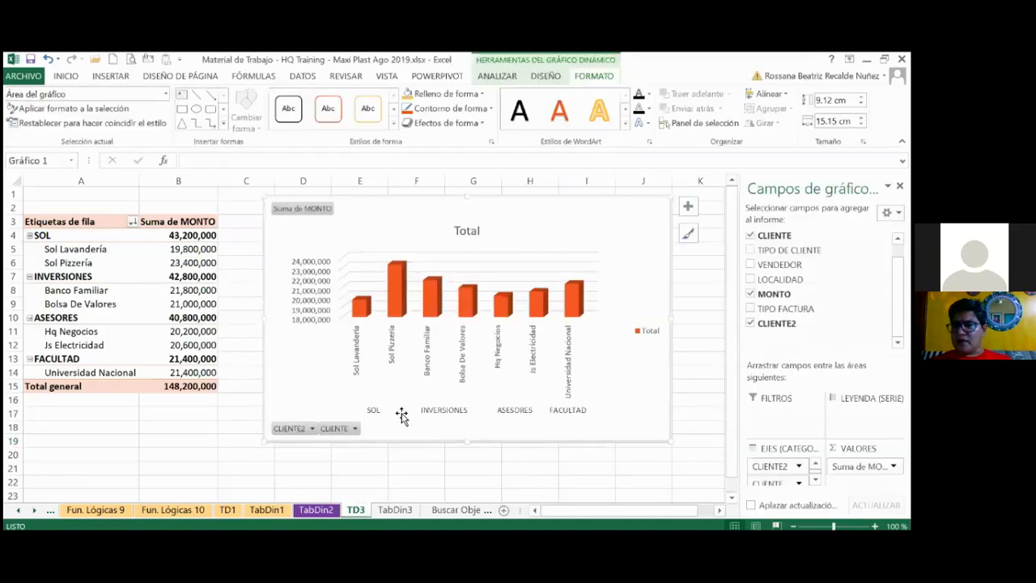
# Examine the pivot chart's value axis, category axis, column series and its Suma de MONTO, CLIENTE2 and CLIENTE field buttons
pyautogui.click(339, 433)
pyautogui.press('Escape')
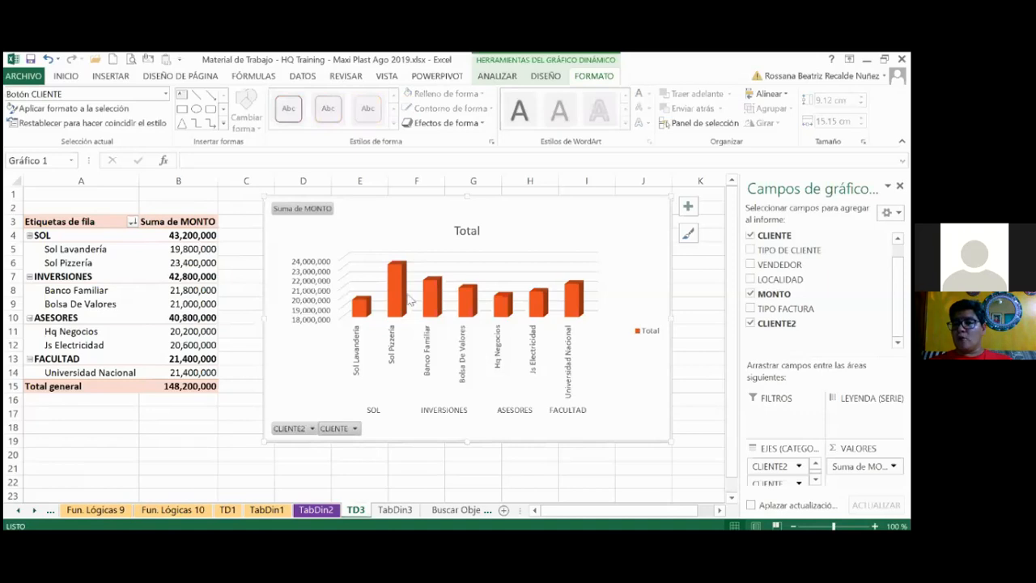
pyautogui.click(312, 269)
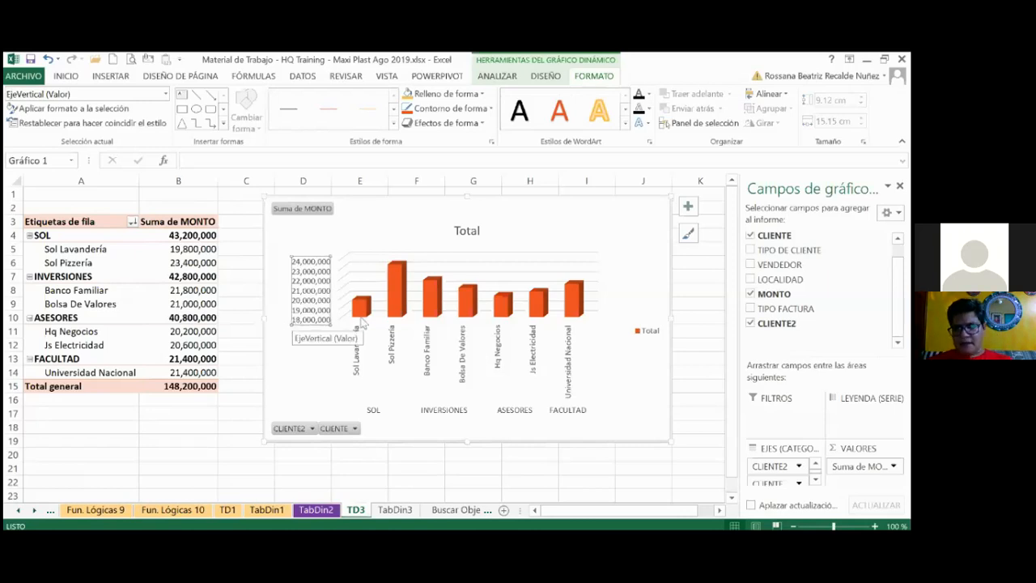
pyautogui.click(647, 394)
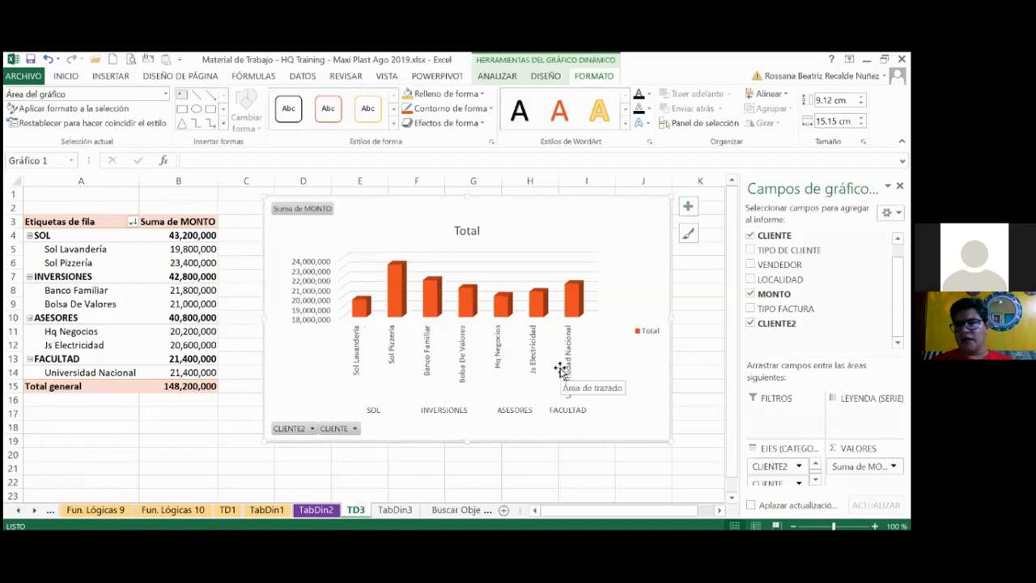
pyautogui.click(362, 334)
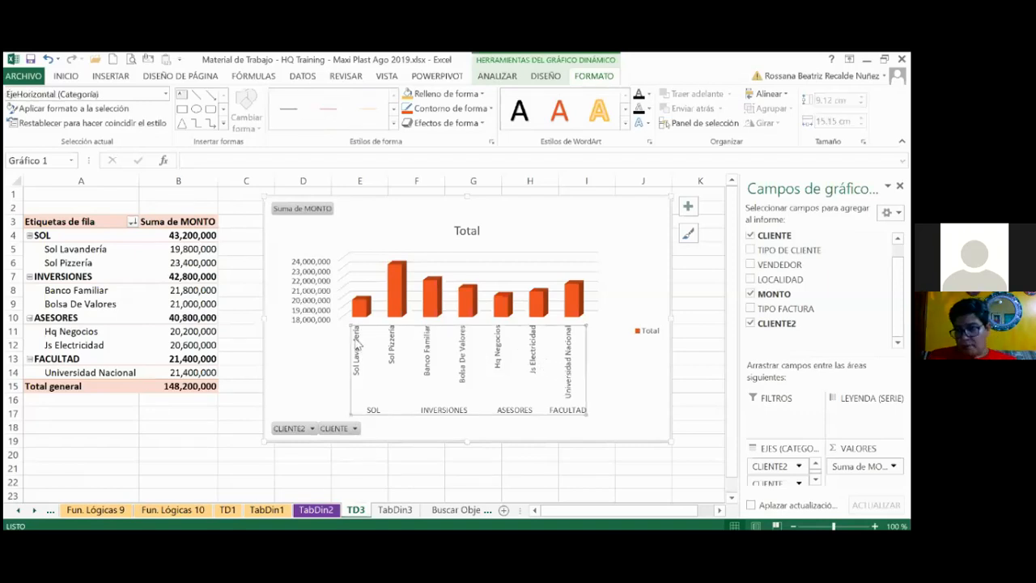
pyautogui.click(366, 314)
pyautogui.click(315, 212)
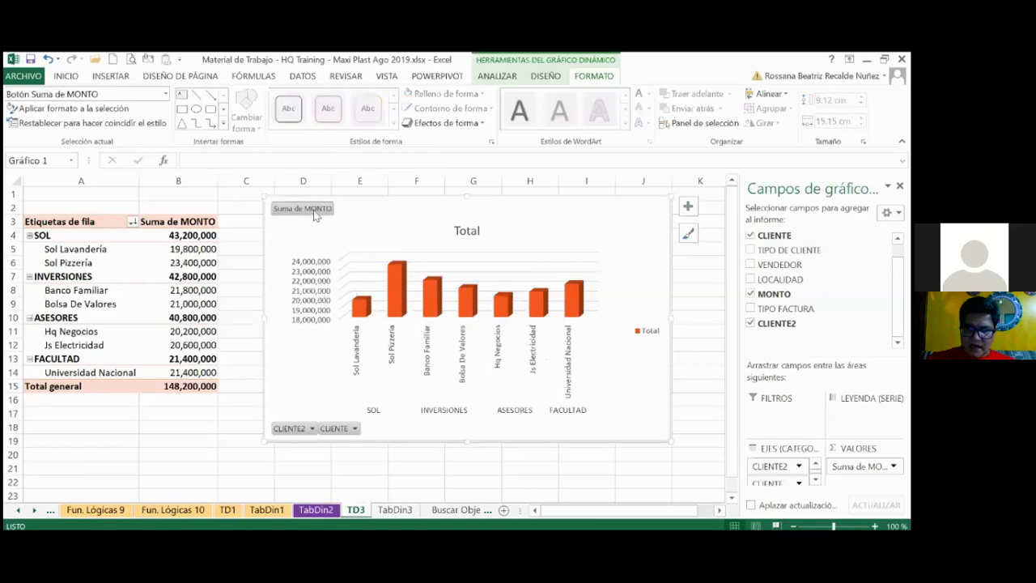
pyautogui.click(312, 429)
# Filter the pivot chart's CLIENTE field to exclude Bolsa De Valores, Js Electricidad and Sol Pizzería
pyautogui.click(353, 428)
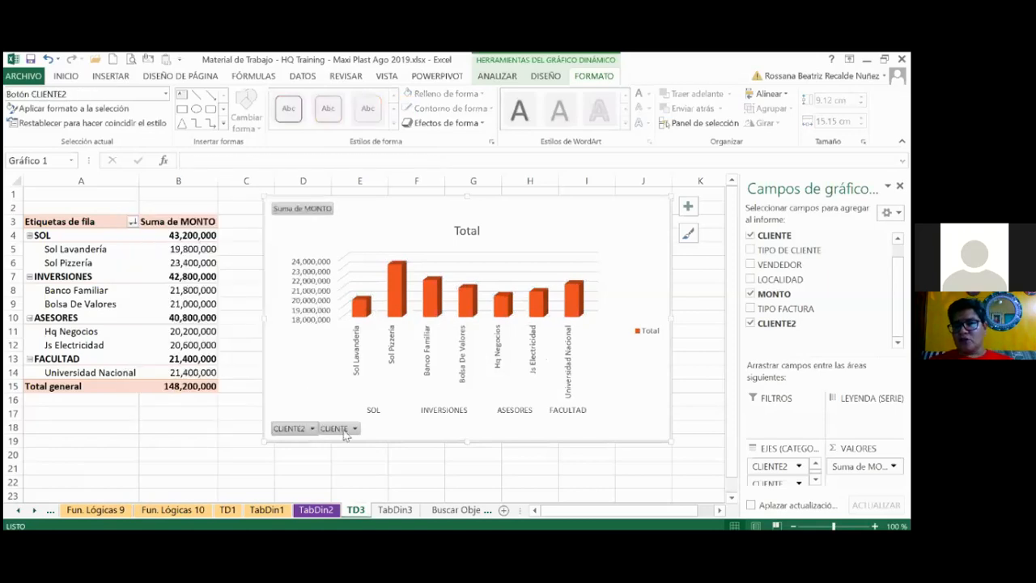
pyautogui.click(354, 428)
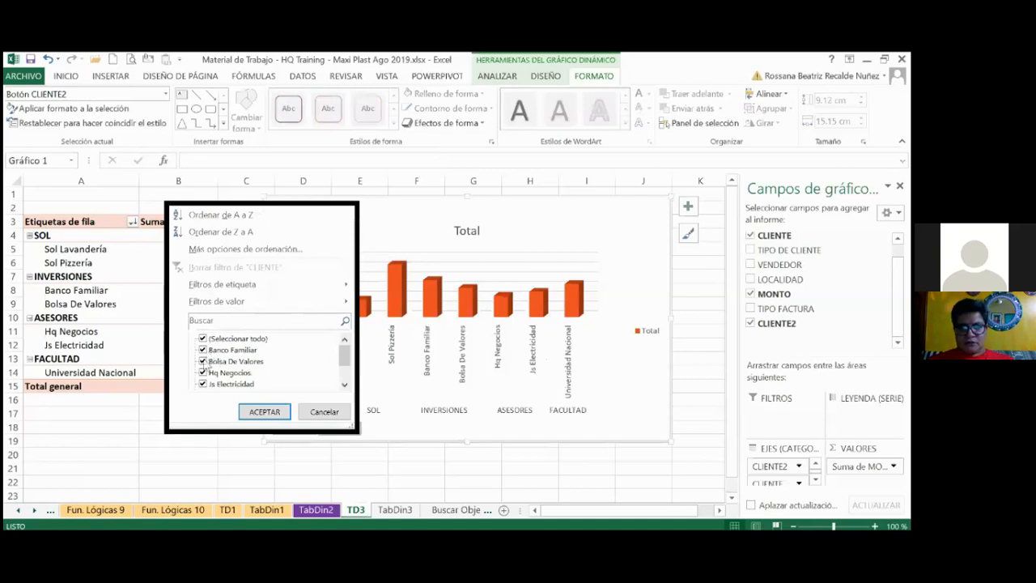
pyautogui.scroll(-1, 206, 372)
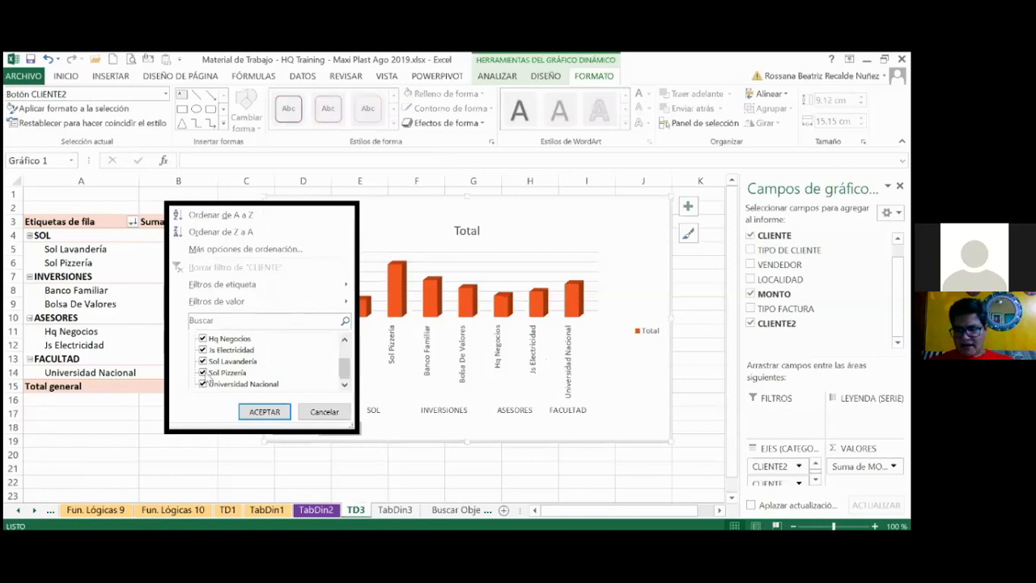
pyautogui.scroll(2, 208, 376)
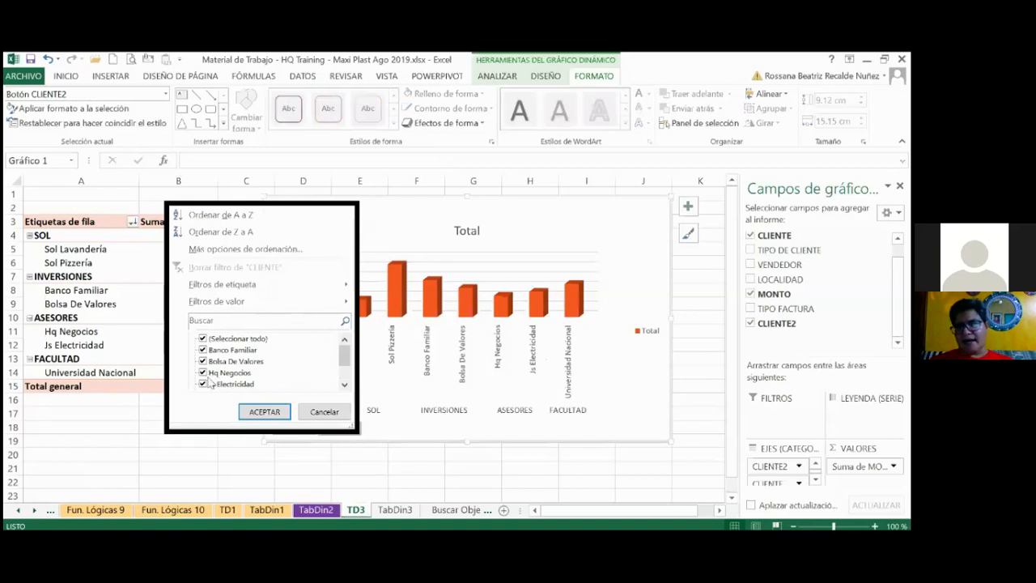
pyautogui.click(204, 361)
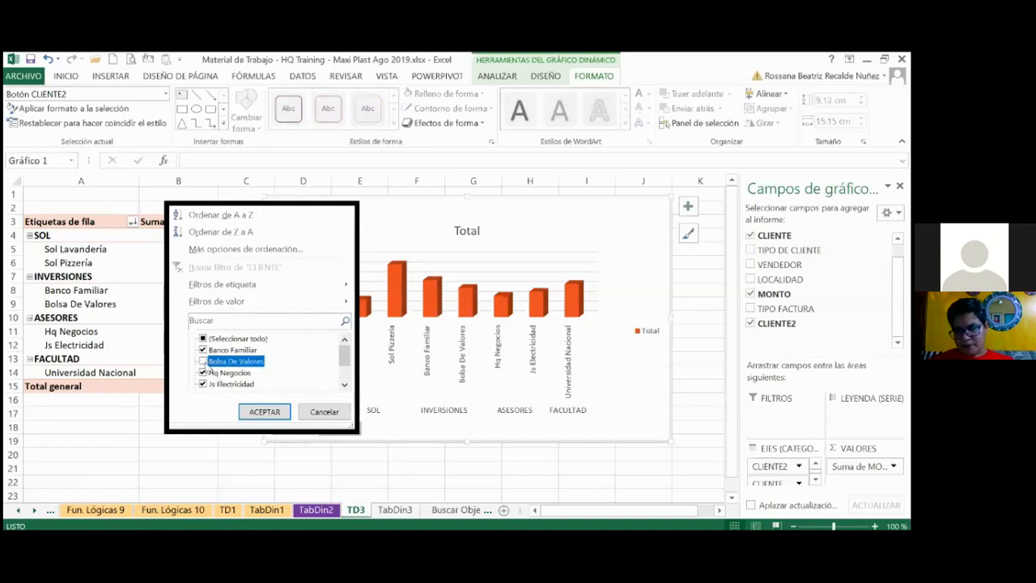
pyautogui.scroll(-1, 204, 371)
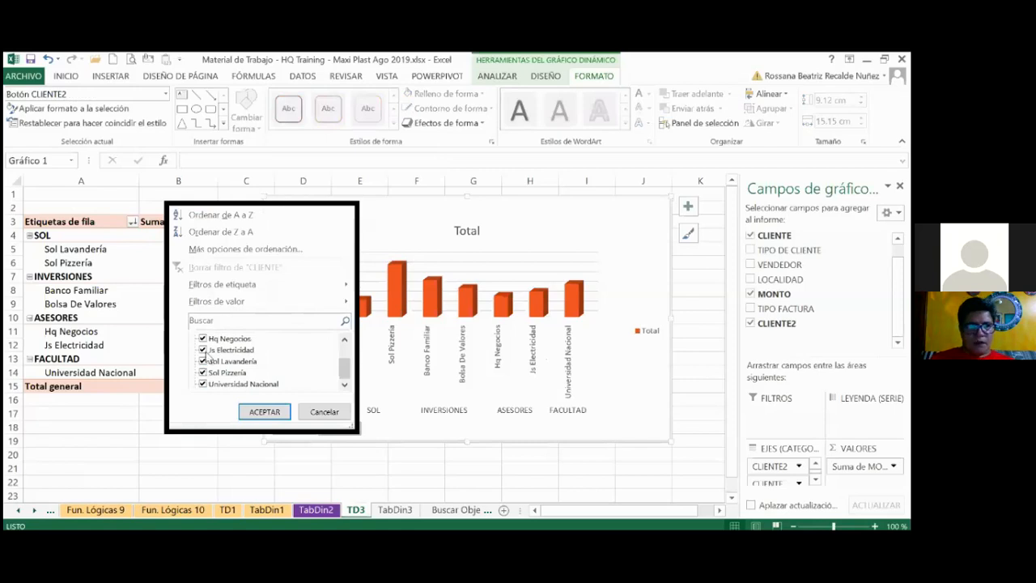
pyautogui.scroll(1, 206, 357)
pyautogui.click(207, 360)
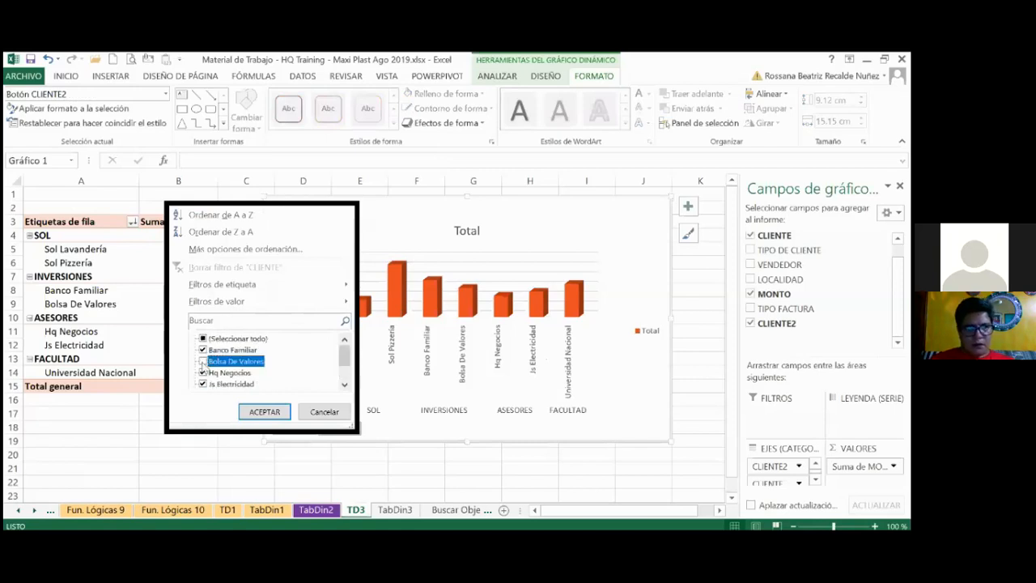
pyautogui.scroll(-1, 204, 369)
pyautogui.click(202, 372)
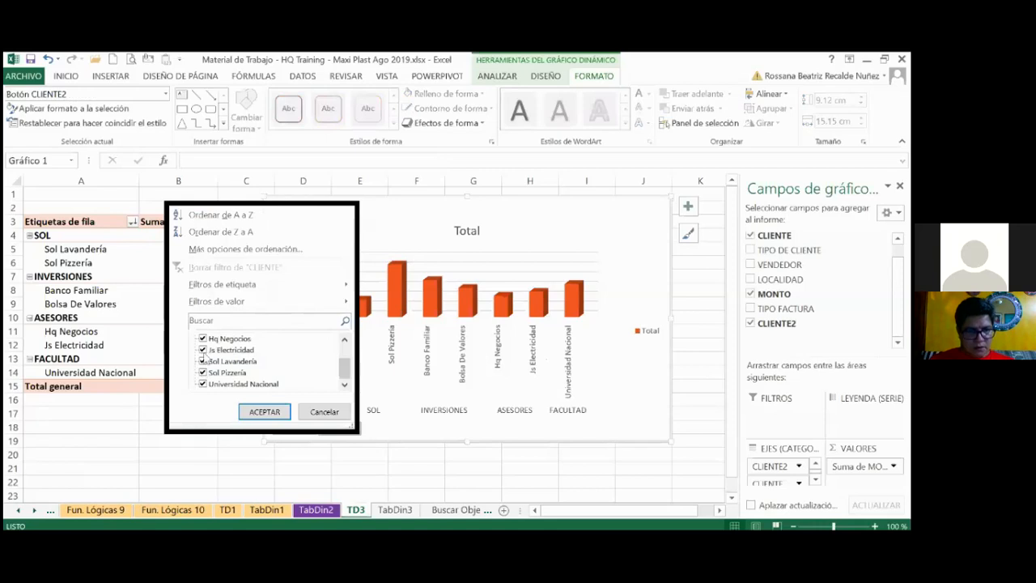
pyautogui.click(203, 350)
pyautogui.click(202, 372)
pyautogui.click(202, 372)
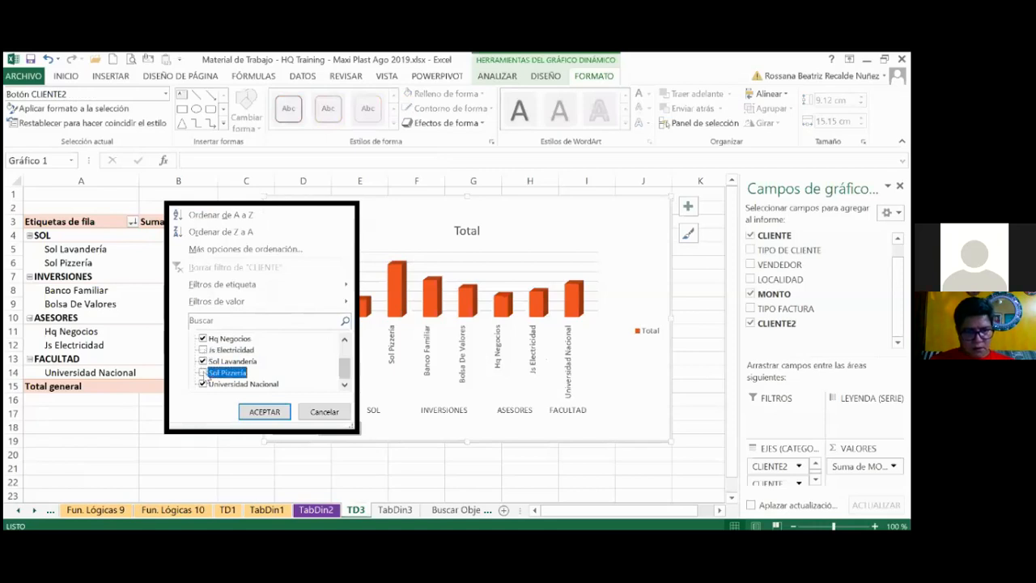
pyautogui.scroll(1, 272, 394)
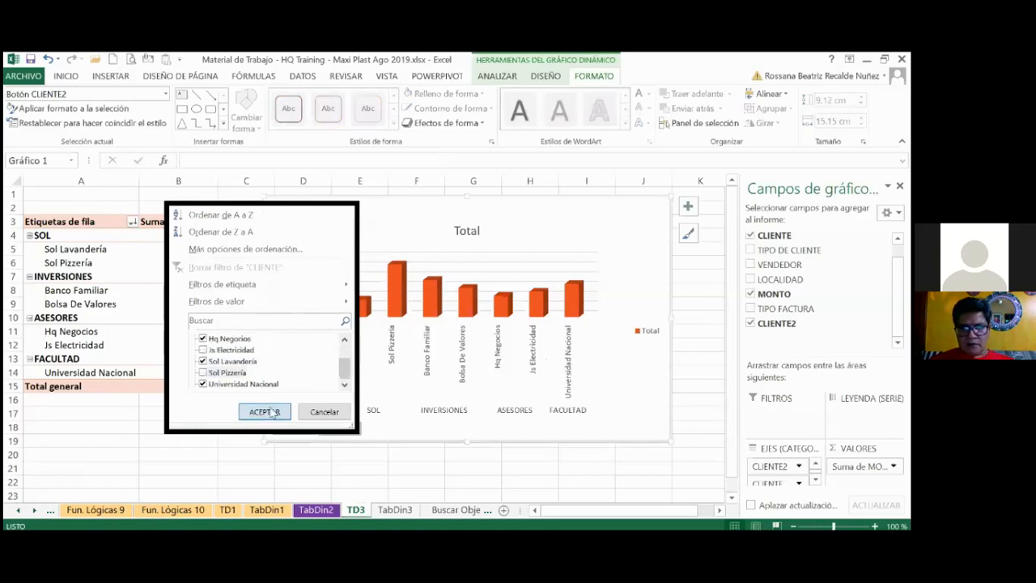
pyautogui.click(263, 411)
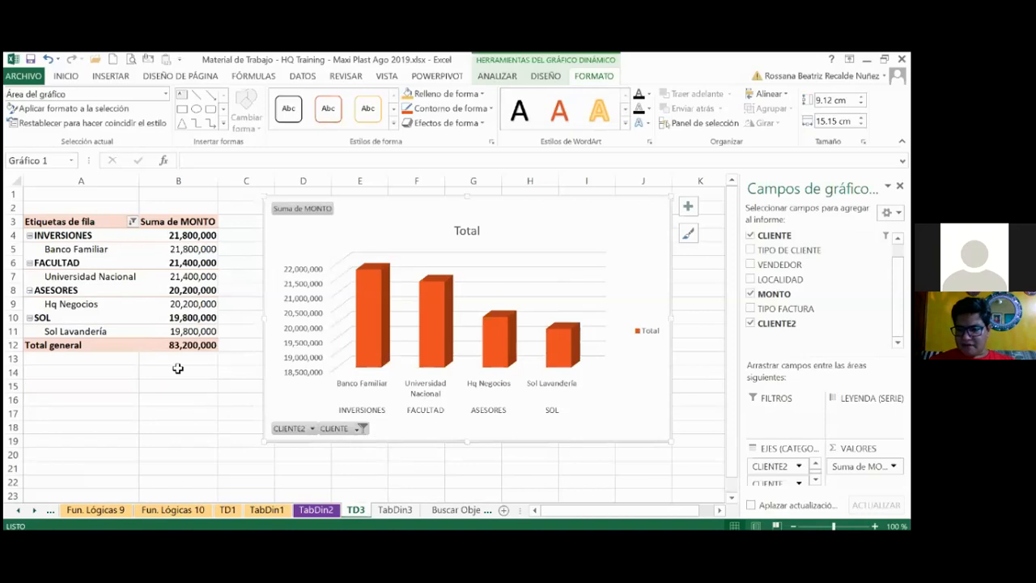
pyautogui.moveTo(149, 340)
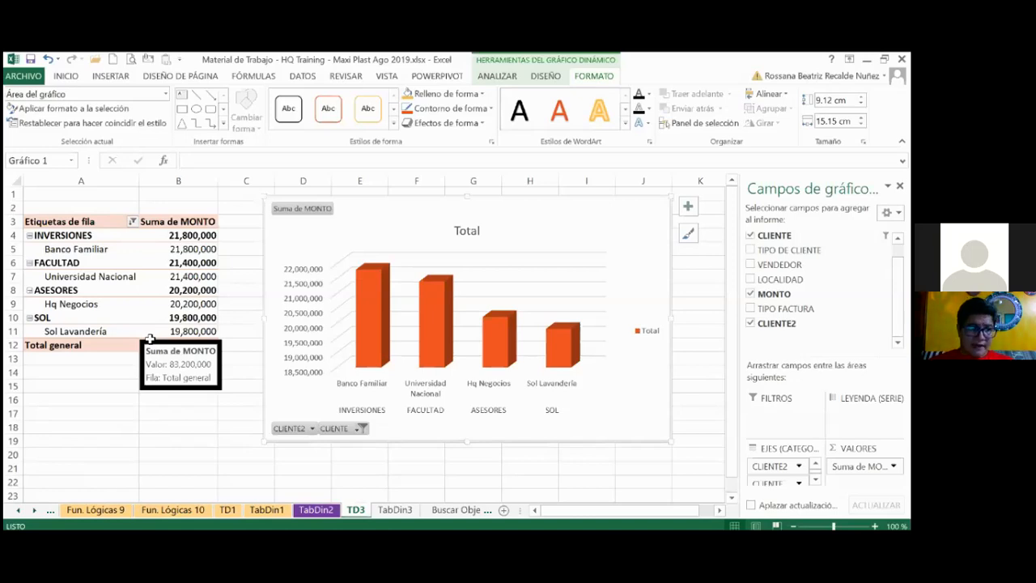
pyautogui.click(133, 221)
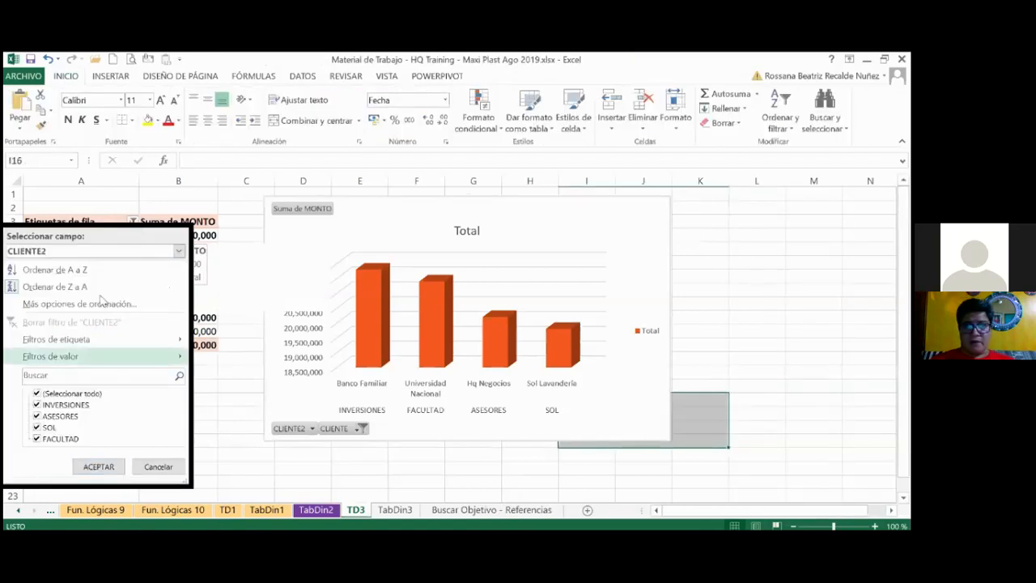
pyautogui.click(161, 217)
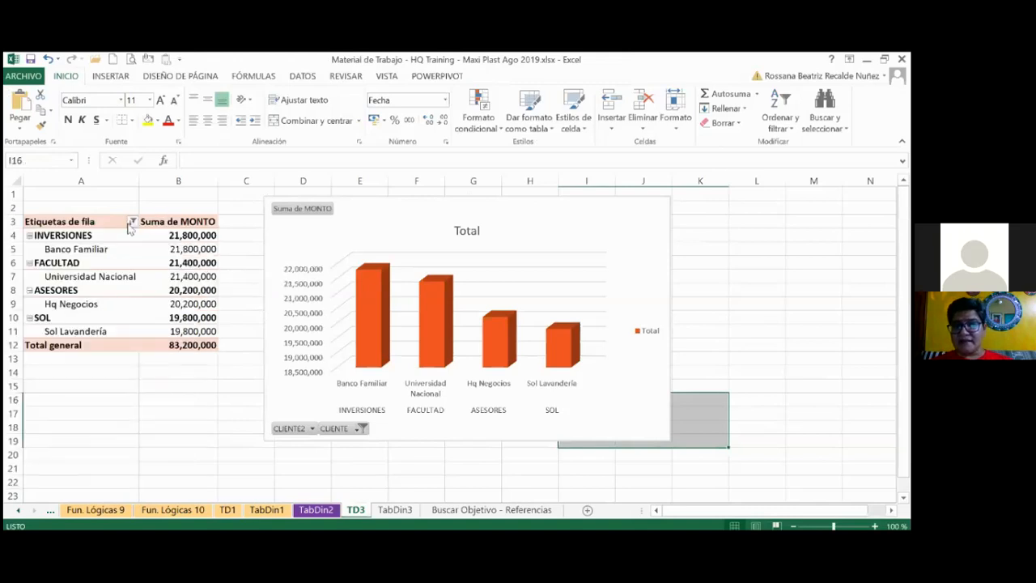
# Filter the pivot table's CLIENTE field to show only Banco Familiar, Js Electricidad and Sol Pizzería
pyautogui.moveTo(133, 228)
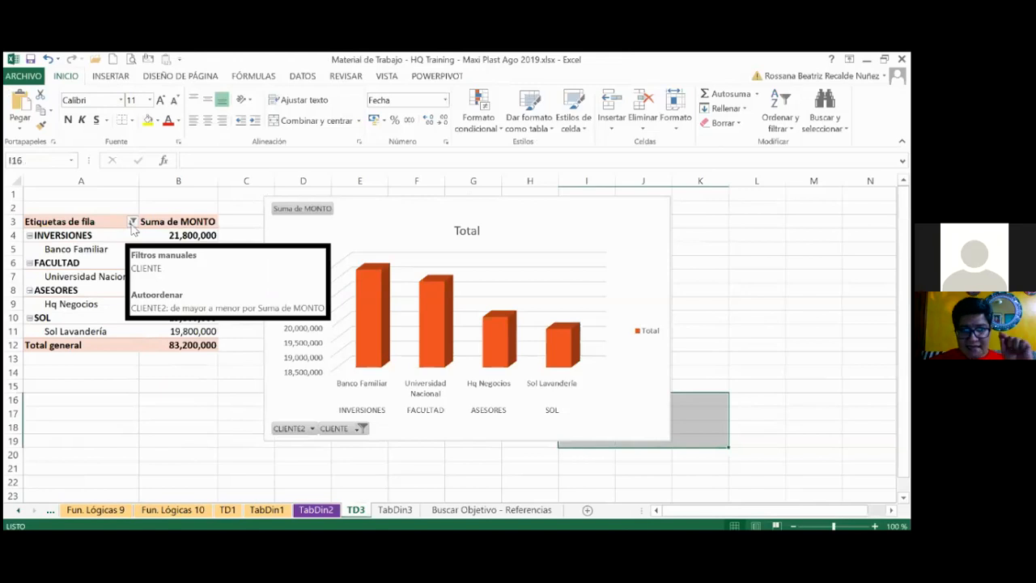
pyautogui.click(133, 222)
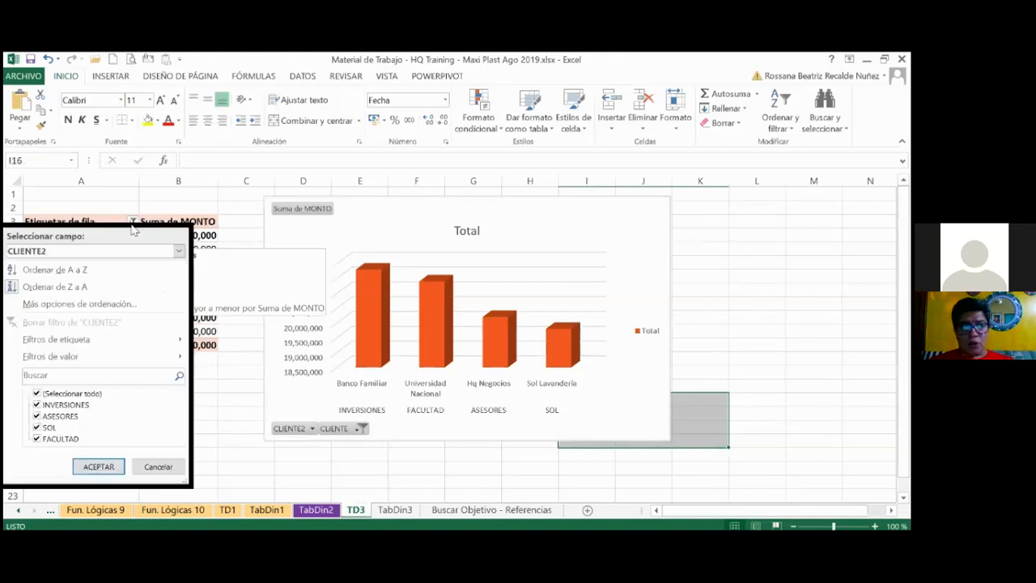
pyautogui.click(178, 251)
pyautogui.click(97, 279)
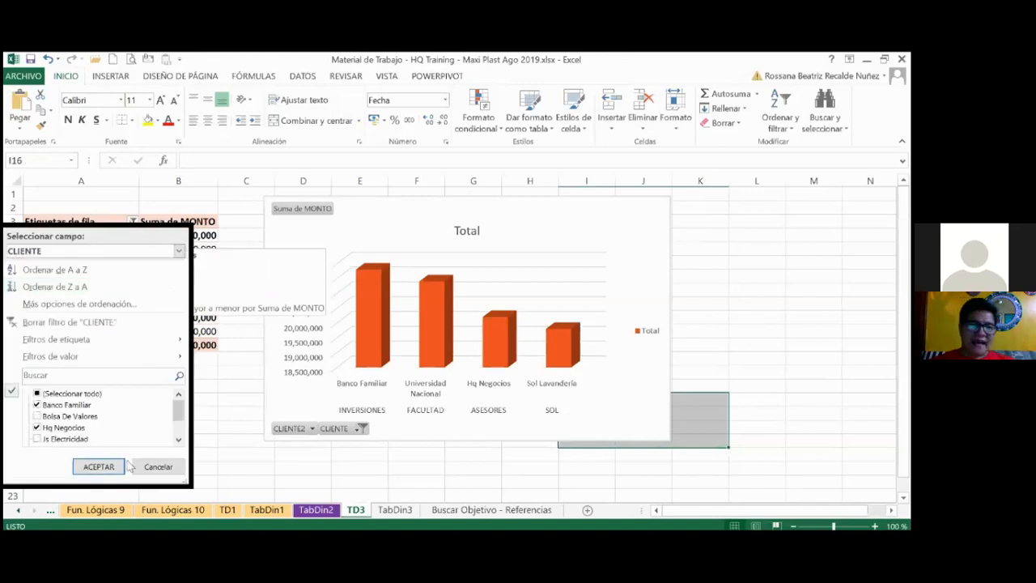
pyautogui.scroll(-1, 108, 346)
pyautogui.scroll(1, 102, 414)
pyautogui.scroll(-1, 103, 412)
pyautogui.click(44, 406)
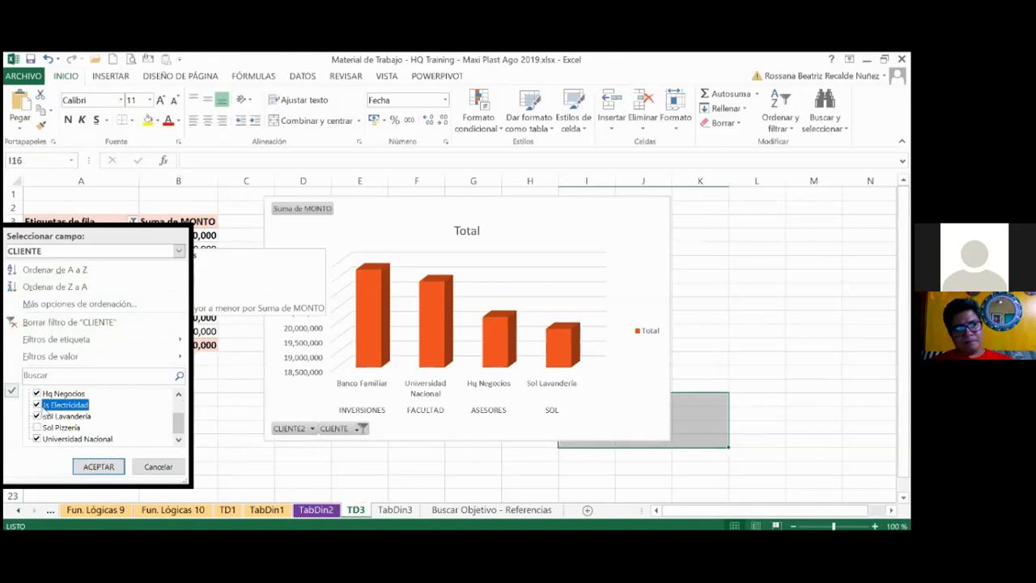
pyautogui.click(36, 393)
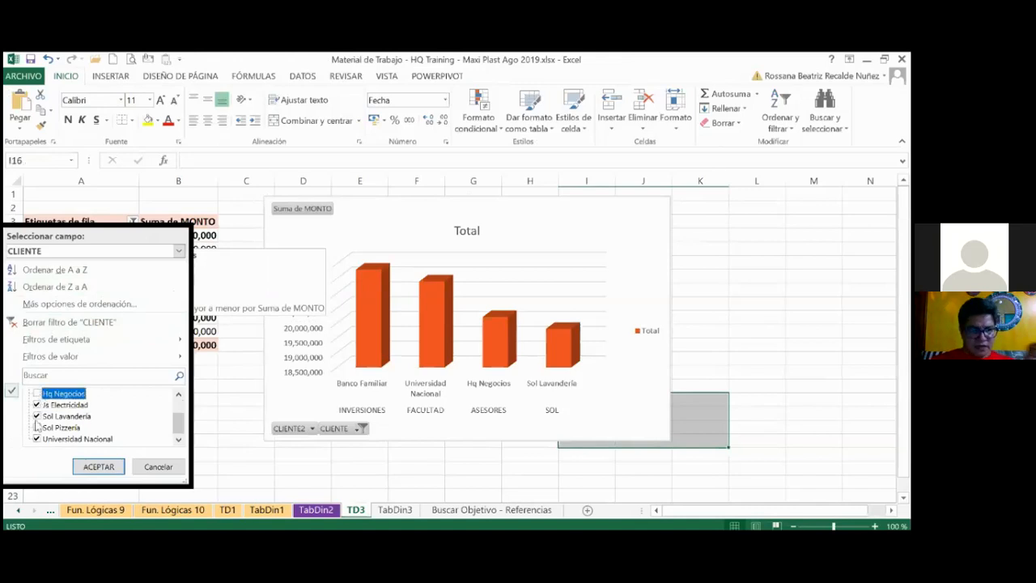
pyautogui.click(36, 426)
pyautogui.click(36, 416)
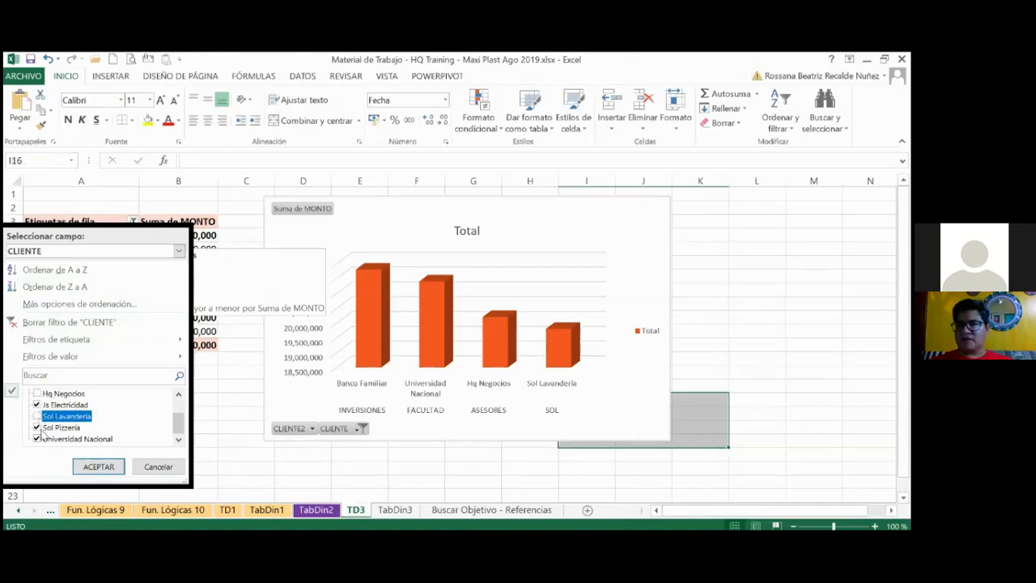
pyautogui.scroll(1, 46, 430)
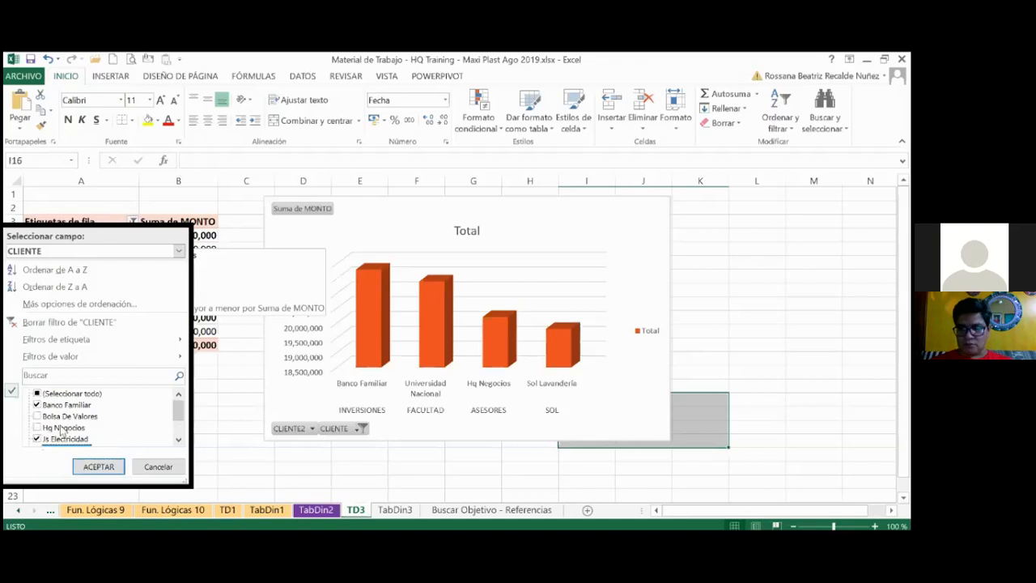
pyautogui.scroll(-1, 60, 431)
pyautogui.click(37, 439)
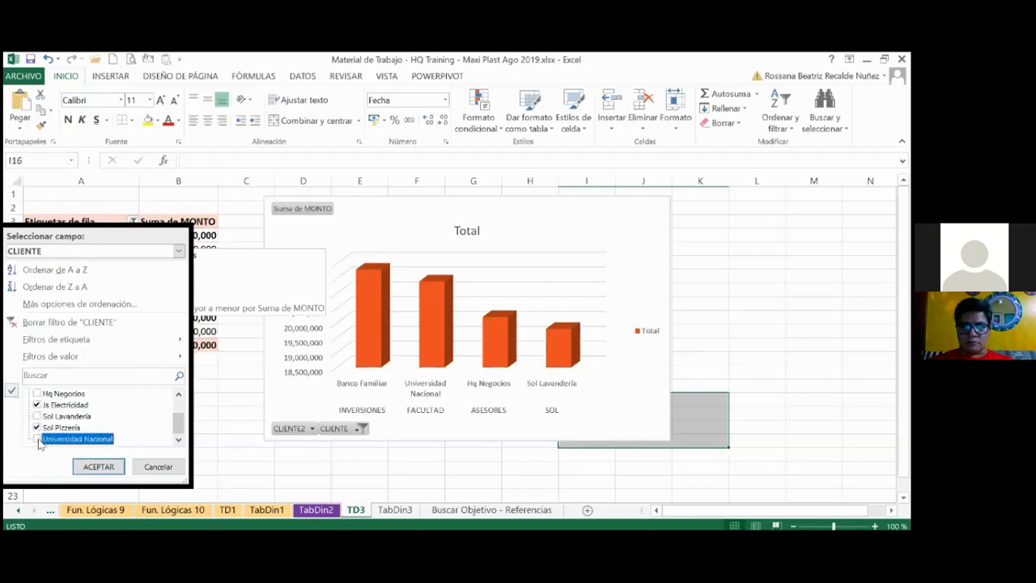
pyautogui.click(98, 467)
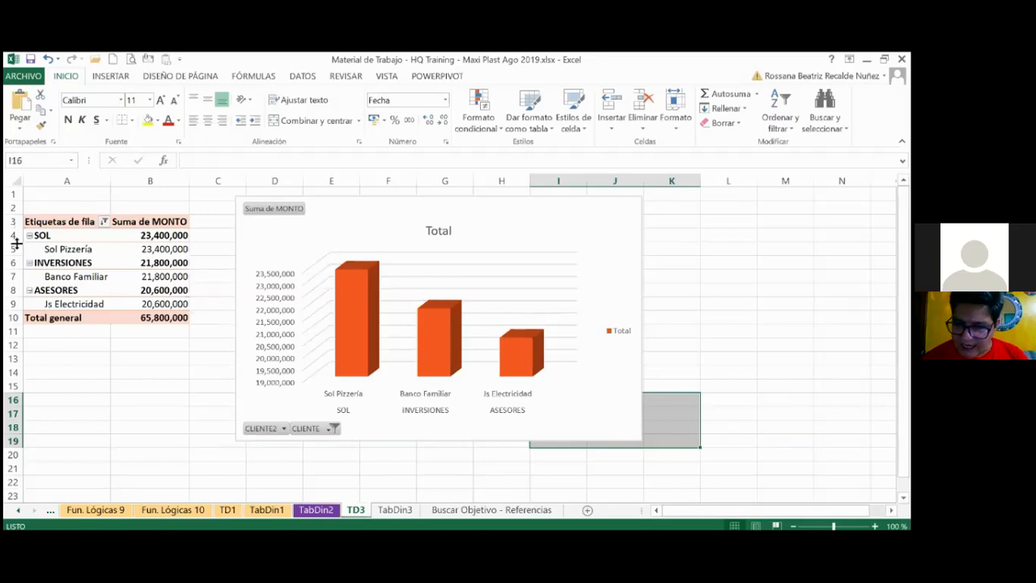
# Apply the Estilo 2 chart style and the second Multicolor palette to the pivot chart
pyautogui.click(494, 248)
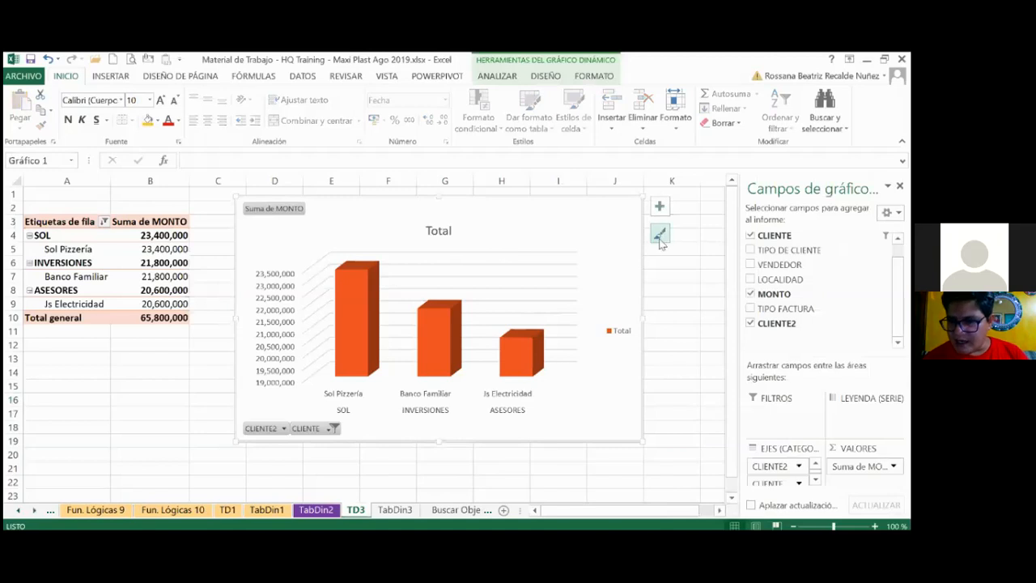
pyautogui.click(660, 236)
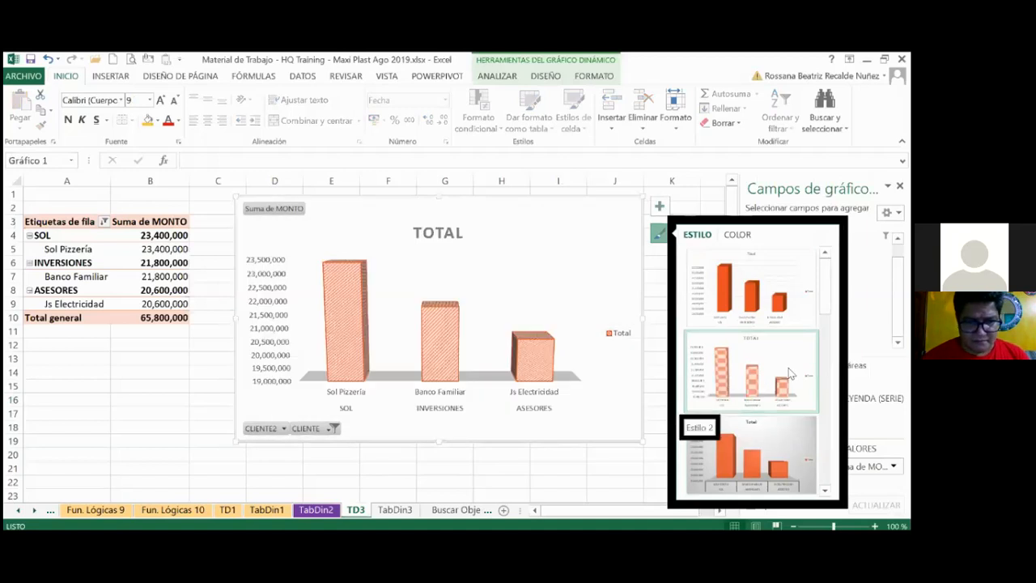
pyautogui.moveTo(825, 291); pyautogui.dragTo(825, 483)
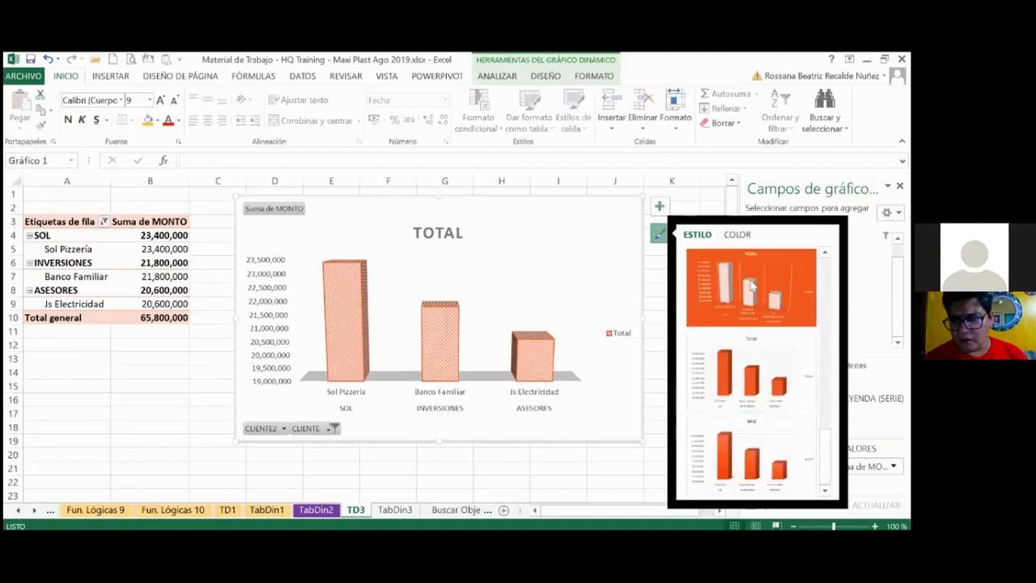
pyautogui.click(737, 234)
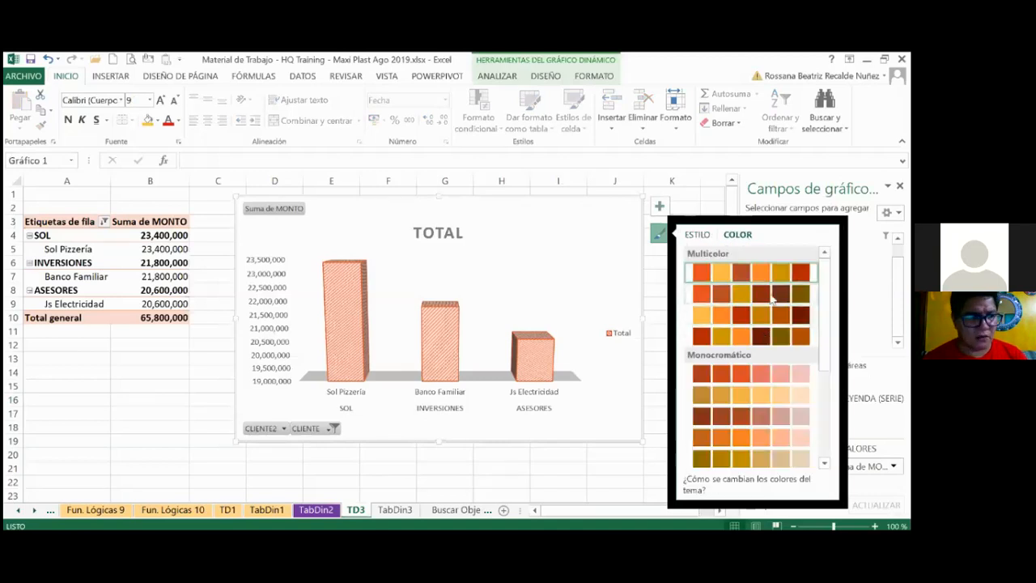
pyautogui.click(779, 294)
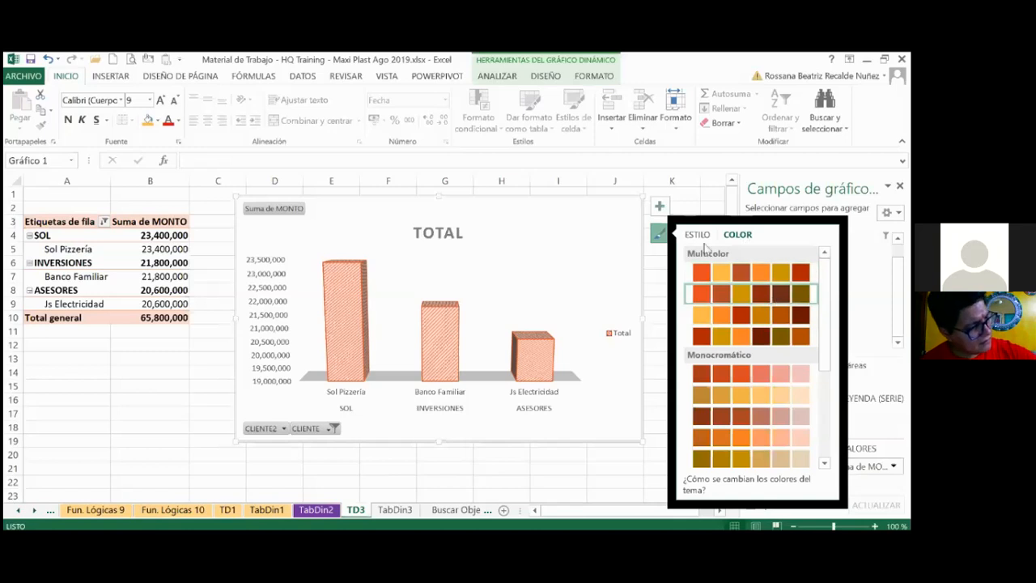
# Apply the last chart style in the gallery and the orange Monocromático palette to the pivot chart
pyautogui.click(699, 236)
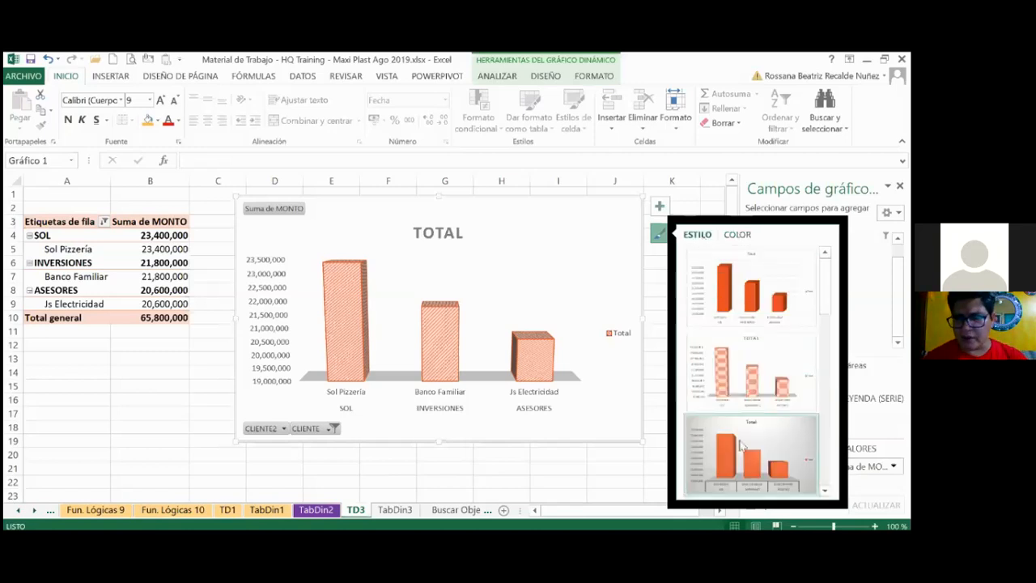
pyautogui.scroll(-2, 738, 445)
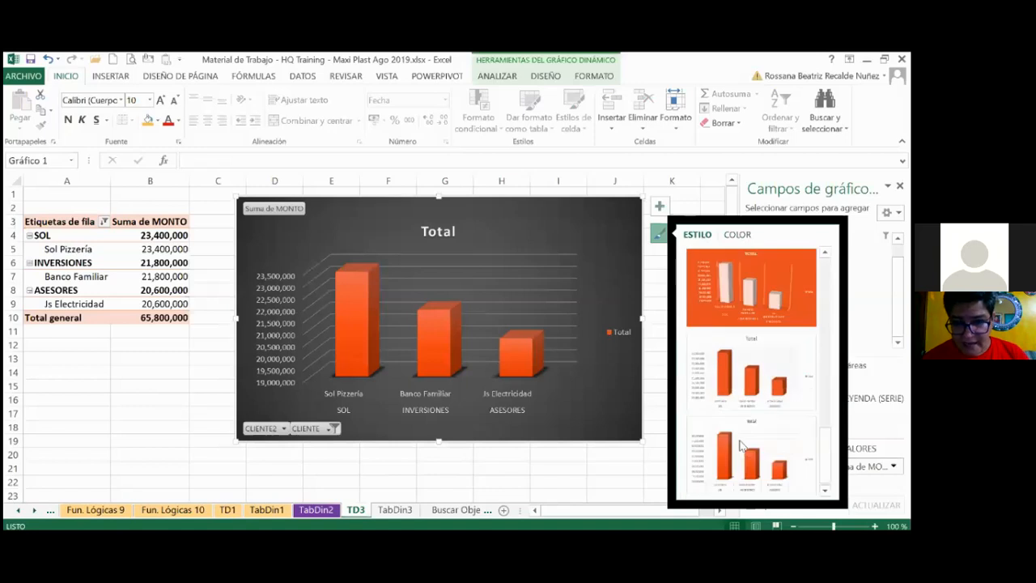
pyautogui.click(739, 444)
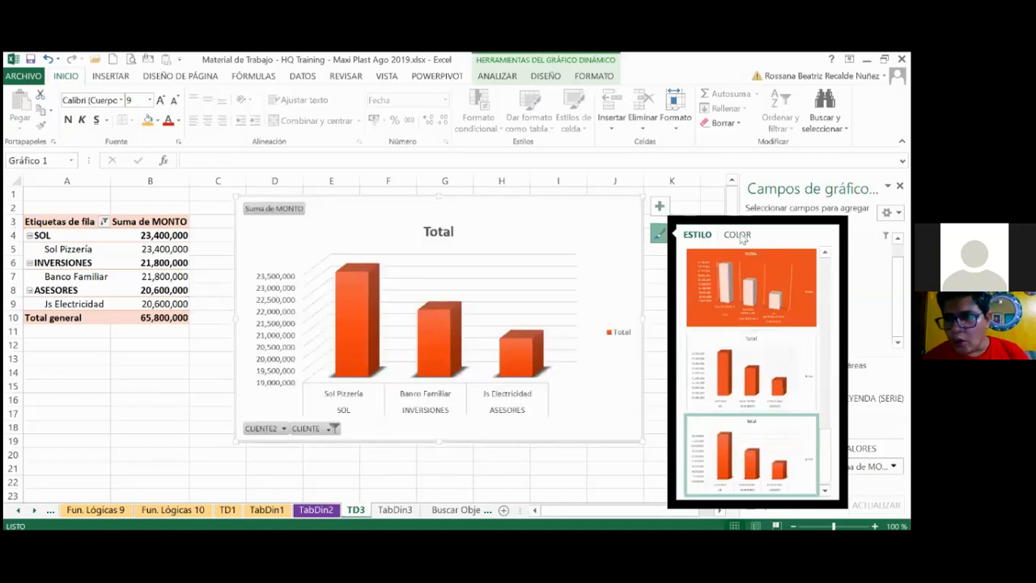
pyautogui.click(739, 235)
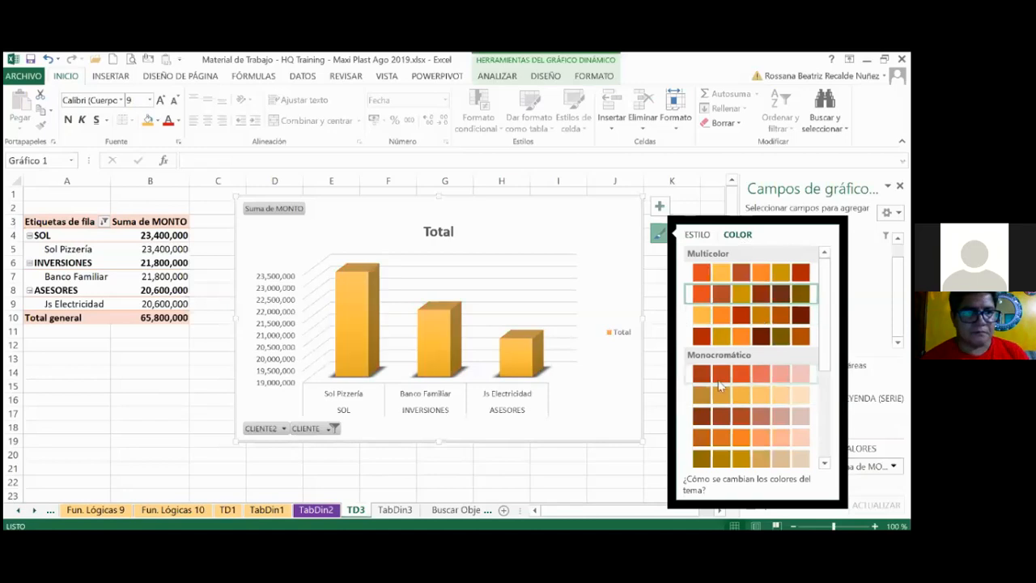
pyautogui.click(753, 440)
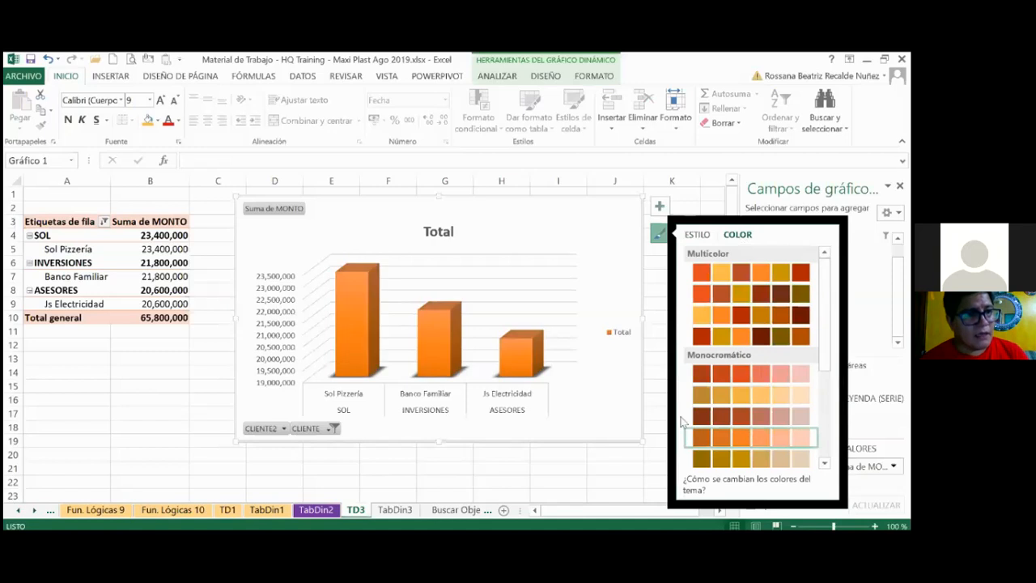
pyautogui.click(666, 392)
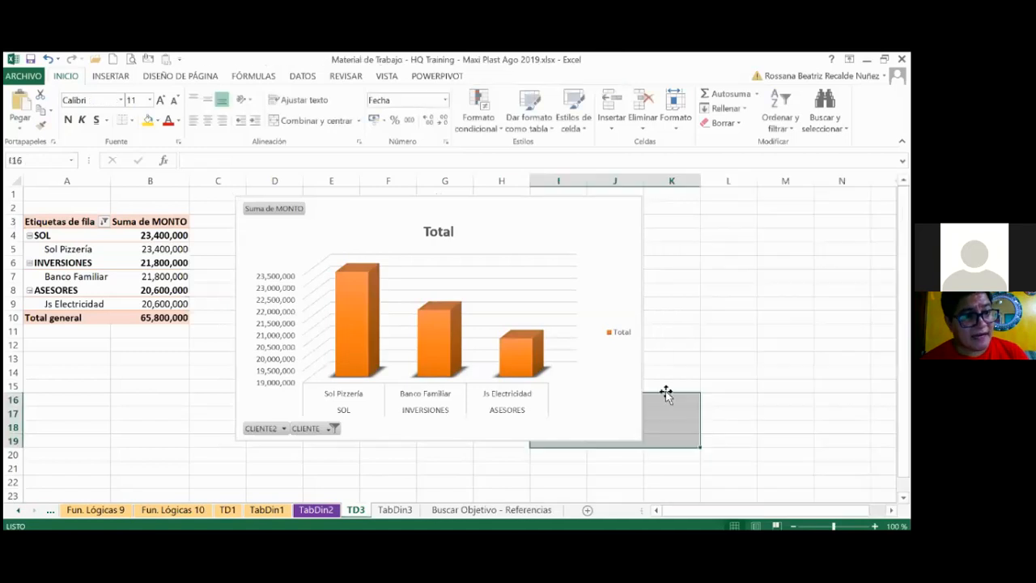
# Show all clients again by selecting every item in the pivot table's CLIENTE filter
pyautogui.click(106, 224)
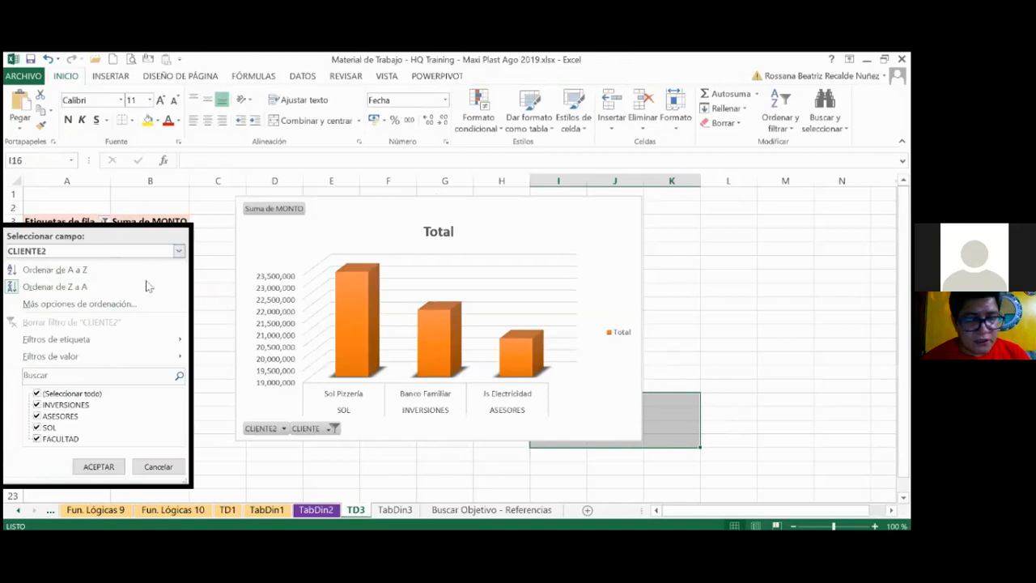
pyautogui.click(179, 250)
pyautogui.click(113, 278)
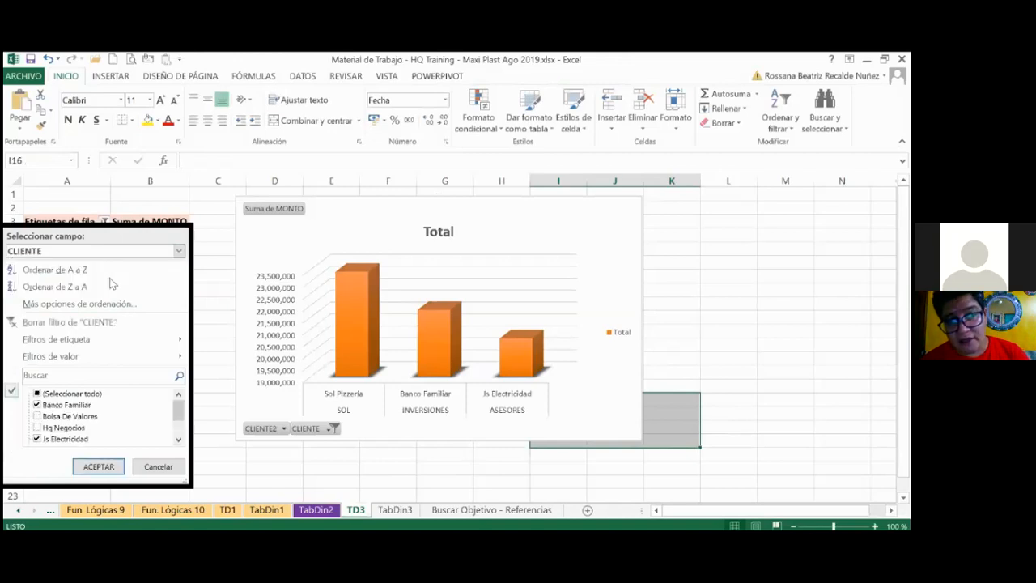
pyautogui.click(36, 393)
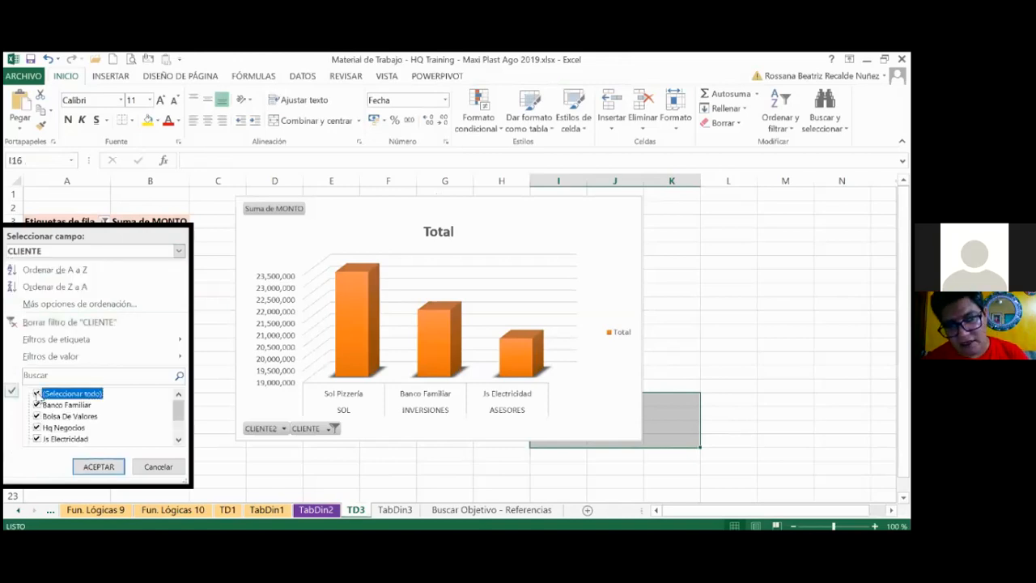
pyautogui.click(98, 466)
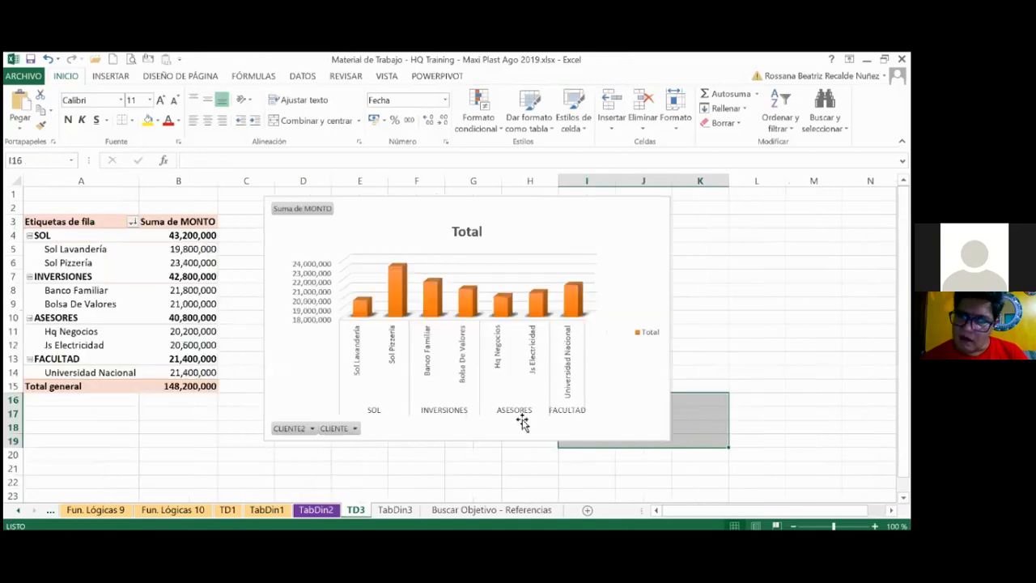
pyautogui.click(750, 364)
# Move the pivot chart closer to the pivot table, so its upper-left corner lies at about cell C1
pyautogui.click(614, 417)
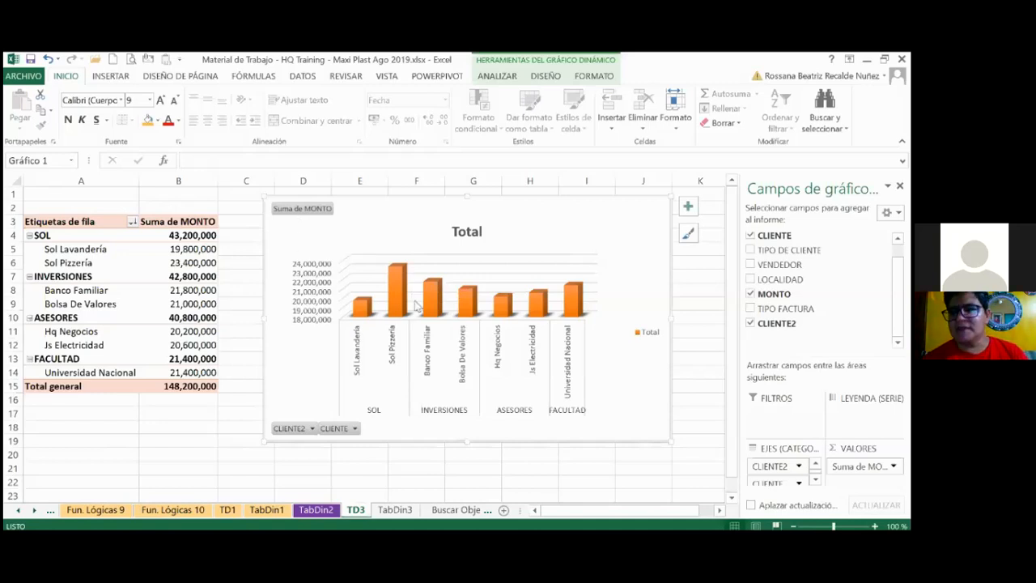
pyautogui.doubleClick(354, 231)
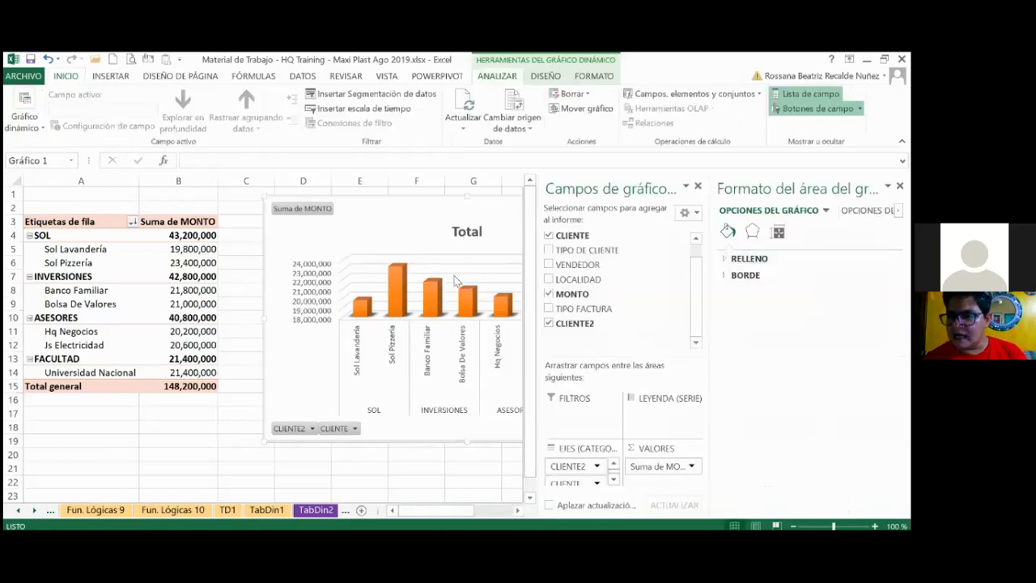
pyautogui.click(233, 257)
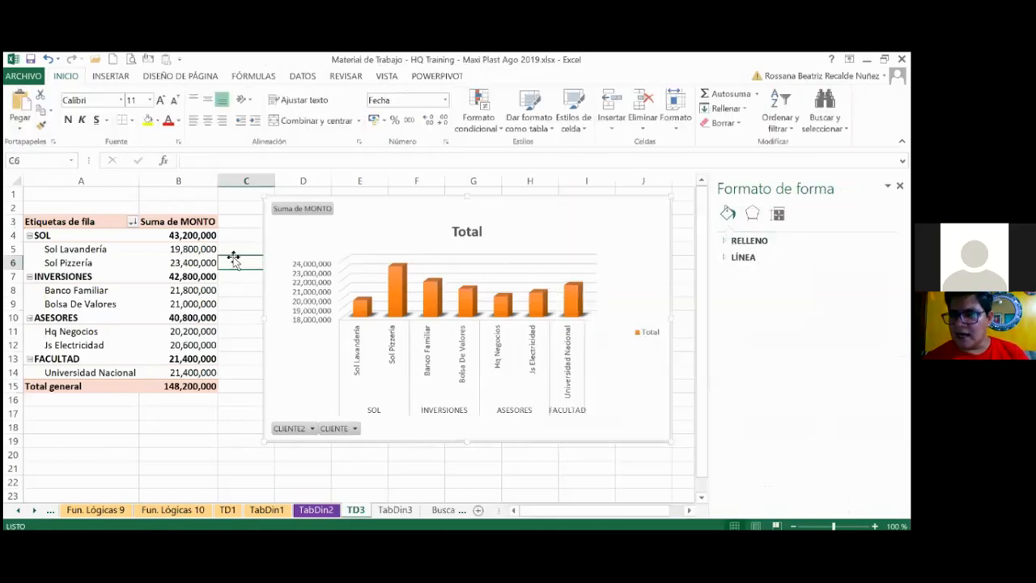
pyautogui.moveTo(579, 240); pyautogui.dragTo(571, 200)
pyautogui.click(458, 465)
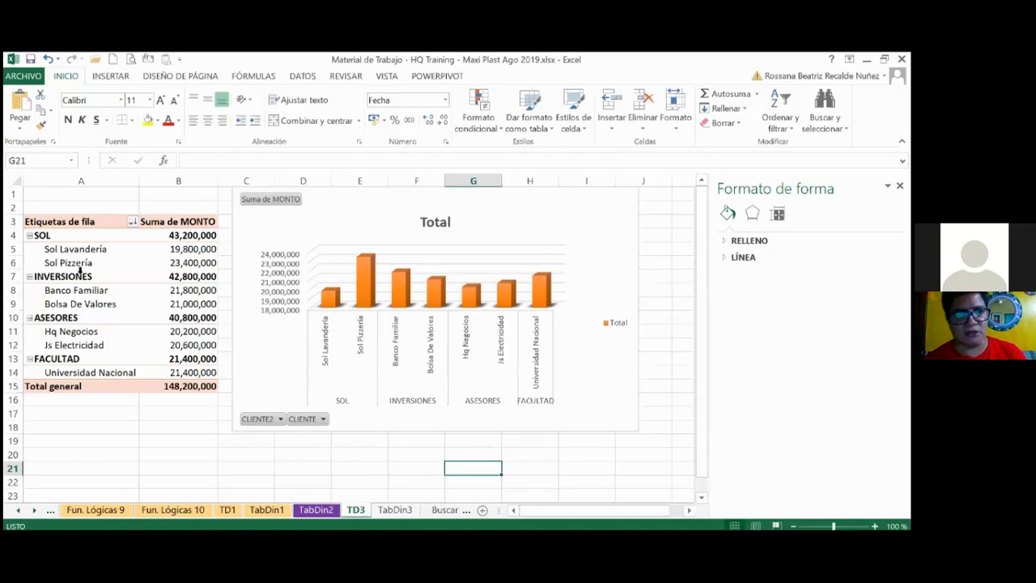
# Insert a second pivot chart from the TD3 pivot table as a 2-D stacked column chart
pyautogui.click(41, 235)
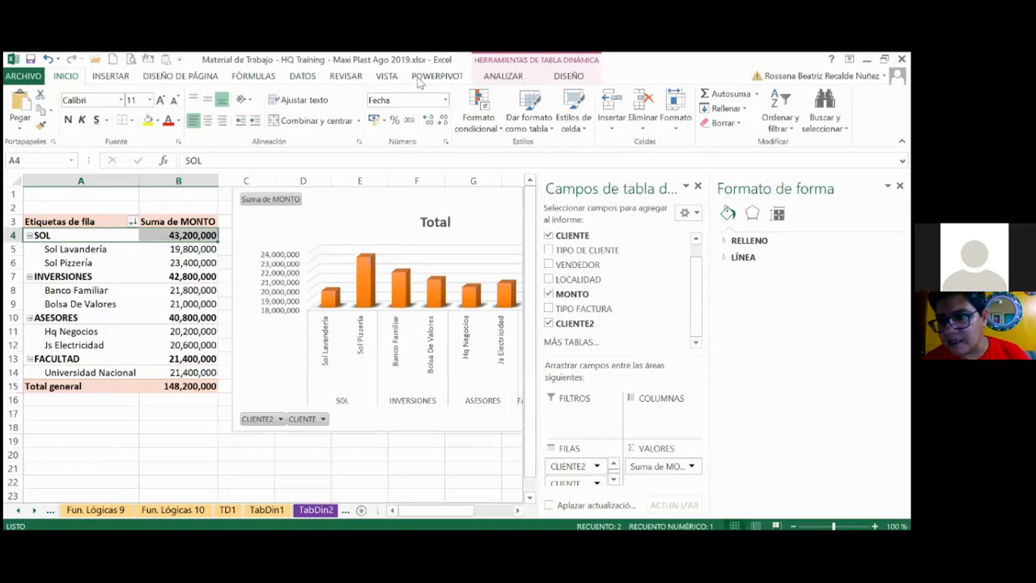
pyautogui.click(122, 77)
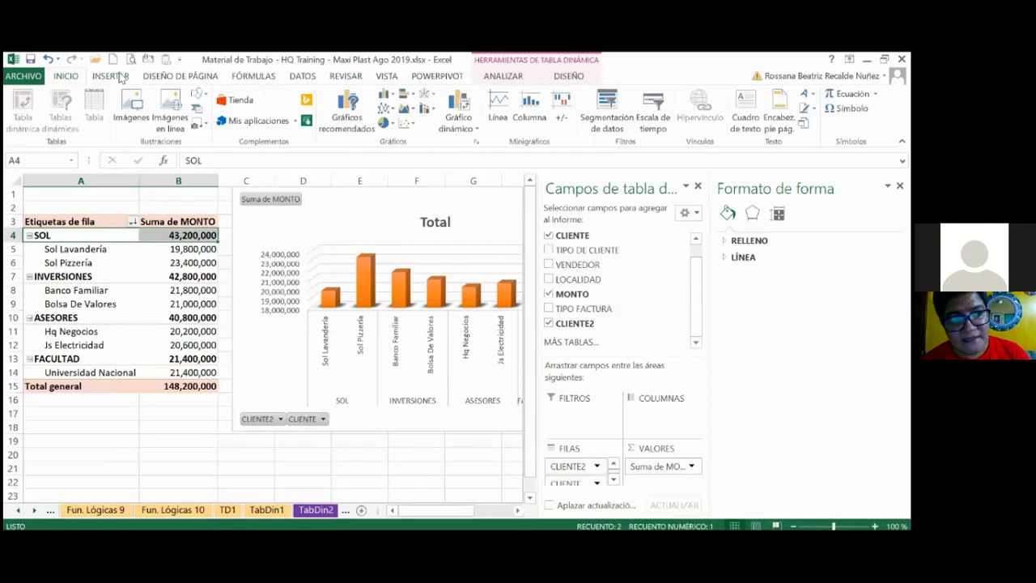
pyautogui.click(387, 95)
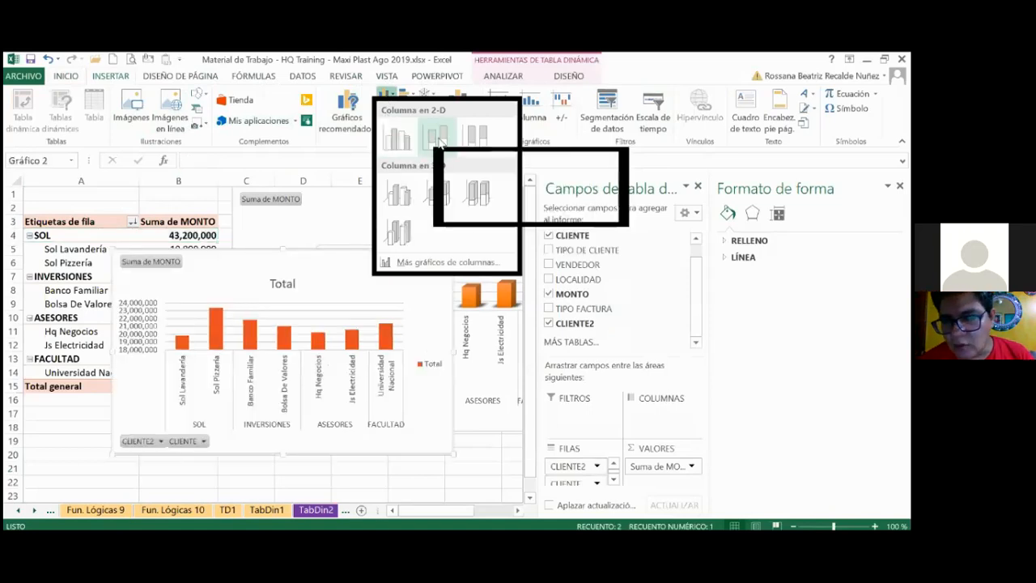
pyautogui.click(437, 138)
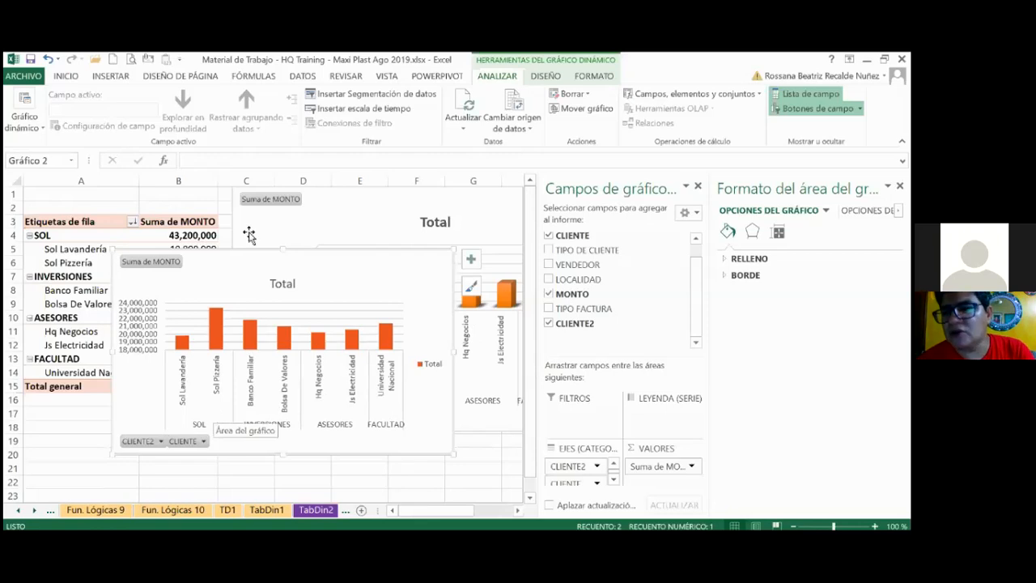
# Delete the second pivot chart, the 2-D column chart overlapping the pivot table
pyautogui.click(122, 76)
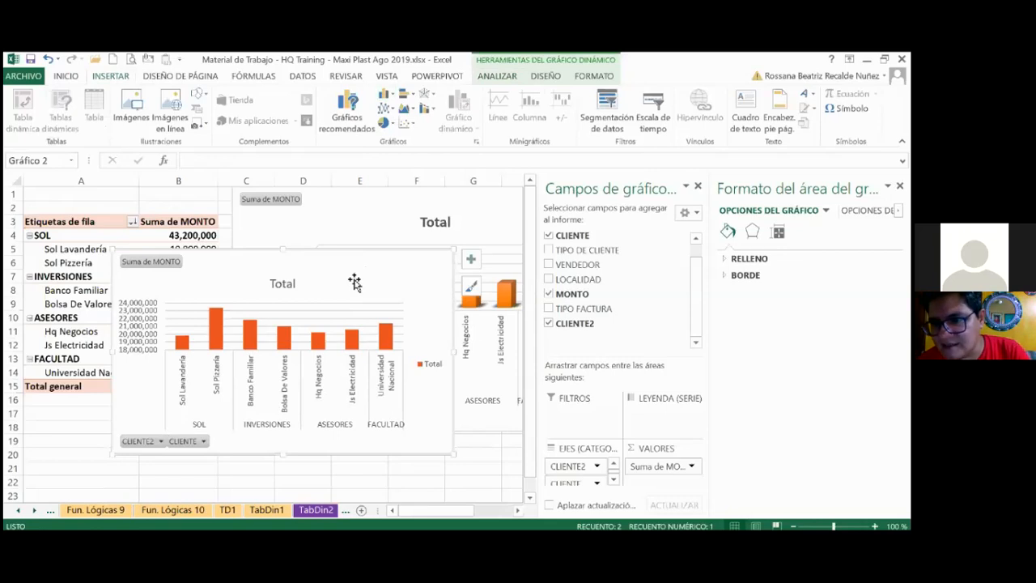
pyautogui.press('Delete')
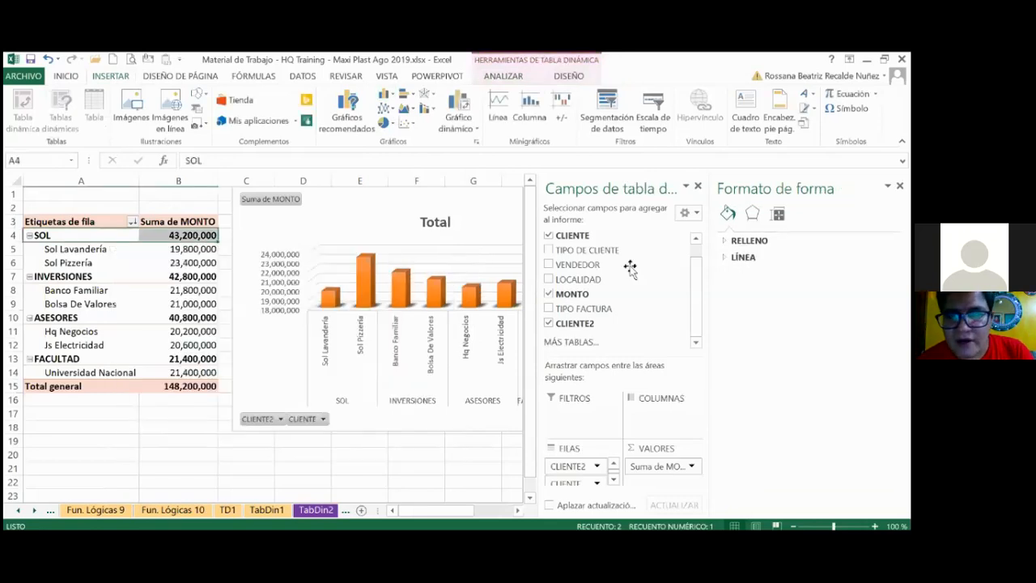
pyautogui.click(376, 462)
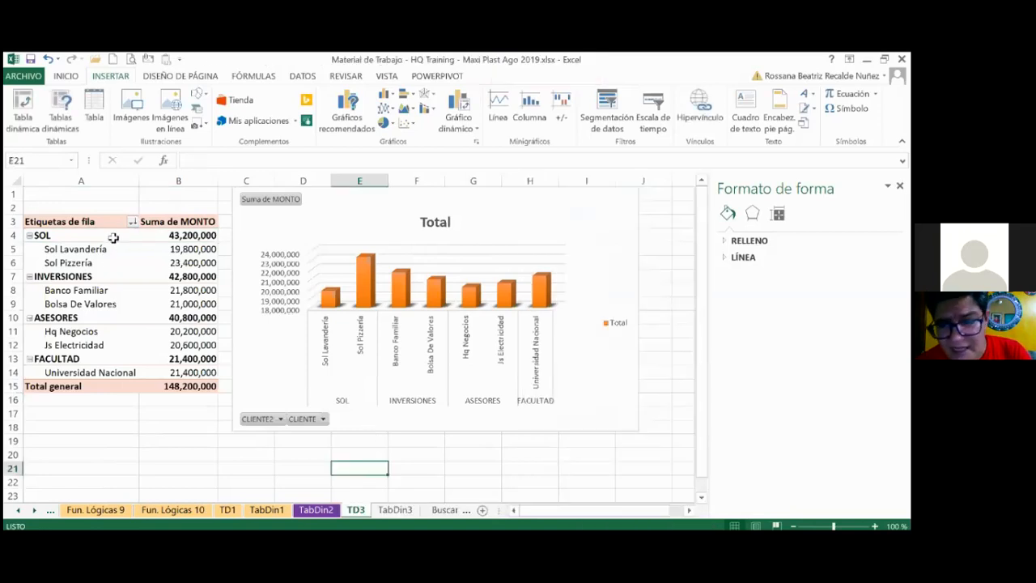
# Insert an empty 2-D clustered column chart with blank cell A35 selected, well below the pivot table
pyautogui.moveTo(112, 237); pyautogui.dragTo(178, 237)
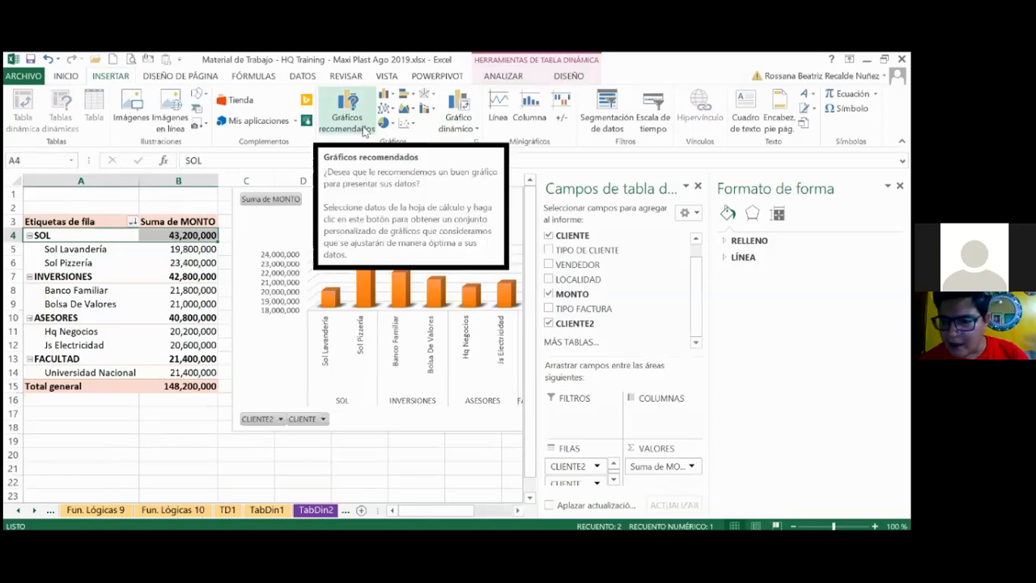
pyautogui.click(137, 428)
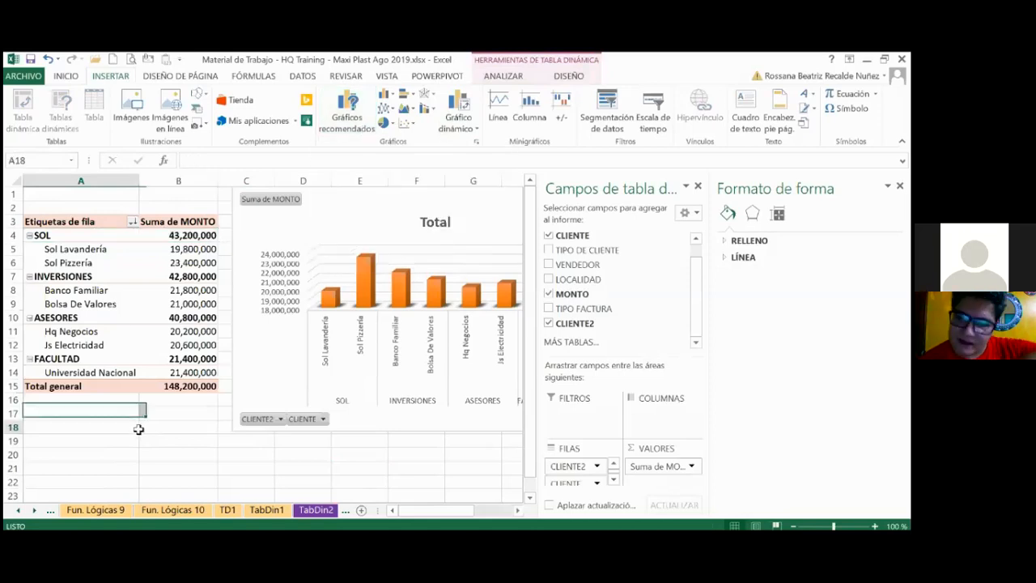
pyautogui.scroll(-2, 140, 430)
pyautogui.click(139, 429)
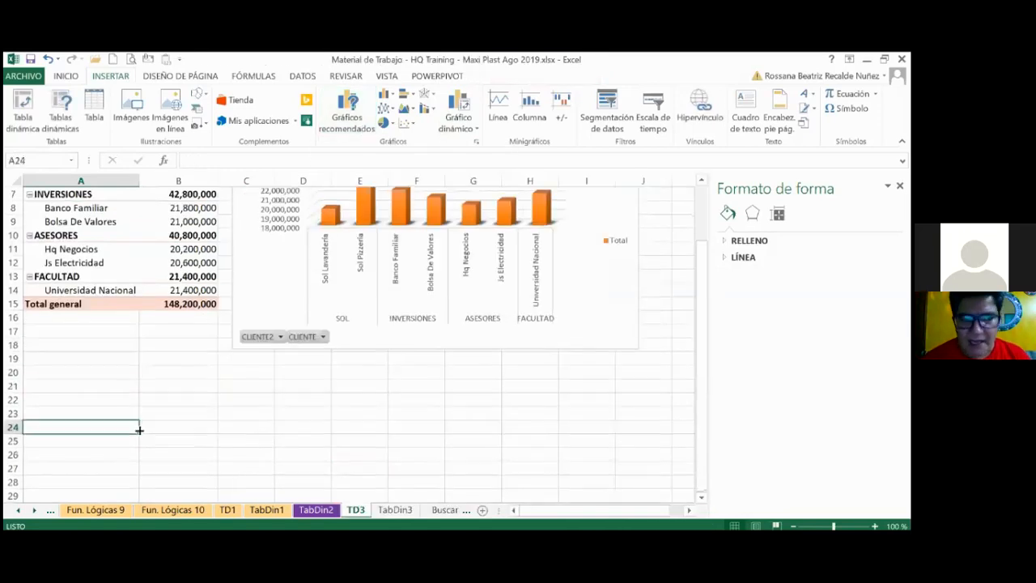
pyautogui.scroll(-6, 133, 413)
pyautogui.click(98, 328)
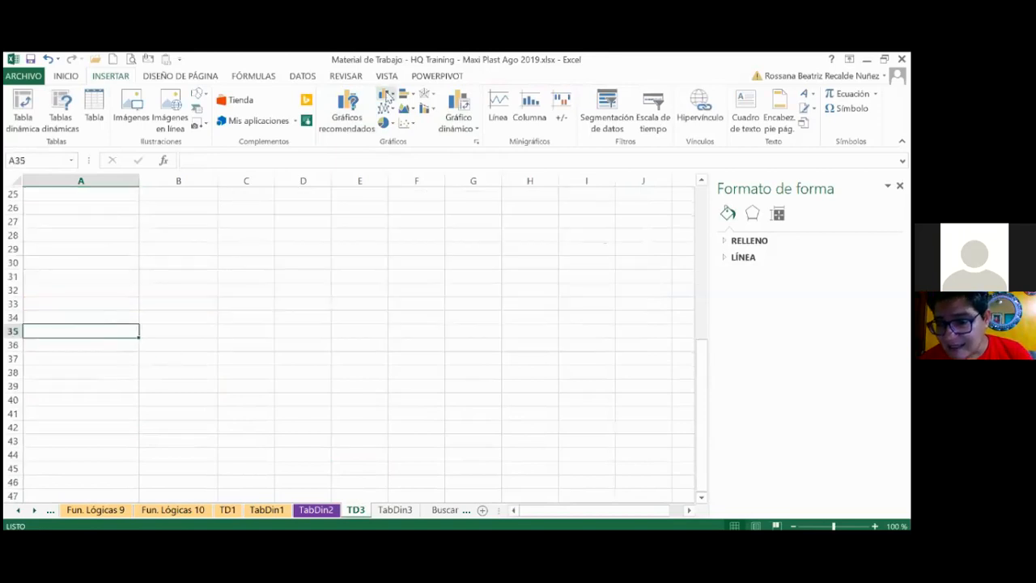
pyautogui.click(387, 96)
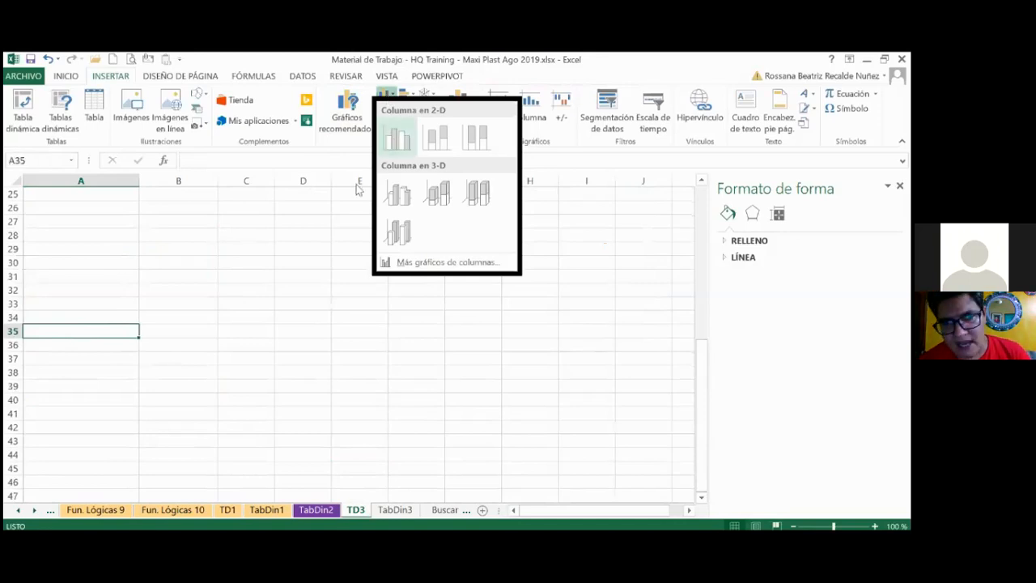
pyautogui.click(395, 140)
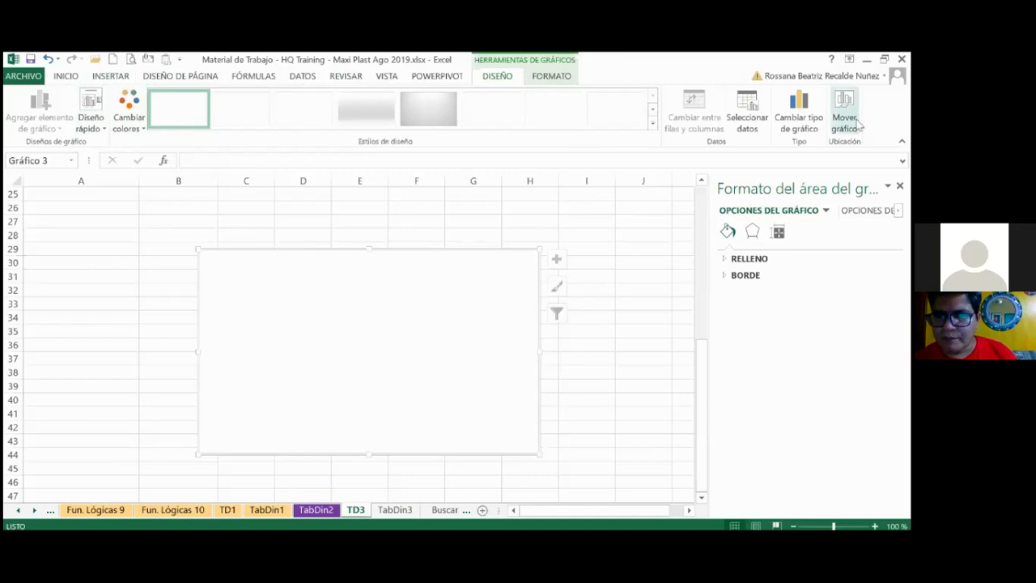
# Try to set the empty chart's data range to A4:B4 of the TD3 pivot table
pyautogui.click(747, 121)
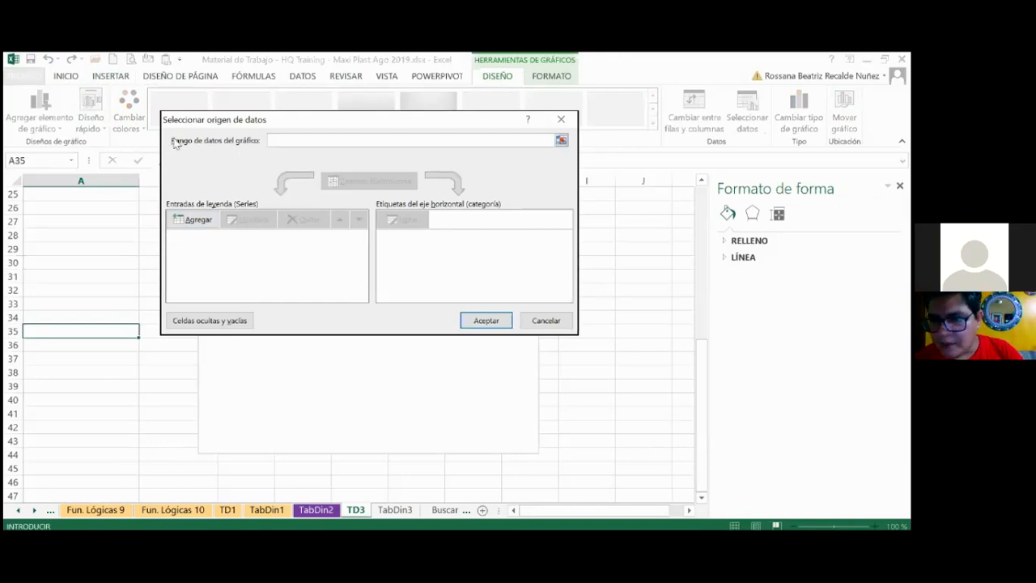
pyautogui.click(561, 140)
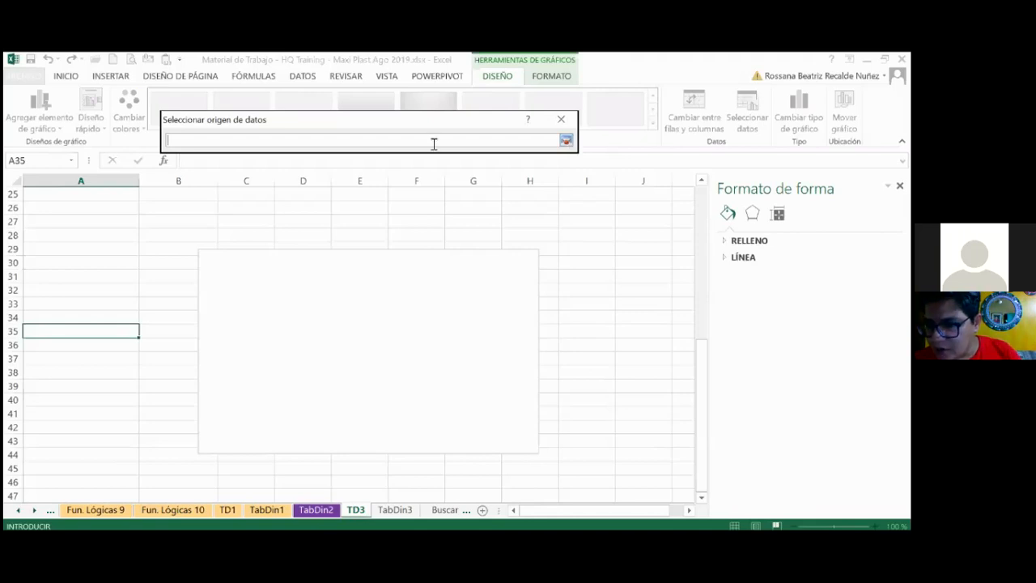
pyautogui.click(566, 141)
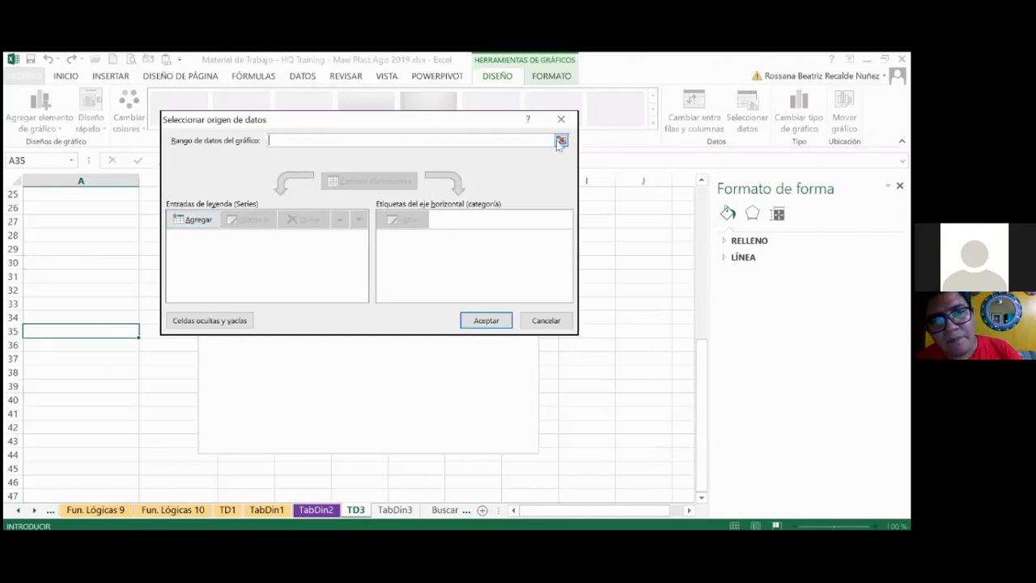
pyautogui.click(560, 141)
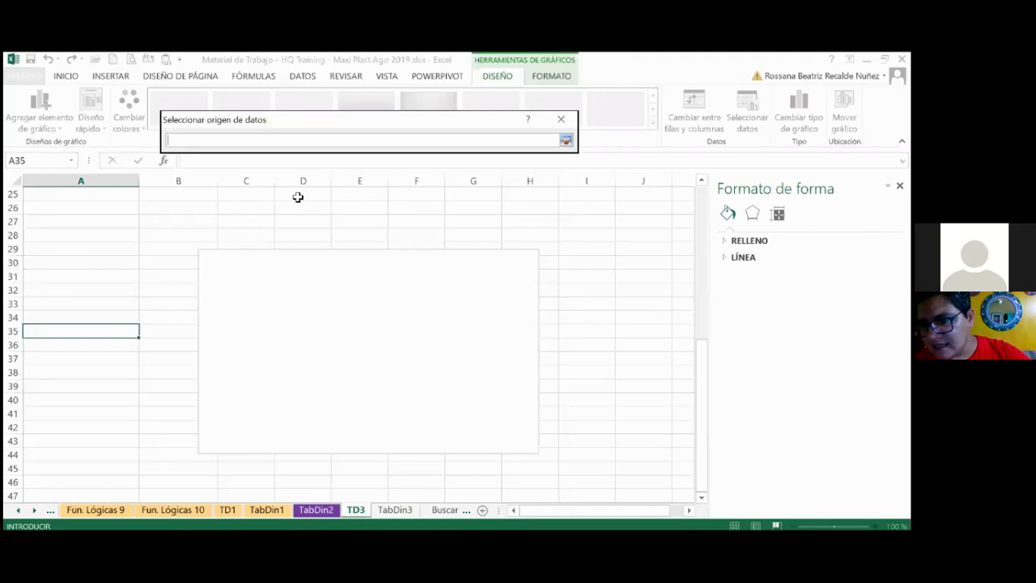
pyautogui.scroll(3, 275, 200)
pyautogui.scroll(5, 269, 202)
pyautogui.moveTo(102, 238); pyautogui.dragTo(175, 235)
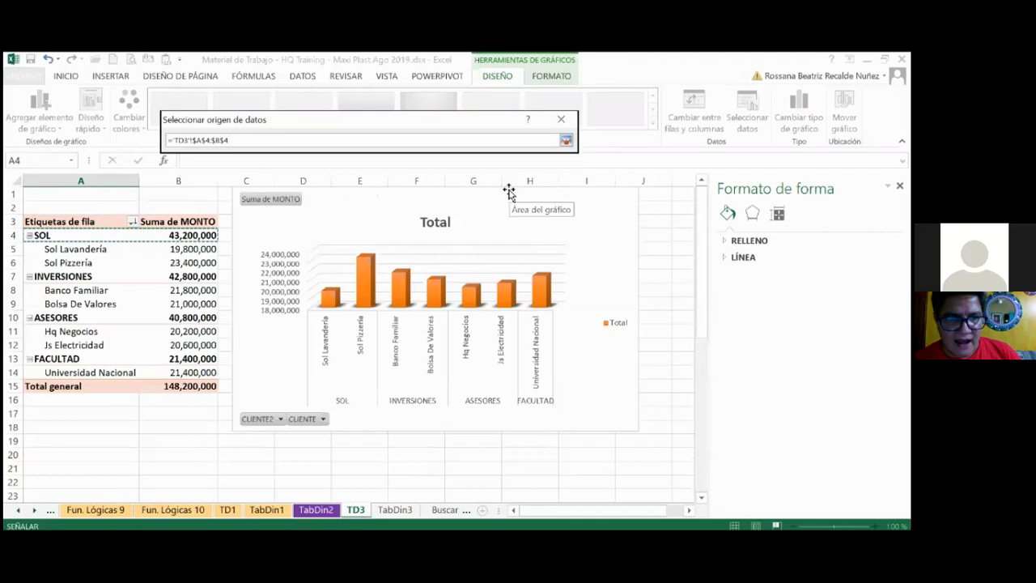
pyautogui.press('Return')
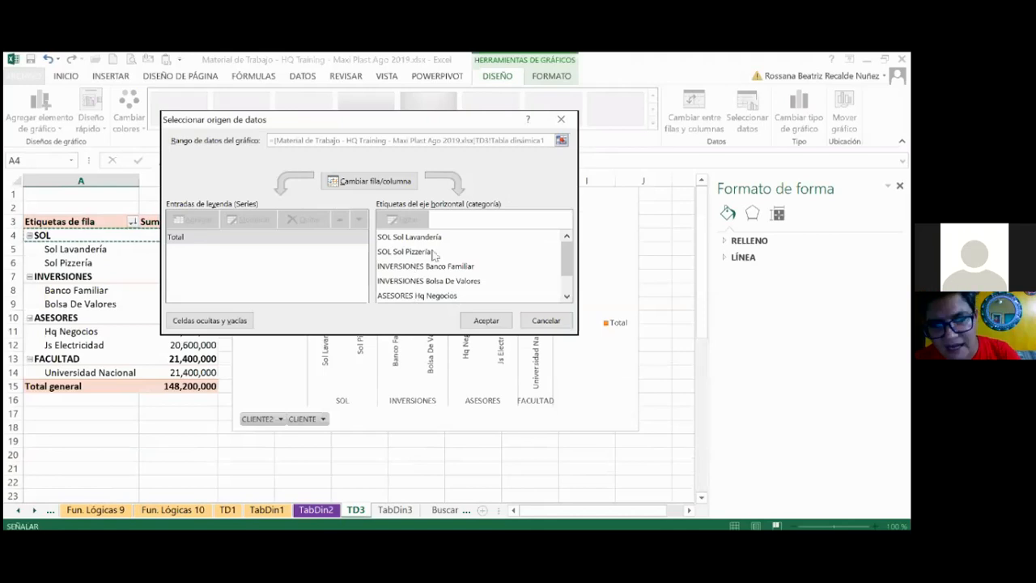
pyautogui.click(483, 321)
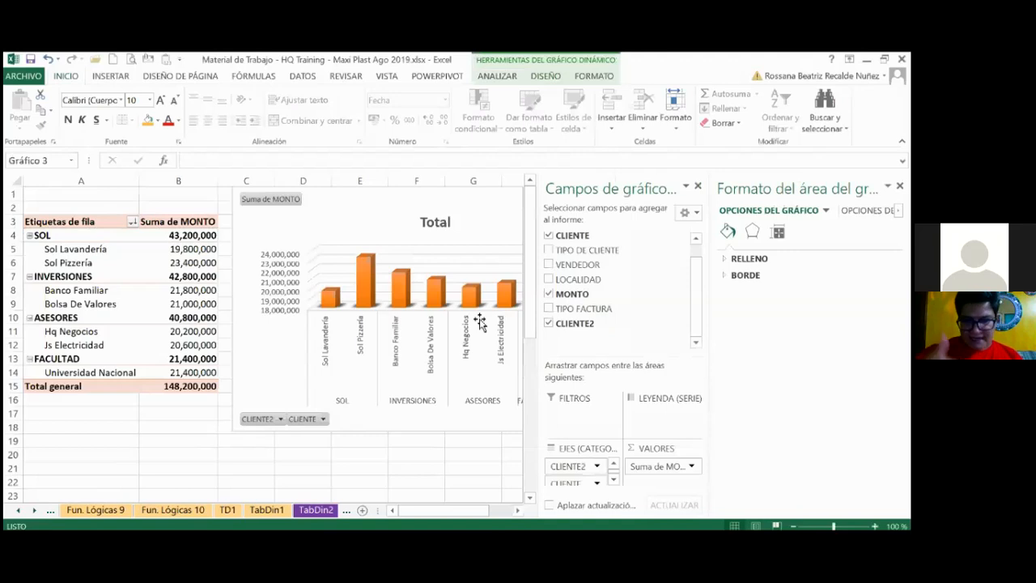
# Undo the data range assignment on the lower chart
pyautogui.scroll(-8, 480, 322)
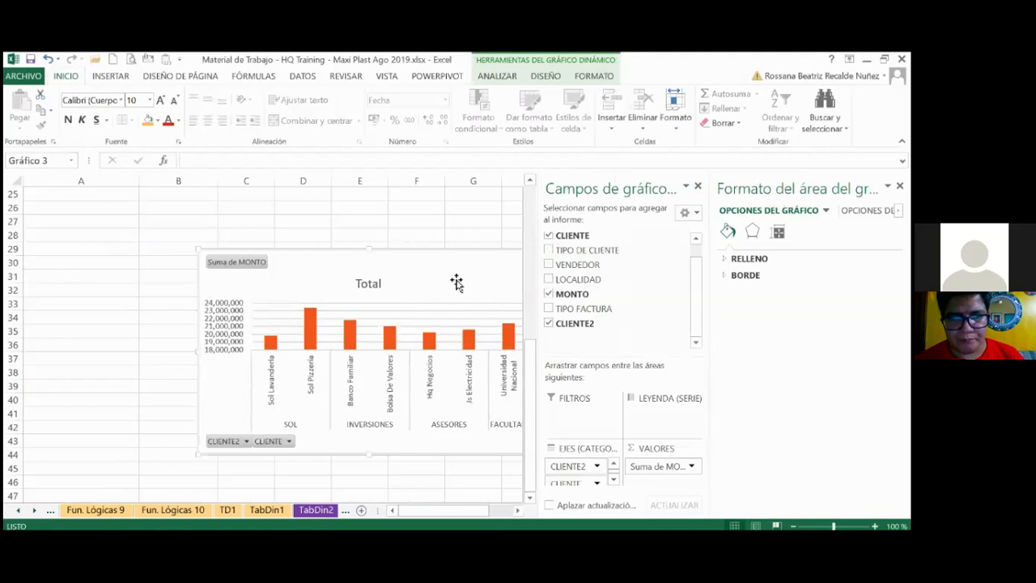
pyautogui.hotkey('ctrl', 'pagedown')
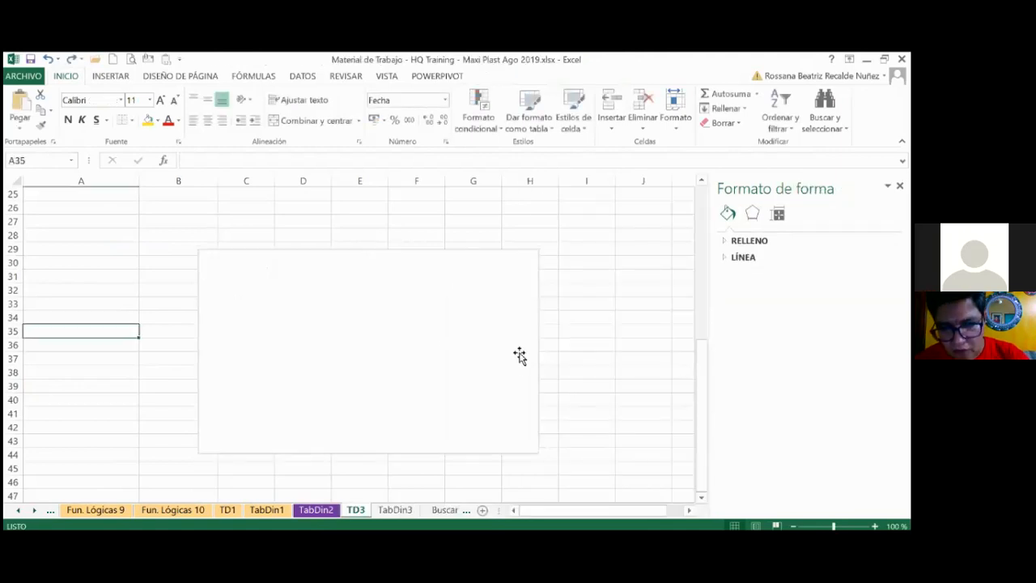
pyautogui.scroll(6, 405, 332)
pyautogui.scroll(-6, 393, 330)
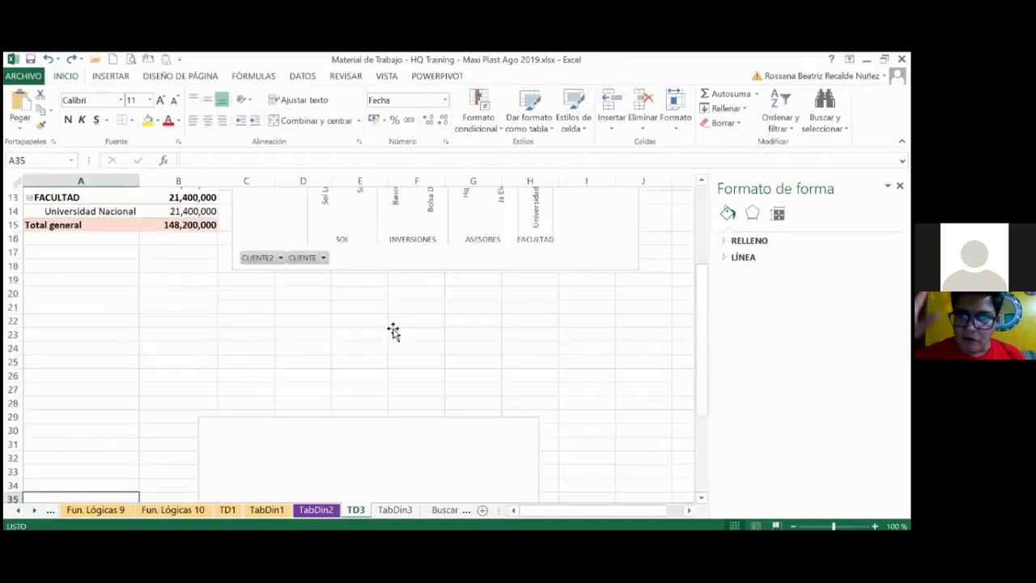
# Add a data series to the empty lower chart, taking its name from cell A4 (SOL) of TD3
pyautogui.click(394, 327)
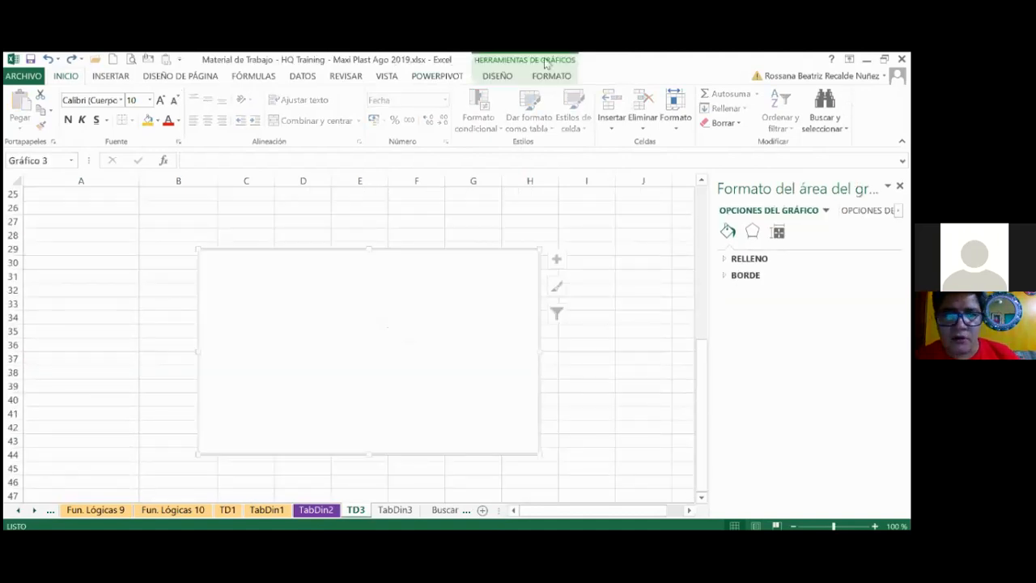
pyautogui.click(494, 77)
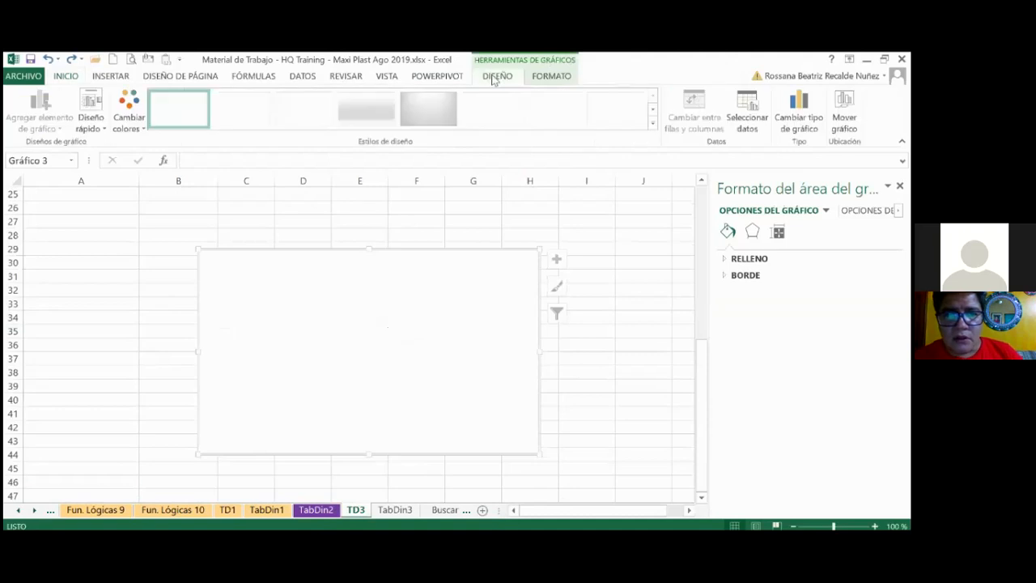
pyautogui.click(761, 116)
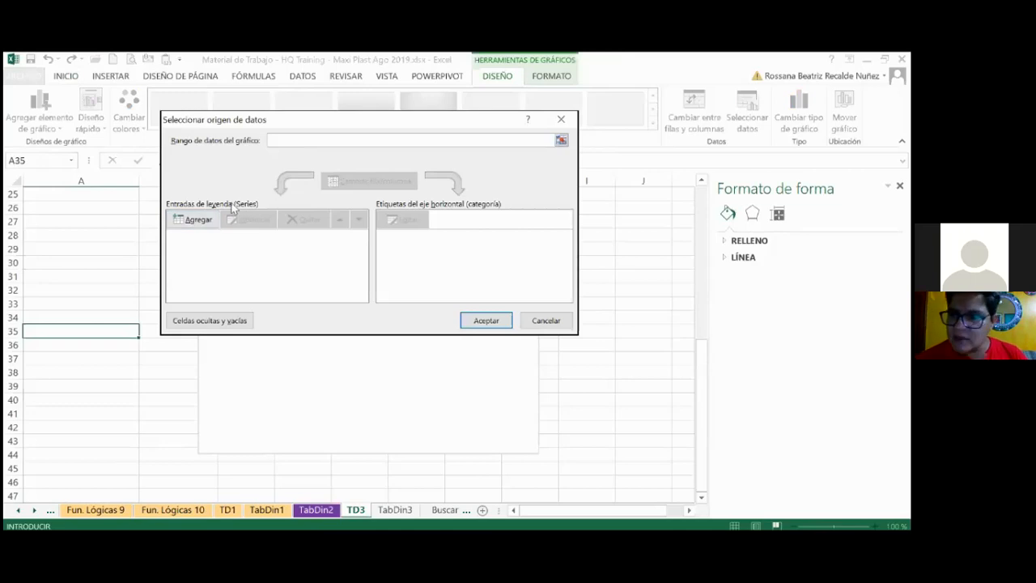
pyautogui.click(198, 221)
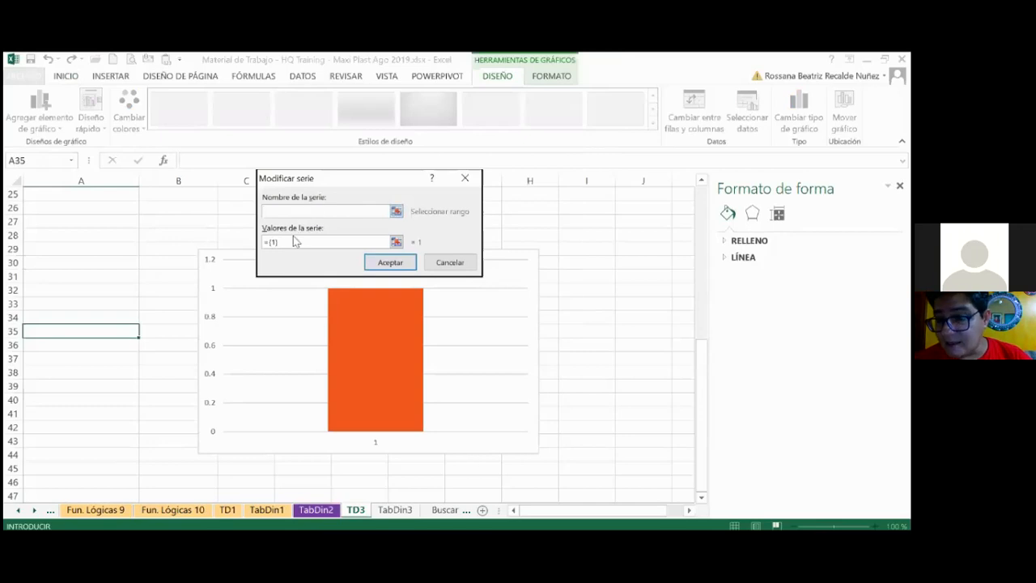
pyautogui.click(395, 211)
pyautogui.scroll(1, 168, 241)
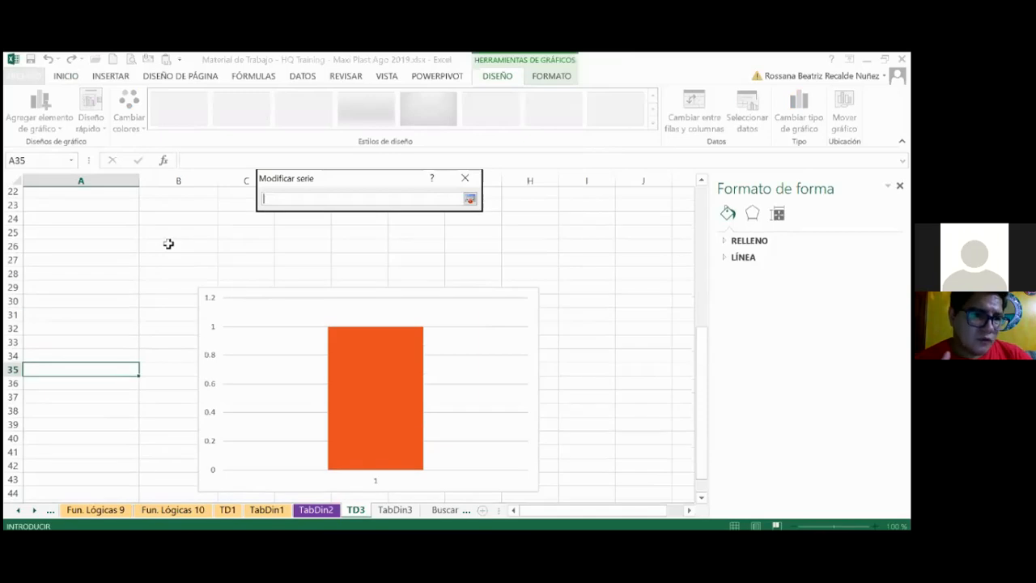
pyautogui.scroll(7, 168, 243)
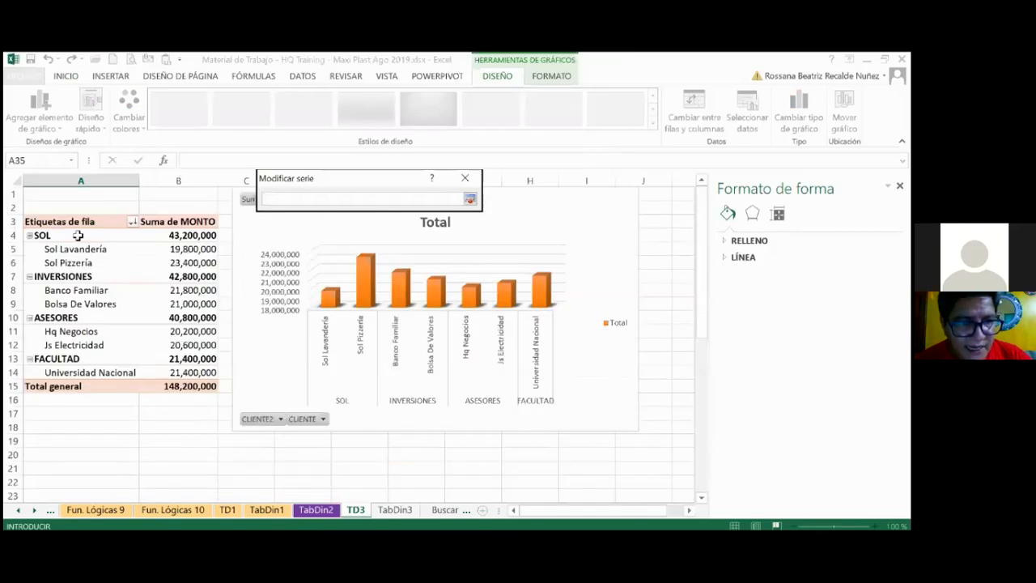
pyautogui.click(77, 234)
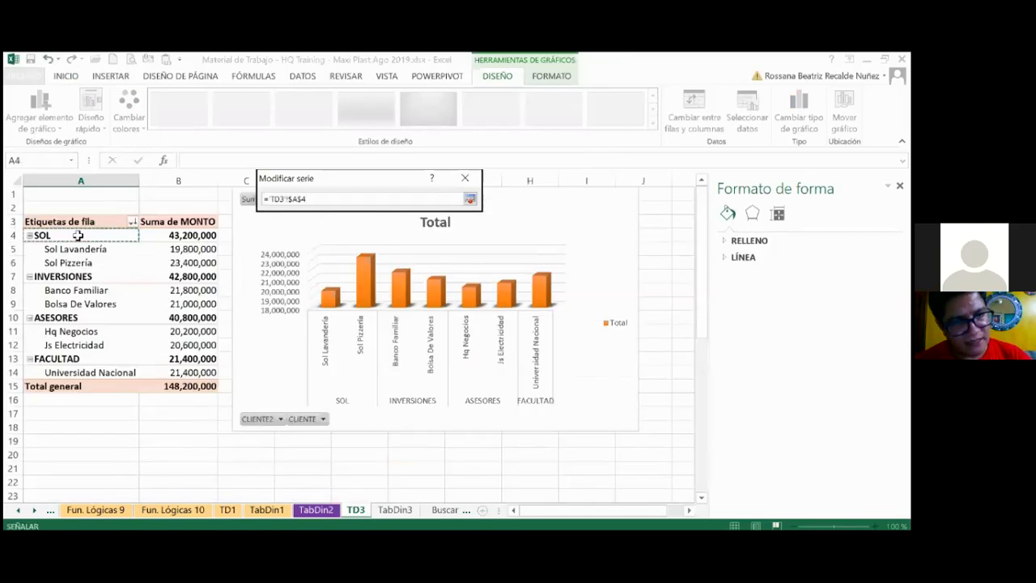
pyautogui.click(469, 199)
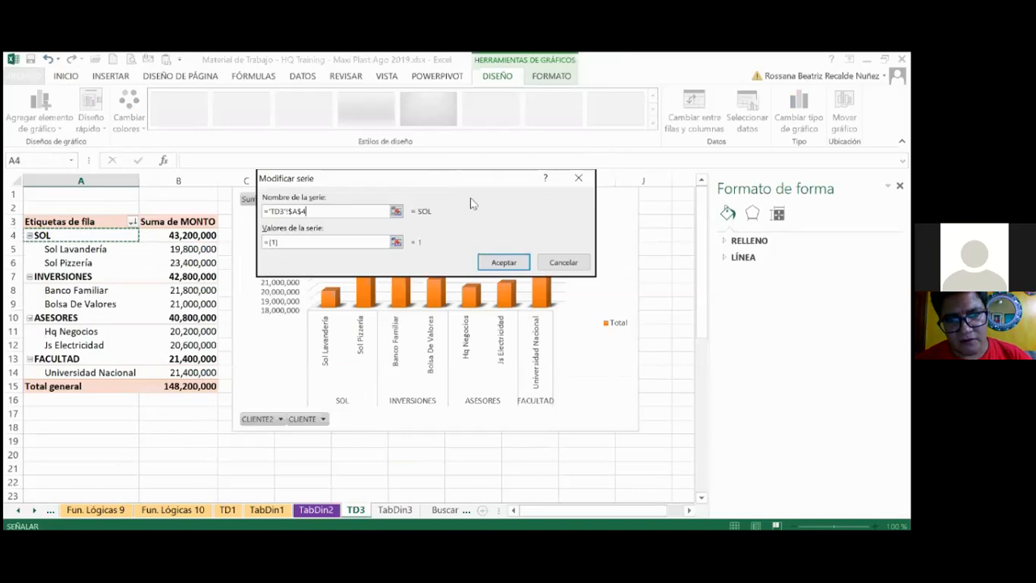
# Set the SOL series values to cell B4 of TD3 and accept the series
pyautogui.click(396, 242)
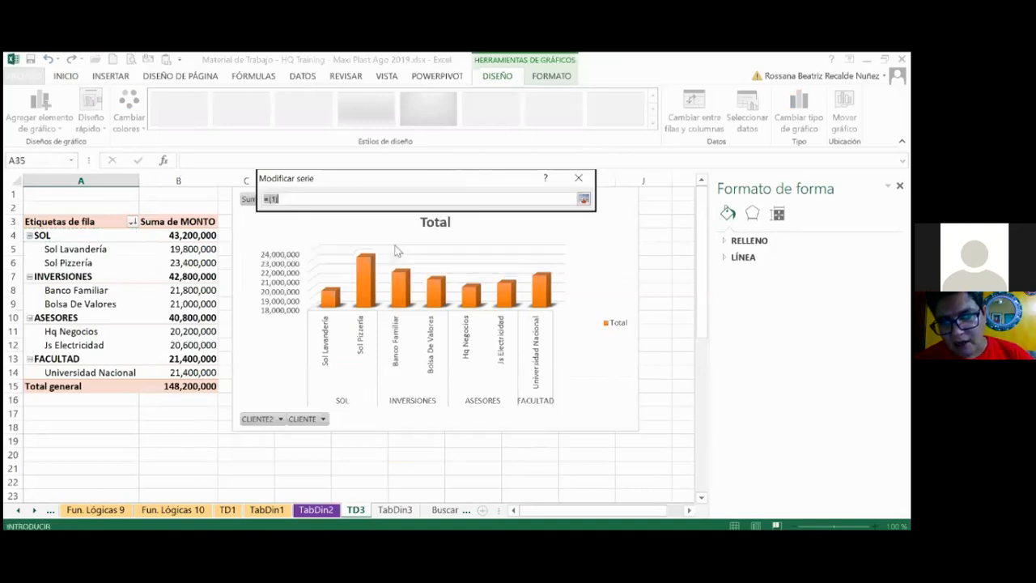
pyautogui.click(188, 235)
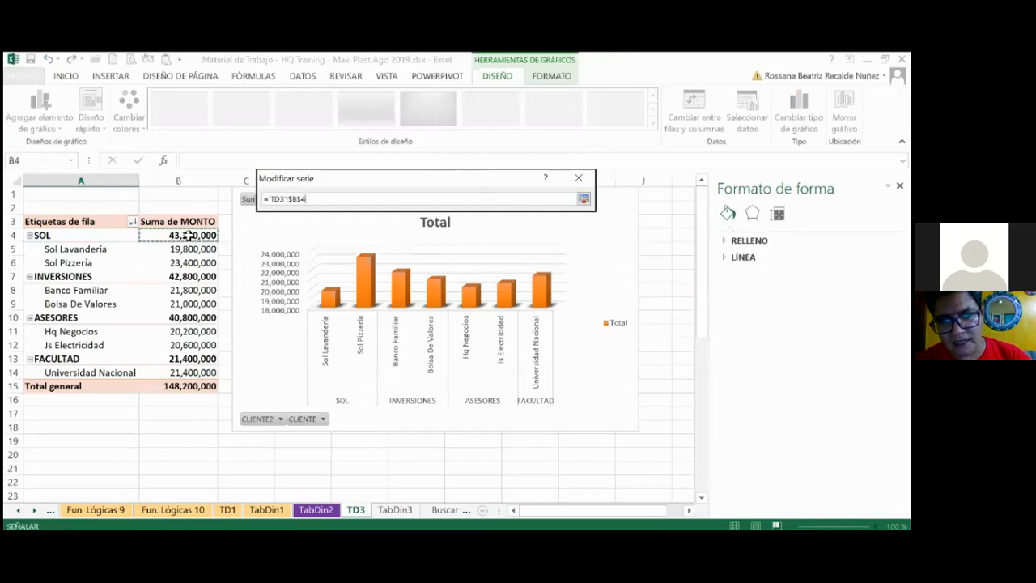
pyautogui.click(584, 199)
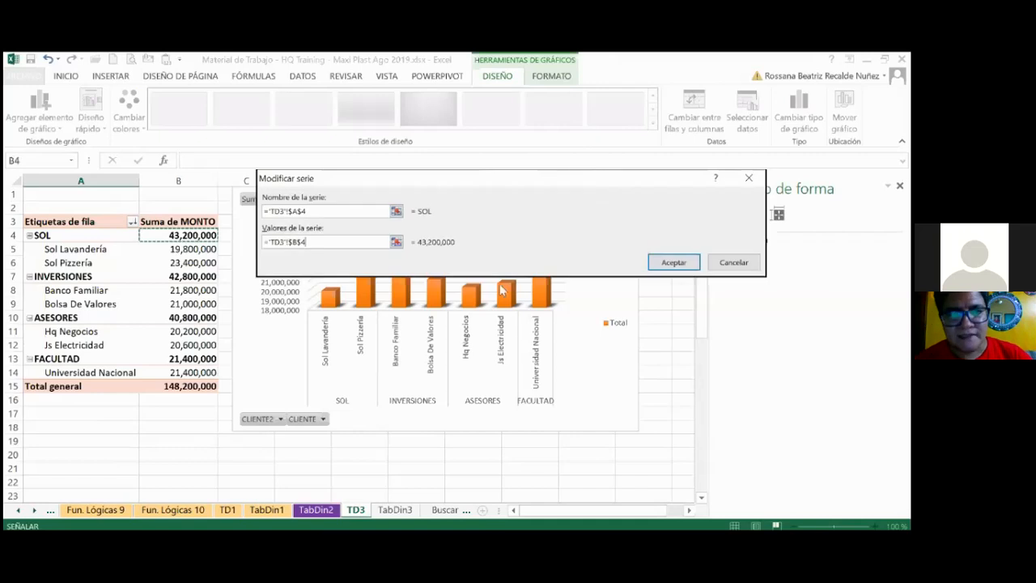
pyautogui.click(677, 263)
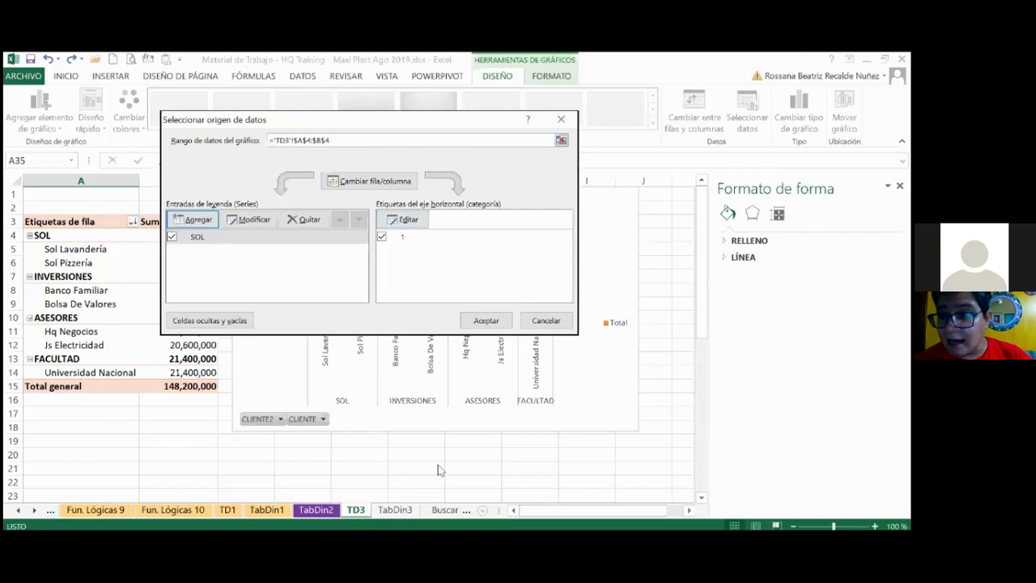
# Add a data series to the lower chart with its name from cell A7 (INVERSIONES) and values from B7 of TD3, and accept the data source
pyautogui.click(486, 320)
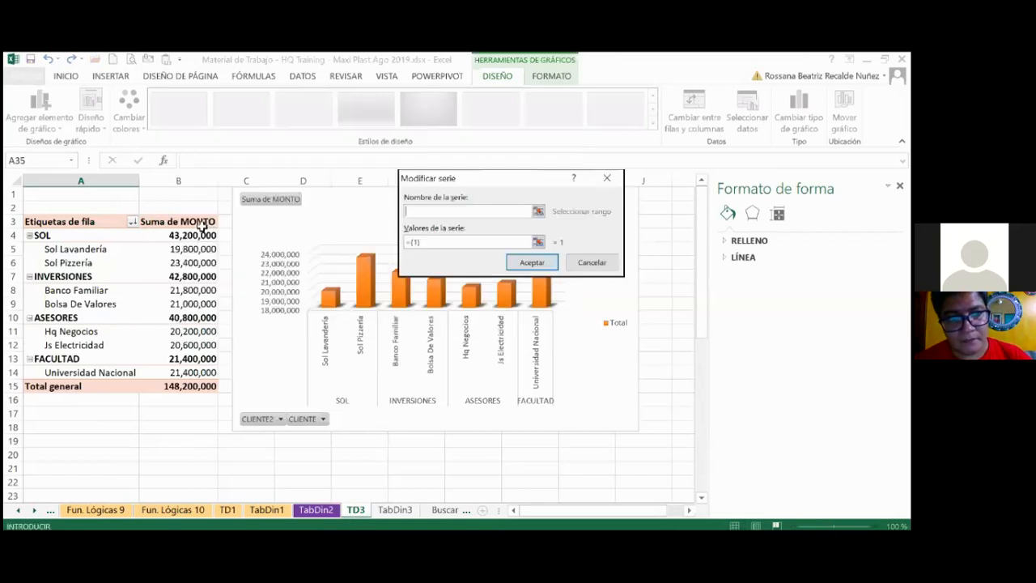
pyautogui.click(537, 212)
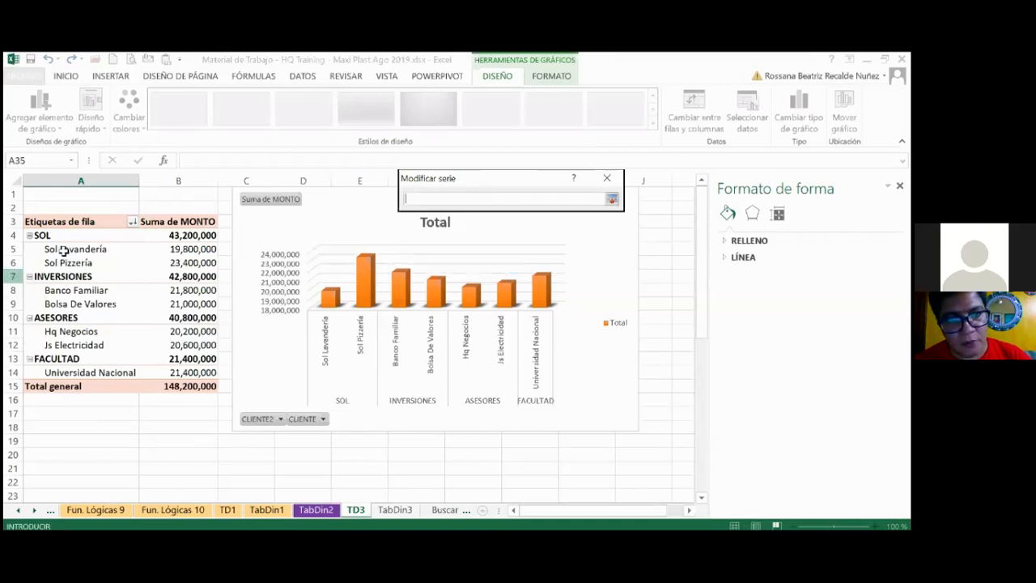
pyautogui.click(65, 276)
pyautogui.click(611, 199)
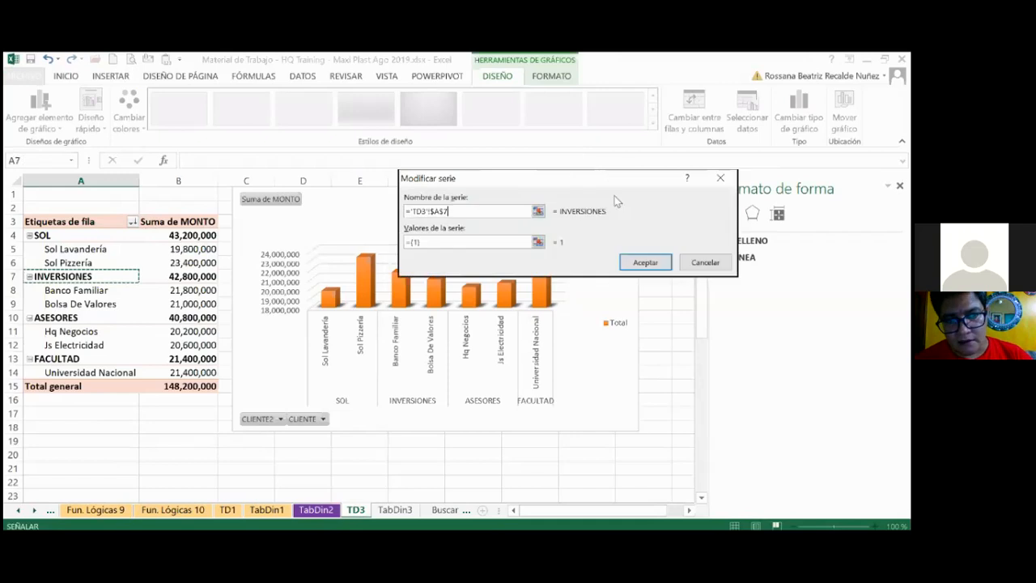
pyautogui.click(537, 241)
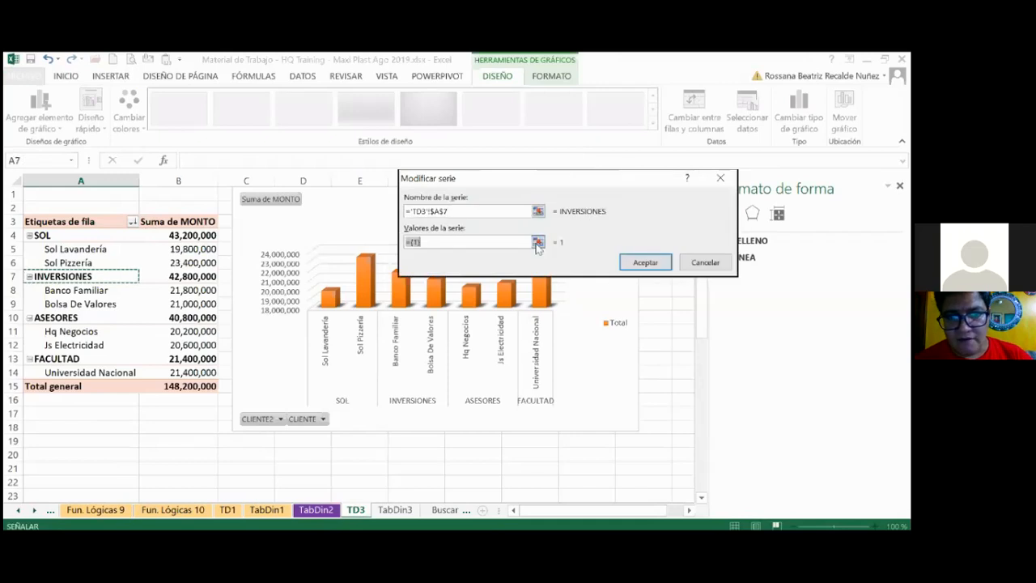
pyautogui.click(176, 277)
pyautogui.click(725, 199)
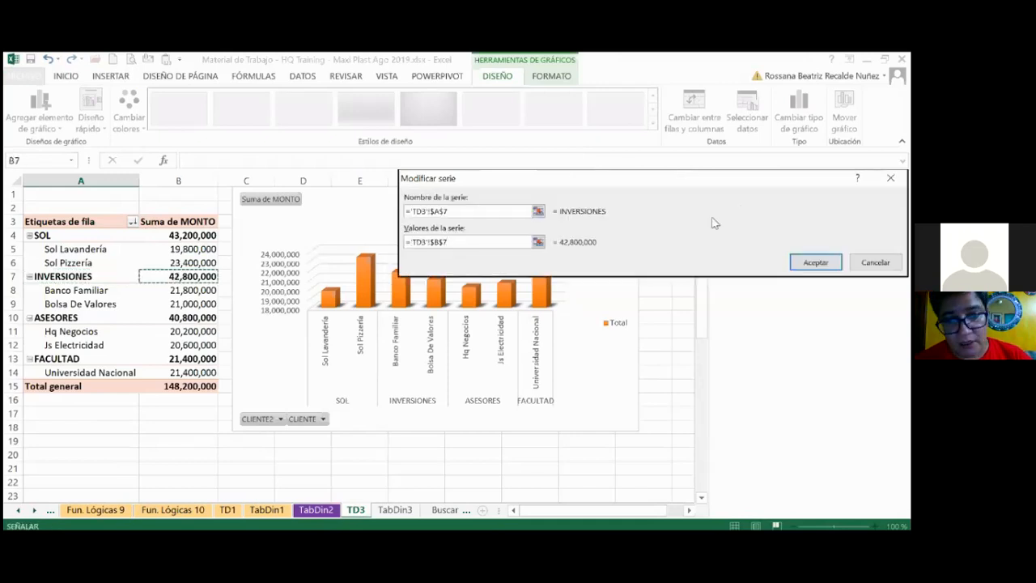
pyautogui.click(799, 262)
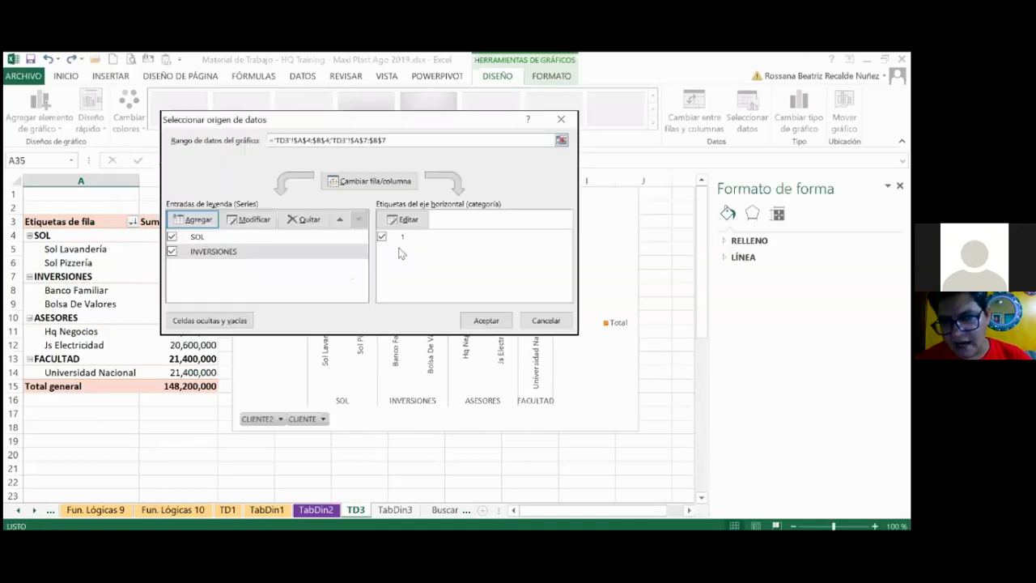
pyautogui.click(484, 321)
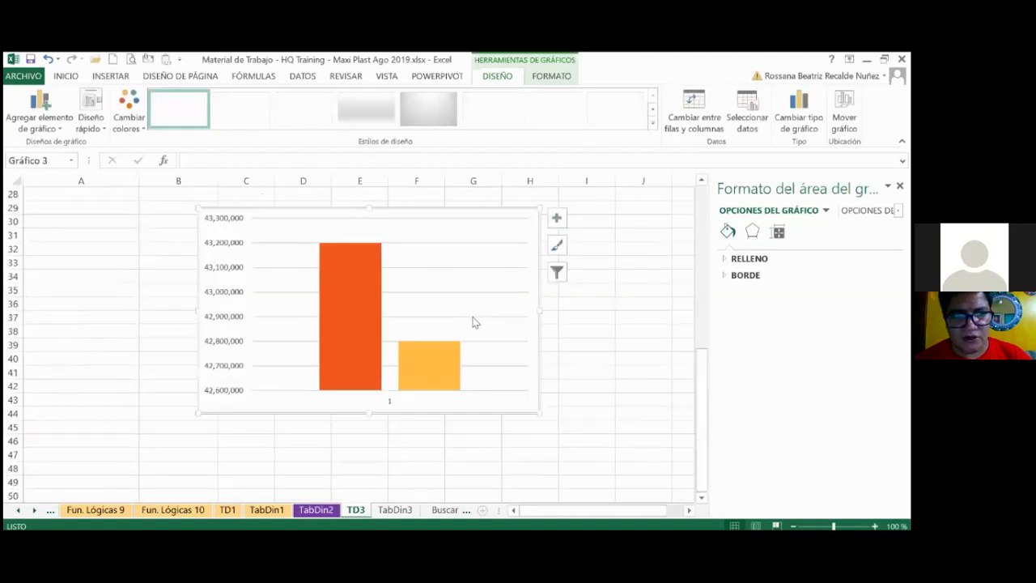
# Enlarge the two-column lower chart by its corner so it reaches into column J and down to row 45
pyautogui.scroll(1, 473, 321)
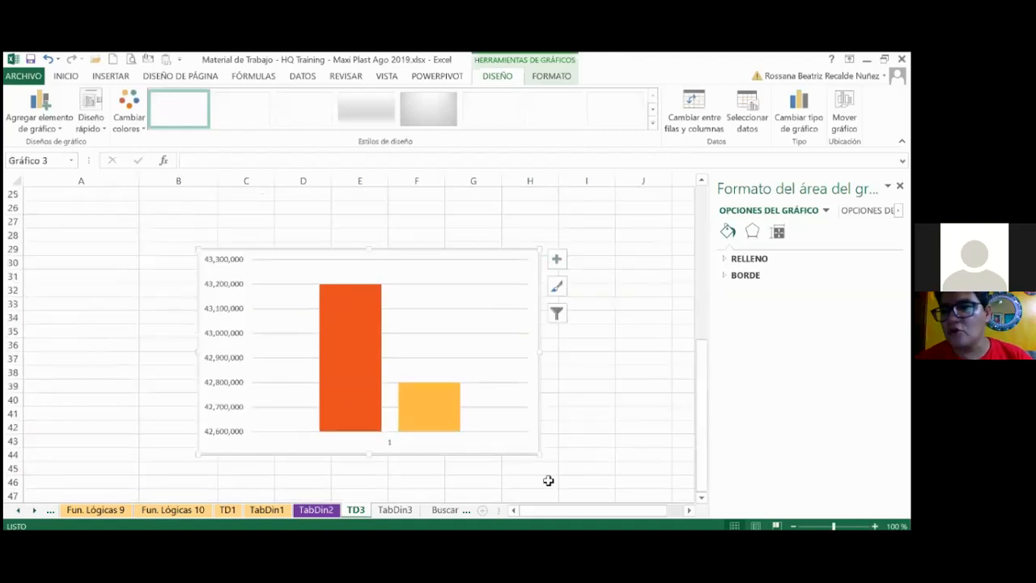
pyautogui.moveTo(543, 456); pyautogui.dragTo(619, 469)
pyautogui.scroll(5, 456, 368)
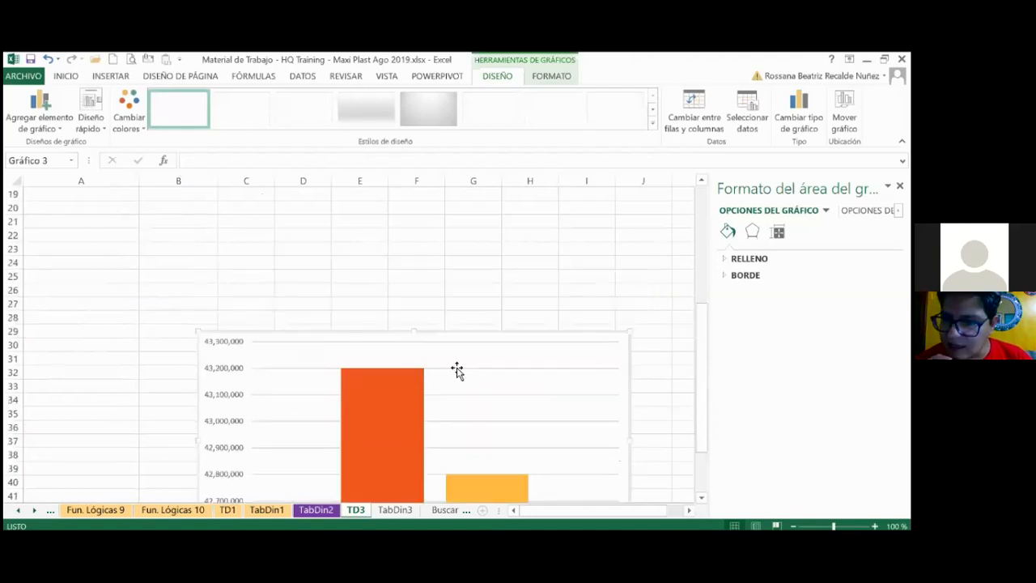
pyautogui.scroll(-4, 456, 368)
pyautogui.scroll(-1, 457, 367)
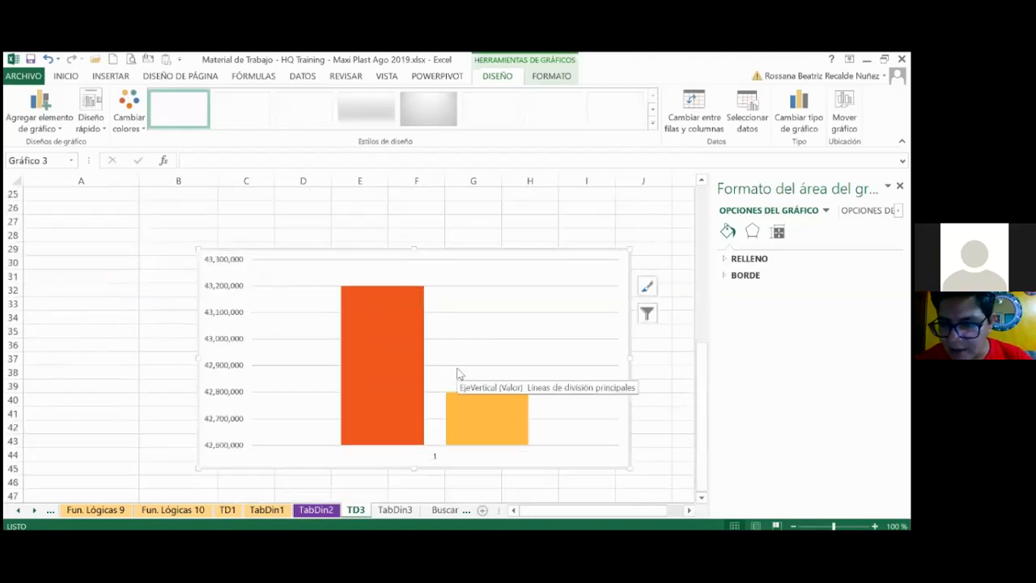
pyautogui.scroll(-1, 457, 371)
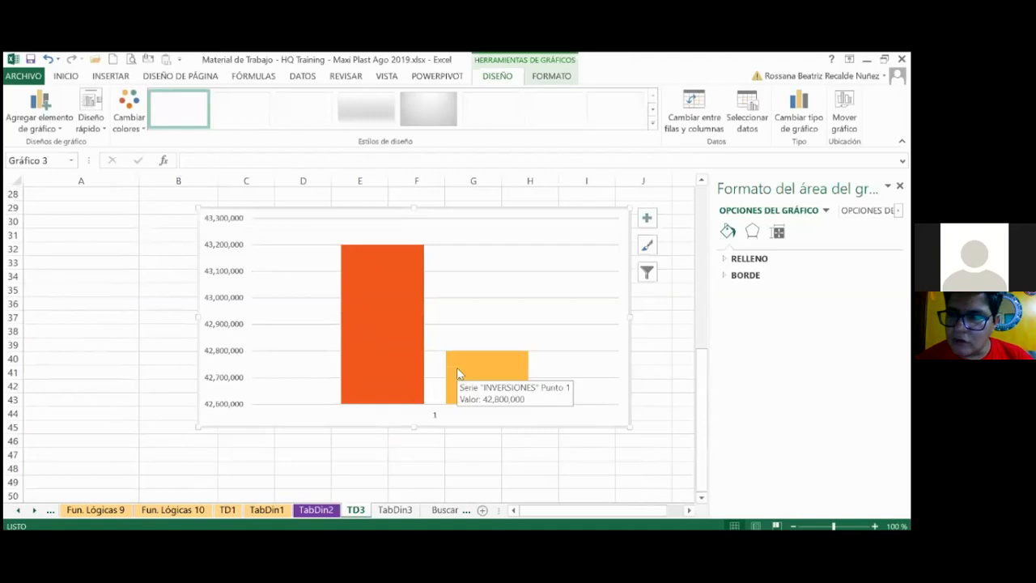
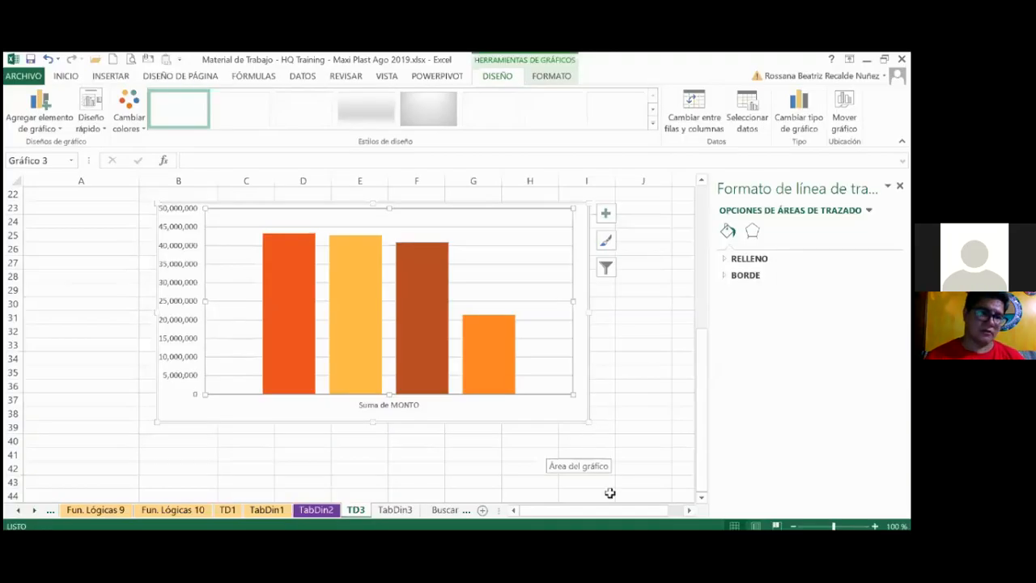
# Rename the pivot table's value header in cell B3 of TD3 to PROVEEDORES, and check the lower chart's horizontal axis label
pyautogui.click(396, 411)
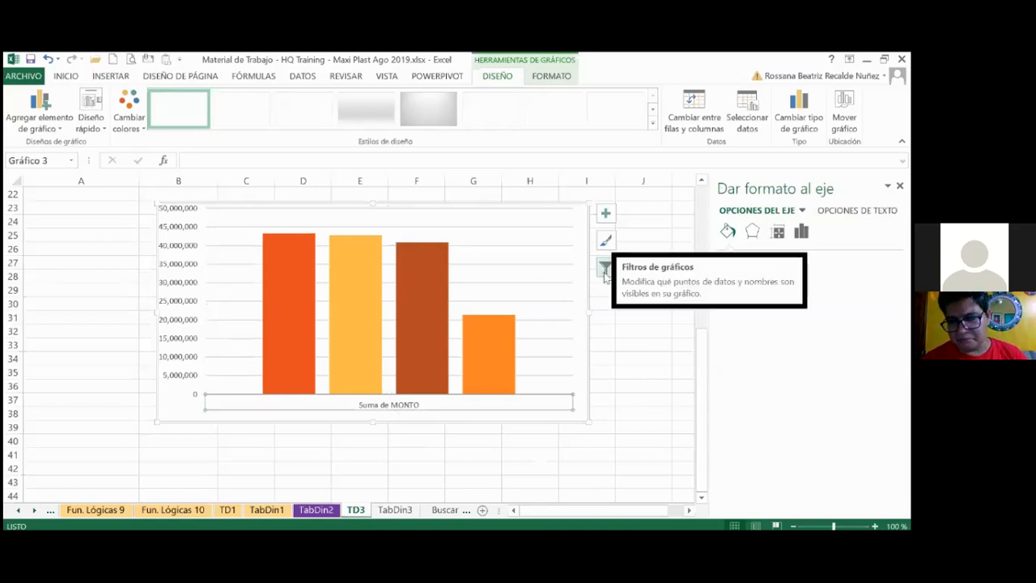
pyautogui.scroll(7, 102, 305)
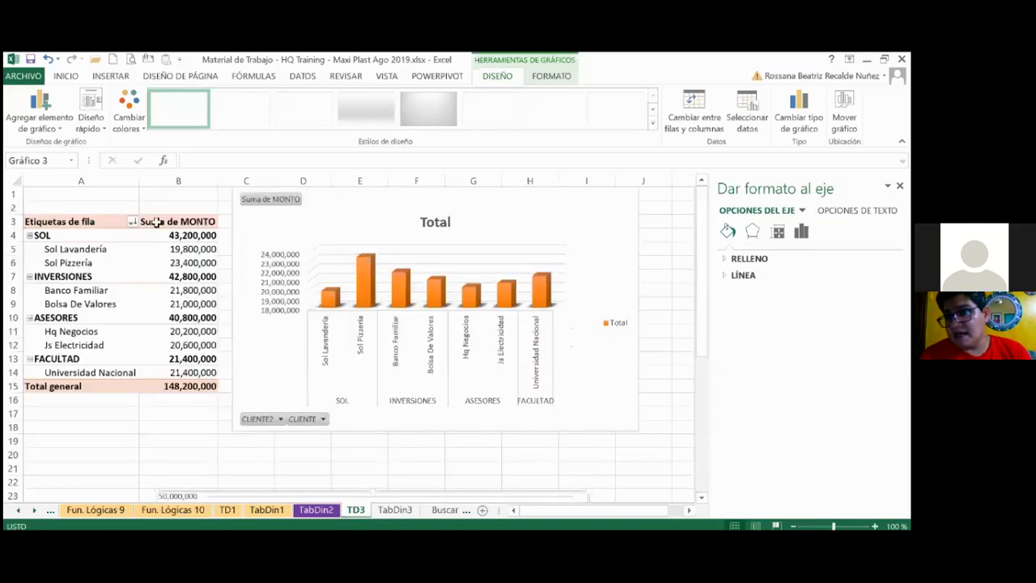
pyautogui.click(157, 223)
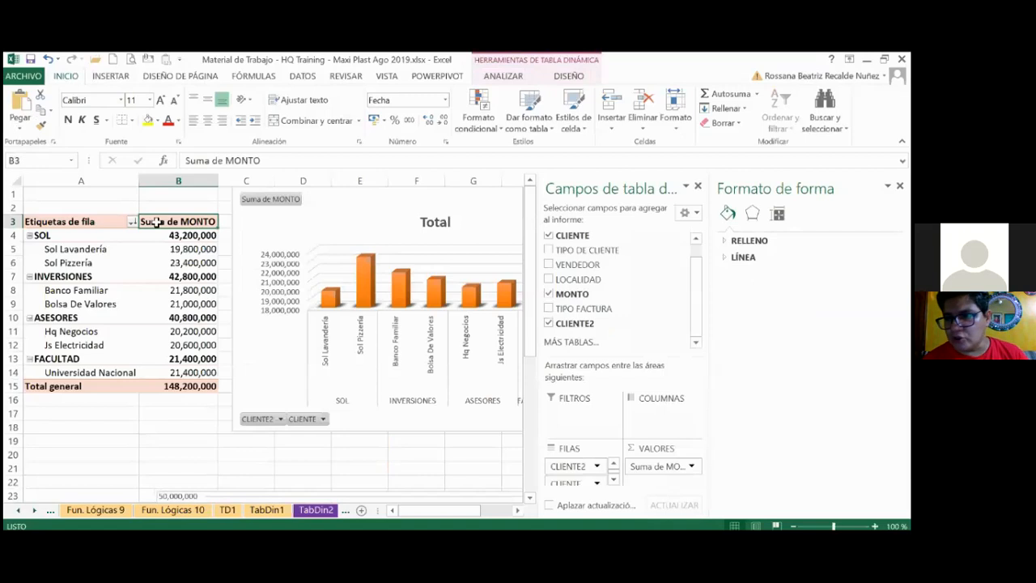
pyautogui.write('m')
pyautogui.press('BackSpace')
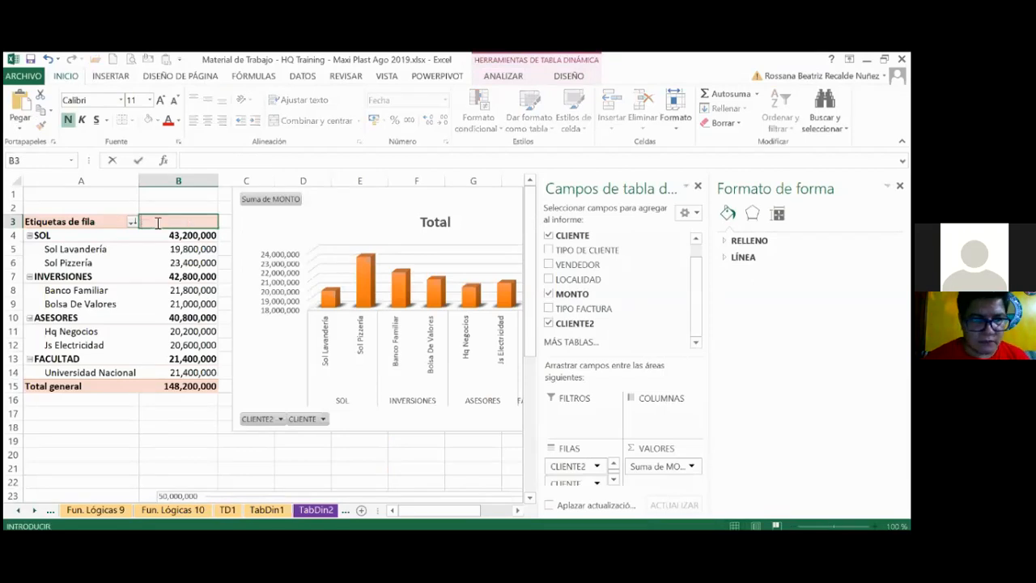
pyautogui.write('PROVE')
pyautogui.write('E')
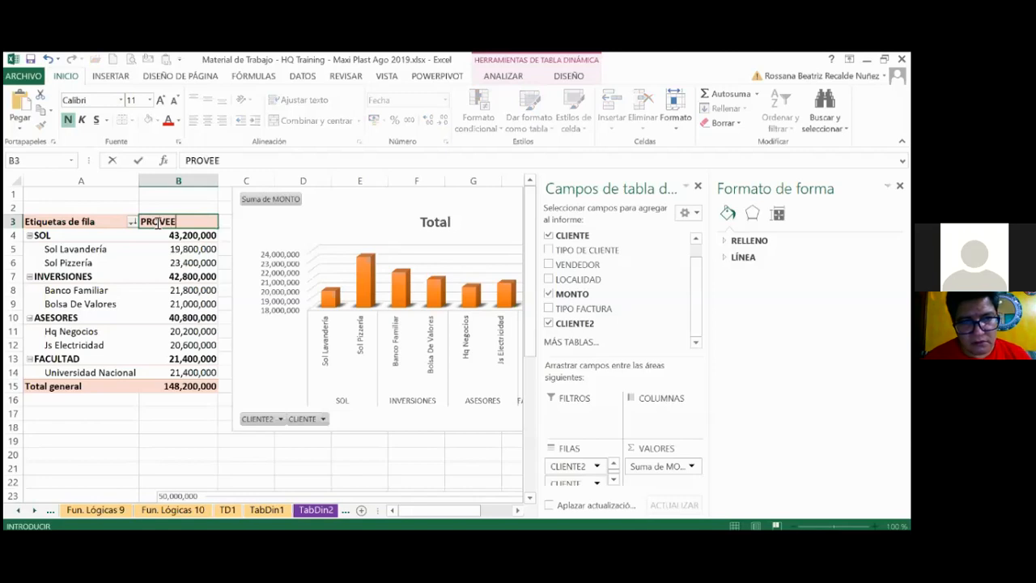
pyautogui.write('DORES')
pyautogui.press('Return')
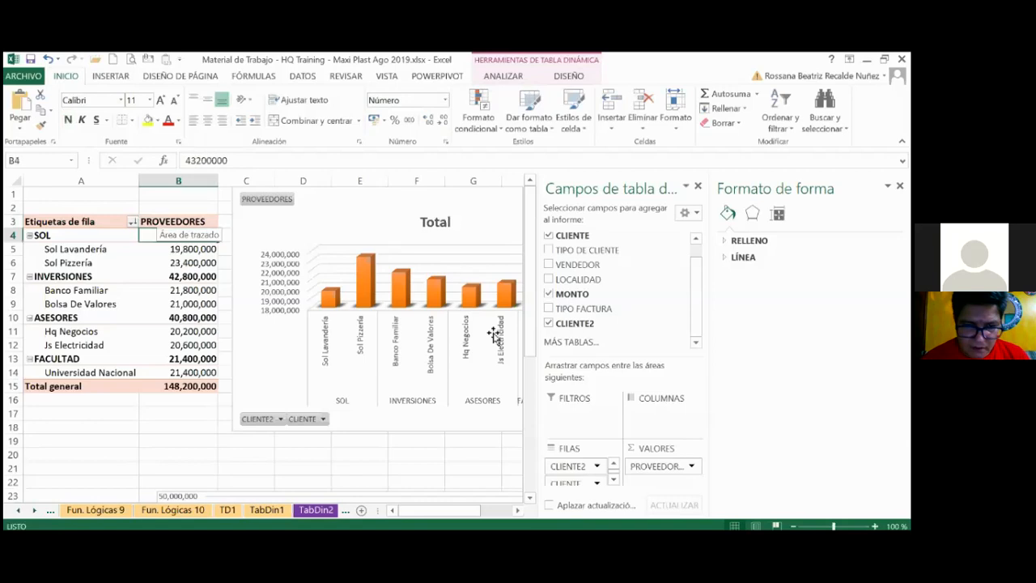
pyautogui.scroll(-9, 494, 335)
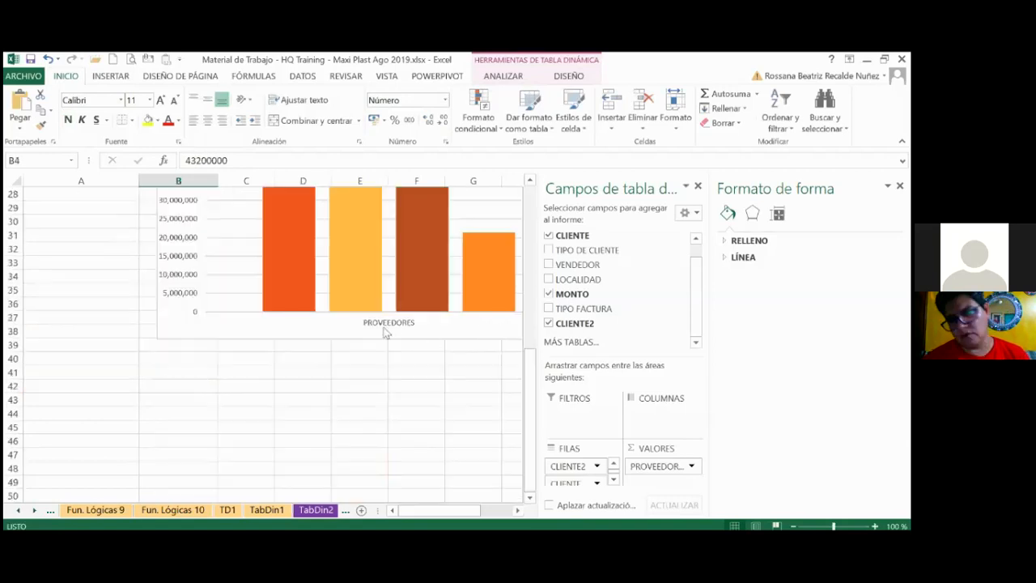
pyautogui.scroll(3, 394, 330)
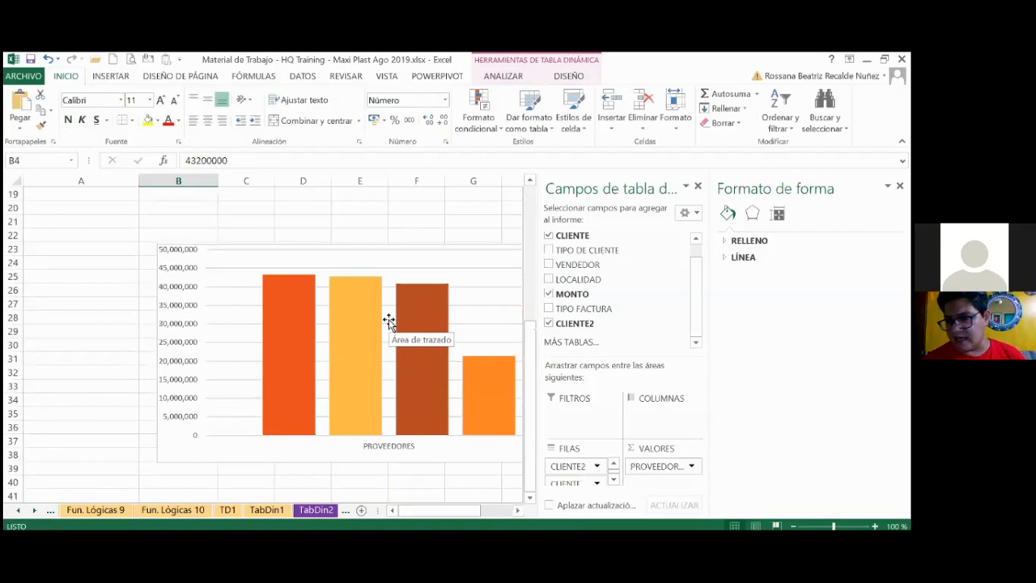
# Review the lower chart's data source, including its legend series and horizontal axis labels, and accept it
pyautogui.click(371, 450)
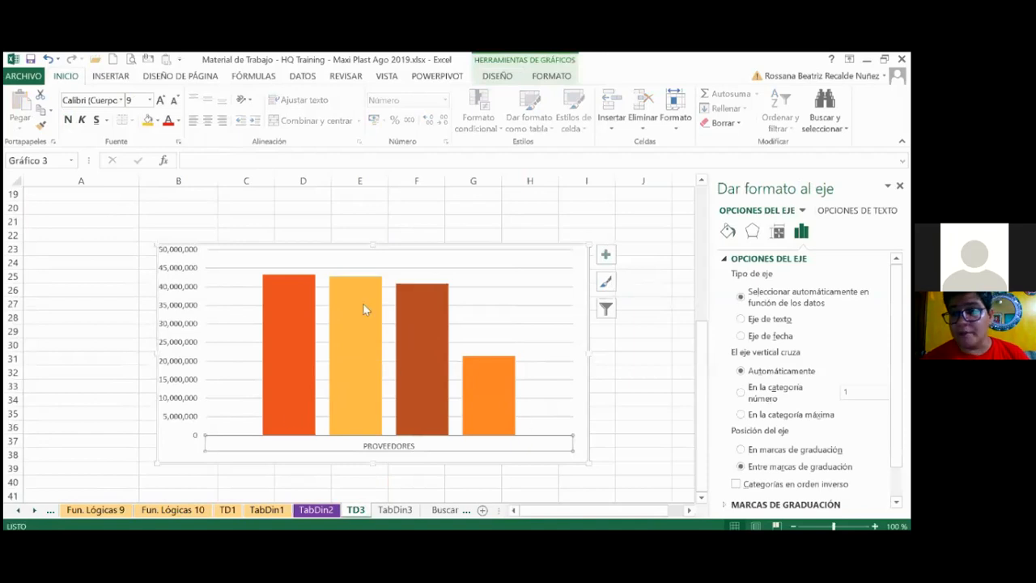
pyautogui.click(551, 78)
pyautogui.click(509, 78)
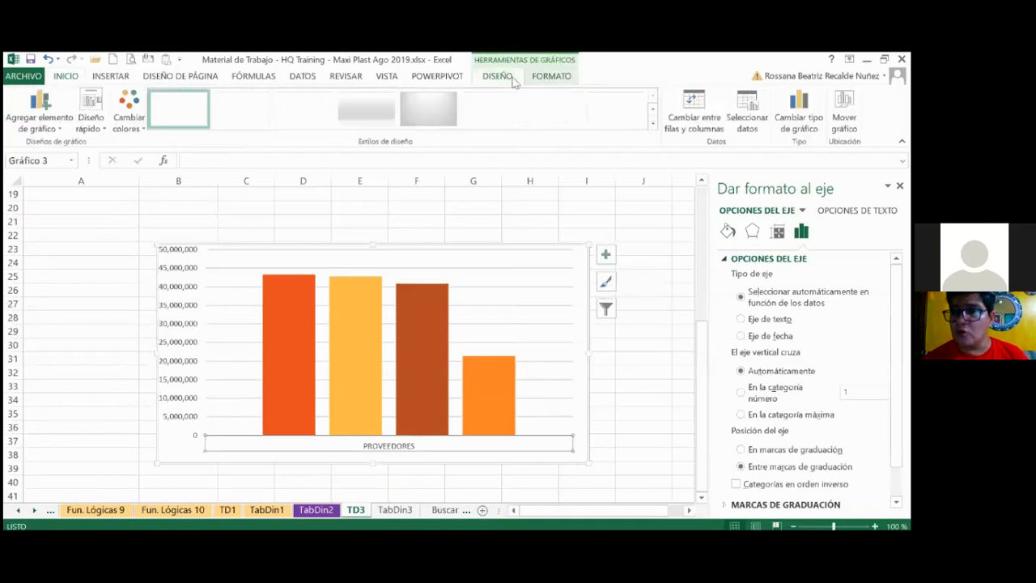
pyautogui.click(746, 129)
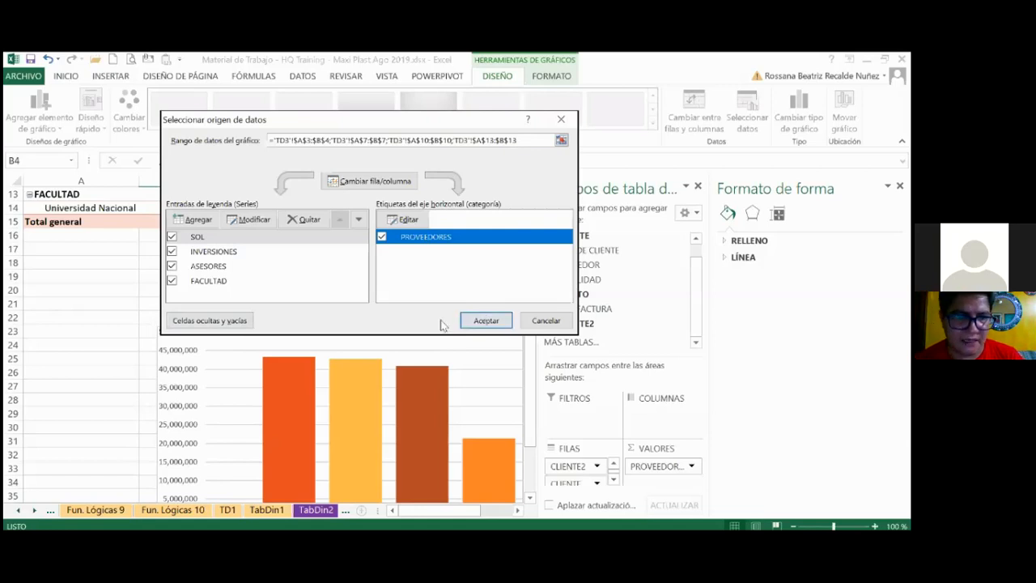
pyautogui.click(473, 322)
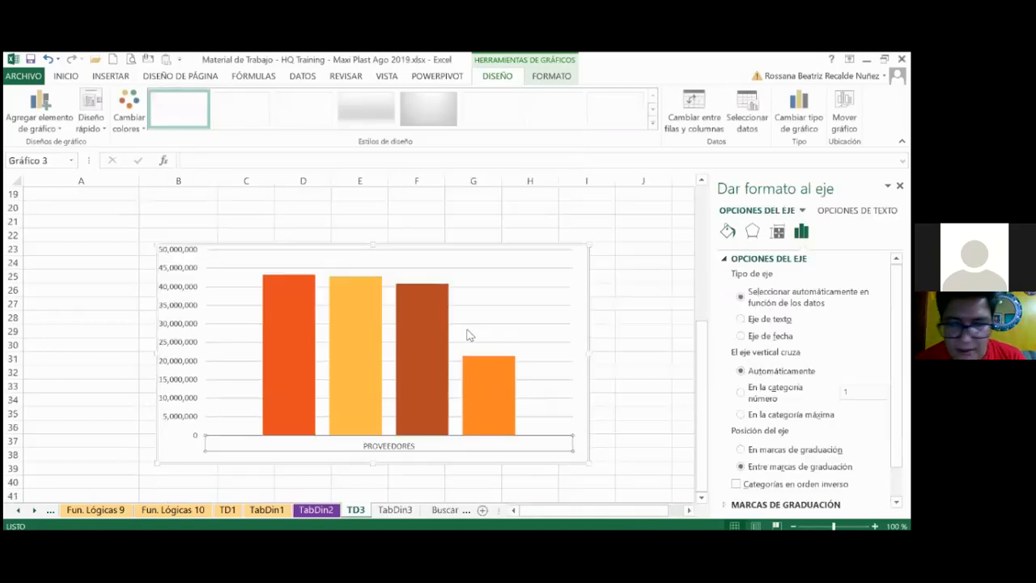
# Inspect the INVERSIONES, ASESORES and FACULTAD columns of the lower chart by selecting each series in turn
pyautogui.scroll(-1, 468, 332)
pyautogui.click(338, 331)
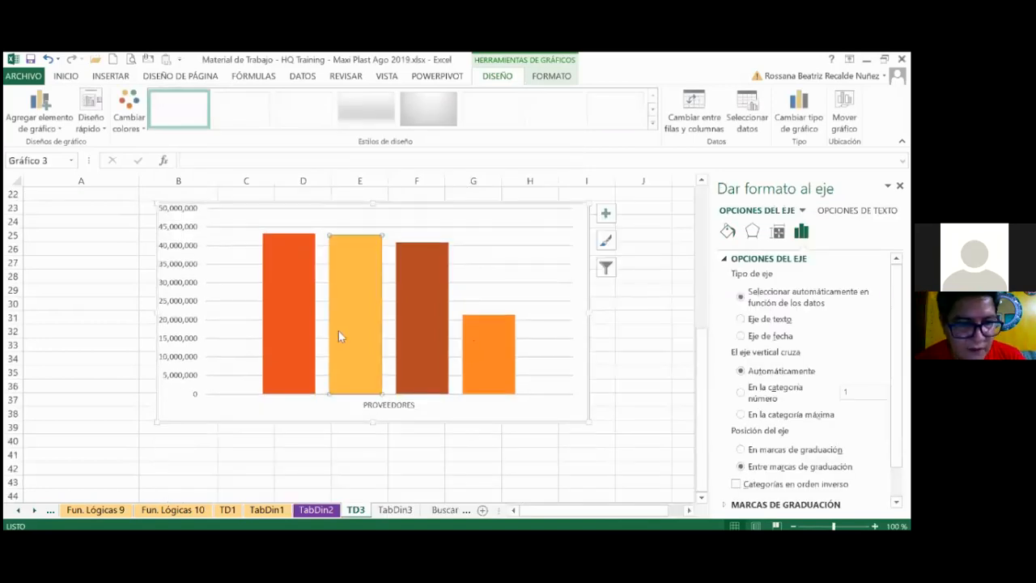
pyautogui.click(415, 338)
pyautogui.click(488, 342)
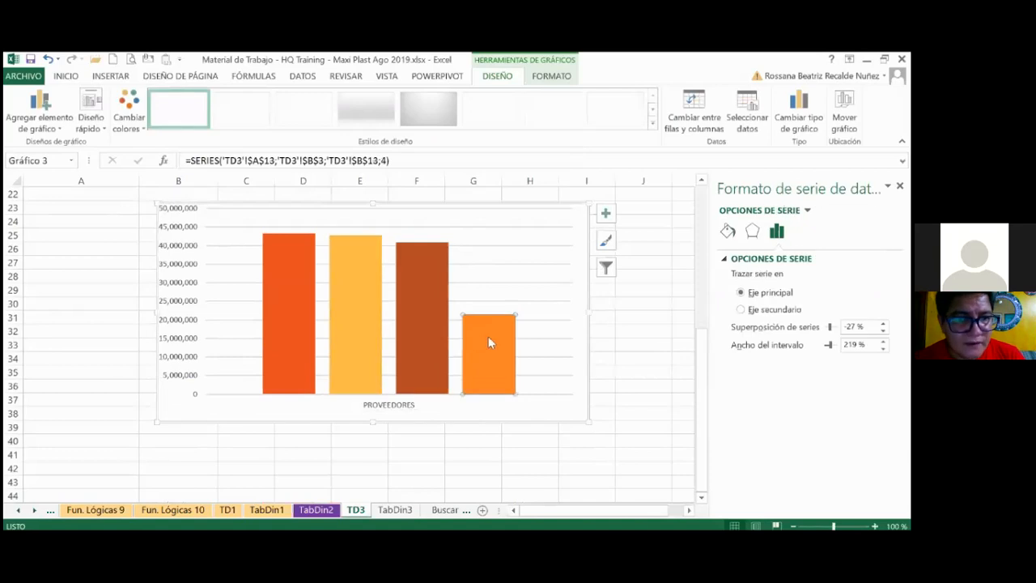